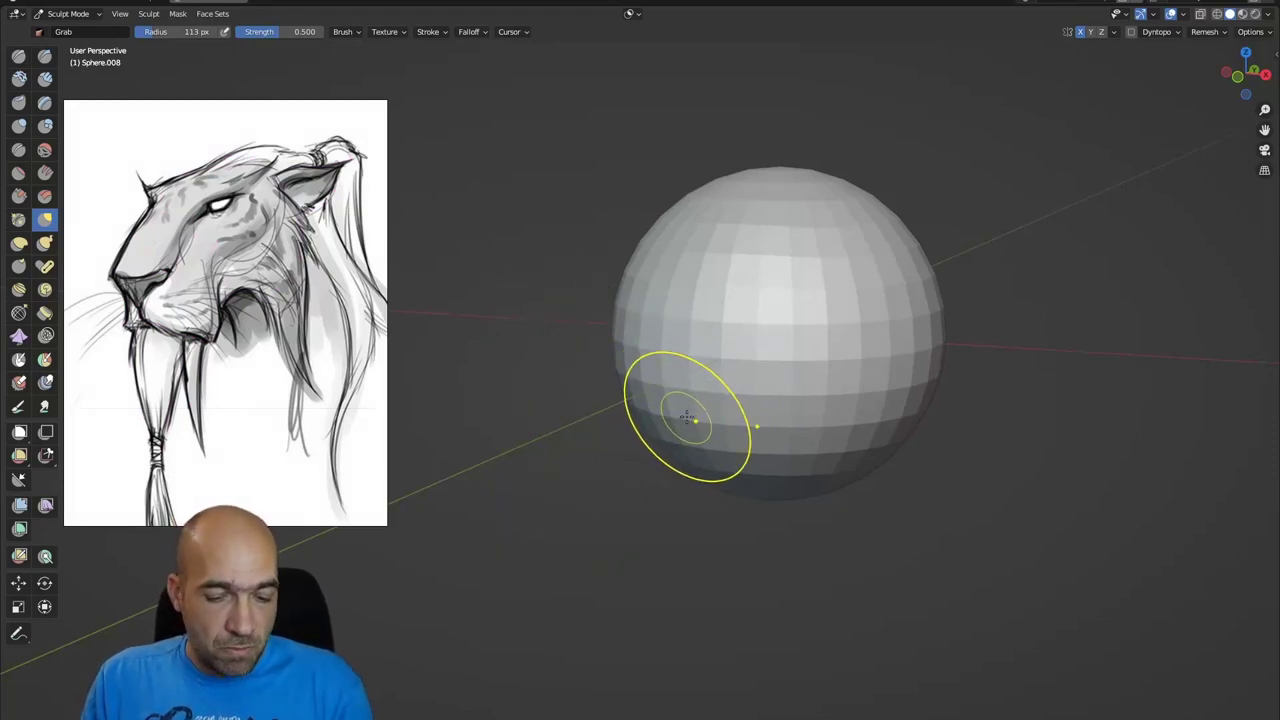
# - Enlarge the Grab brush to 188 px and pull the sphere's lower front forward into a snout, sloping the forehead down to it
pyautogui.press(']')
pyautogui.press(']')
pyautogui.press(']')
pyautogui.press(']')
pyautogui.press(']')
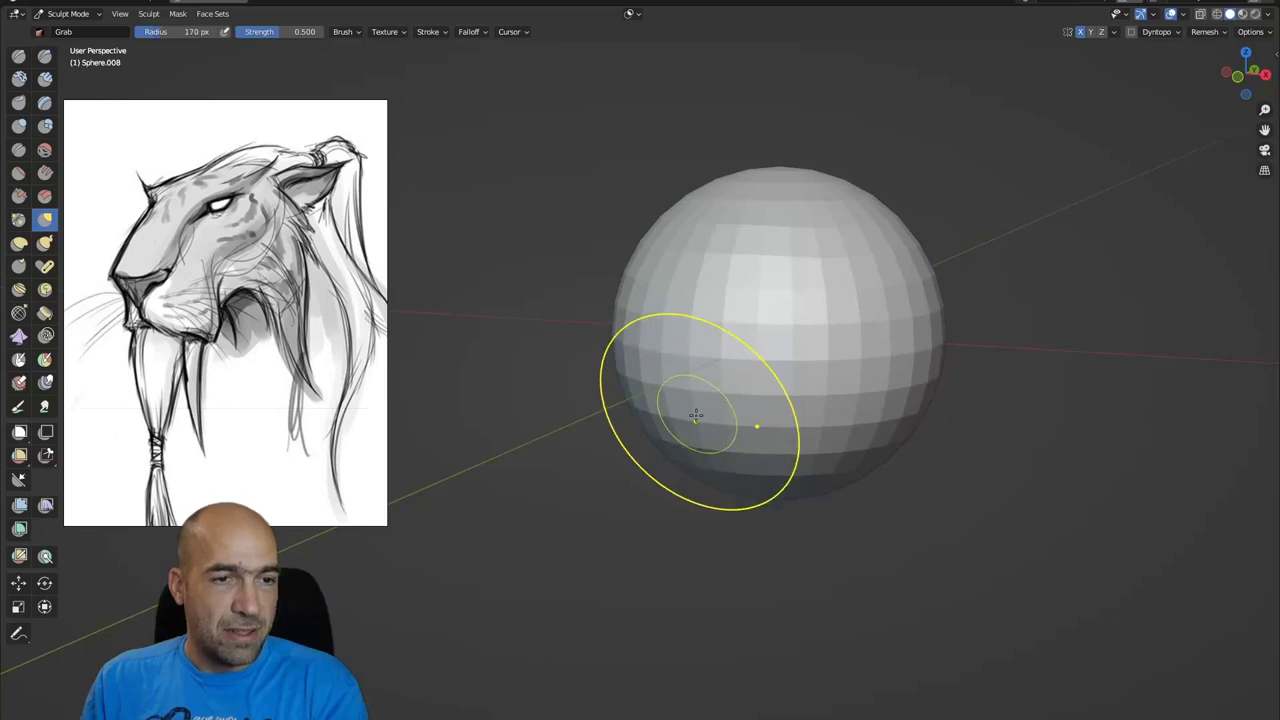
pyautogui.moveTo(714, 425); pyautogui.dragTo(686, 437, button='middle')
pyautogui.scroll(-2, 686, 437)
pyautogui.moveTo(686, 407); pyautogui.dragTo(622, 436)
pyautogui.moveTo(663, 430); pyautogui.dragTo(631, 425, button='middle')
pyautogui.scroll(1, 650, 423)
pyautogui.moveTo(627, 412)
pyautogui.mouseDown()
pyautogui.moveTo(608, 380)
pyautogui.moveTo(686, 349)
pyautogui.moveTo(714, 314)
pyautogui.mouseUp()
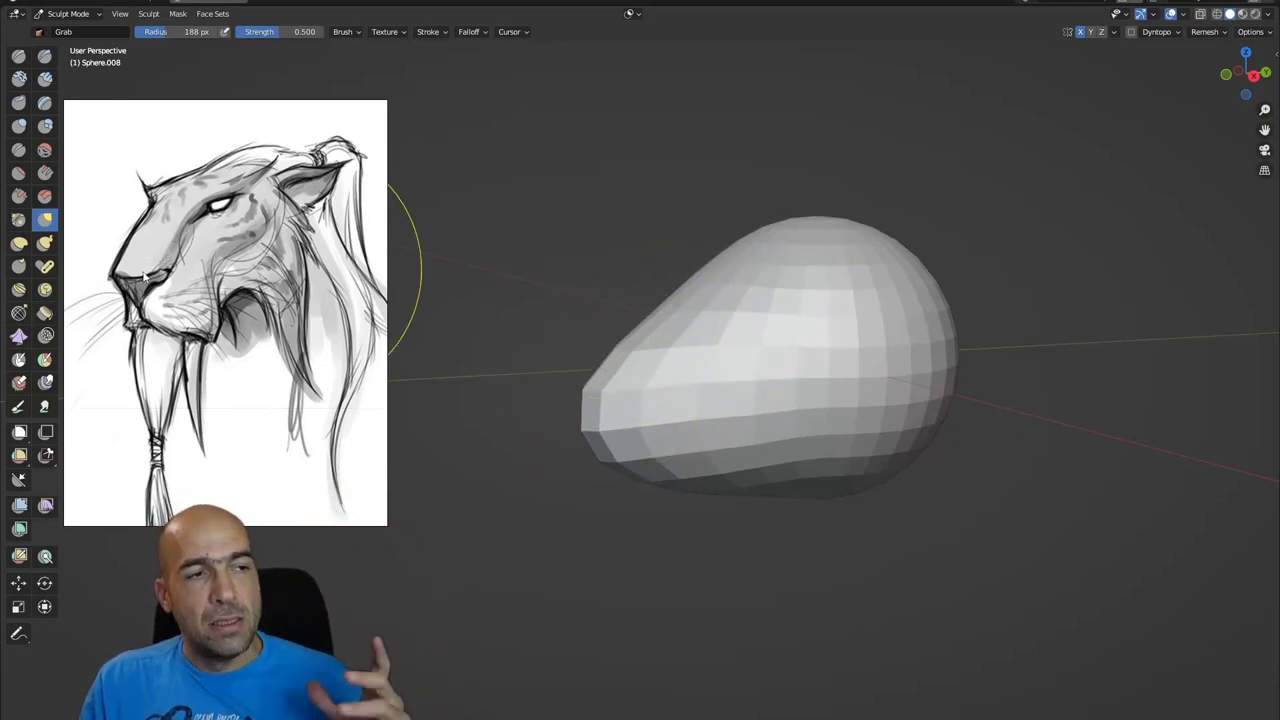
# - Grab the forehead back into a flatter slope and push the snout's lower front inward to form a blunt, undercut nose
pyautogui.press('f')
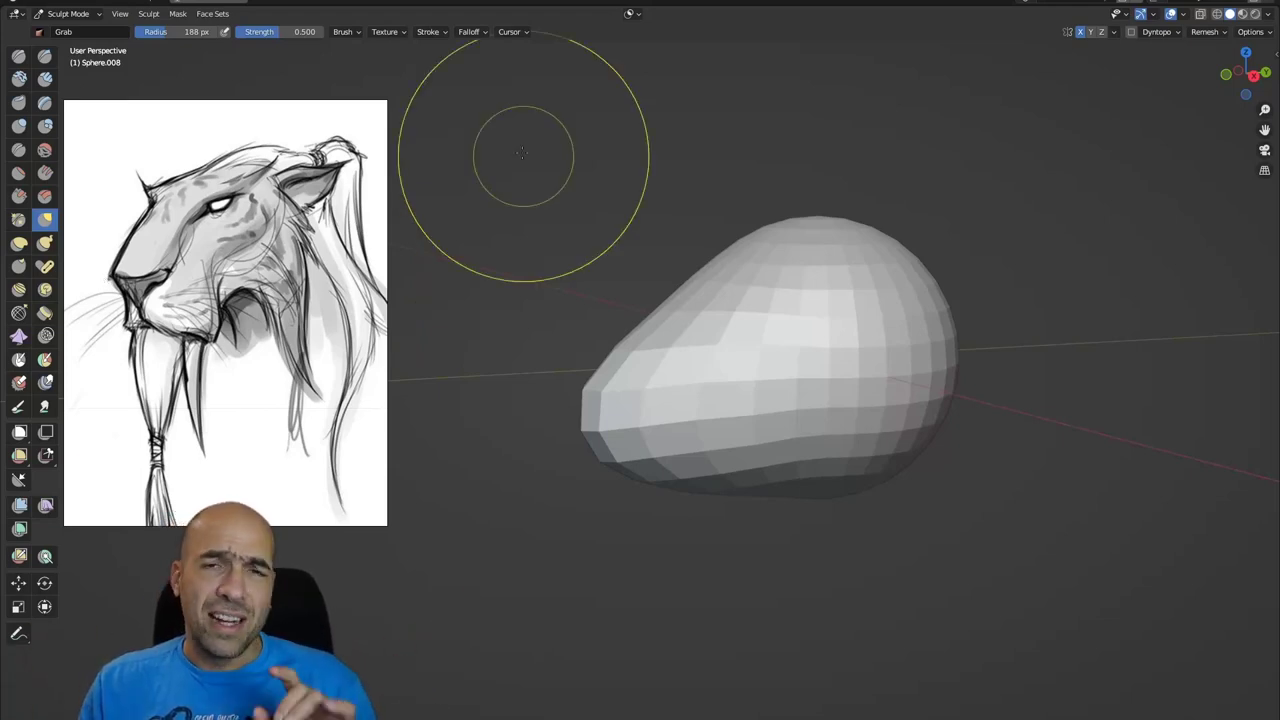
pyautogui.click(218, 234)
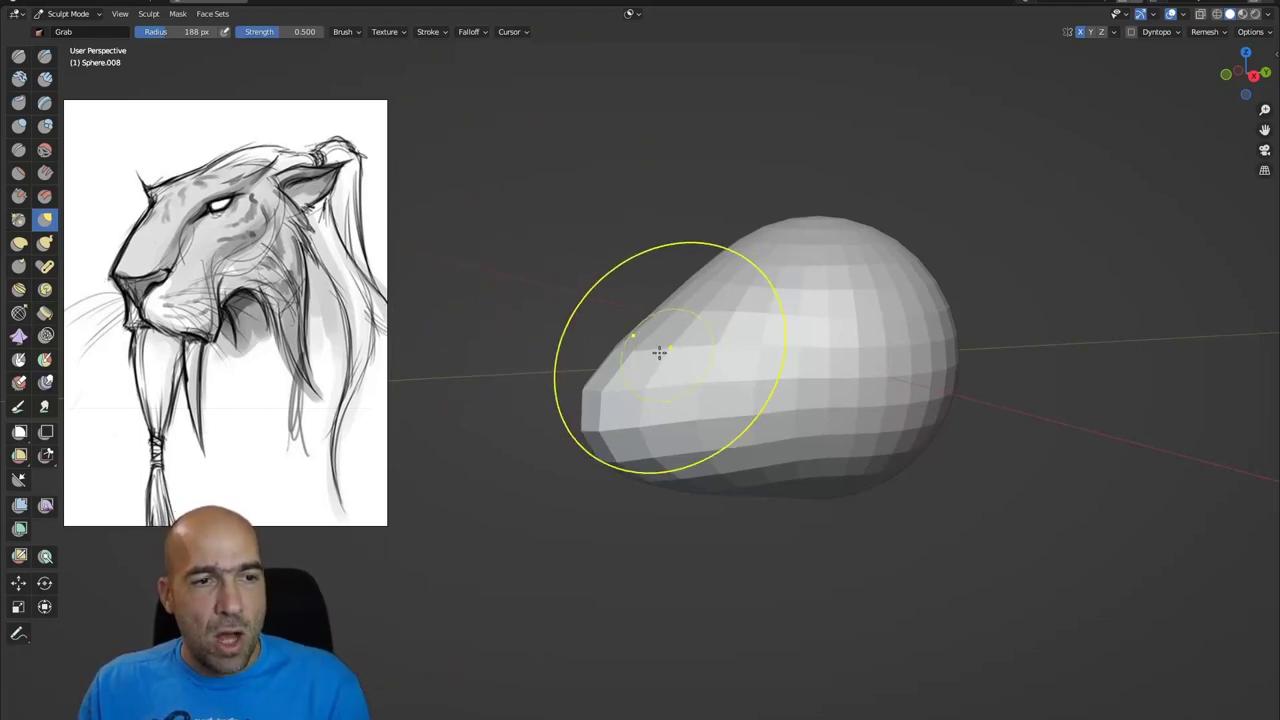
pyautogui.moveTo(750, 253)
pyautogui.mouseDown()
pyautogui.moveTo(829, 229)
pyautogui.moveTo(877, 250)
pyautogui.mouseUp()
pyautogui.moveTo(877, 265)
pyautogui.mouseDown(button='middle')
pyautogui.moveTo(851, 349)
pyautogui.moveTo(851, 323)
pyautogui.moveTo(814, 320)
pyautogui.moveTo(839, 313)
pyautogui.moveTo(729, 394)
pyautogui.moveTo(766, 400)
pyautogui.moveTo(794, 329)
pyautogui.moveTo(852, 273)
pyautogui.mouseUp(button='middle')
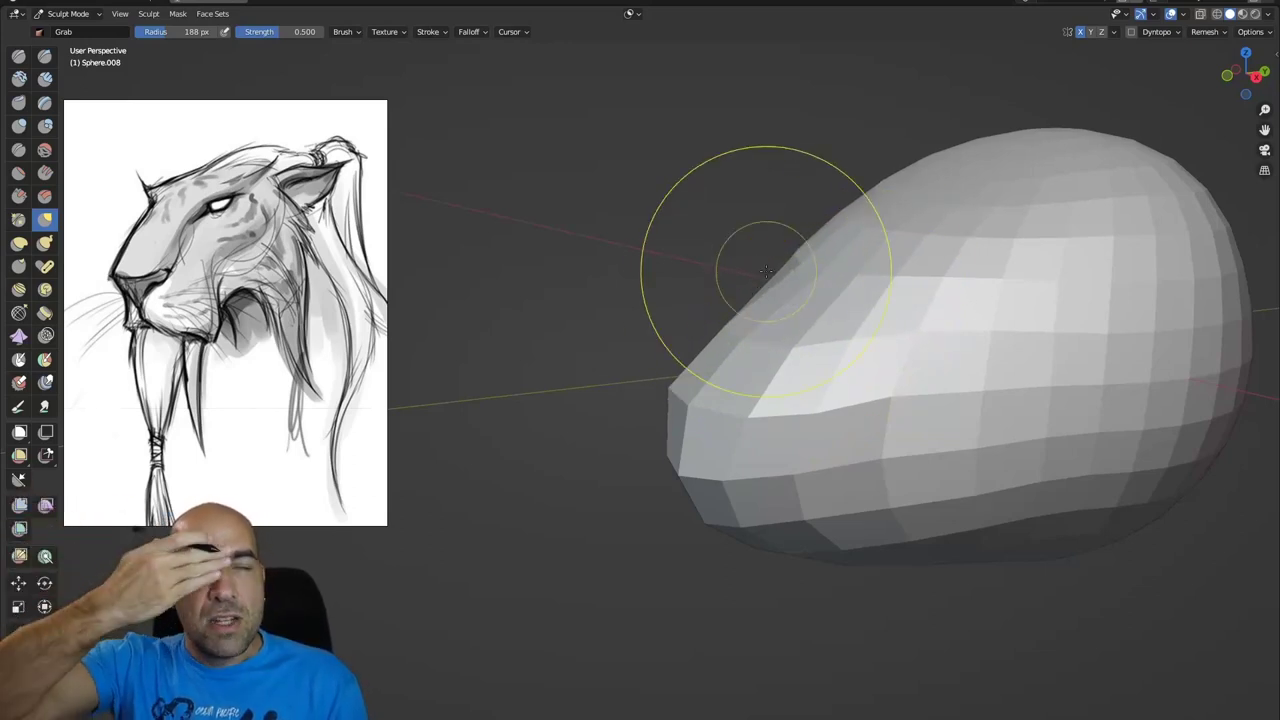
pyautogui.moveTo(823, 300)
pyautogui.mouseDown(button='middle')
pyautogui.moveTo(851, 294)
pyautogui.moveTo(758, 463)
pyautogui.mouseUp(button='middle')
pyautogui.moveTo(702, 465); pyautogui.dragTo(737, 446)
pyautogui.moveTo(718, 508); pyautogui.dragTo(750, 488)
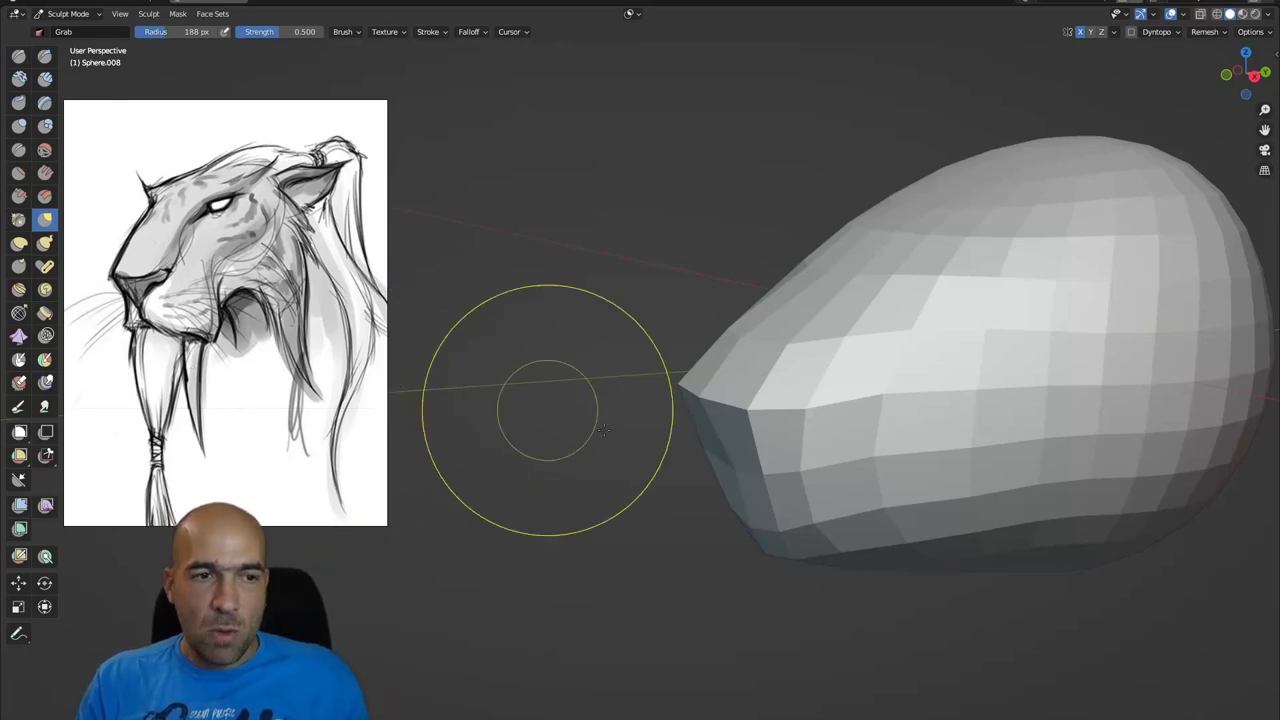
# - Raise the jaw's underside behind the muzzle and push in the muzzle's sides to narrow it below the skull
pyautogui.moveTo(765, 541); pyautogui.dragTo(829, 543, button='middle')
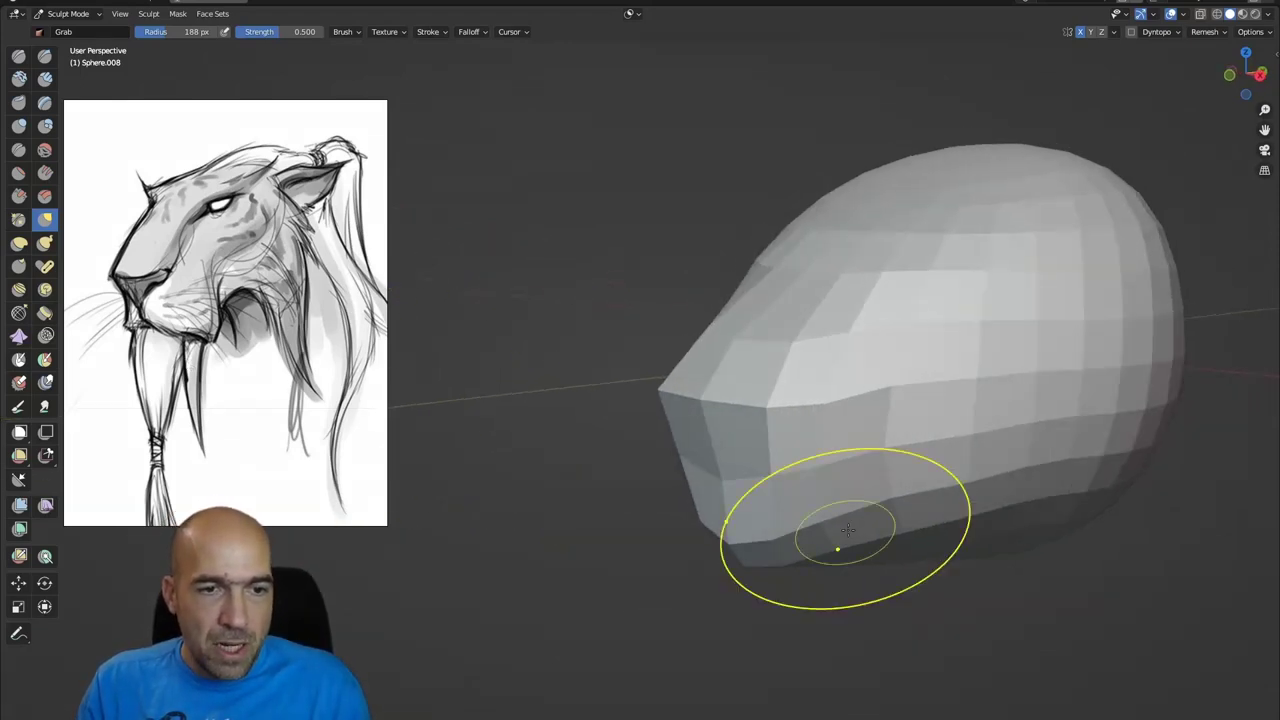
pyautogui.moveTo(975, 535); pyautogui.dragTo(950, 441)
pyautogui.moveTo(950, 441); pyautogui.dragTo(829, 414, button='middle')
pyautogui.moveTo(825, 421)
pyautogui.mouseDown()
pyautogui.moveTo(808, 410)
pyautogui.moveTo(812, 395)
pyautogui.moveTo(908, 323)
pyautogui.mouseUp()
pyautogui.moveTo(908, 323); pyautogui.dragTo(912, 244, button='middle')
pyautogui.moveTo(965, 402)
pyautogui.keyDown('shift'); pyautogui.mouseDown(button='middle')
pyautogui.moveTo(883, 351)
pyautogui.moveTo(849, 377)
pyautogui.mouseUp(button='middle'); pyautogui.keyUp('shift')
pyautogui.scroll(1, 883, 351)
pyautogui.moveTo(849, 377); pyautogui.dragTo(868, 400)
pyautogui.moveTo(876, 397)
pyautogui.mouseDown(button='middle')
pyautogui.moveTo(914, 383)
pyautogui.moveTo(743, 371)
pyautogui.mouseUp(button='middle')
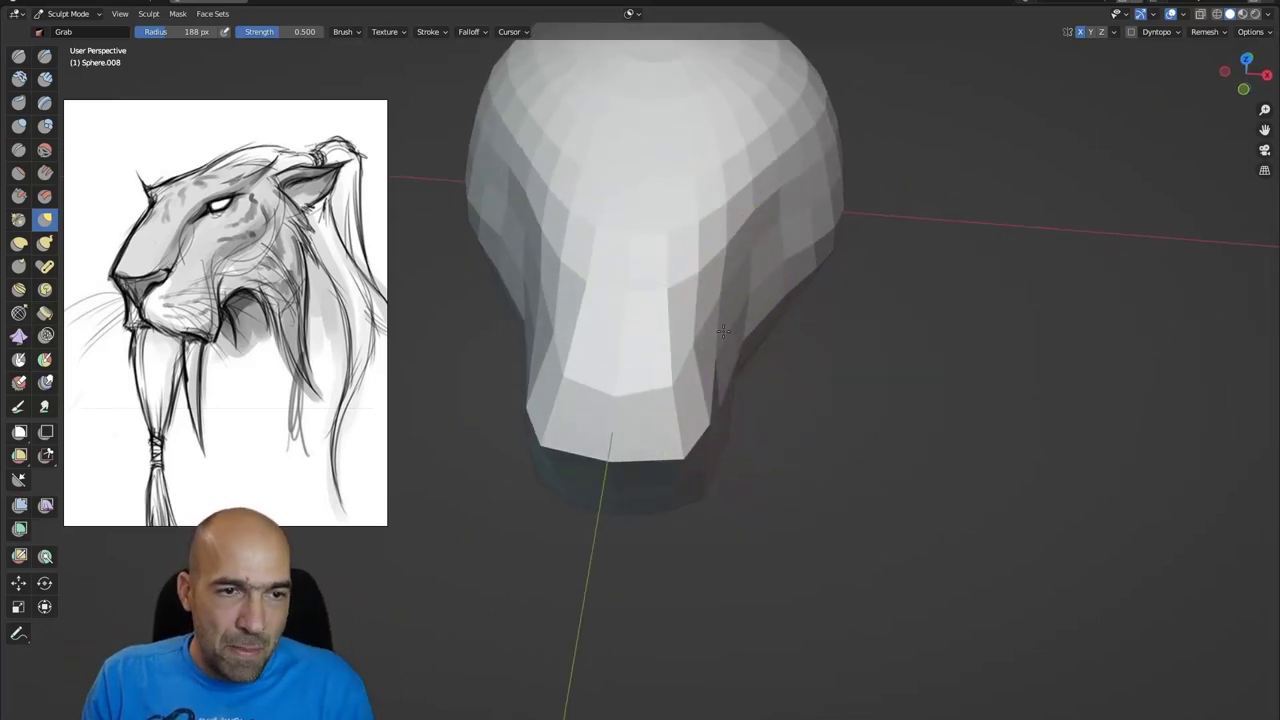
# - Set the Grab brush radius to 98 px, then pull out swept-back pointed ears and long pointed cheek tufts beneath them
pyautogui.moveTo(773, 314)
pyautogui.mouseDown(button='middle')
pyautogui.moveTo(720, 323)
pyautogui.moveTo(737, 309)
pyautogui.moveTo(700, 331)
pyautogui.mouseUp(button='middle')
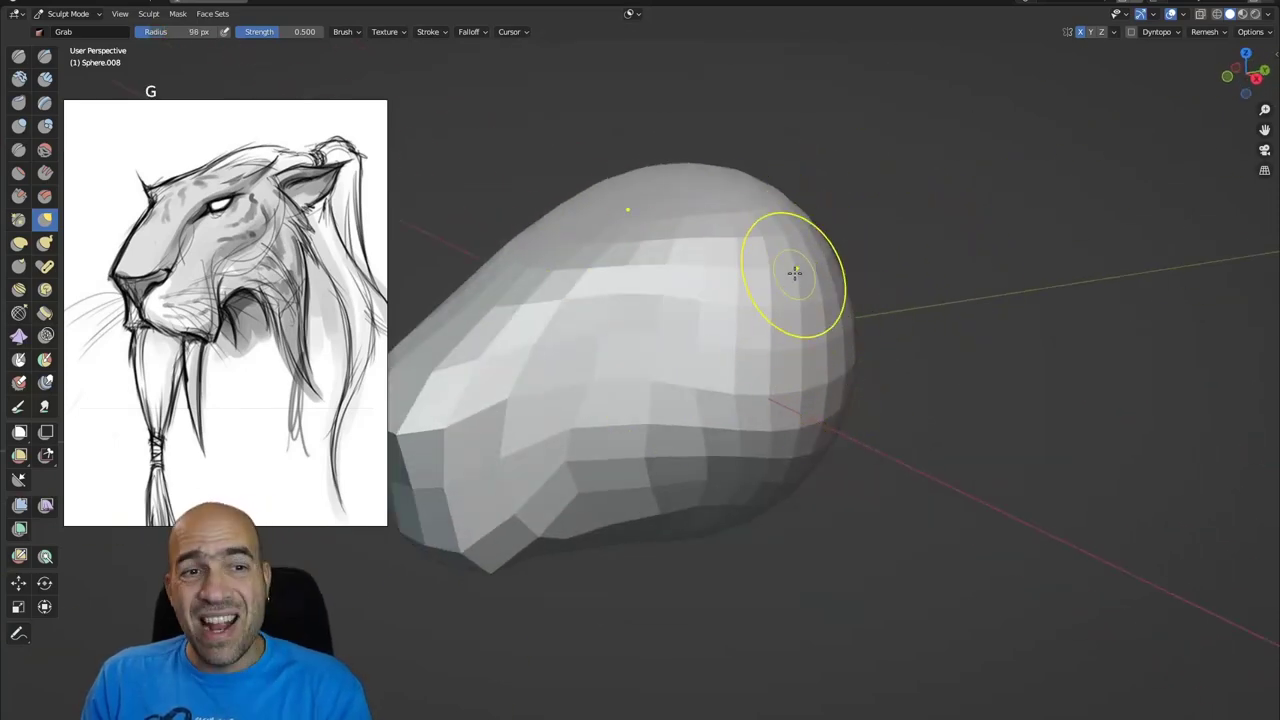
pyautogui.moveTo(778, 229)
pyautogui.mouseDown(button='middle')
pyautogui.moveTo(818, 250)
pyautogui.moveTo(784, 210)
pyautogui.mouseUp(button='middle')
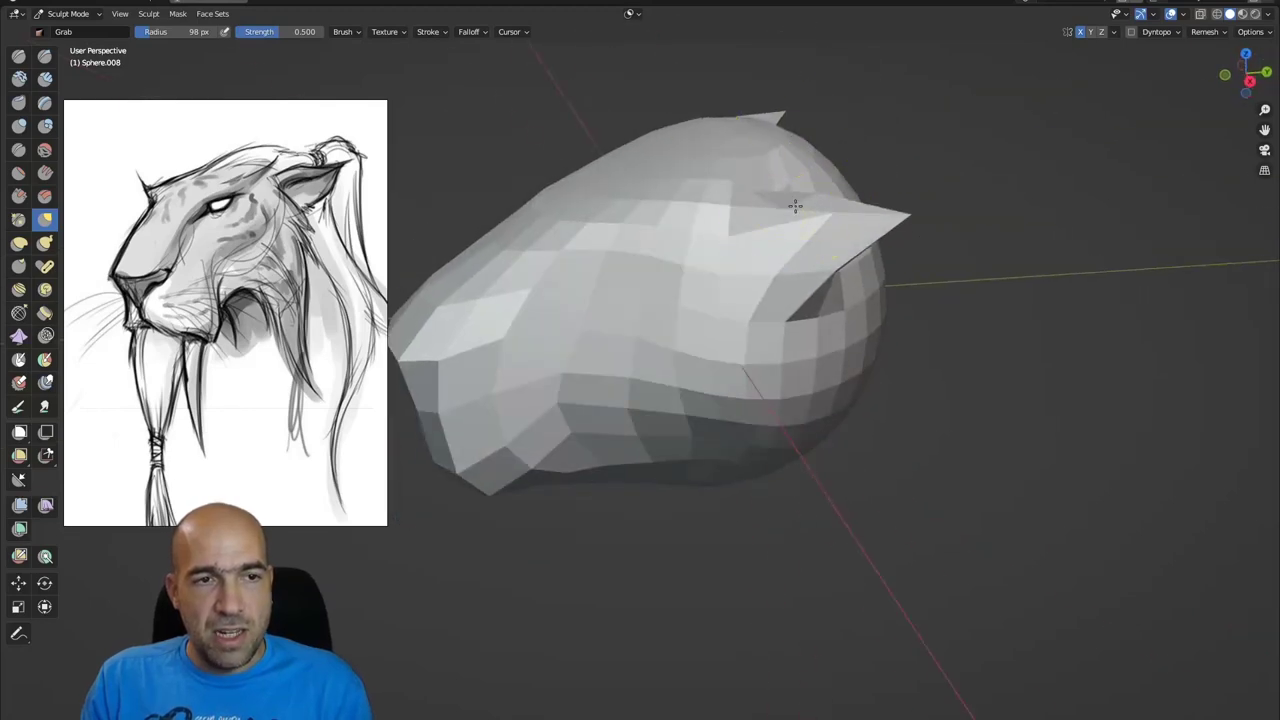
pyautogui.moveTo(813, 252); pyautogui.dragTo(743, 245, button='middle')
pyautogui.moveTo(772, 317); pyautogui.dragTo(906, 290, button='middle')
pyautogui.moveTo(805, 273); pyautogui.dragTo(782, 278, button='middle')
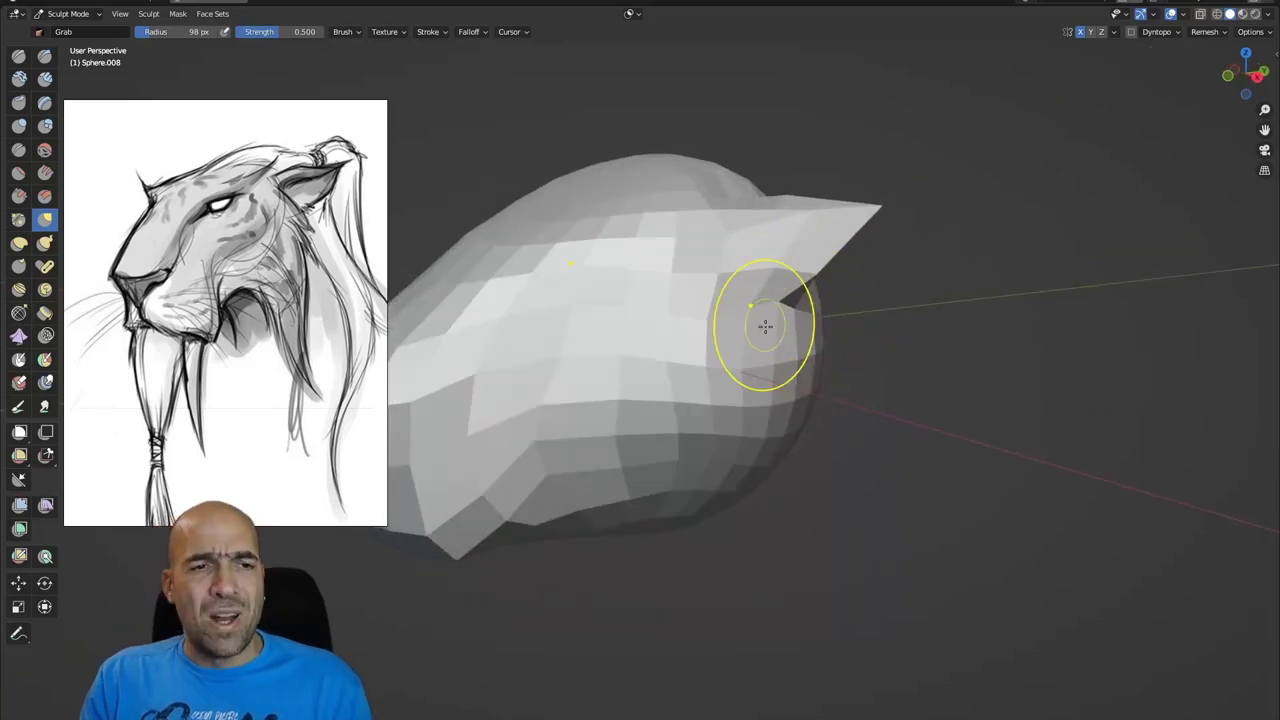
pyautogui.moveTo(787, 385)
pyautogui.mouseDown(button='middle')
pyautogui.moveTo(737, 409)
pyautogui.moveTo(771, 414)
pyautogui.mouseUp(button='middle')
pyautogui.moveTo(771, 414); pyautogui.dragTo(803, 554)
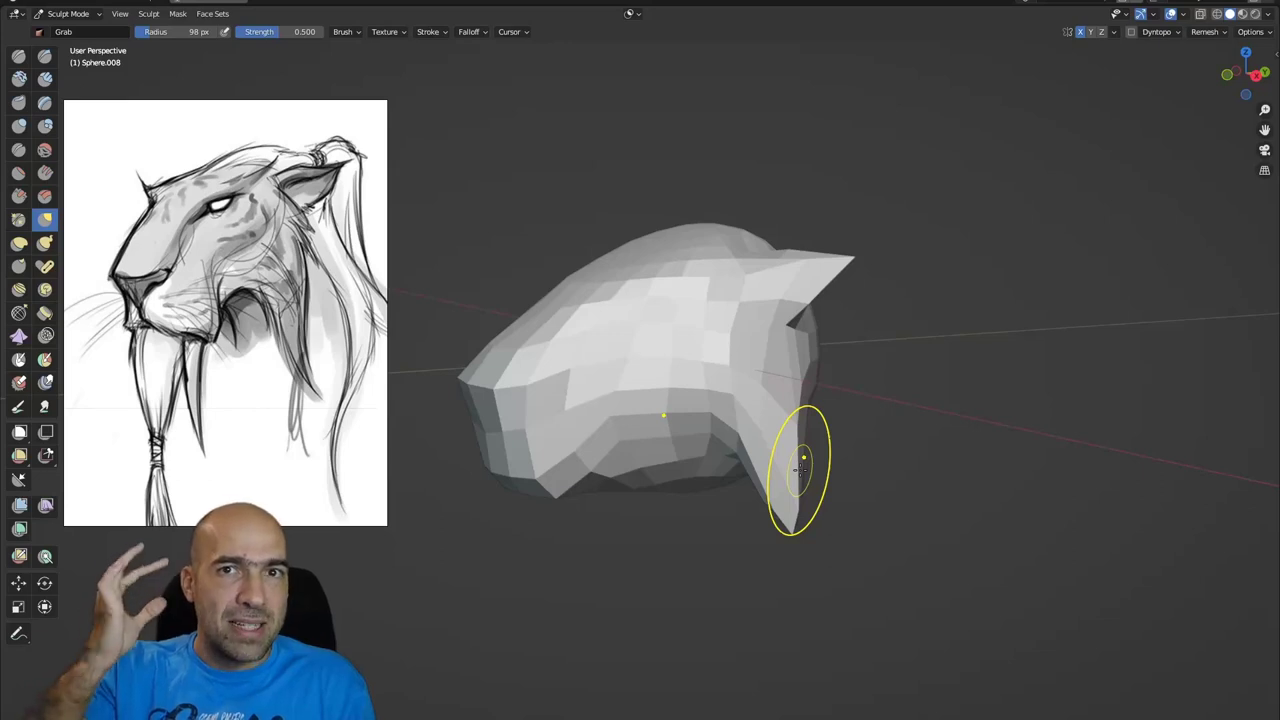
# - Pull the muzzle's lower front edge down into a long tapering spike below the mouth
pyautogui.scroll(3, 630, 455)
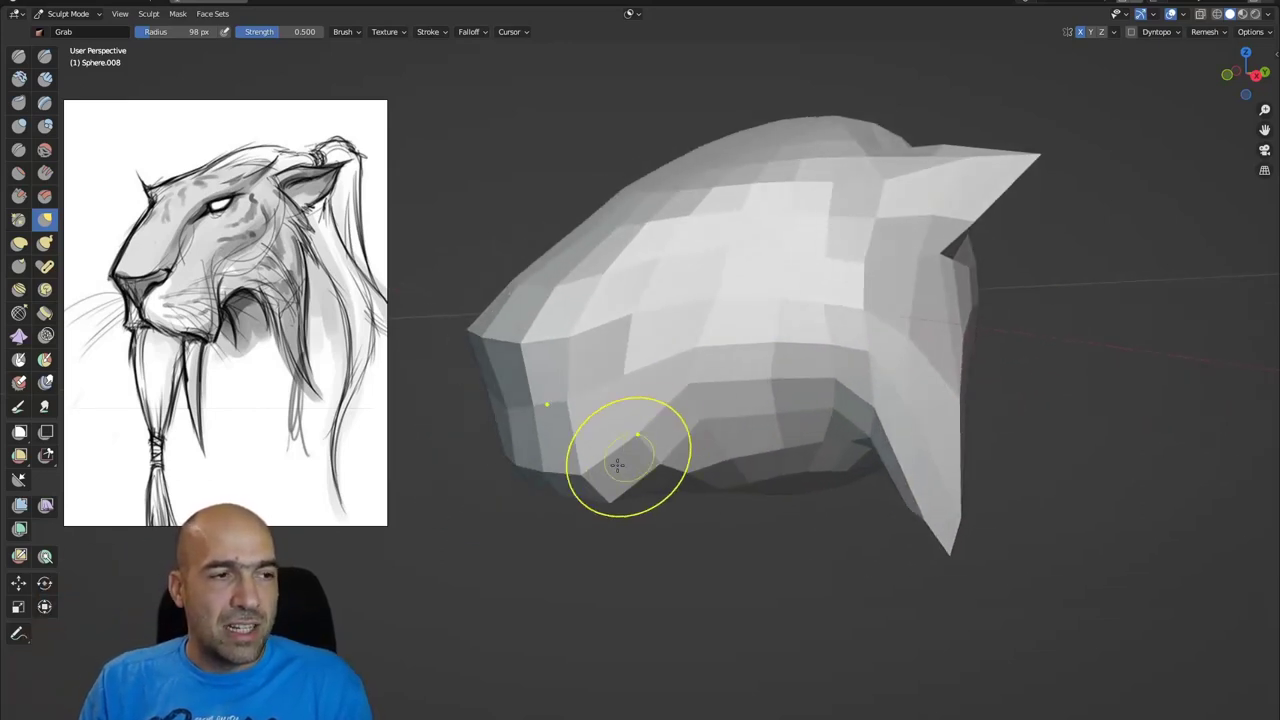
pyautogui.moveTo(630, 457); pyautogui.dragTo(622, 420, button='middle')
pyautogui.moveTo(543, 492)
pyautogui.mouseDown(button='middle')
pyautogui.moveTo(560, 440)
pyautogui.moveTo(548, 494)
pyautogui.mouseUp(button='middle')
pyautogui.moveTo(552, 494)
pyautogui.mouseDown()
pyautogui.moveTo(530, 565)
pyautogui.moveTo(572, 585)
pyautogui.mouseUp()
pyautogui.scroll(-2, 580, 535)
pyautogui.moveTo(590, 535); pyautogui.dragTo(586, 585)
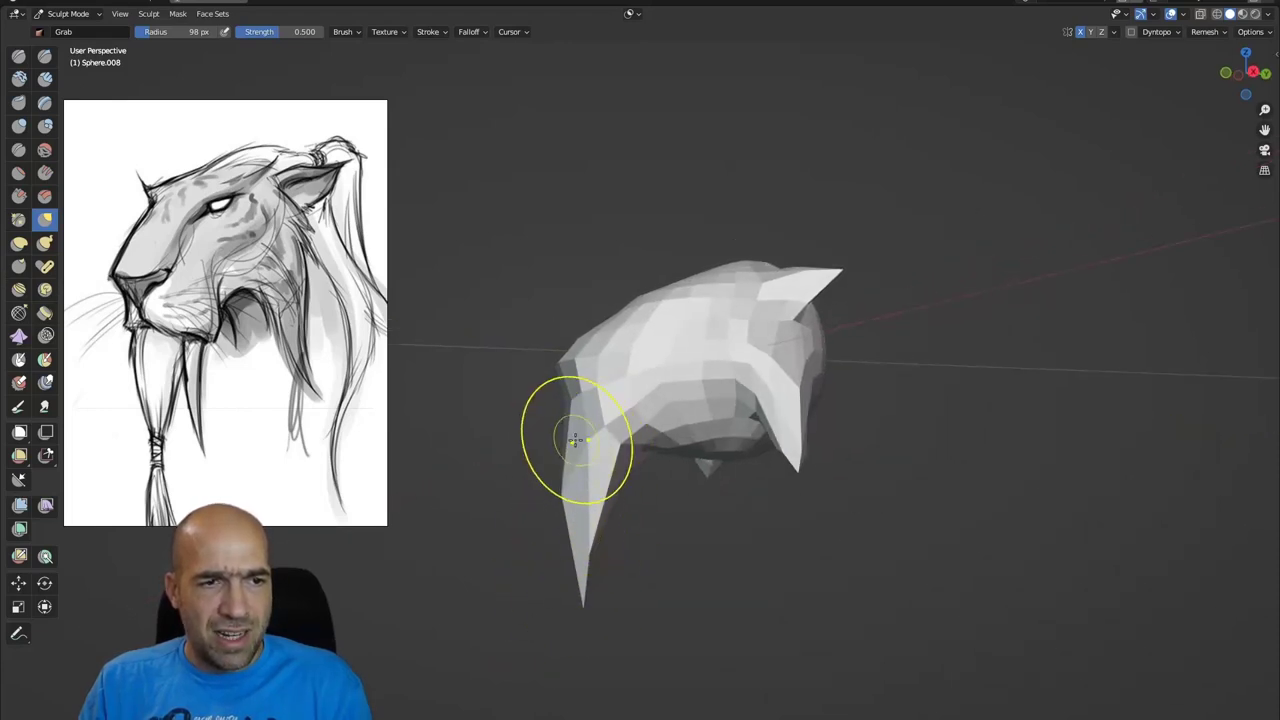
# - Pull the muzzle's sides down into an upper lip overhanging the long spike and push in the area in front of the ears
pyautogui.moveTo(577, 420)
pyautogui.mouseDown(button='middle')
pyautogui.moveTo(629, 429)
pyautogui.moveTo(600, 405)
pyautogui.moveTo(609, 337)
pyautogui.moveTo(589, 358)
pyautogui.moveTo(628, 400)
pyautogui.mouseUp(button='middle')
pyautogui.scroll(2, 628, 400)
pyautogui.scroll(-4, 694, 518)
pyautogui.moveTo(694, 518); pyautogui.dragTo(658, 428, button='middle')
pyautogui.moveTo(658, 428); pyautogui.dragTo(617, 434, button='middle')
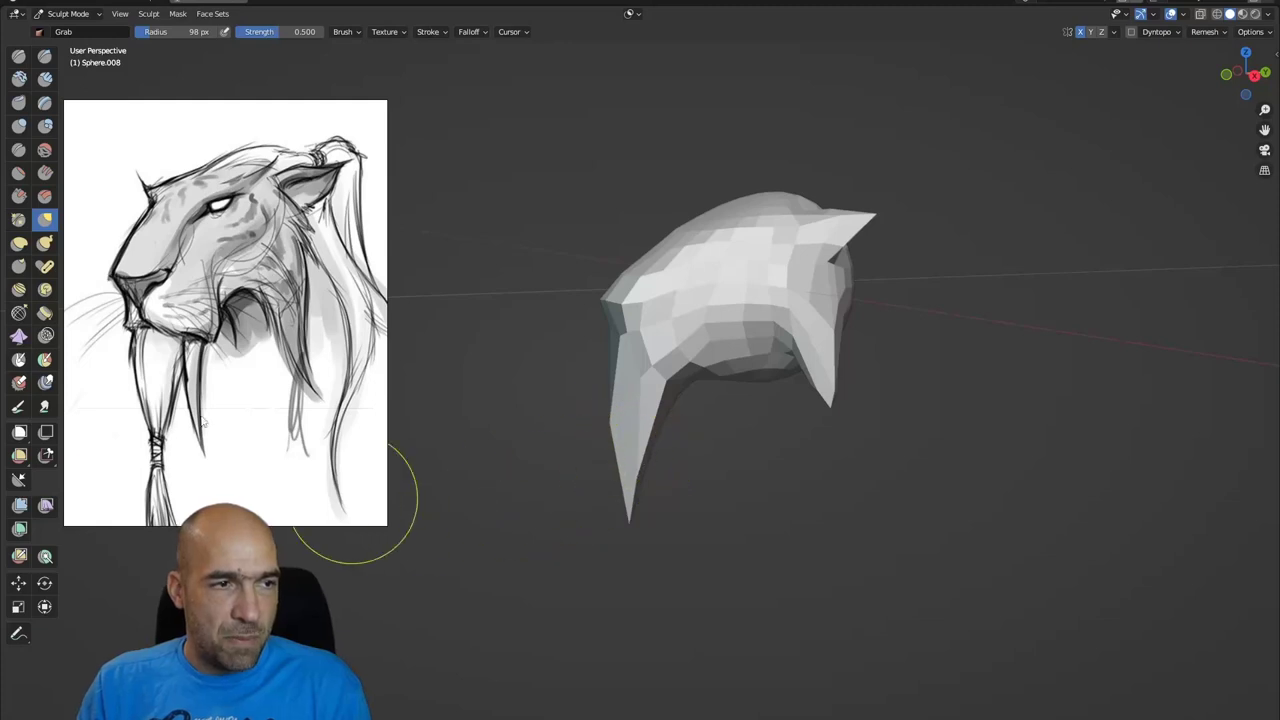
pyautogui.moveTo(660, 383)
pyautogui.mouseDown(button='middle')
pyautogui.moveTo(700, 329)
pyautogui.moveTo(691, 368)
pyautogui.moveTo(634, 358)
pyautogui.moveTo(650, 345)
pyautogui.moveTo(694, 352)
pyautogui.mouseUp(button='middle')
pyautogui.scroll(4, 700, 329)
pyautogui.moveTo(786, 223)
pyautogui.mouseDown(button='middle')
pyautogui.moveTo(791, 257)
pyautogui.moveTo(845, 318)
pyautogui.mouseUp(button='middle')
pyautogui.moveTo(845, 318); pyautogui.dragTo(828, 325)
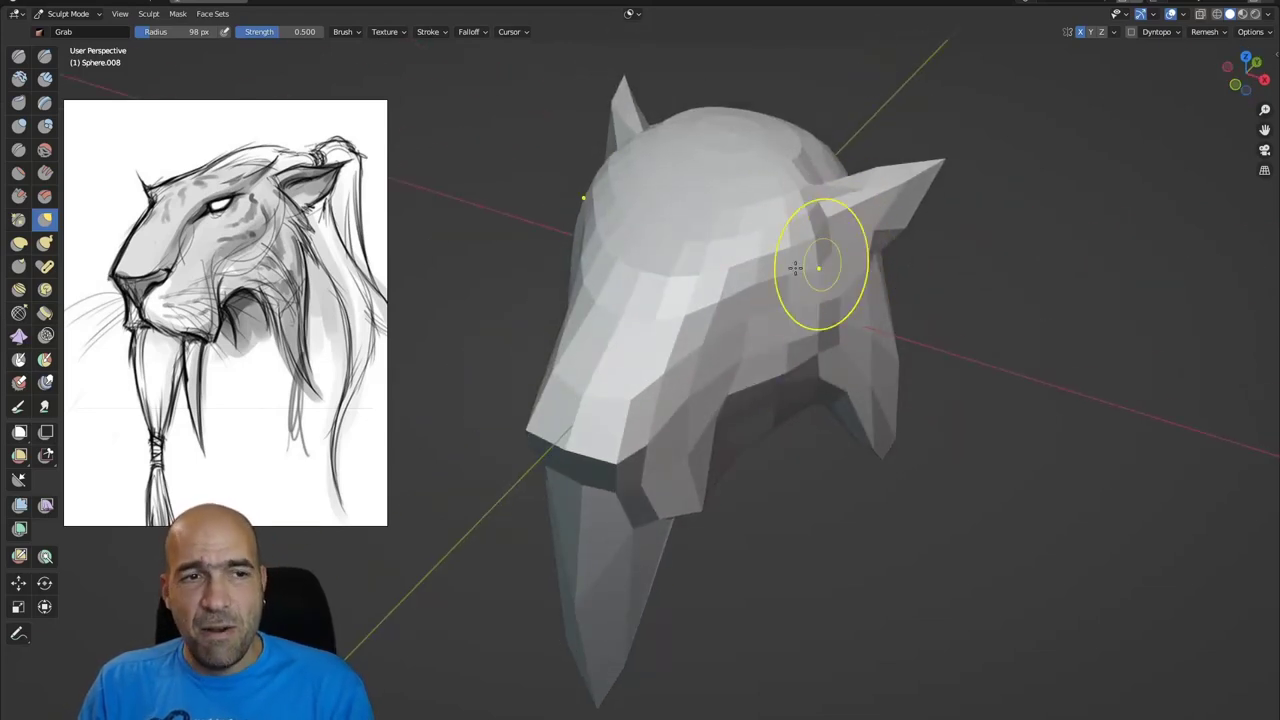
pyautogui.moveTo(700, 380); pyautogui.dragTo(705, 410, button='middle')
pyautogui.scroll(-3, 640, 330)
pyautogui.scroll(3, 705, 410)
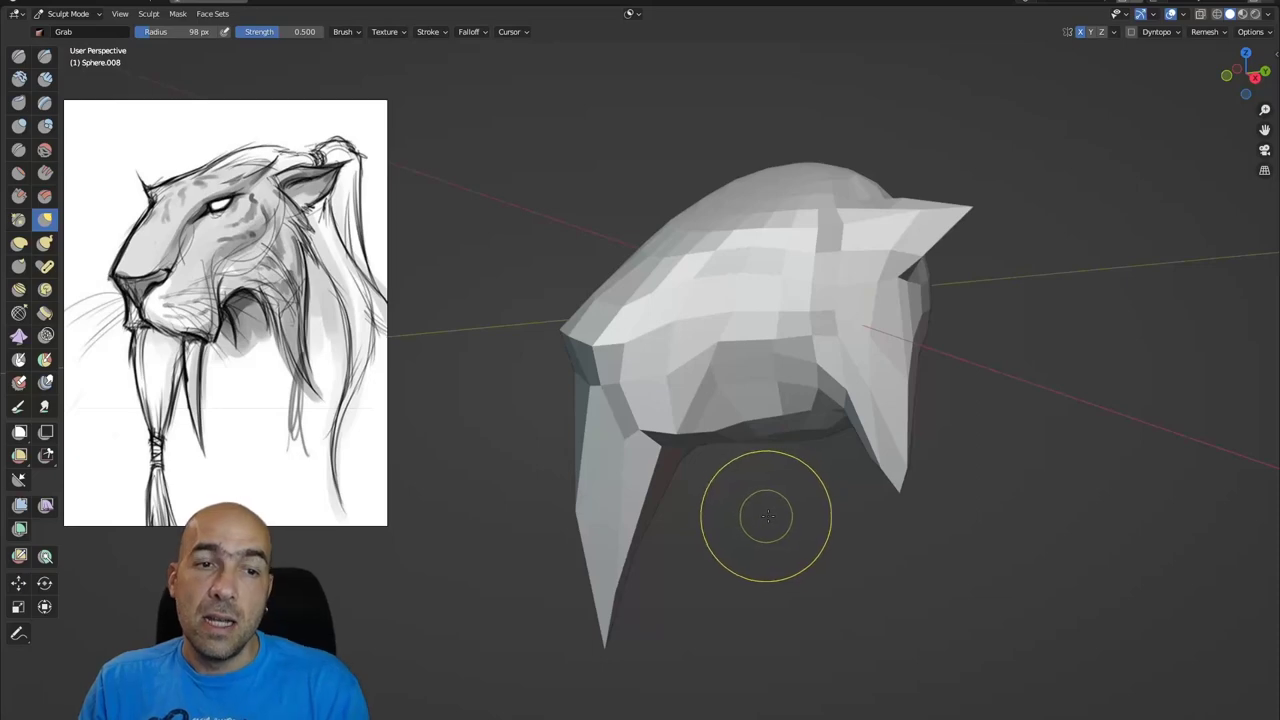
# - Undo the last grab stroke and pull the back of the head down to start the neck
pyautogui.scroll(3, 763, 514)
pyautogui.moveTo(796, 489); pyautogui.dragTo(720, 490, button='middle')
pyautogui.scroll(-4, 745, 440)
pyautogui.hotkey('ctrl', 'z')
pyautogui.moveTo(838, 430); pyautogui.dragTo(854, 478)
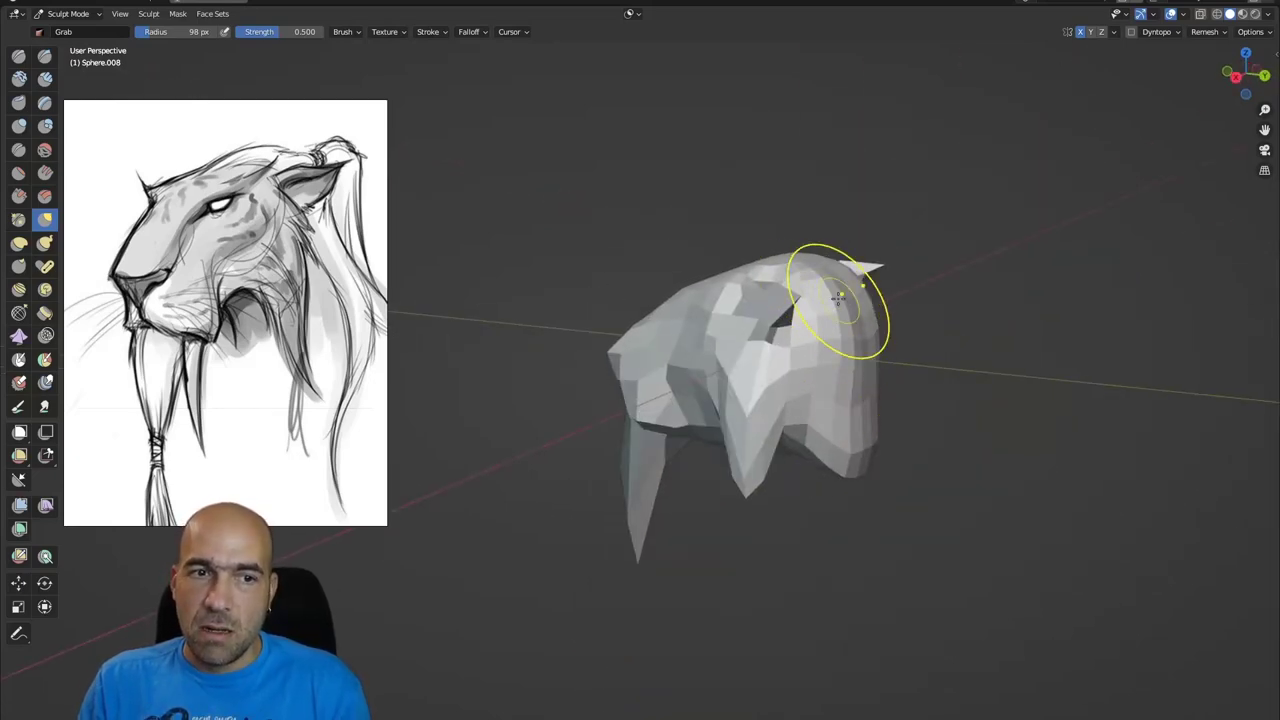
pyautogui.moveTo(895, 320); pyautogui.dragTo(857, 323, button='middle')
pyautogui.moveTo(869, 370); pyautogui.dragTo(800, 335, button='middle')
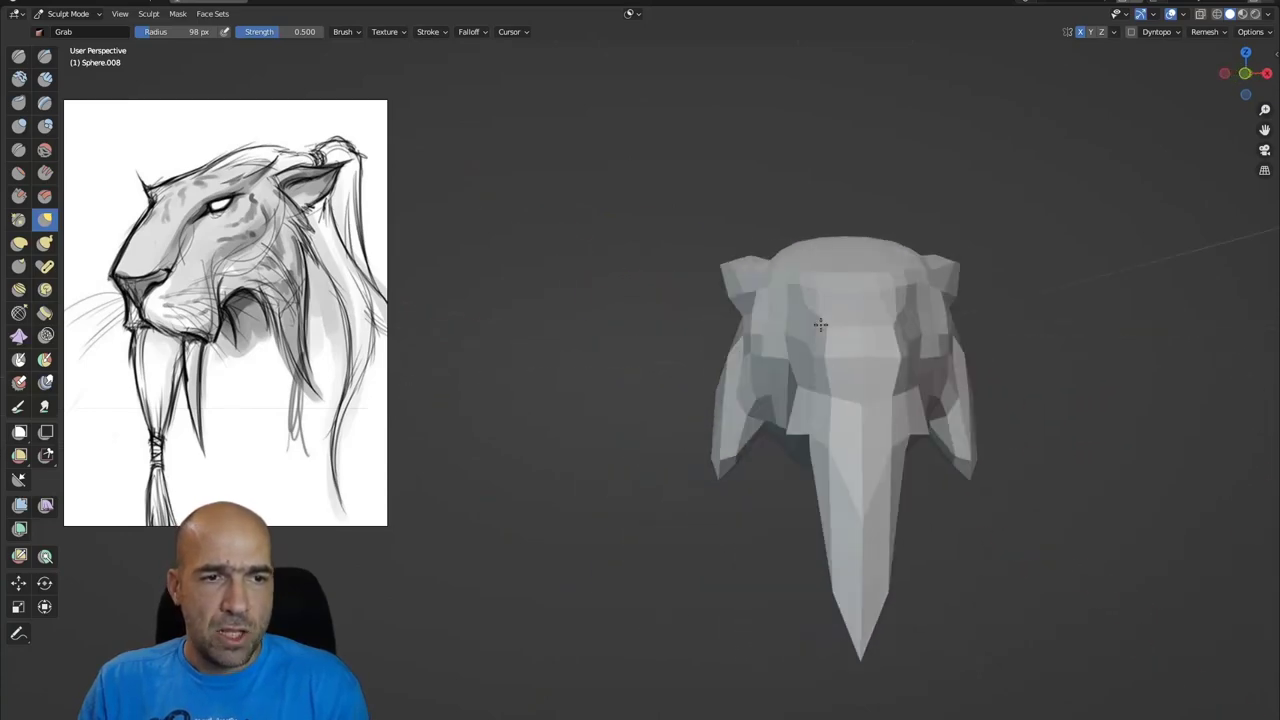
# - Push in the eye sockets on both sides of the nose bridge and refine the adjoining muzzle planes
pyautogui.scroll(5, 900, 360)
pyautogui.scroll(-3, 900, 325)
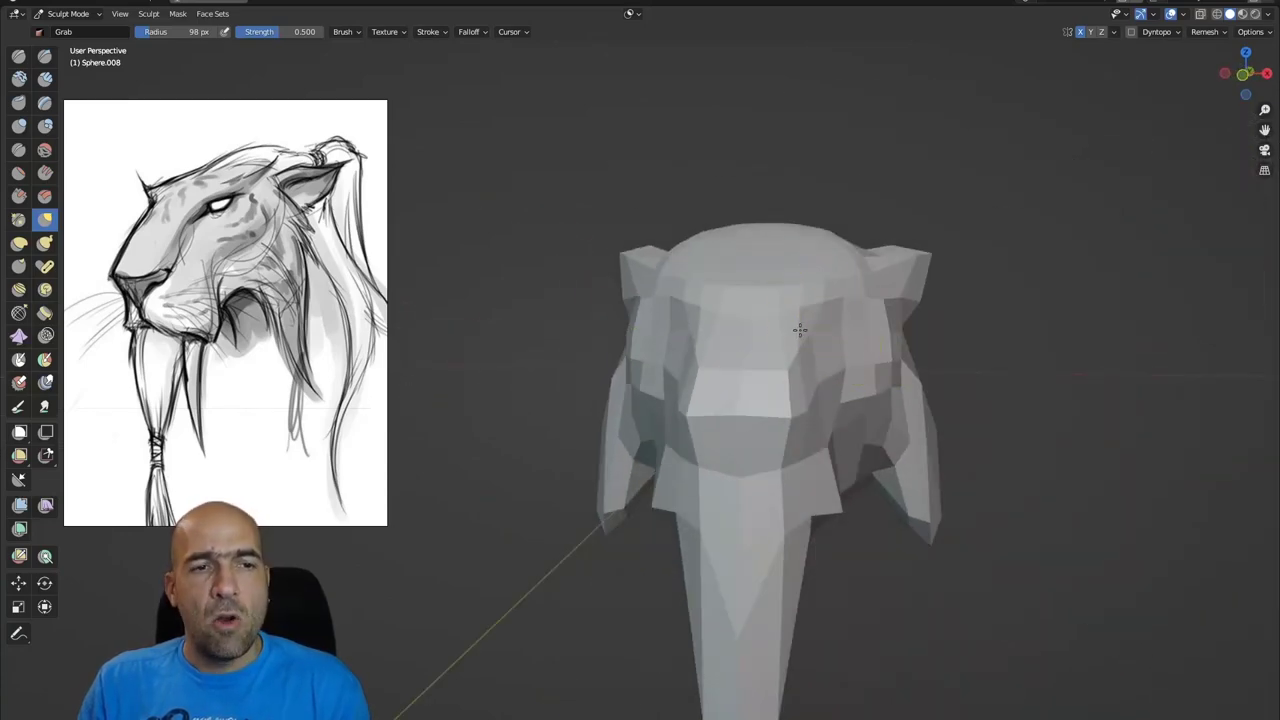
pyautogui.moveTo(833, 322); pyautogui.dragTo(829, 311, button='middle')
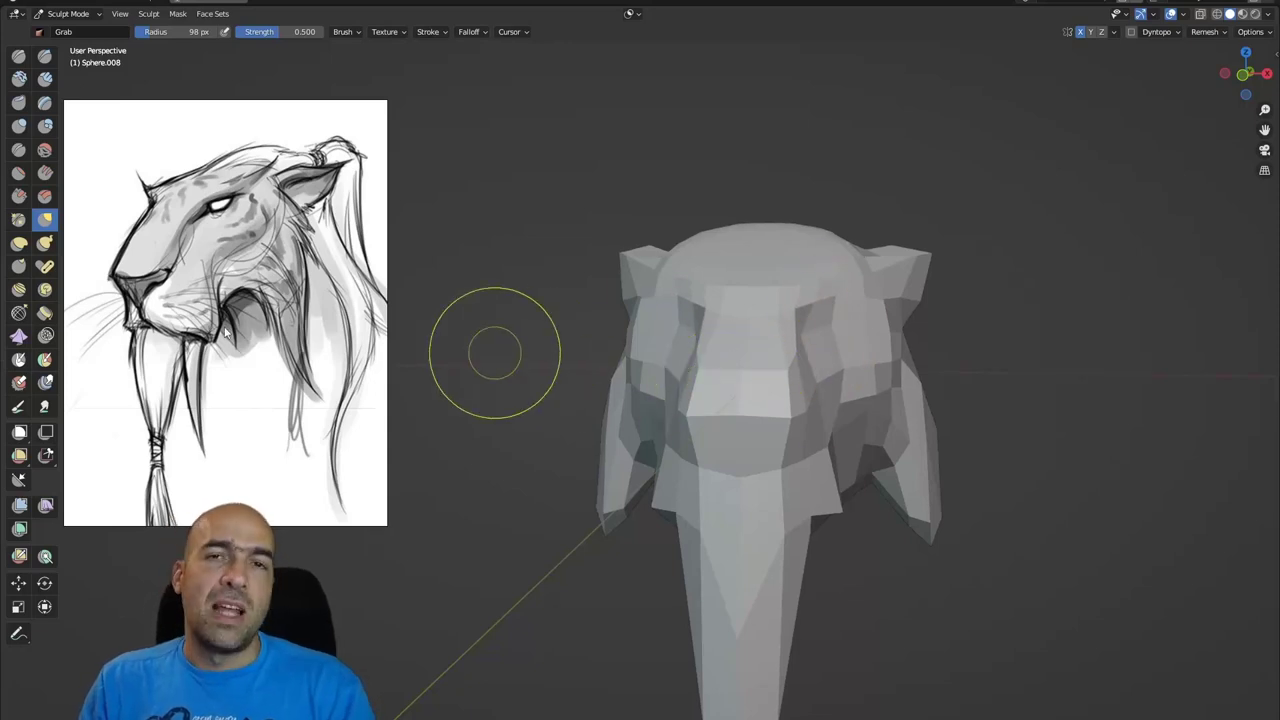
pyautogui.moveTo(828, 471)
pyautogui.mouseDown(button='middle')
pyautogui.moveTo(766, 500)
pyautogui.moveTo(730, 480)
pyautogui.moveTo(714, 429)
pyautogui.mouseUp(button='middle')
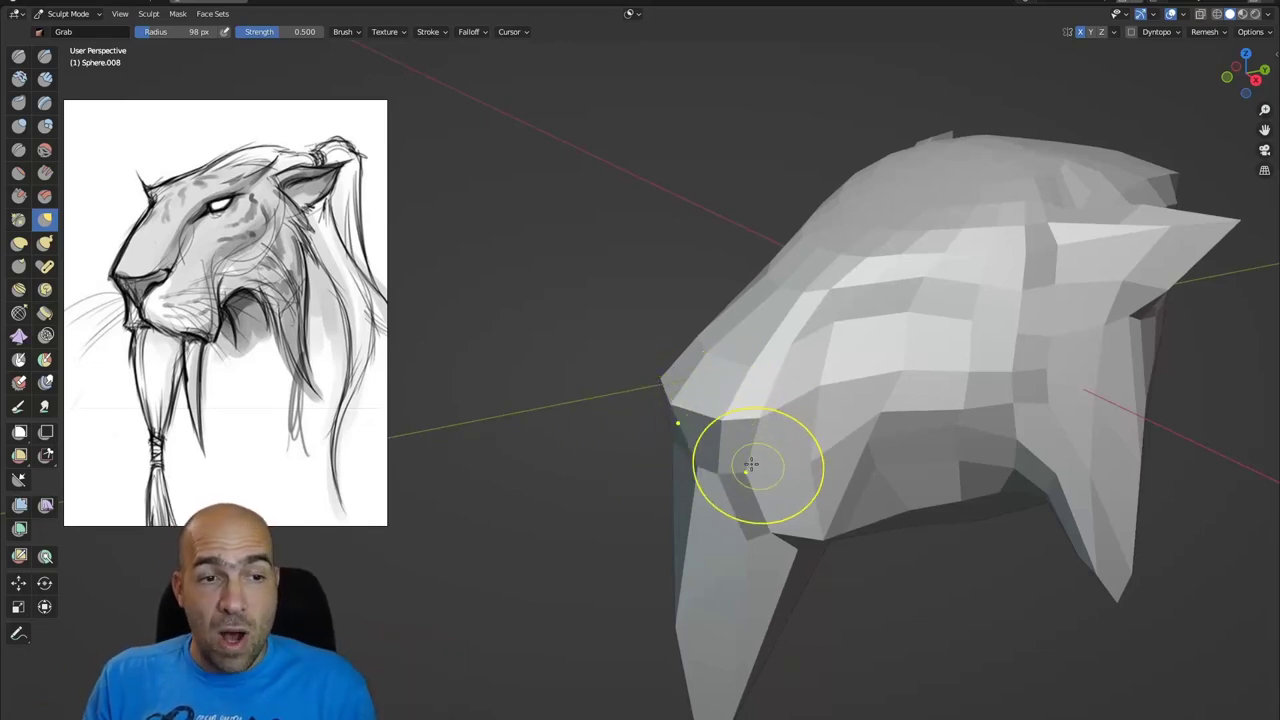
pyautogui.moveTo(749, 457); pyautogui.dragTo(777, 429, button='middle')
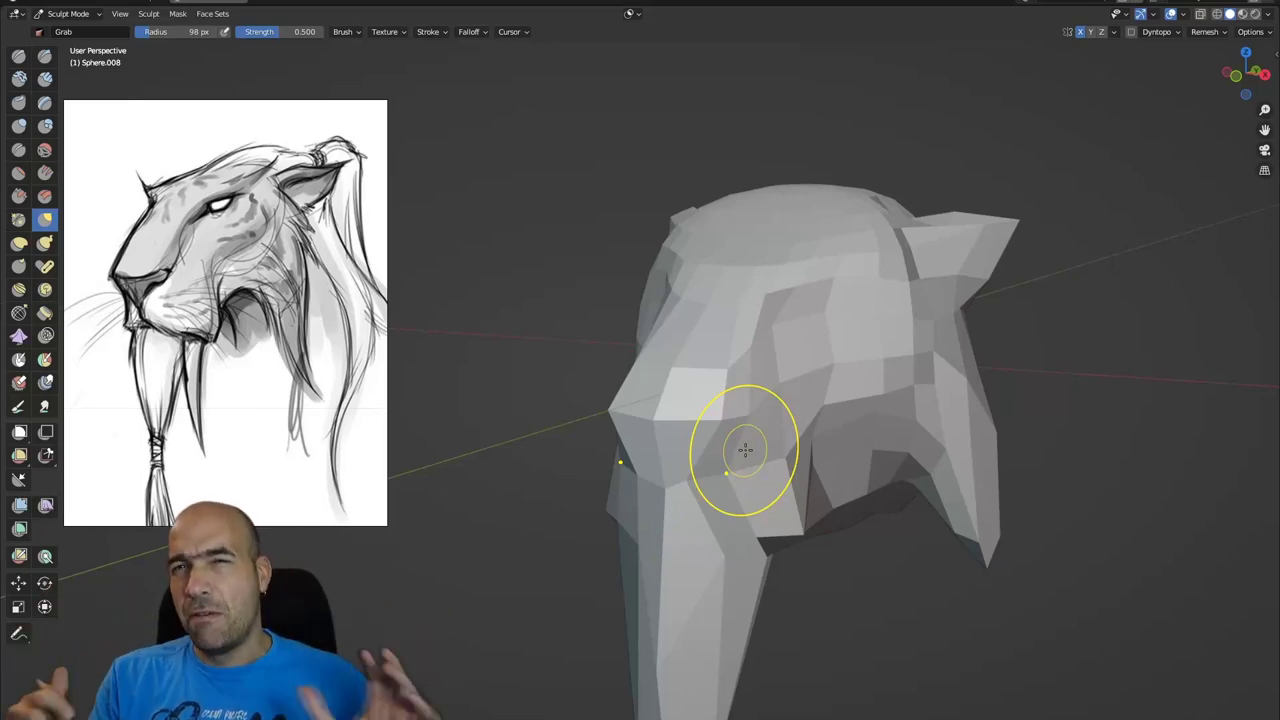
pyautogui.moveTo(874, 381)
pyautogui.mouseDown(button='middle')
pyautogui.moveTo(789, 391)
pyautogui.moveTo(740, 358)
pyautogui.mouseUp(button='middle')
pyautogui.scroll(4, 740, 358)
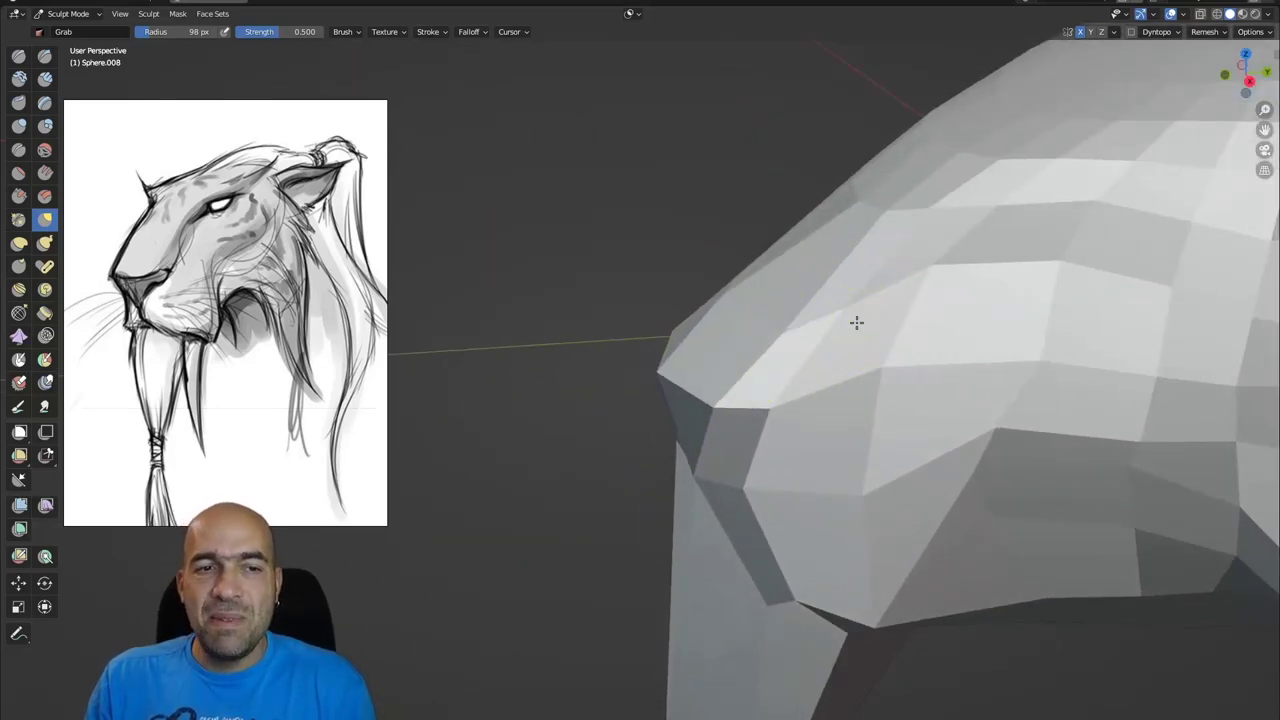
pyautogui.moveTo(854, 306); pyautogui.dragTo(851, 297, button='middle')
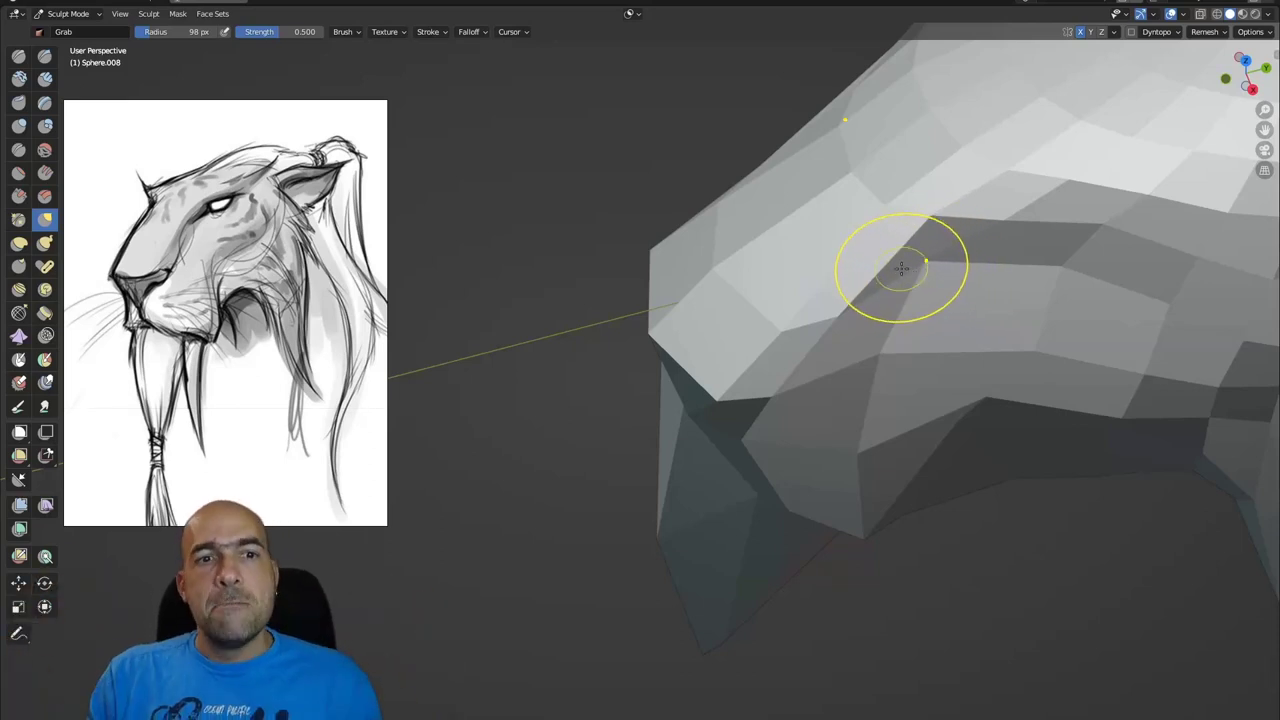
pyautogui.moveTo(757, 309); pyautogui.dragTo(1014, 229, button='middle')
pyautogui.moveTo(982, 182); pyautogui.dragTo(805, 337, button='middle')
pyautogui.moveTo(805, 337); pyautogui.dragTo(795, 347)
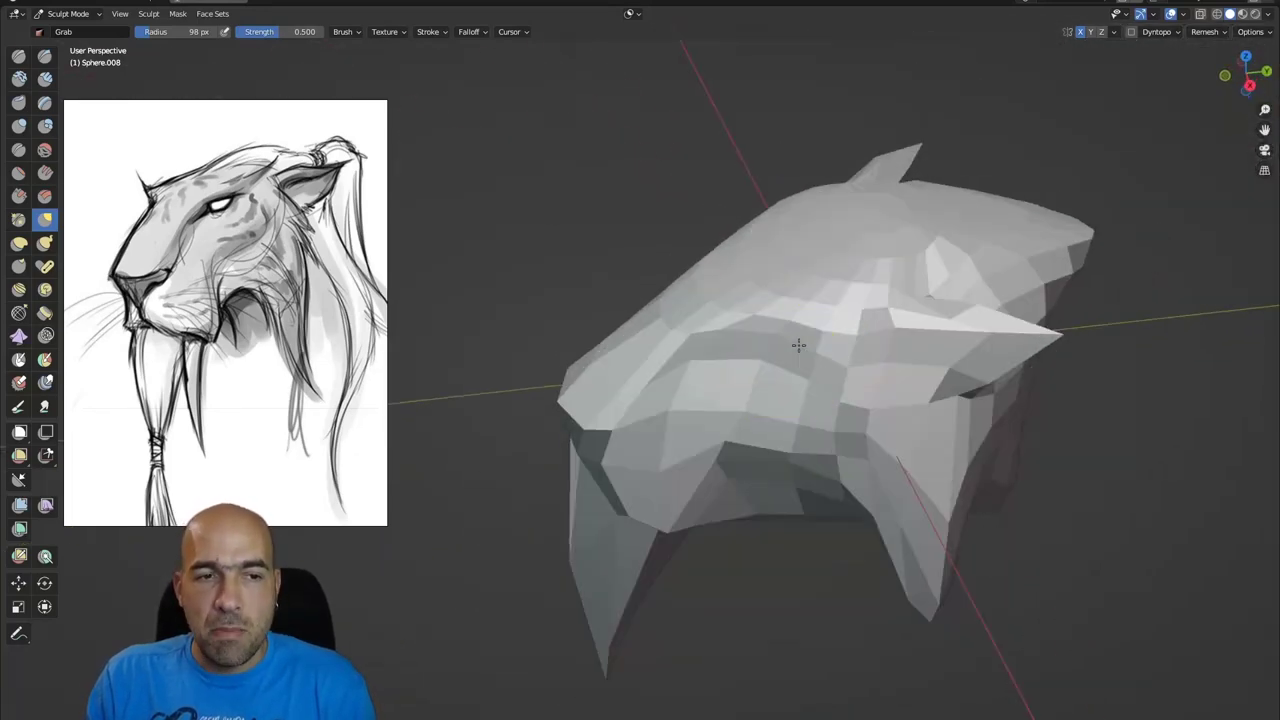
# - Reshape the brow above the eye and the cheekbone below it, deepening the socket between them
pyautogui.moveTo(818, 349); pyautogui.dragTo(850, 347, button='middle')
pyautogui.moveTo(850, 347); pyautogui.dragTo(822, 322)
pyautogui.moveTo(822, 322)
pyautogui.mouseDown(button='middle')
pyautogui.moveTo(806, 309)
pyautogui.moveTo(831, 329)
pyautogui.mouseUp(button='middle')
pyautogui.moveTo(831, 329); pyautogui.dragTo(846, 357)
pyautogui.moveTo(846, 357); pyautogui.dragTo(771, 400, button='middle')
pyautogui.moveTo(771, 400); pyautogui.dragTo(757, 400)
pyautogui.moveTo(757, 400)
pyautogui.mouseDown(button='middle')
pyautogui.moveTo(791, 414)
pyautogui.moveTo(750, 405)
pyautogui.mouseUp(button='middle')
pyautogui.moveTo(750, 405); pyautogui.dragTo(749, 406)
pyautogui.moveTo(749, 406)
pyautogui.mouseDown(button='middle')
pyautogui.moveTo(660, 437)
pyautogui.moveTo(670, 330)
pyautogui.mouseUp(button='middle')
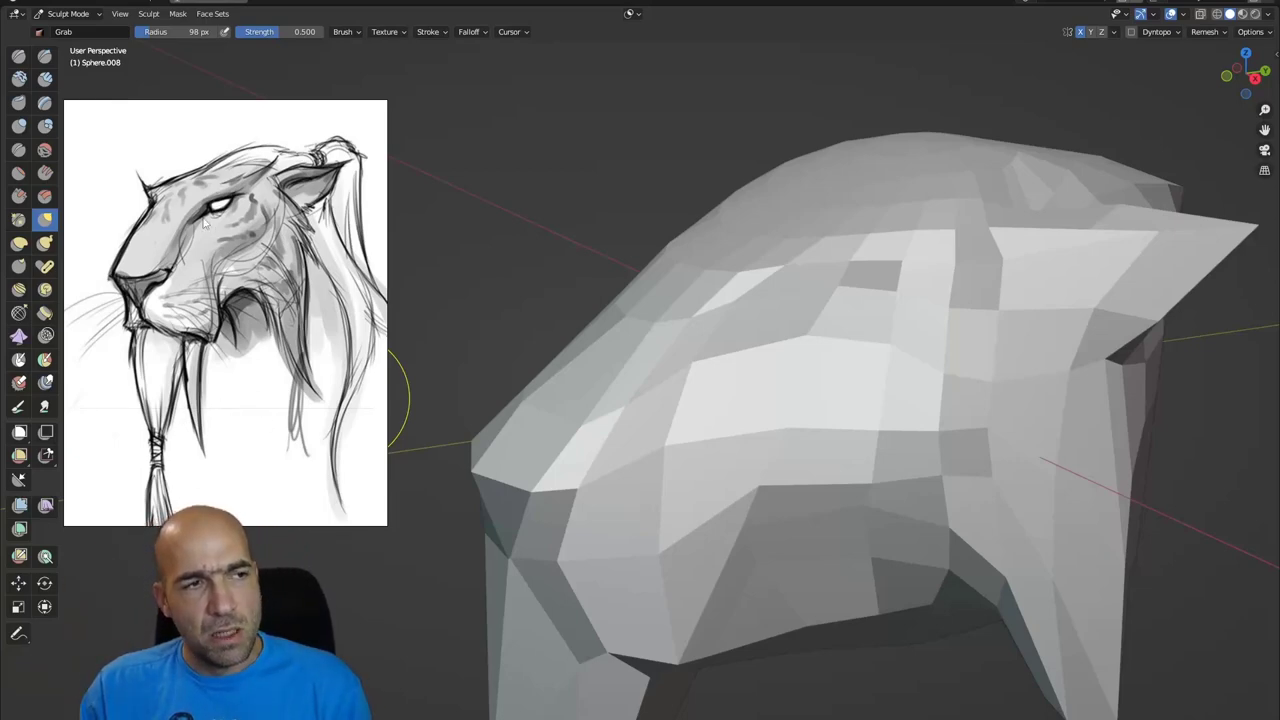
# - Taper the underside of the nose into a wedge and pull the tips of the cheek tufts further down
pyautogui.moveTo(754, 346)
pyautogui.mouseDown(button='middle')
pyautogui.moveTo(817, 343)
pyautogui.moveTo(684, 376)
pyautogui.mouseUp(button='middle')
pyautogui.moveTo(669, 437); pyautogui.dragTo(745, 412, button='middle')
pyautogui.moveTo(748, 400); pyautogui.dragTo(771, 416)
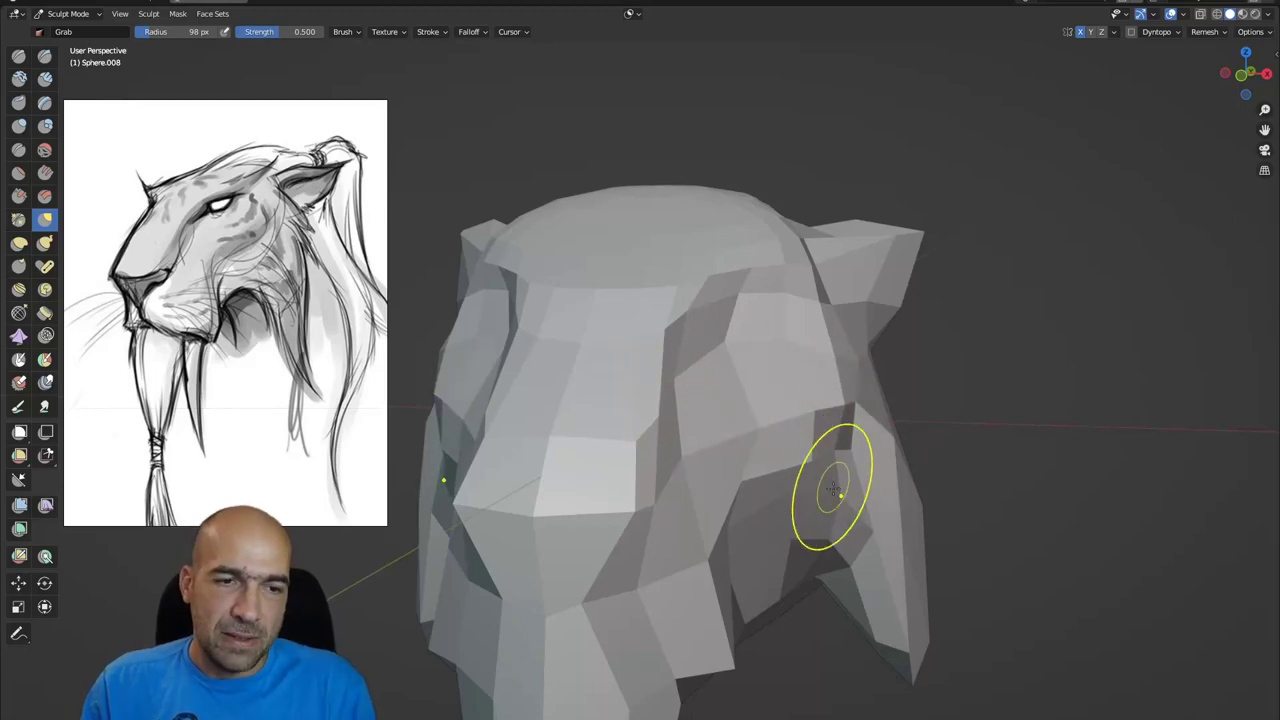
pyautogui.moveTo(786, 514)
pyautogui.mouseDown(button='middle')
pyautogui.moveTo(731, 541)
pyautogui.moveTo(809, 457)
pyautogui.mouseUp(button='middle')
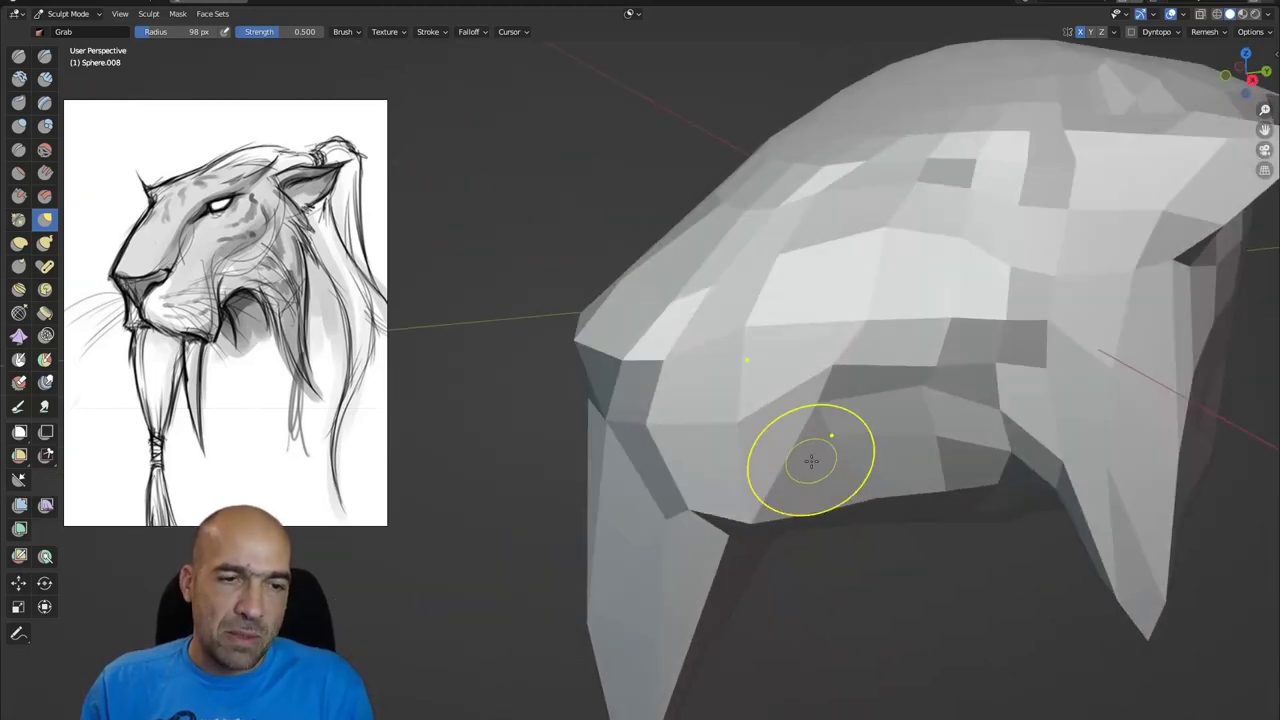
pyautogui.moveTo(823, 503)
pyautogui.mouseDown(button='middle')
pyautogui.moveTo(850, 497)
pyautogui.moveTo(790, 460)
pyautogui.mouseUp(button='middle')
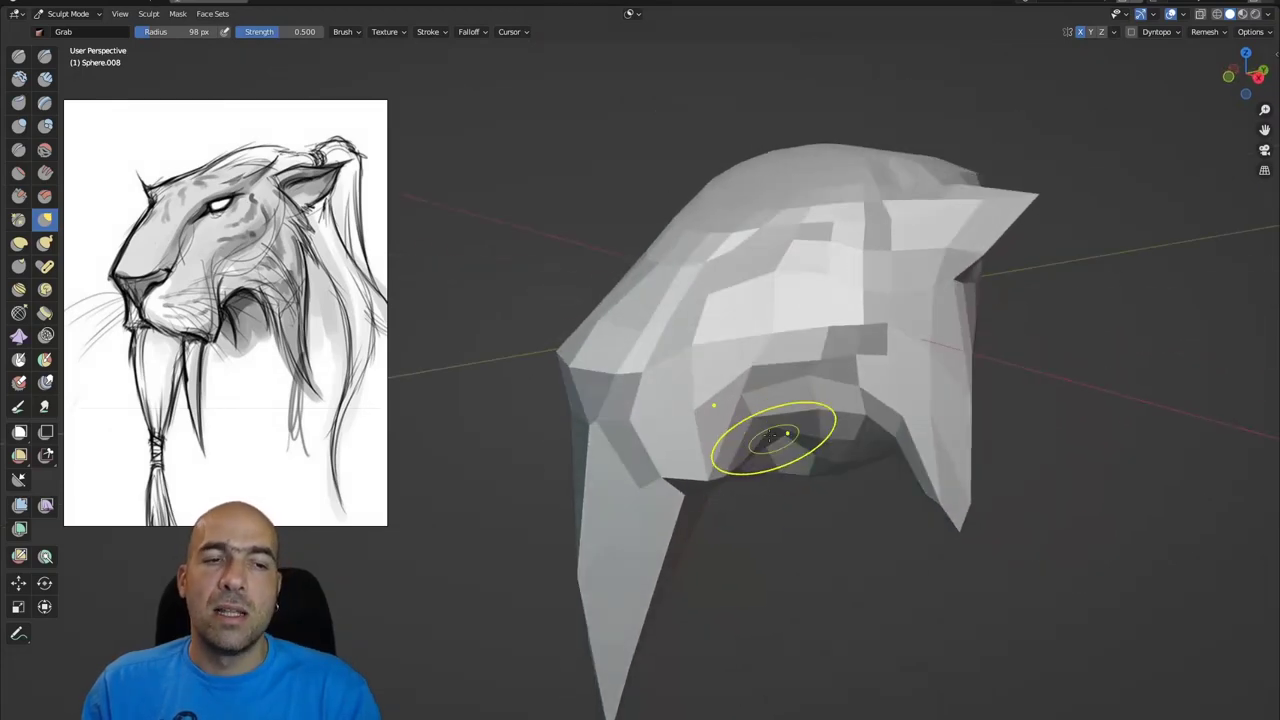
pyautogui.moveTo(785, 412)
pyautogui.mouseDown(button='middle')
pyautogui.moveTo(803, 405)
pyautogui.moveTo(868, 488)
pyautogui.mouseUp(button='middle')
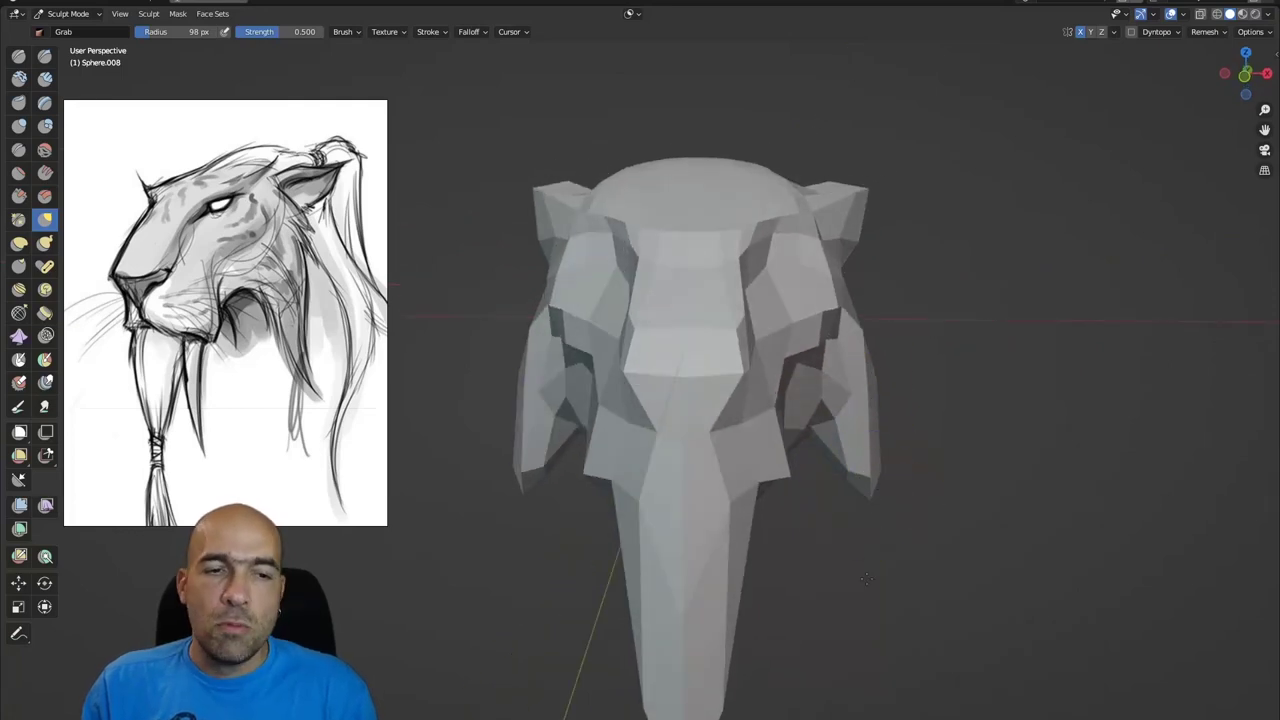
pyautogui.moveTo(869, 487); pyautogui.dragTo(864, 577)
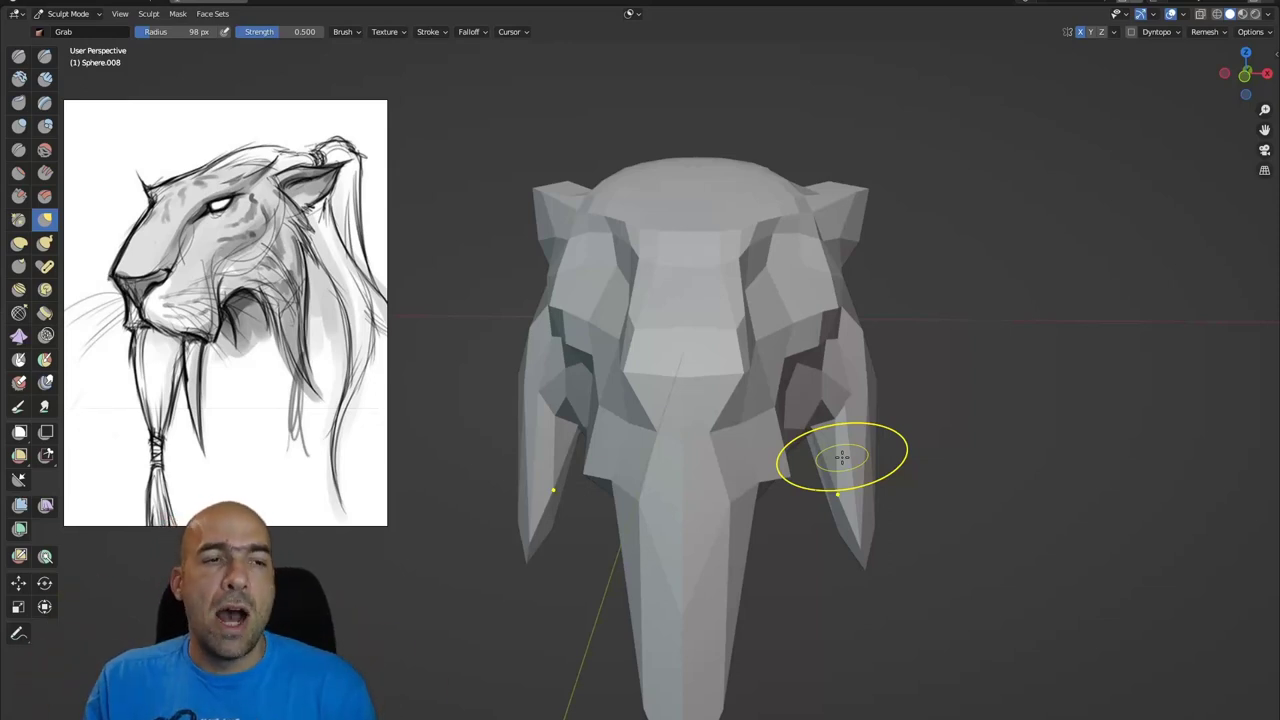
# - Pull the front base of the ear up into a pointed fold and push in the hollow behind it
pyautogui.moveTo(829, 157); pyautogui.dragTo(828, 182, button='middle')
pyautogui.scroll(-2, 800, 176)
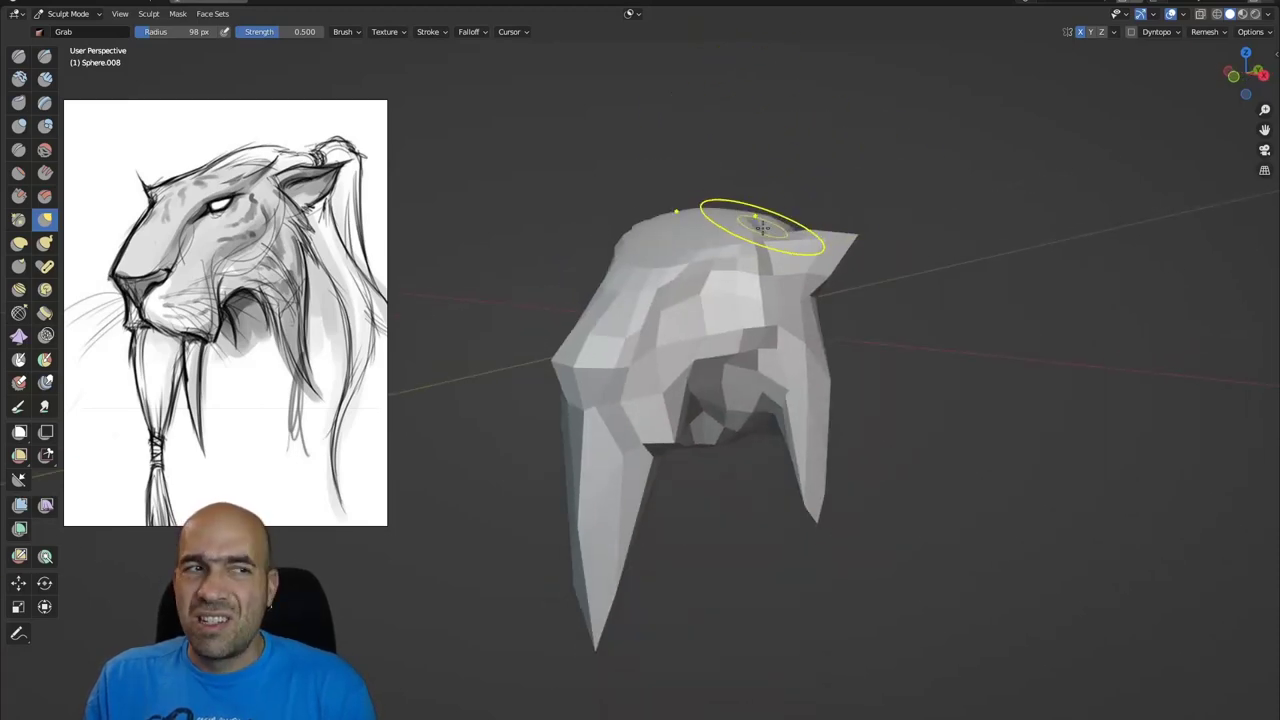
pyautogui.scroll(3, 765, 240)
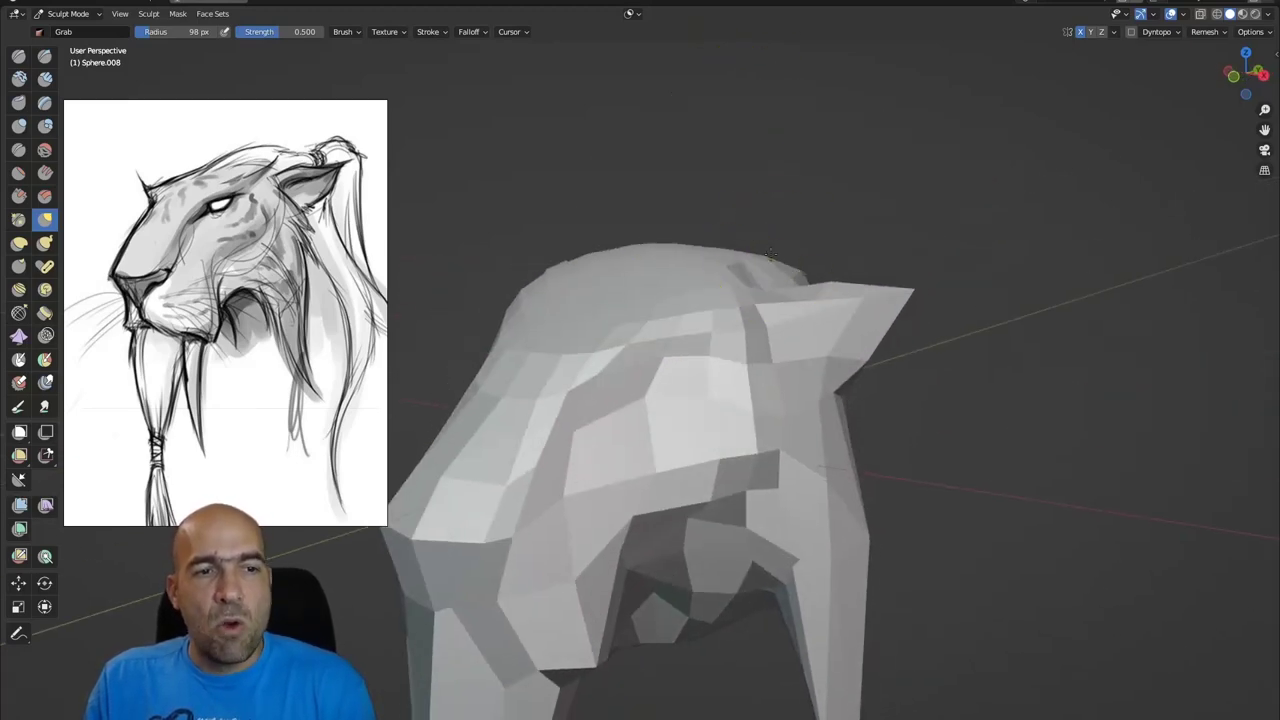
pyautogui.scroll(3, 740, 321)
pyautogui.moveTo(785, 280); pyautogui.dragTo(856, 221)
pyautogui.moveTo(831, 297)
pyautogui.mouseDown()
pyautogui.moveTo(806, 292)
pyautogui.moveTo(829, 311)
pyautogui.mouseUp()
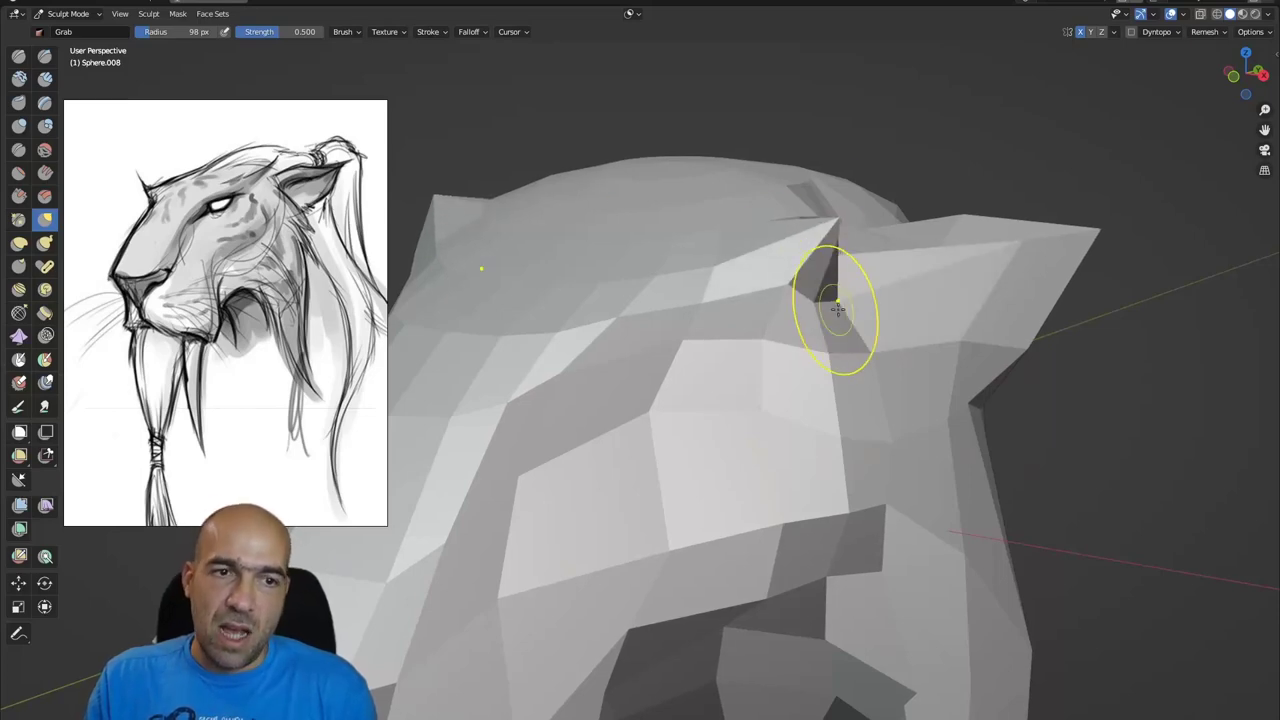
# - Reshape the area where the cheek tuft meets the ear and pull the tuft's tip further outward and down
pyautogui.moveTo(861, 352)
pyautogui.mouseDown(button='middle')
pyautogui.moveTo(903, 363)
pyautogui.moveTo(837, 380)
pyautogui.moveTo(836, 438)
pyautogui.moveTo(812, 444)
pyautogui.moveTo(816, 457)
pyautogui.mouseUp(button='middle')
pyautogui.moveTo(822, 494); pyautogui.dragTo(826, 468)
pyautogui.moveTo(781, 405)
pyautogui.mouseDown(button='middle')
pyautogui.moveTo(756, 390)
pyautogui.moveTo(717, 423)
pyautogui.moveTo(747, 360)
pyautogui.moveTo(682, 338)
pyautogui.moveTo(629, 414)
pyautogui.moveTo(640, 423)
pyautogui.moveTo(795, 370)
pyautogui.mouseUp(button='middle')
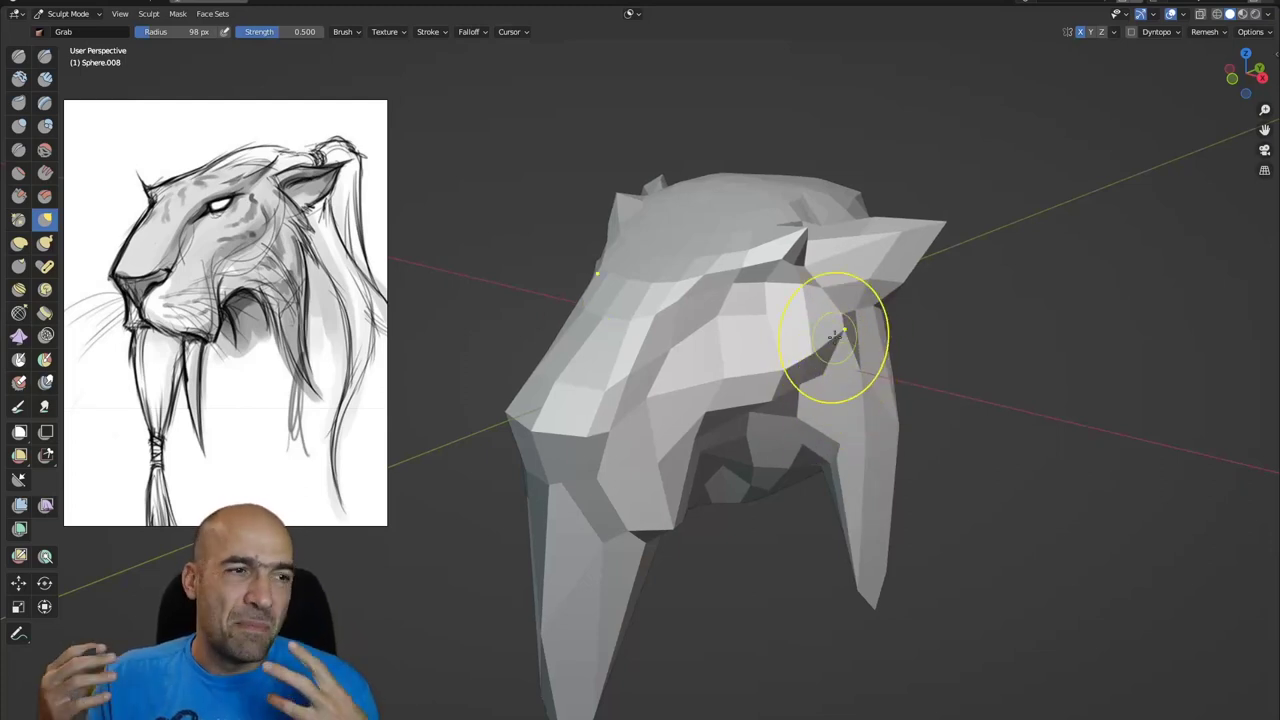
pyautogui.moveTo(750, 350); pyautogui.dragTo(804, 512, button='middle')
pyautogui.moveTo(814, 576); pyautogui.dragTo(832, 604)
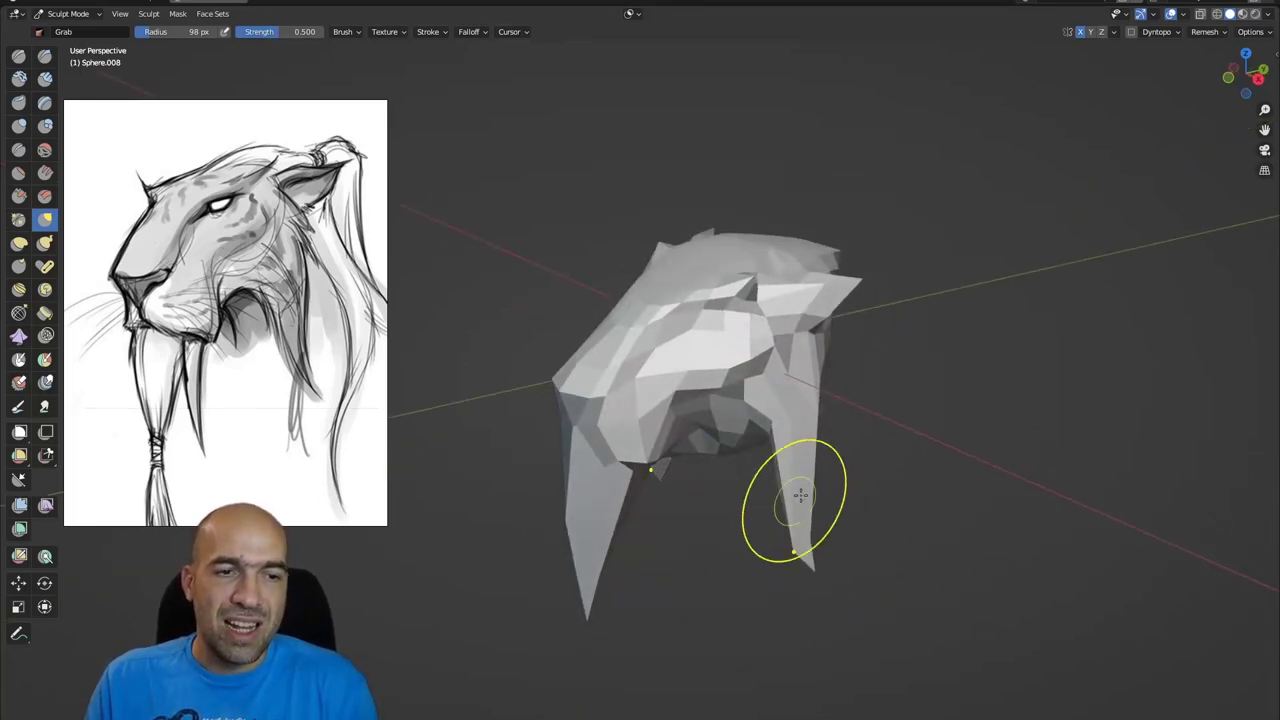
# - Pull the tip of the front chin beard backward and adjust its lower edge to match the reference drawing's curve
pyautogui.moveTo(698, 478)
pyautogui.mouseDown(button='middle')
pyautogui.moveTo(838, 443)
pyautogui.moveTo(836, 368)
pyautogui.mouseUp(button='middle')
pyautogui.moveTo(836, 368); pyautogui.dragTo(727, 409, button='middle')
pyautogui.scroll(3, 727, 409)
pyautogui.scroll(-3, 733, 413)
pyautogui.moveTo(571, 329)
pyautogui.mouseDown(button='middle')
pyautogui.moveTo(784, 408)
pyautogui.moveTo(714, 371)
pyautogui.mouseUp(button='middle')
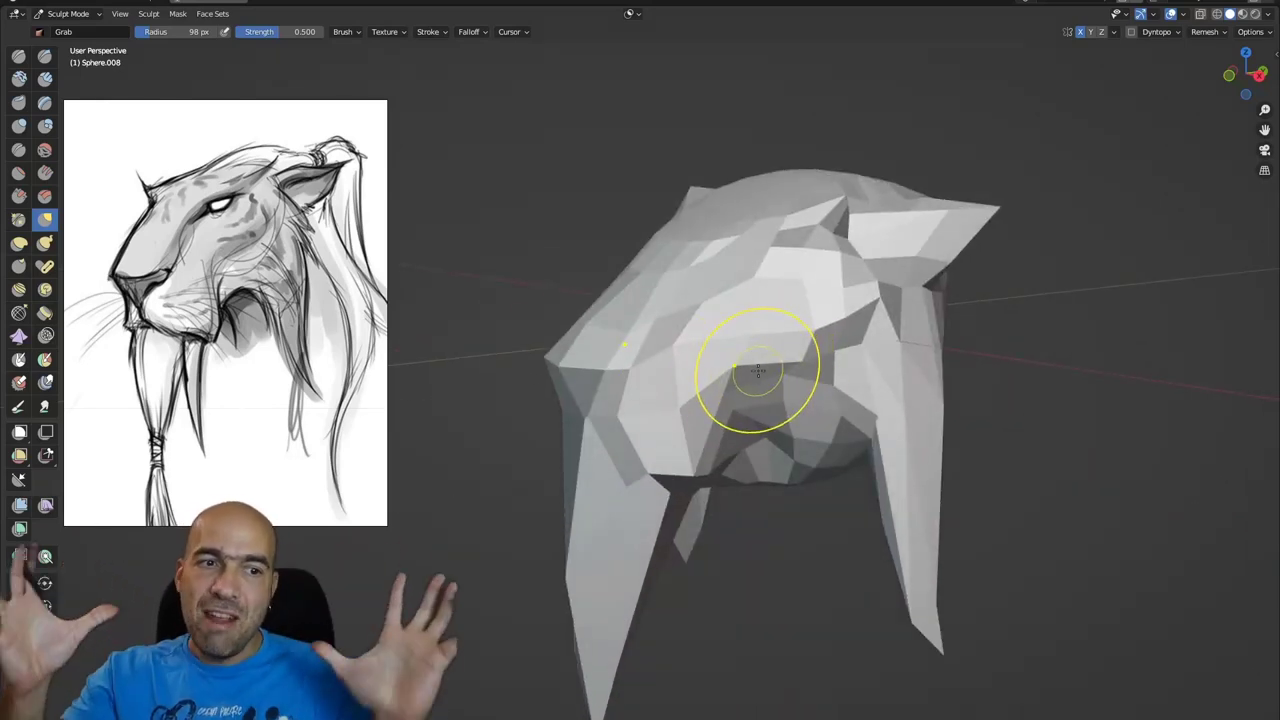
pyautogui.moveTo(746, 429); pyautogui.dragTo(720, 457, button='middle')
pyautogui.scroll(-2, 716, 463)
pyautogui.moveTo(614, 622); pyautogui.dragTo(637, 635)
pyautogui.moveTo(614, 583); pyautogui.dragTo(627, 580)
pyautogui.moveTo(686, 530)
pyautogui.mouseDown(button='middle')
pyautogui.moveTo(730, 515)
pyautogui.moveTo(791, 460)
pyautogui.mouseUp(button='middle')
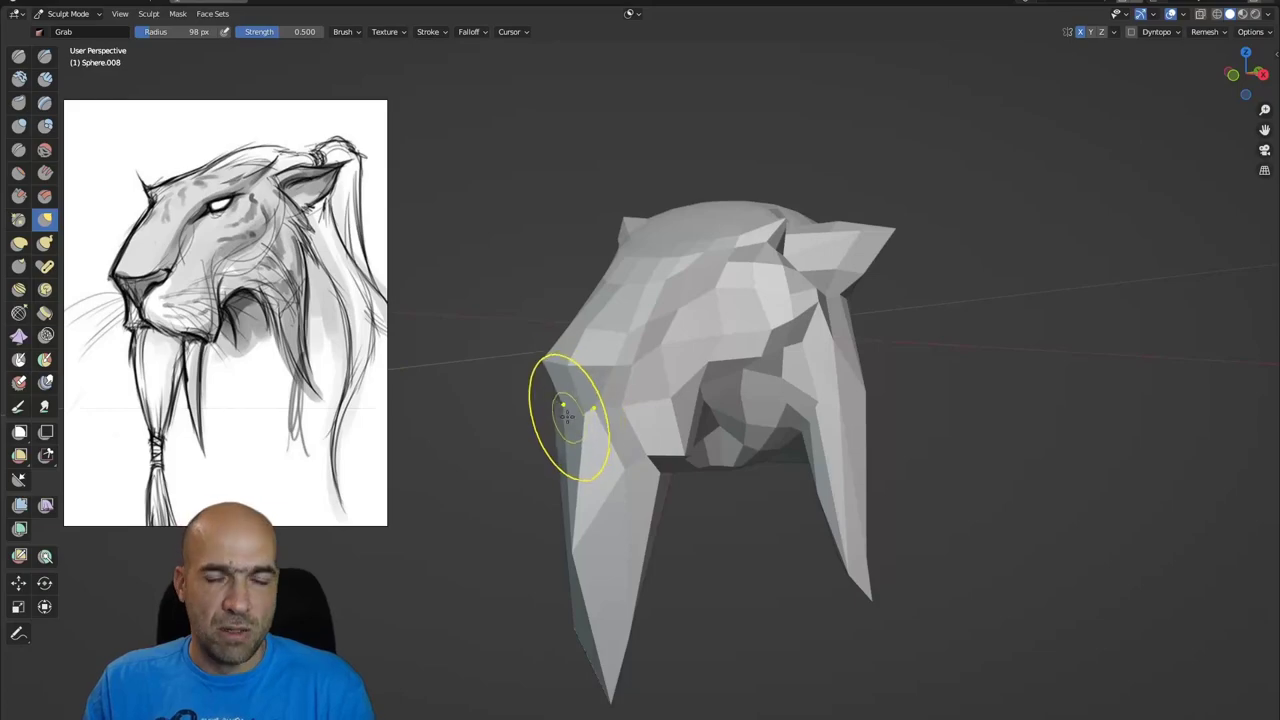
# - Remesh the head with a voxel size of about 0.0655 m and symmetrize it from -X to +X
pyautogui.press('r')
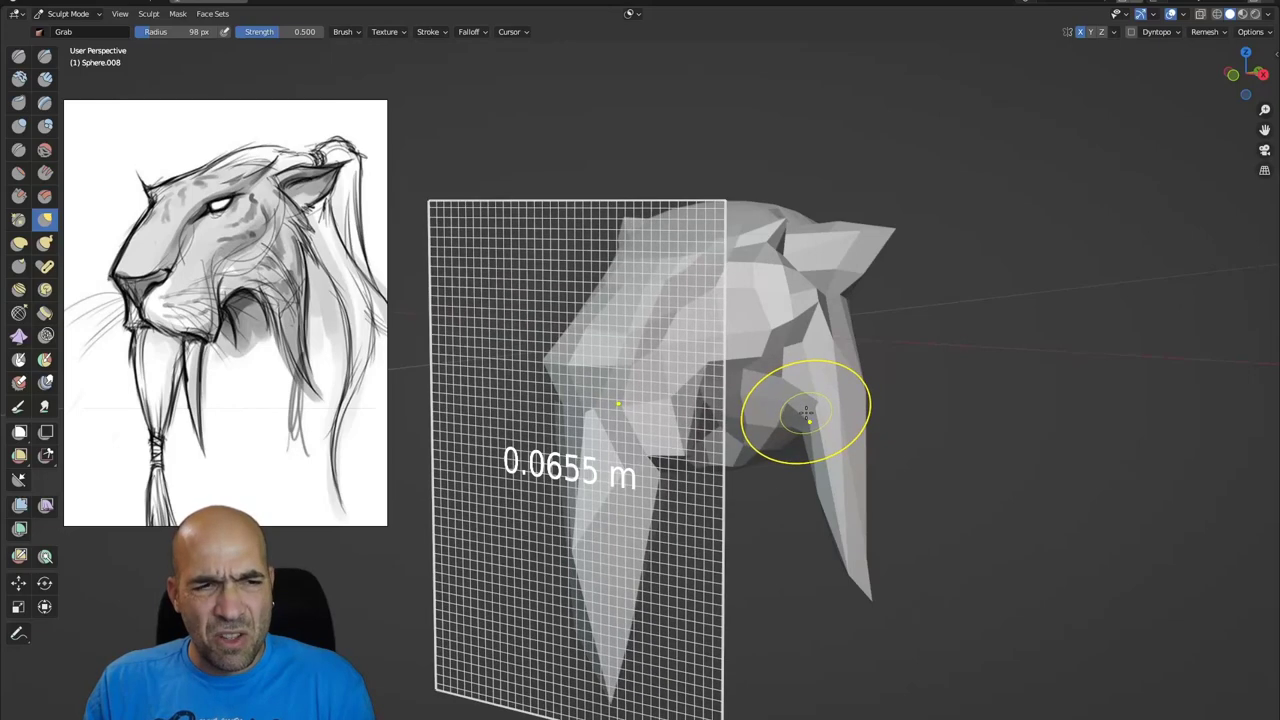
pyautogui.click(806, 423)
pyautogui.hotkey('ctrl', 'r')
pyautogui.moveTo(729, 420)
pyautogui.mouseDown(button='middle')
pyautogui.moveTo(803, 430)
pyautogui.moveTo(737, 394)
pyautogui.mouseUp(button='middle')
pyautogui.scroll(2, 737, 394)
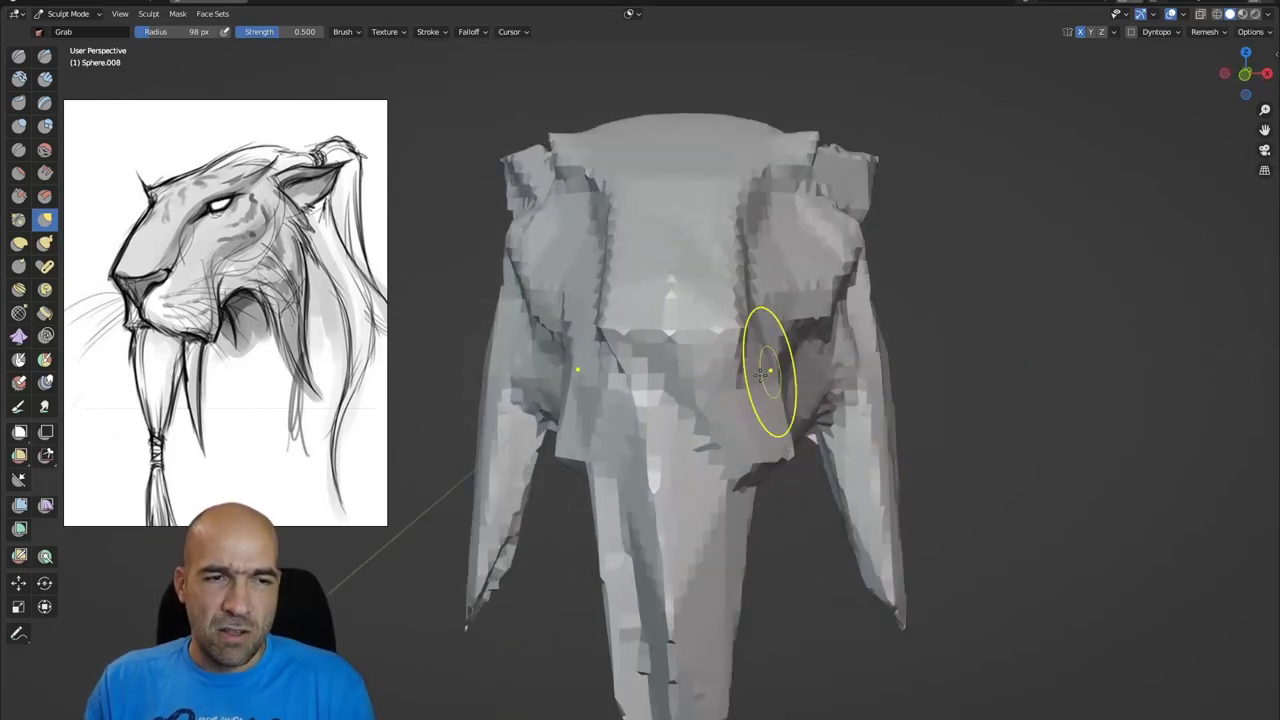
pyautogui.click(1116, 32)
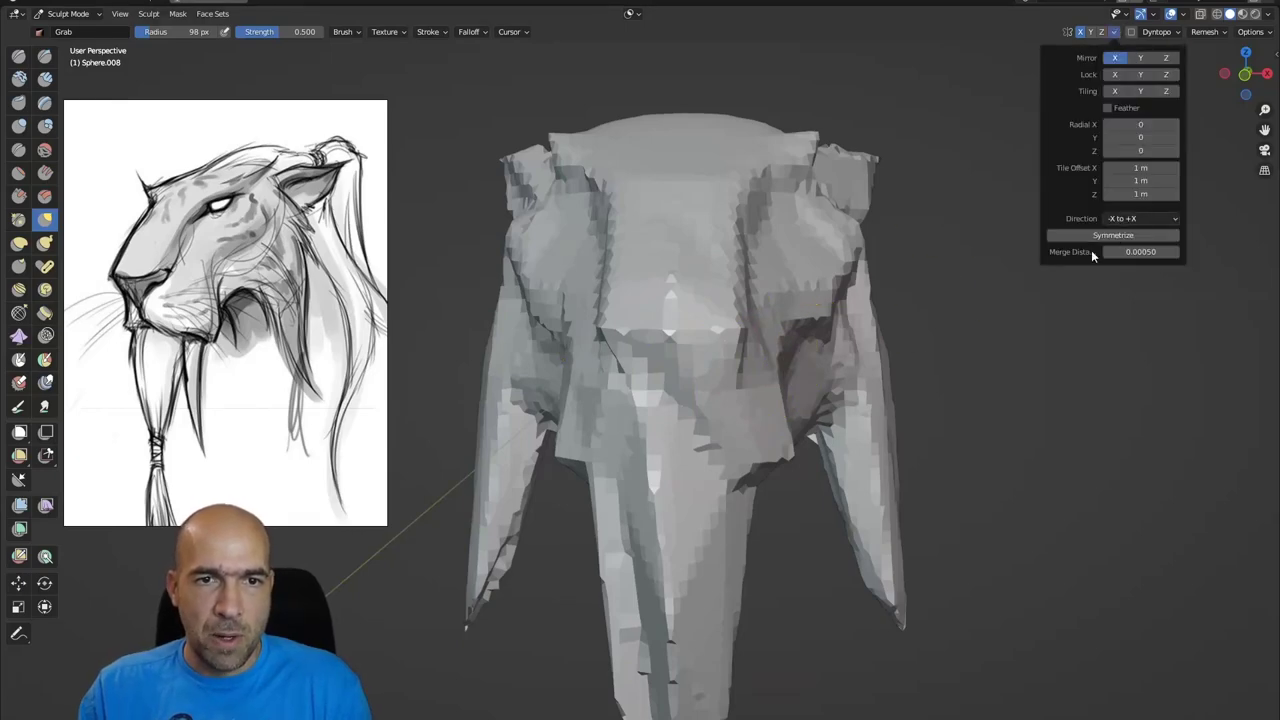
pyautogui.click(1117, 236)
# - Smooth the blocky surfaces of the chin beard, the muzzle and the hollow beneath the cheek
pyautogui.moveTo(824, 341); pyautogui.dragTo(667, 357, button='middle')
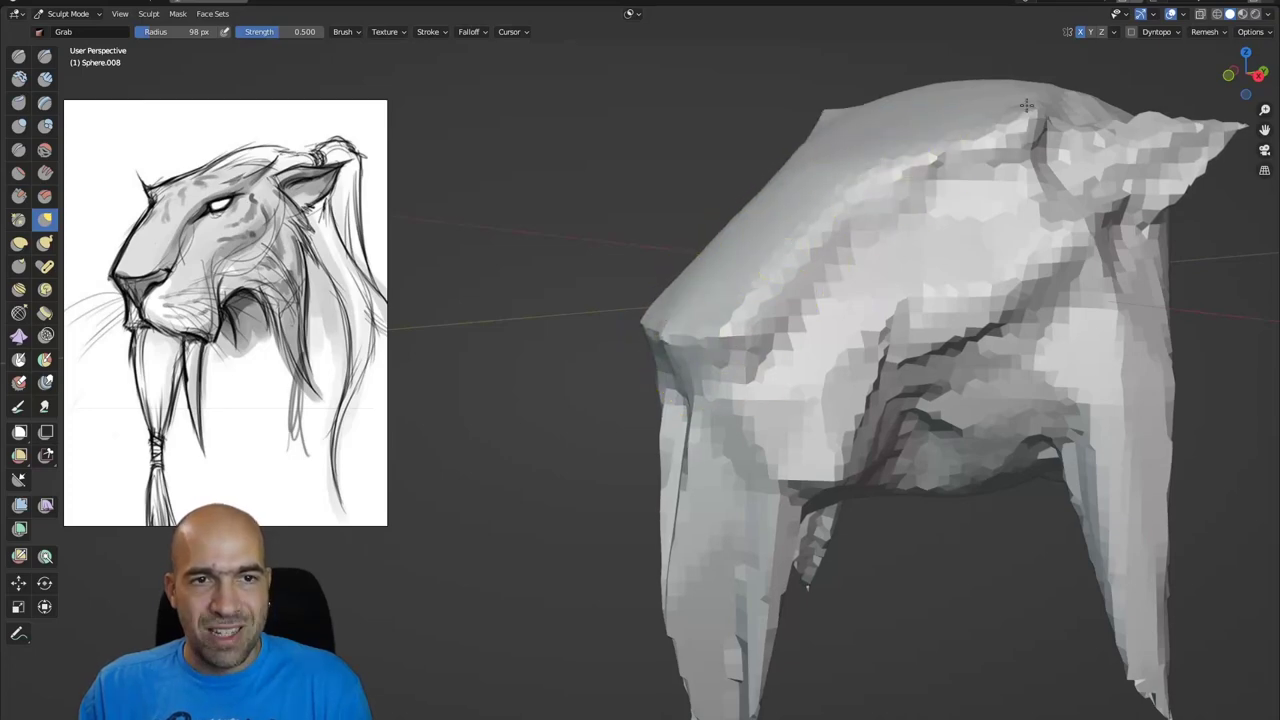
pyautogui.moveTo(909, 243); pyautogui.dragTo(865, 291, button='middle')
pyautogui.keyDown('shift'); pyautogui.moveTo(720, 393); pyautogui.dragTo(720, 470); pyautogui.keyUp('shift')
pyautogui.moveTo(718, 590)
pyautogui.keyDown('shift'); pyautogui.mouseDown()
pyautogui.moveTo(728, 560)
pyautogui.moveTo(780, 568)
pyautogui.mouseUp(); pyautogui.keyUp('shift')
pyautogui.scroll(-3, 820, 543)
pyautogui.moveTo(650, 438); pyautogui.dragTo(714, 434, button='middle')
pyautogui.keyDown('shift'); pyautogui.moveTo(706, 440); pyautogui.dragTo(683, 609); pyautogui.keyUp('shift')
pyautogui.moveTo(832, 425)
pyautogui.keyDown('shift'); pyautogui.mouseDown()
pyautogui.moveTo(841, 325)
pyautogui.moveTo(740, 410)
pyautogui.mouseUp(); pyautogui.keyUp('shift')
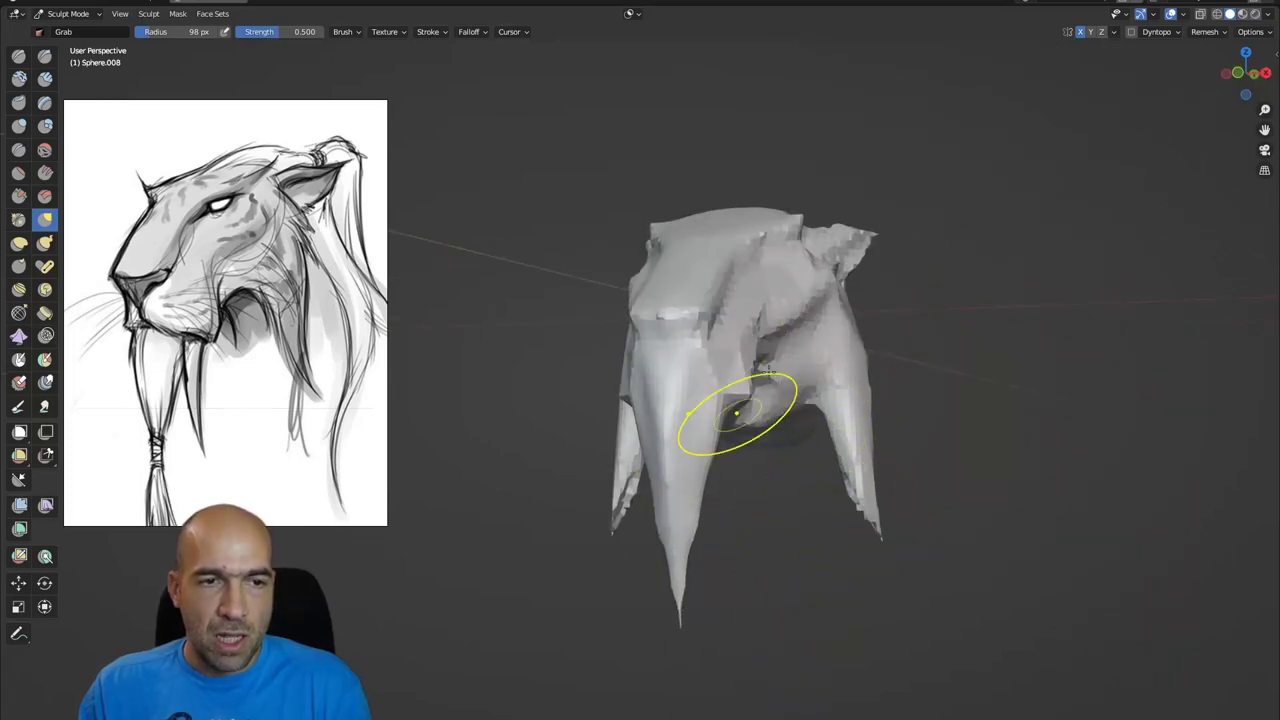
# - Carve the underside of the nose and the mouth line above the chin beard with Draw Sharp at a 56 px radius
pyautogui.moveTo(758, 400); pyautogui.dragTo(726, 403, button='middle')
pyautogui.scroll(3, 726, 403)
pyautogui.press('x')
pyautogui.press('f')
pyautogui.click(701, 313)
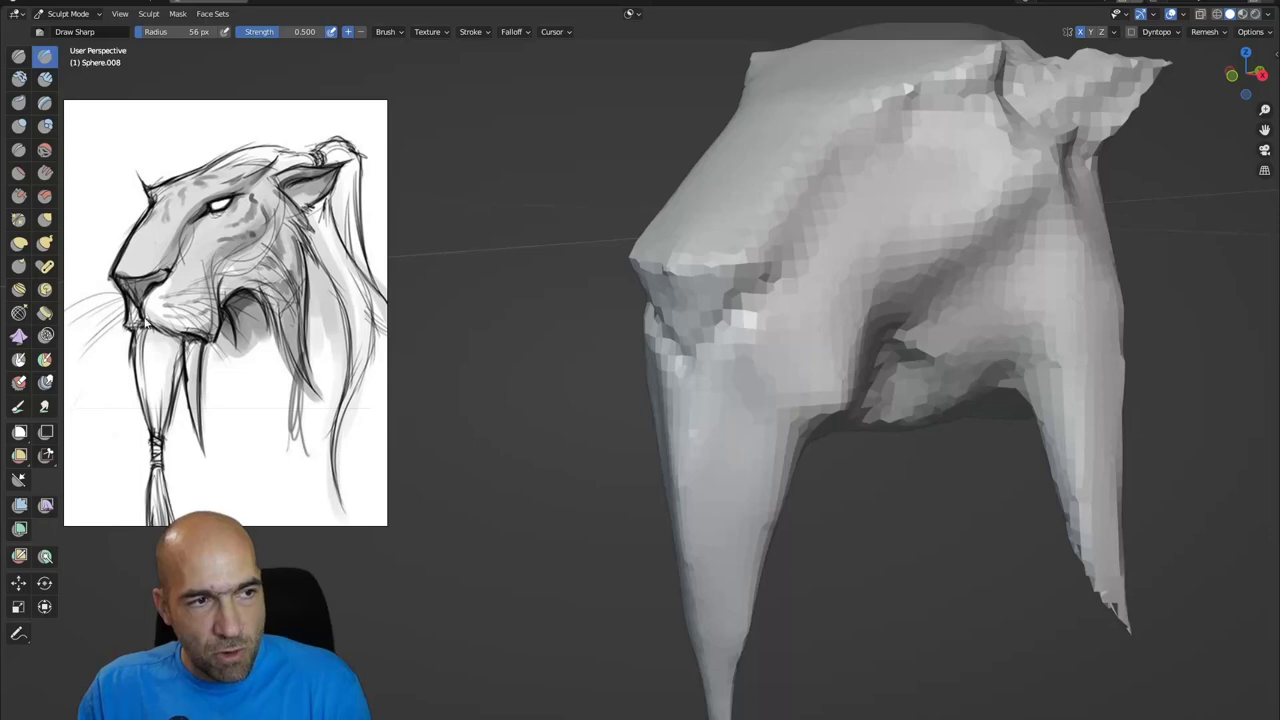
pyautogui.moveTo(706, 338)
pyautogui.mouseDown(button='middle')
pyautogui.moveTo(672, 283)
pyautogui.moveTo(763, 320)
pyautogui.moveTo(760, 340)
pyautogui.mouseUp(button='middle')
pyautogui.moveTo(727, 426); pyautogui.dragTo(683, 369, button='middle')
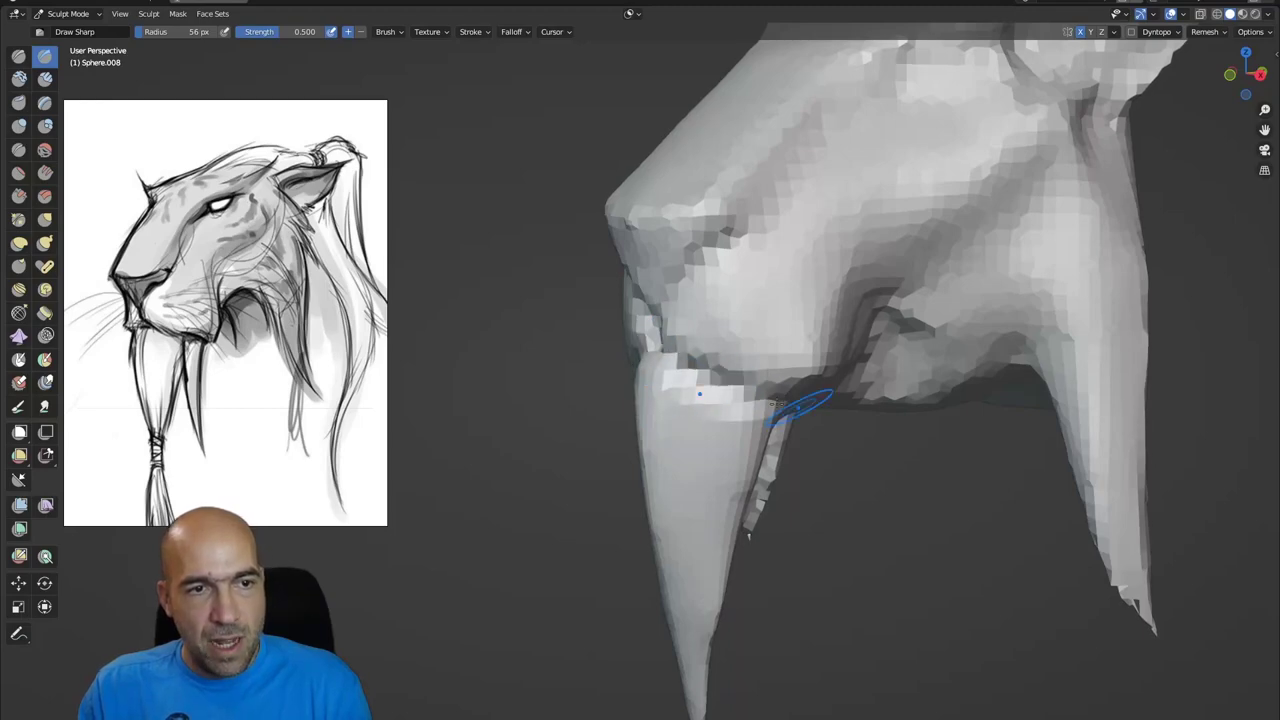
pyautogui.moveTo(737, 395)
pyautogui.mouseDown(button='middle')
pyautogui.moveTo(766, 378)
pyautogui.moveTo(762, 432)
pyautogui.moveTo(809, 354)
pyautogui.moveTo(697, 363)
pyautogui.moveTo(737, 366)
pyautogui.mouseUp(button='middle')
# - Build up the back of the cheekbone below the ear with the Draw brush
pyautogui.scroll(-4, 809, 354)
pyautogui.scroll(2, 739, 357)
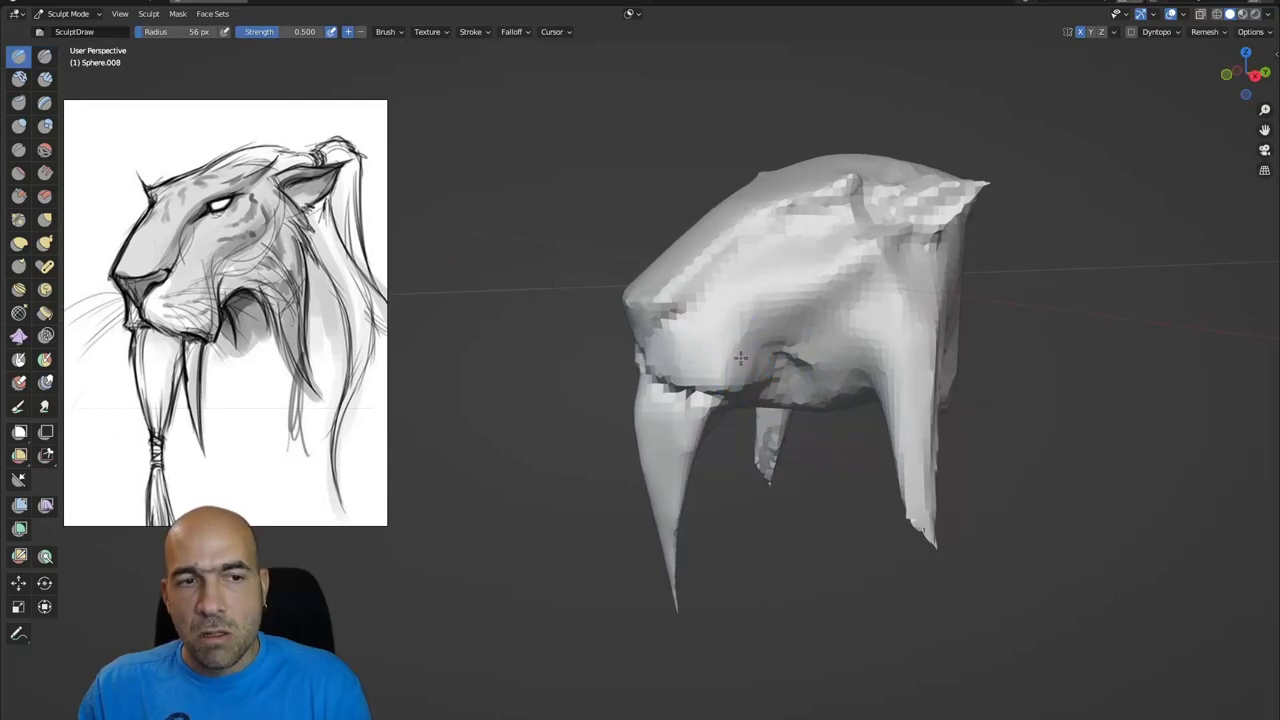
pyautogui.moveTo(803, 307); pyautogui.dragTo(783, 366, button='middle')
pyautogui.scroll(2, 780, 345)
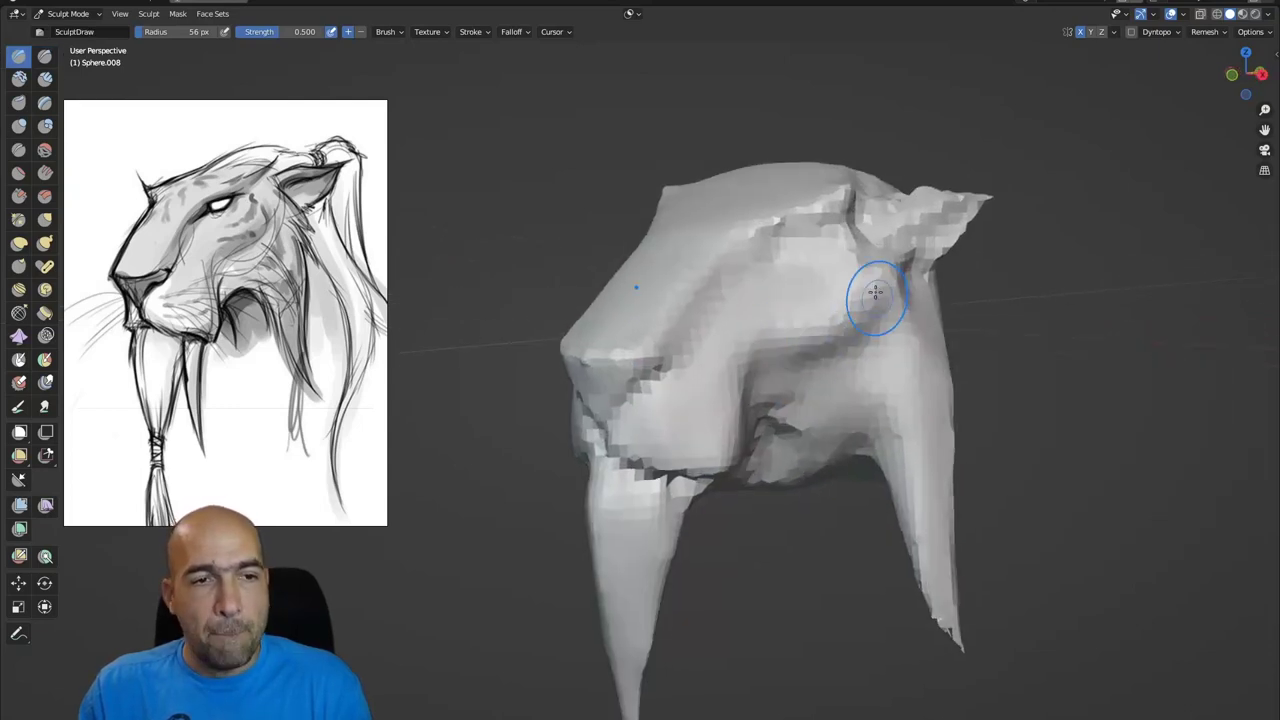
pyautogui.moveTo(871, 277); pyautogui.dragTo(900, 313)
pyautogui.keyDown('shift'); pyautogui.moveTo(918, 287); pyautogui.dragTo(756, 412, button='middle'); pyautogui.keyUp('shift')
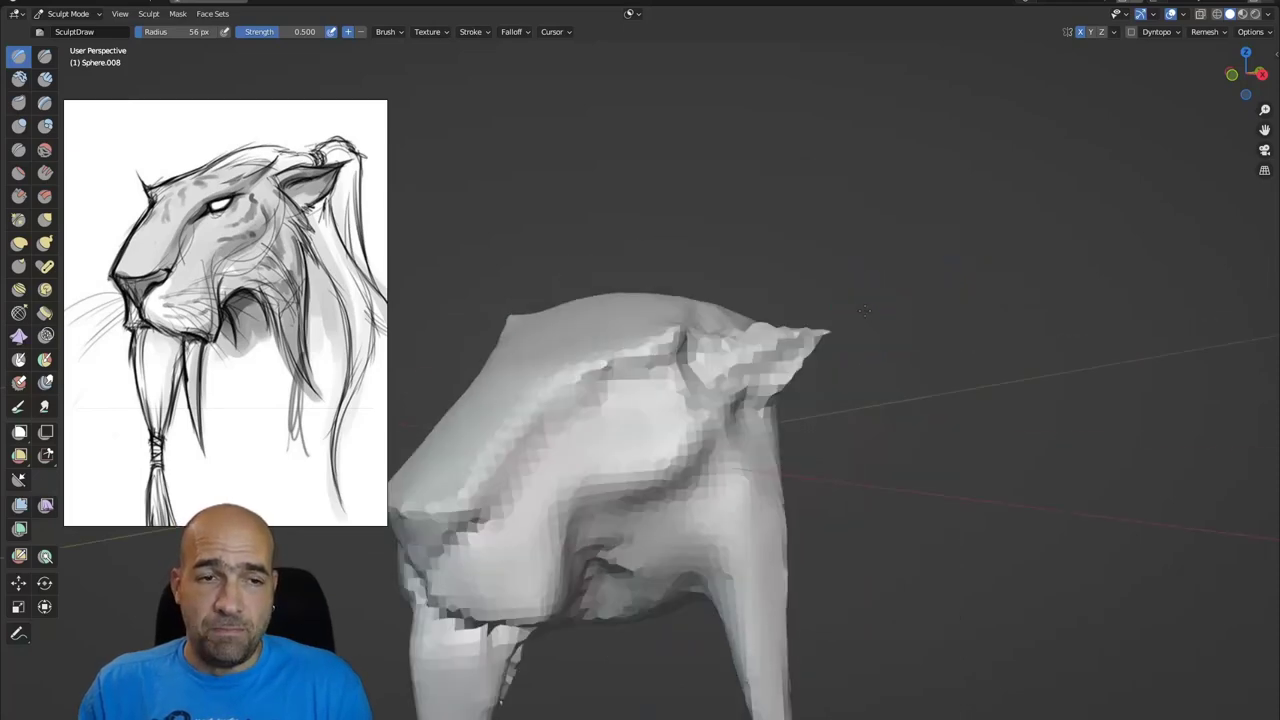
# - Scrape the side plane of the nose and carve creases beside its bridge and beneath the brow with Draw Sharp
pyautogui.scroll(1, 757, 380)
pyautogui.moveTo(780, 357)
pyautogui.mouseDown(button='middle')
pyautogui.moveTo(800, 349)
pyautogui.moveTo(748, 347)
pyautogui.mouseUp(button='middle')
pyautogui.press('2')
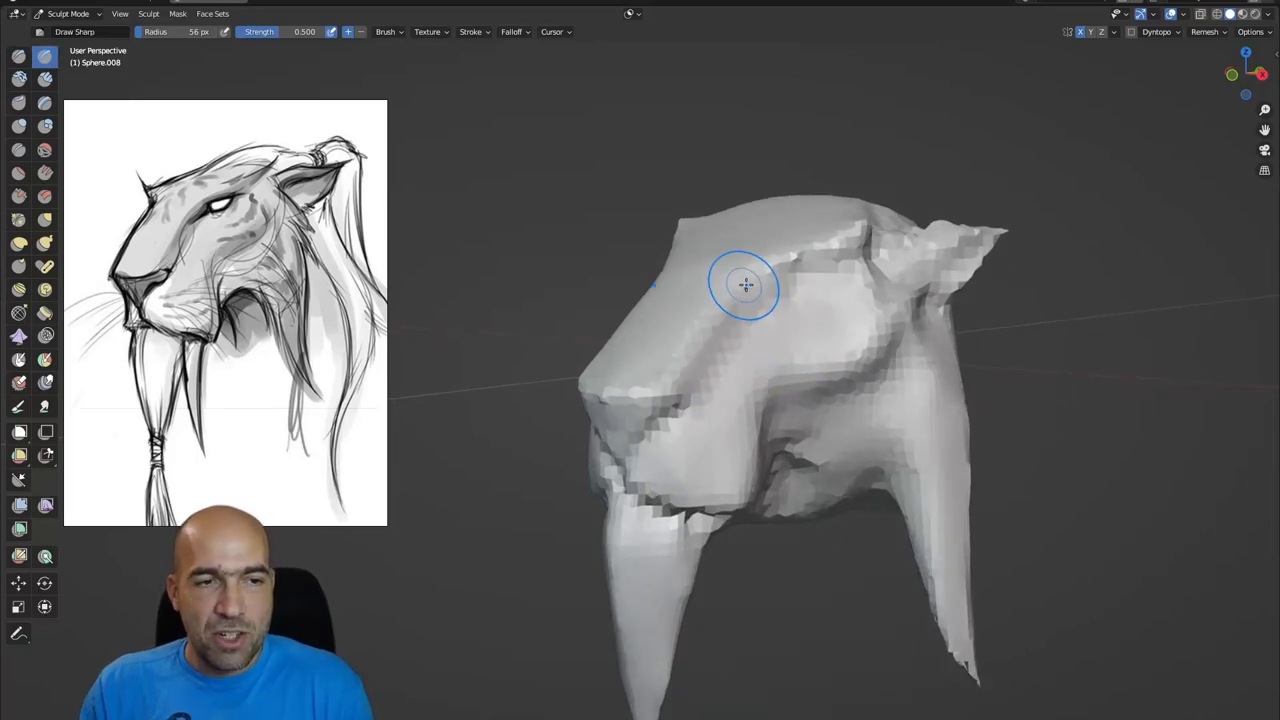
pyautogui.keyDown('shift'); pyautogui.moveTo(711, 336); pyautogui.dragTo(715, 330, button='middle'); pyautogui.keyUp('shift')
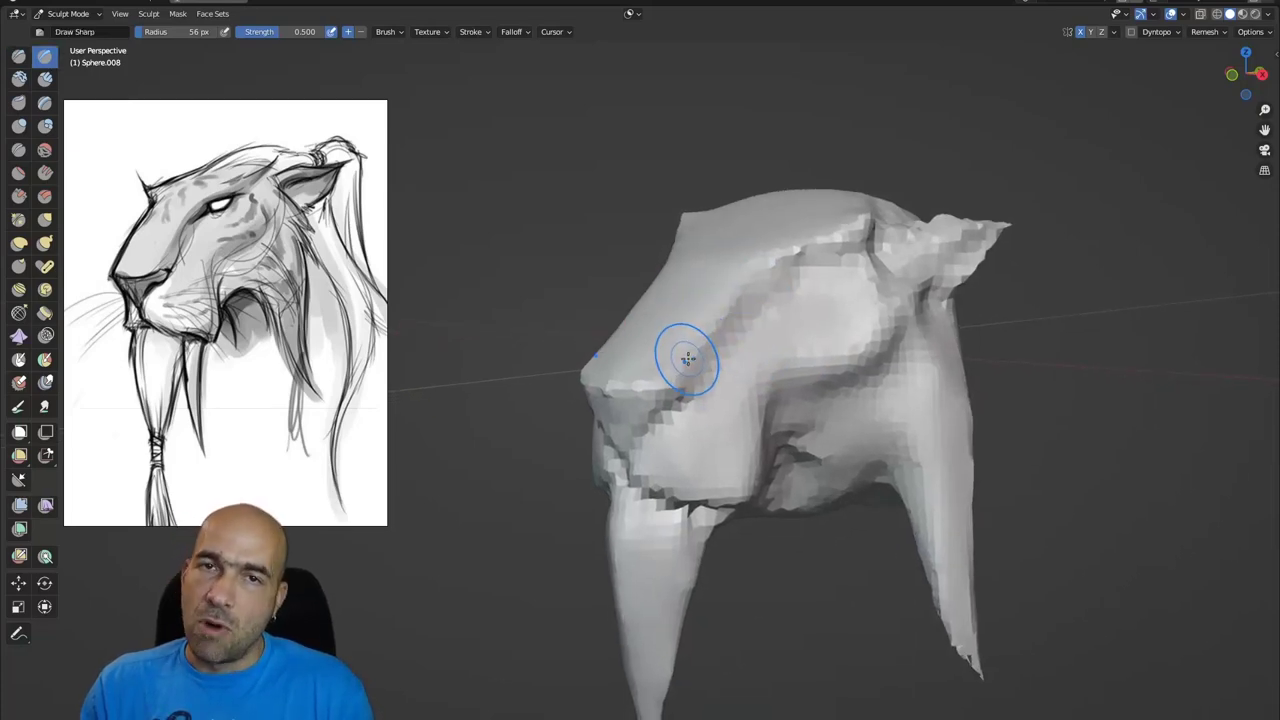
pyautogui.hotkey('shift', 't')
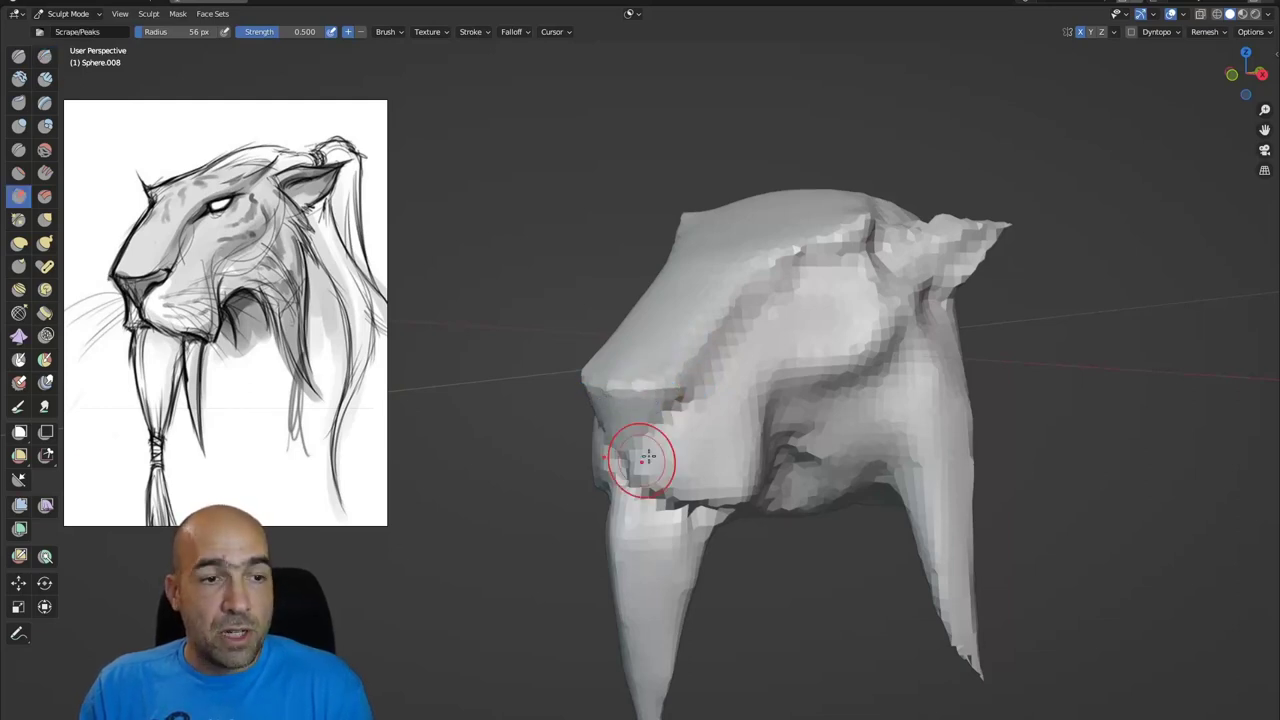
pyautogui.press('x')
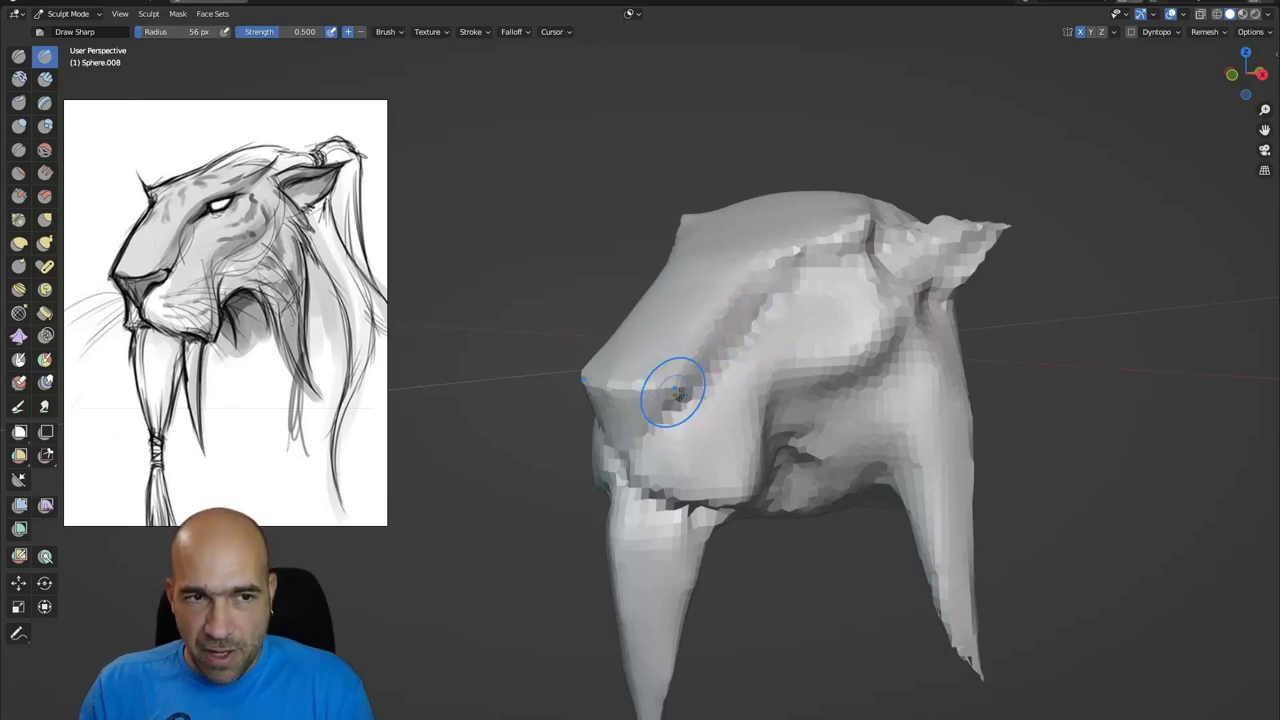
pyautogui.moveTo(768, 284)
pyautogui.mouseDown()
pyautogui.moveTo(822, 270)
pyautogui.moveTo(816, 247)
pyautogui.mouseUp()
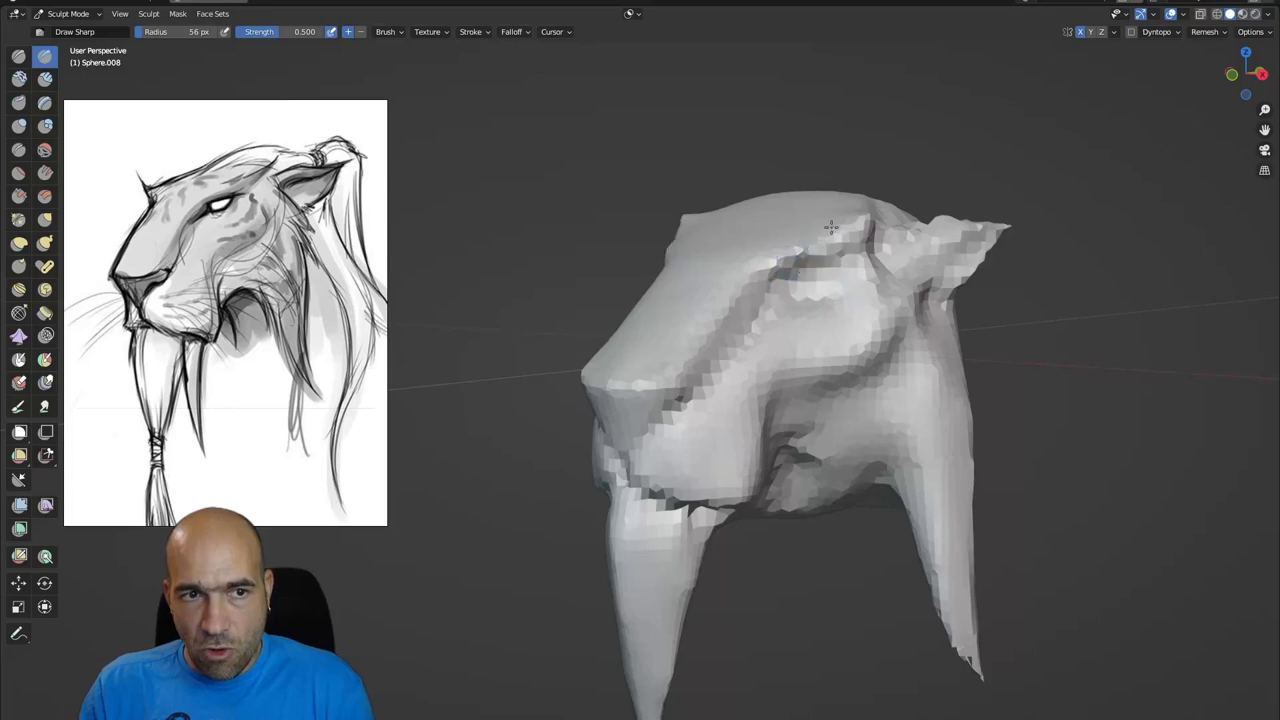
# - Pull two pointed hair tufts up and back from the brow ridge with the Grab brush
pyautogui.moveTo(843, 243); pyautogui.dragTo(808, 286, button='middle')
pyautogui.press('g')
pyautogui.moveTo(835, 248)
pyautogui.mouseDown()
pyautogui.moveTo(885, 212)
pyautogui.moveTo(846, 249)
pyautogui.moveTo(863, 217)
pyautogui.moveTo(863, 228)
pyautogui.mouseUp()
pyautogui.moveTo(782, 277); pyautogui.dragTo(799, 278, button='middle')
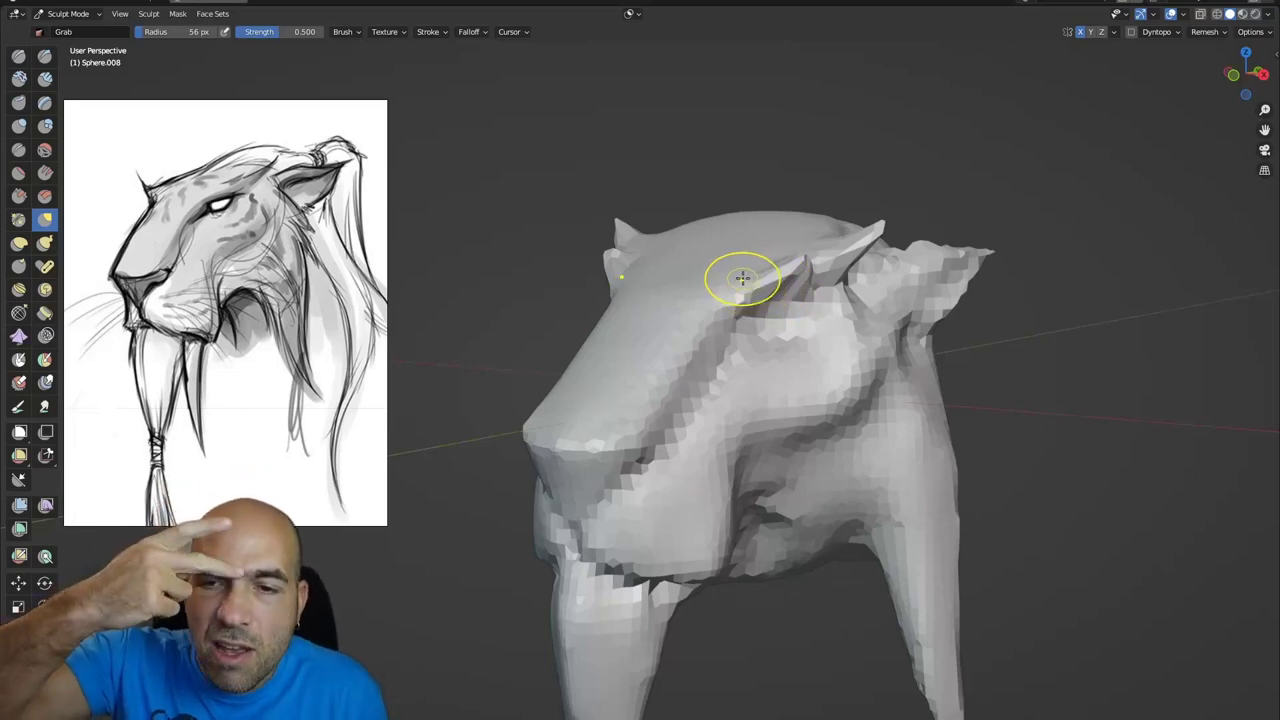
# - Deepen the nostril crease and the groove running down from it to the upper lip with Draw Sharp
pyautogui.moveTo(720, 392)
pyautogui.mouseDown(button='middle')
pyautogui.moveTo(647, 511)
pyautogui.moveTo(647, 415)
pyautogui.mouseUp(button='middle')
pyautogui.press('d')
pyautogui.moveTo(594, 469)
pyautogui.mouseDown()
pyautogui.moveTo(634, 458)
pyautogui.moveTo(678, 479)
pyautogui.mouseUp()
pyautogui.moveTo(657, 453)
pyautogui.keyDown('shift'); pyautogui.mouseDown(button='middle')
pyautogui.moveTo(679, 444)
pyautogui.moveTo(637, 400)
pyautogui.moveTo(641, 368)
pyautogui.mouseUp(button='middle'); pyautogui.keyUp('shift')
pyautogui.press('x')
pyautogui.press('d')
pyautogui.moveTo(644, 357)
pyautogui.mouseDown()
pyautogui.moveTo(614, 377)
pyautogui.moveTo(600, 394)
pyautogui.moveTo(609, 406)
pyautogui.moveTo(562, 456)
pyautogui.mouseUp()
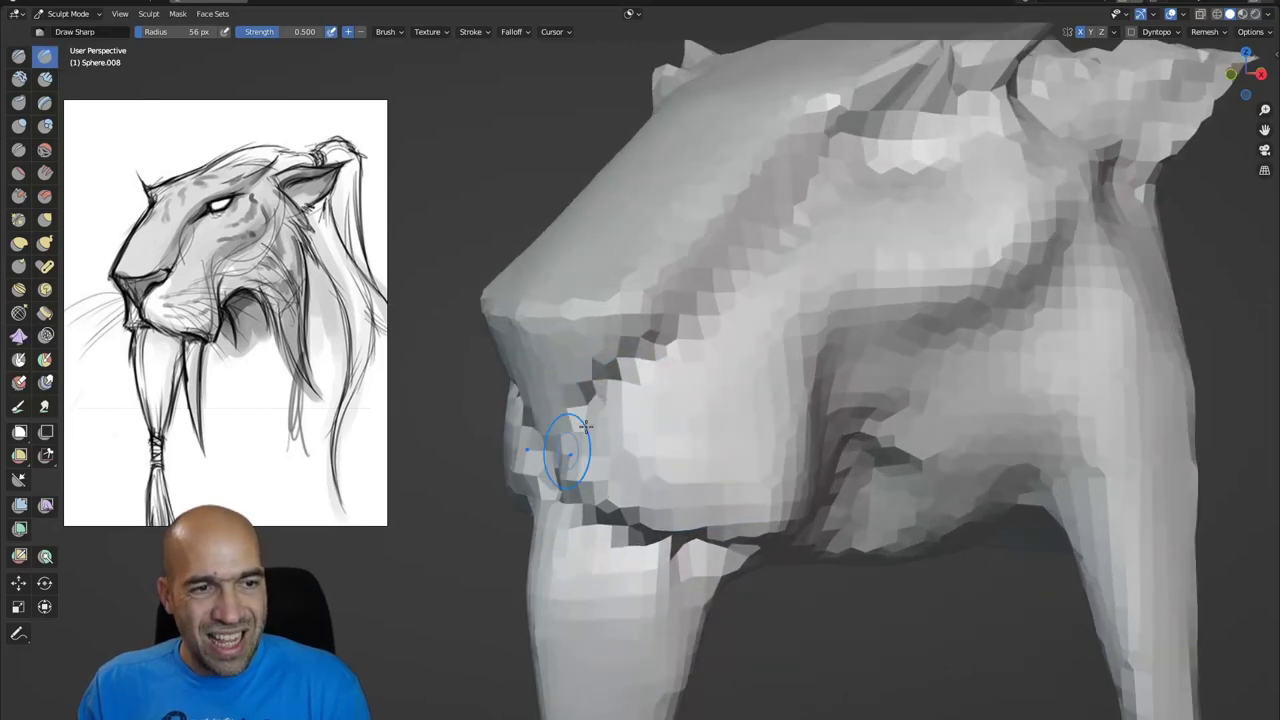
# - Carve the mouth corner and the lower jaw behind the muzzle with Draw Sharp
pyautogui.scroll(-2, 620, 380)
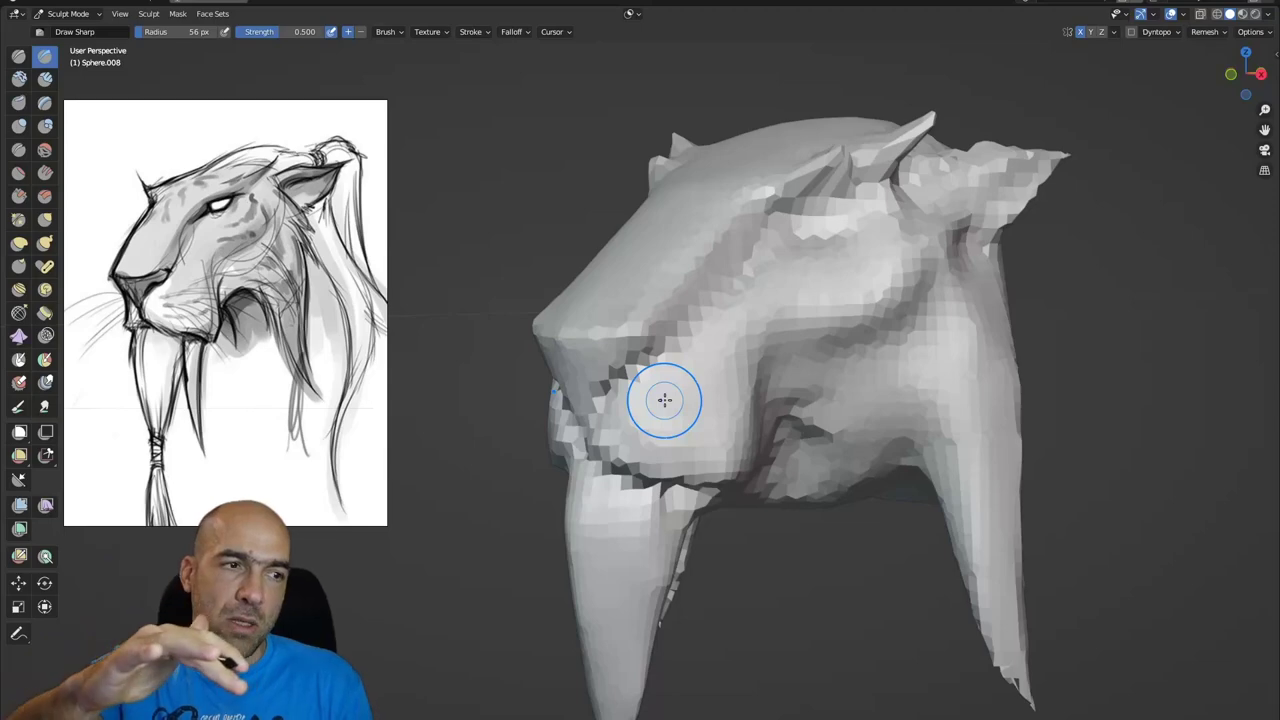
pyautogui.moveTo(800, 425)
pyautogui.mouseDown()
pyautogui.moveTo(786, 428)
pyautogui.moveTo(814, 423)
pyautogui.moveTo(829, 451)
pyautogui.moveTo(815, 428)
pyautogui.moveTo(783, 432)
pyautogui.mouseUp()
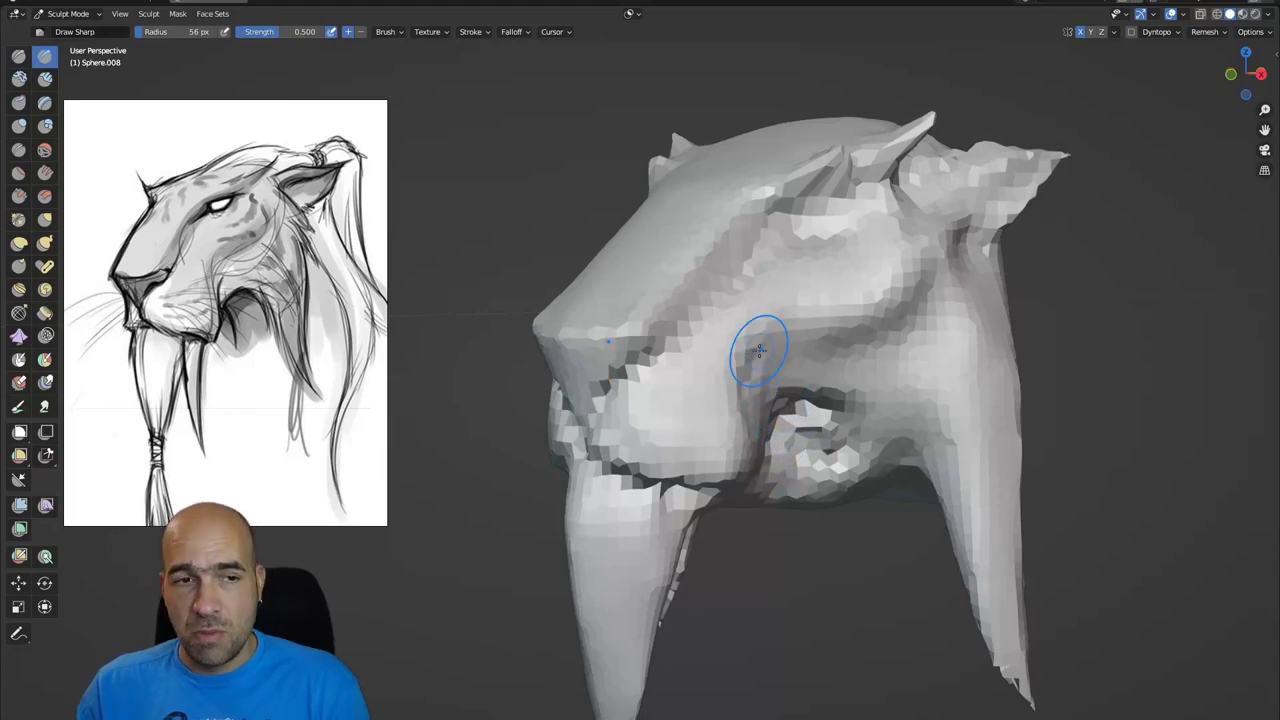
pyautogui.moveTo(808, 263); pyautogui.dragTo(785, 275, button='middle')
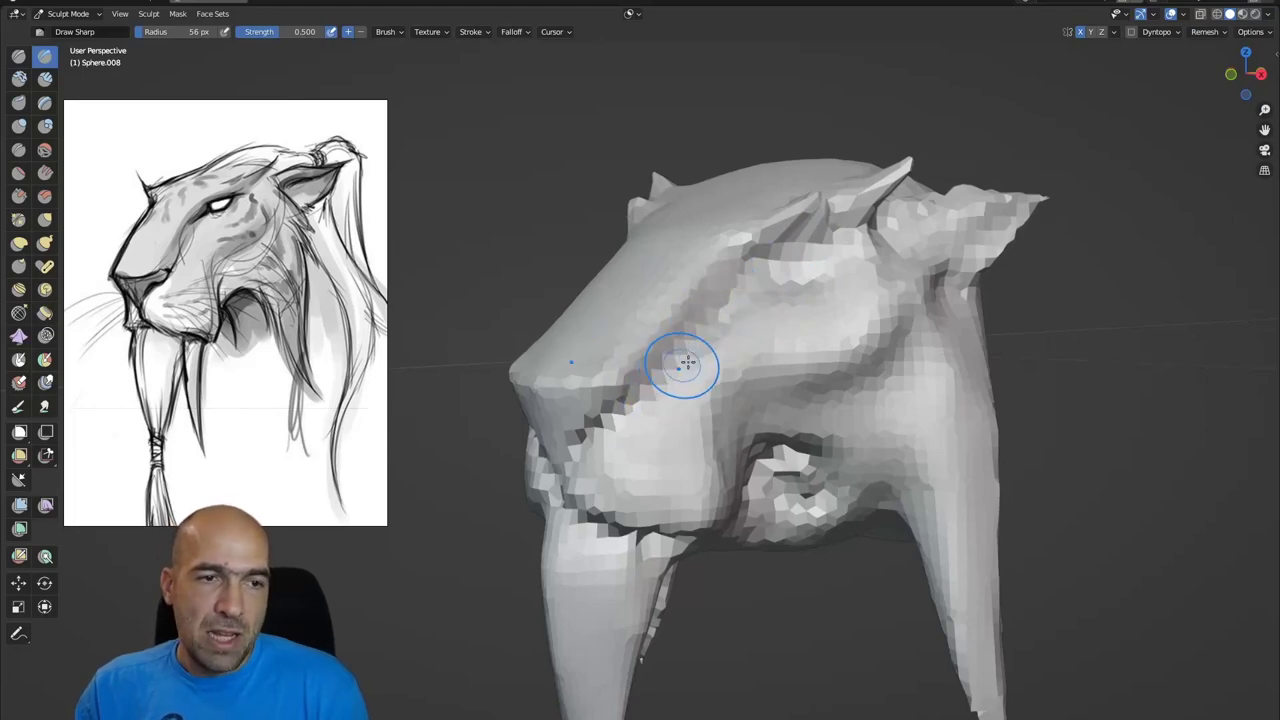
# - Tighten the creases along the nose bridge and the mouth line with the Pinch brush
pyautogui.press('p')
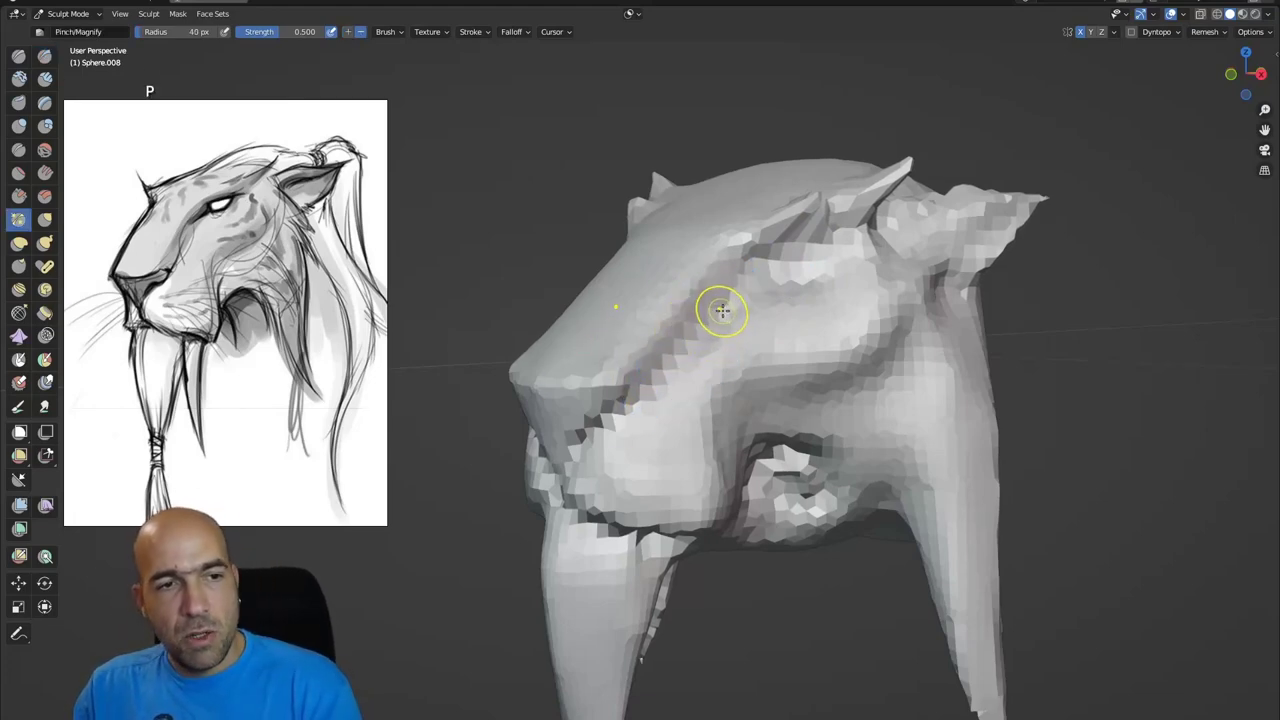
pyautogui.moveTo(712, 405)
pyautogui.mouseDown(button='middle')
pyautogui.moveTo(720, 390)
pyautogui.moveTo(694, 455)
pyautogui.moveTo(677, 429)
pyautogui.mouseUp(button='middle')
pyautogui.moveTo(692, 312)
pyautogui.mouseDown(button='middle')
pyautogui.moveTo(726, 349)
pyautogui.moveTo(660, 312)
pyautogui.mouseUp(button='middle')
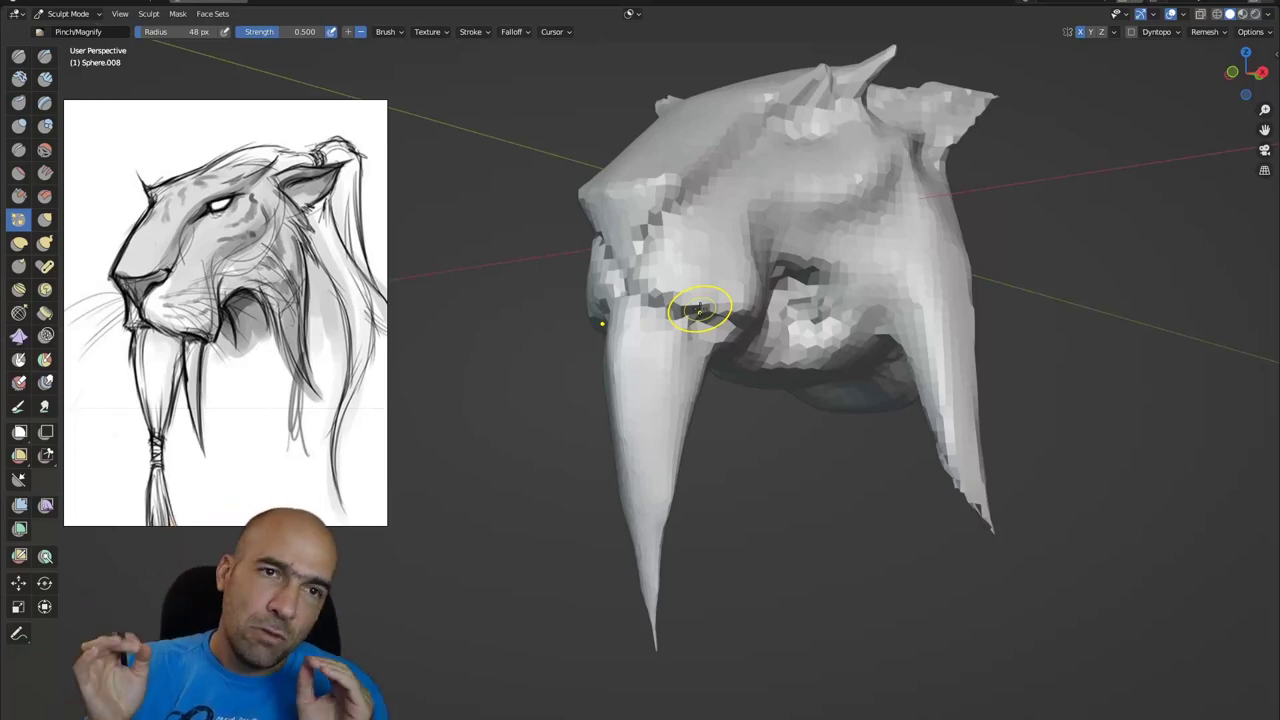
pyautogui.moveTo(658, 285)
pyautogui.mouseDown(button='middle')
pyautogui.moveTo(660, 312)
pyautogui.moveTo(653, 302)
pyautogui.mouseUp(button='middle')
pyautogui.scroll(1, 653, 302)
pyautogui.press('g')
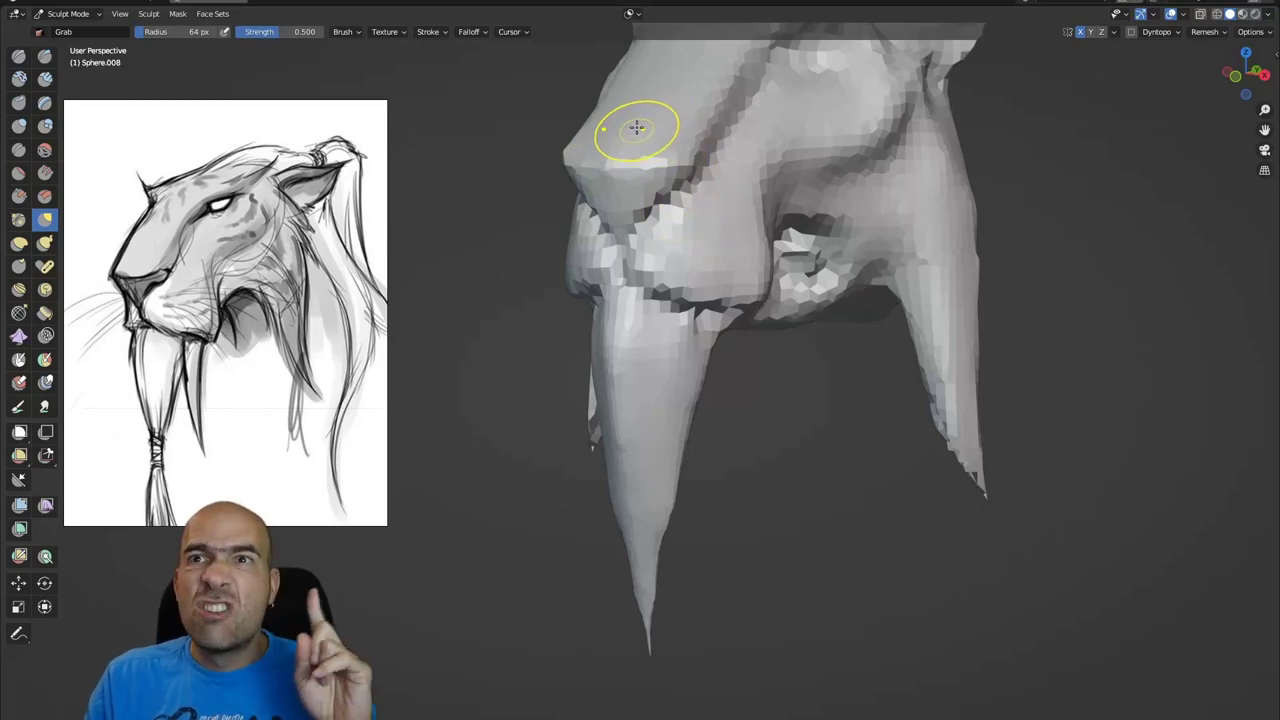
pyautogui.moveTo(780, 208)
pyautogui.keyDown('shift'); pyautogui.mouseDown(button='middle')
pyautogui.moveTo(723, 276)
pyautogui.moveTo(713, 314)
pyautogui.mouseUp(button='middle'); pyautogui.keyUp('shift')
pyautogui.moveTo(760, 266); pyautogui.dragTo(720, 272, button='middle')
pyautogui.press('d')
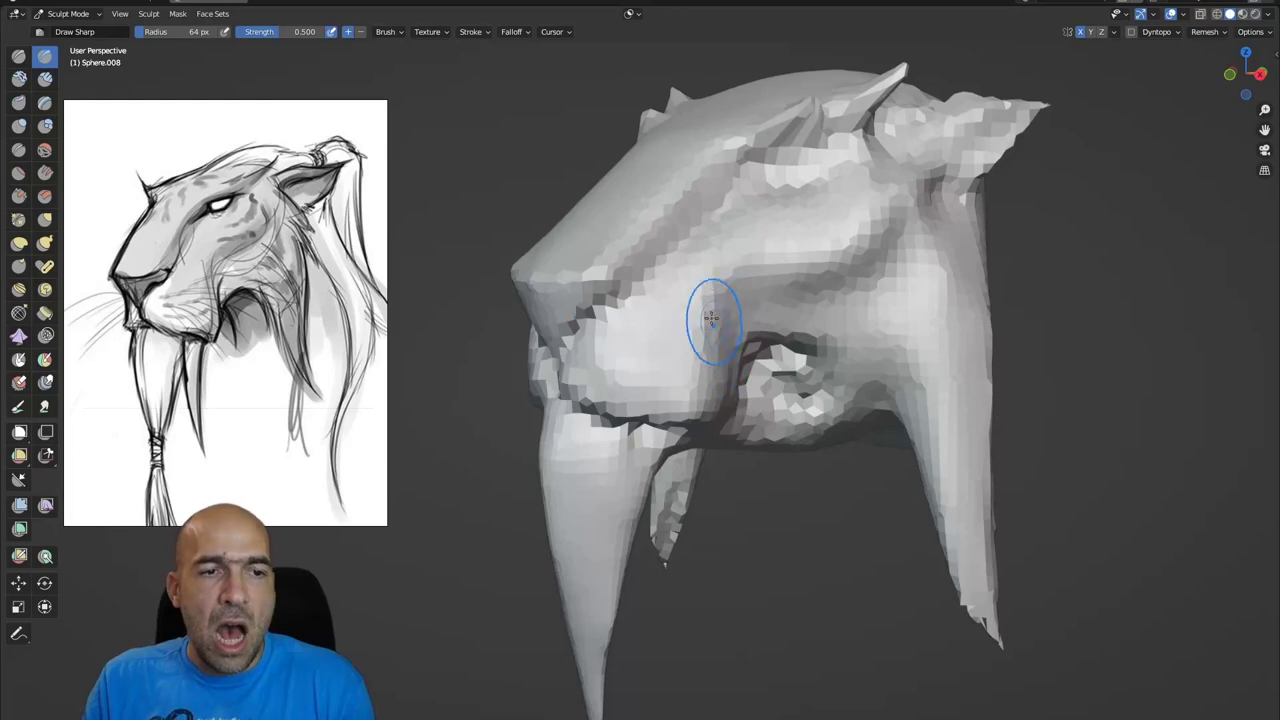
# - Inflate the thin lower part of the chin beard at an 85 px radius and pull its tip further down
pyautogui.moveTo(705, 335); pyautogui.dragTo(572, 478, button='middle')
pyautogui.moveTo(638, 695)
pyautogui.keyDown('shift'); pyautogui.mouseDown(button='middle')
pyautogui.moveTo(625, 650)
pyautogui.moveTo(627, 465)
pyautogui.mouseUp(button='middle'); pyautogui.keyUp('shift')
pyautogui.press('g')
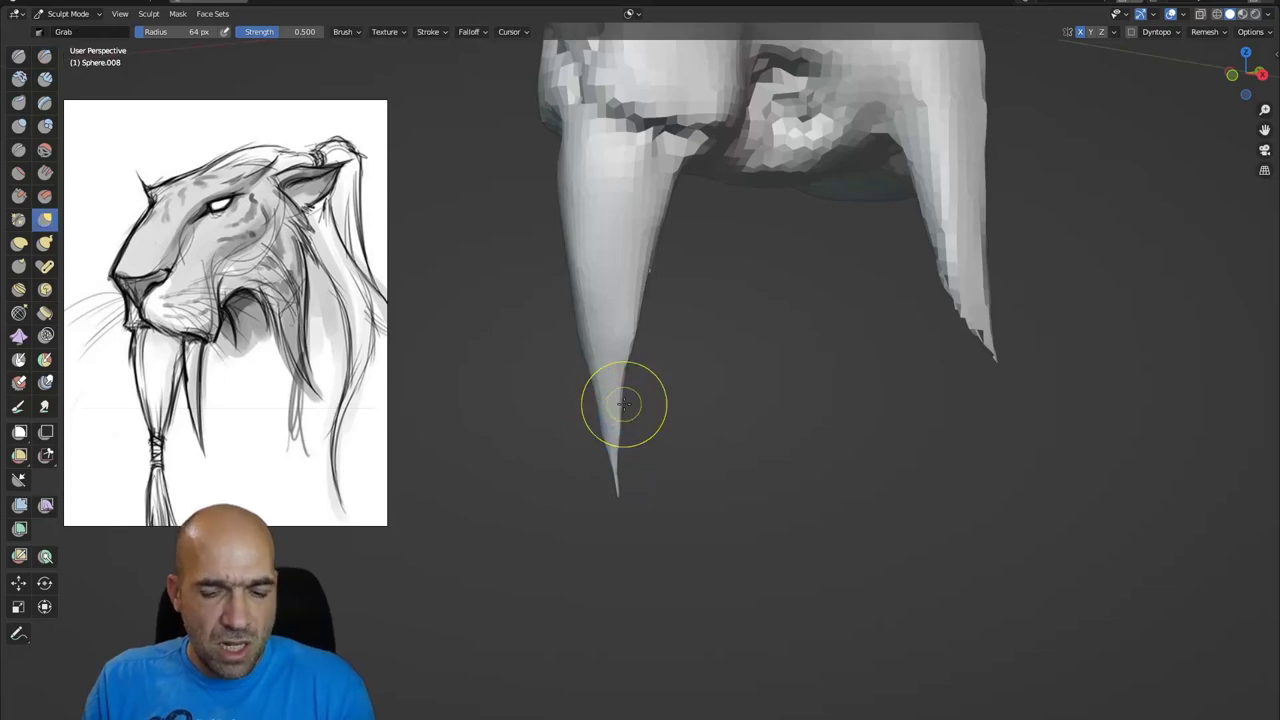
pyautogui.press('g')
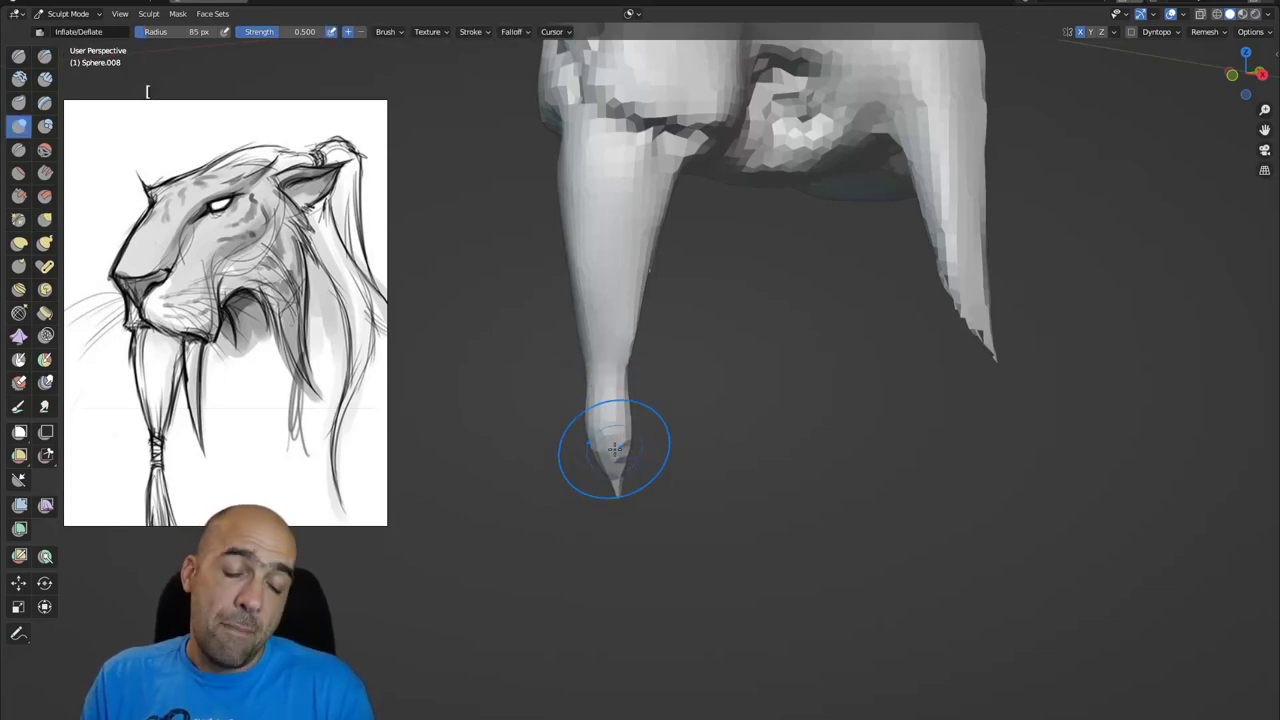
pyautogui.press('g')
pyautogui.moveTo(617, 490); pyautogui.dragTo(607, 602)
# - Thicken the extended end of the chin beard with the Inflate brush
pyautogui.moveTo(643, 566)
pyautogui.mouseDown(button='middle')
pyautogui.moveTo(597, 559)
pyautogui.moveTo(610, 525)
pyautogui.mouseUp(button='middle')
pyautogui.press('i')
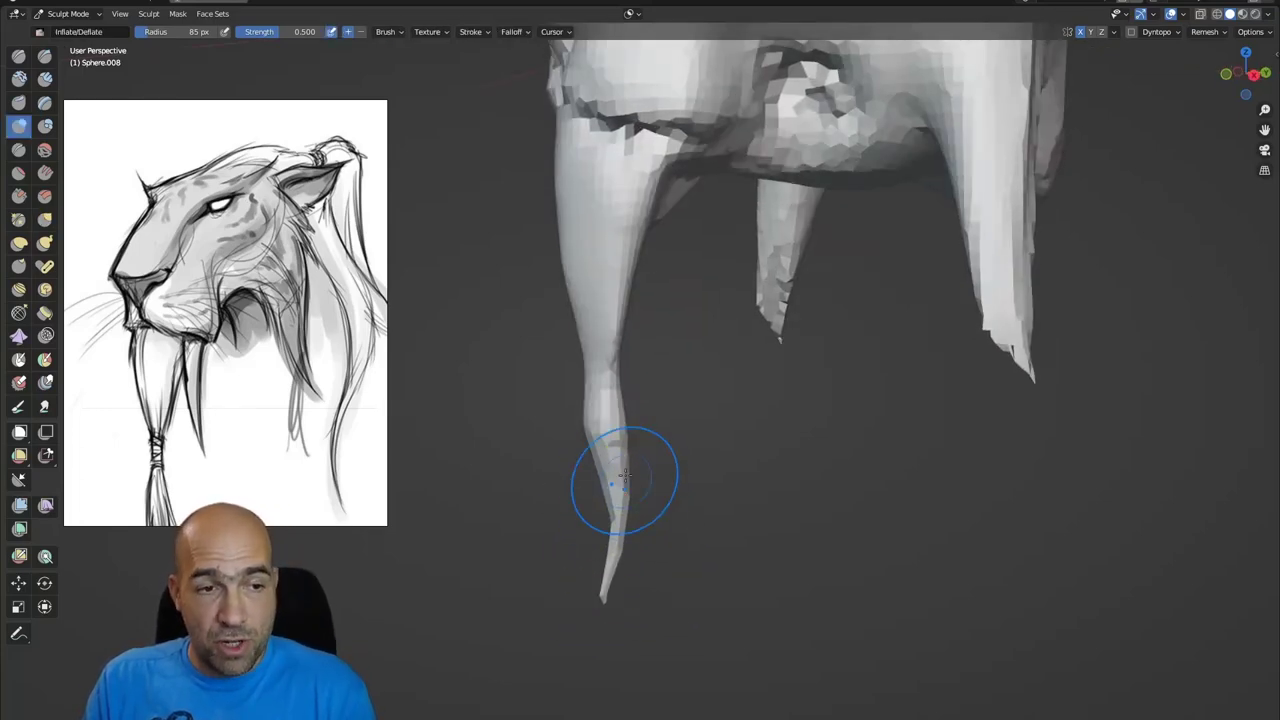
pyautogui.moveTo(605, 350); pyautogui.dragTo(640, 345, button='middle')
pyautogui.moveTo(595, 296); pyautogui.dragTo(591, 334, button='middle')
# - Refine the contour of the chin beard's bound section and lower strand from the front and side with Grab
pyautogui.press('g')
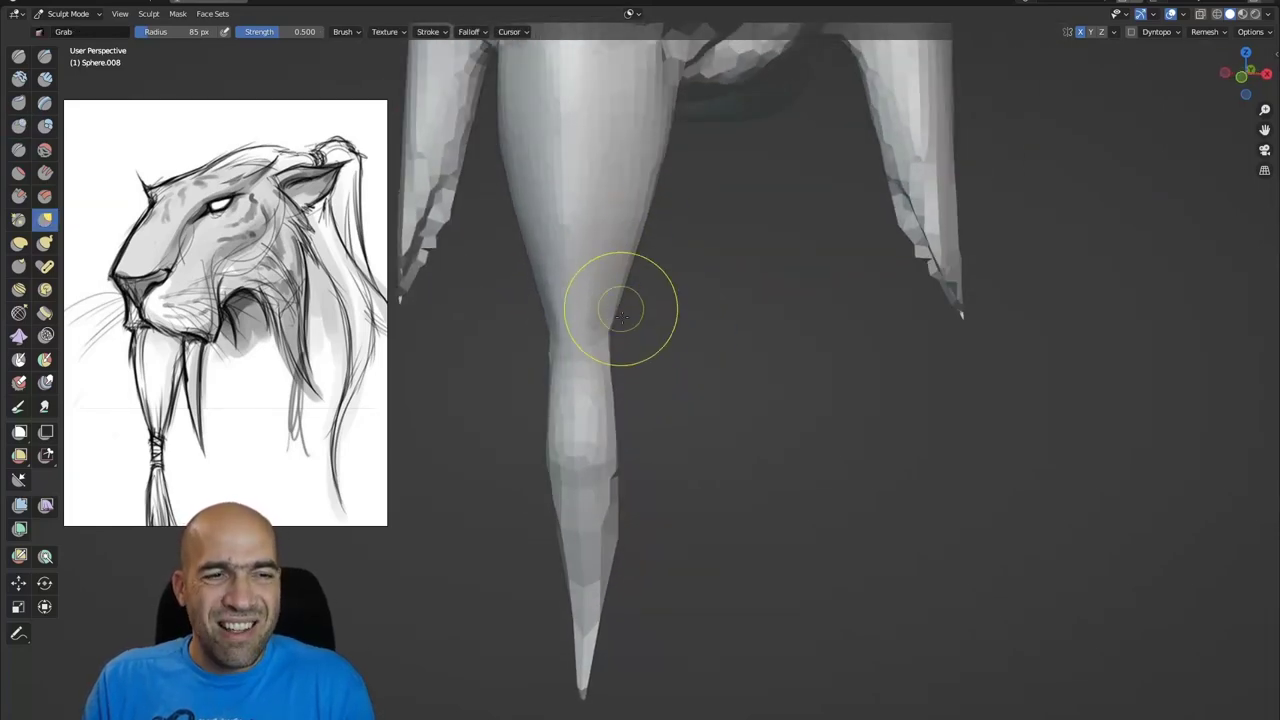
pyautogui.moveTo(609, 297); pyautogui.dragTo(597, 381, button='middle')
pyautogui.moveTo(620, 427); pyautogui.dragTo(626, 429)
pyautogui.moveTo(613, 488); pyautogui.dragTo(622, 522)
pyautogui.moveTo(605, 611); pyautogui.dragTo(525, 608, button='middle')
pyautogui.moveTo(627, 514); pyautogui.dragTo(612, 545)
pyautogui.moveTo(603, 592); pyautogui.dragTo(611, 440, button='middle')
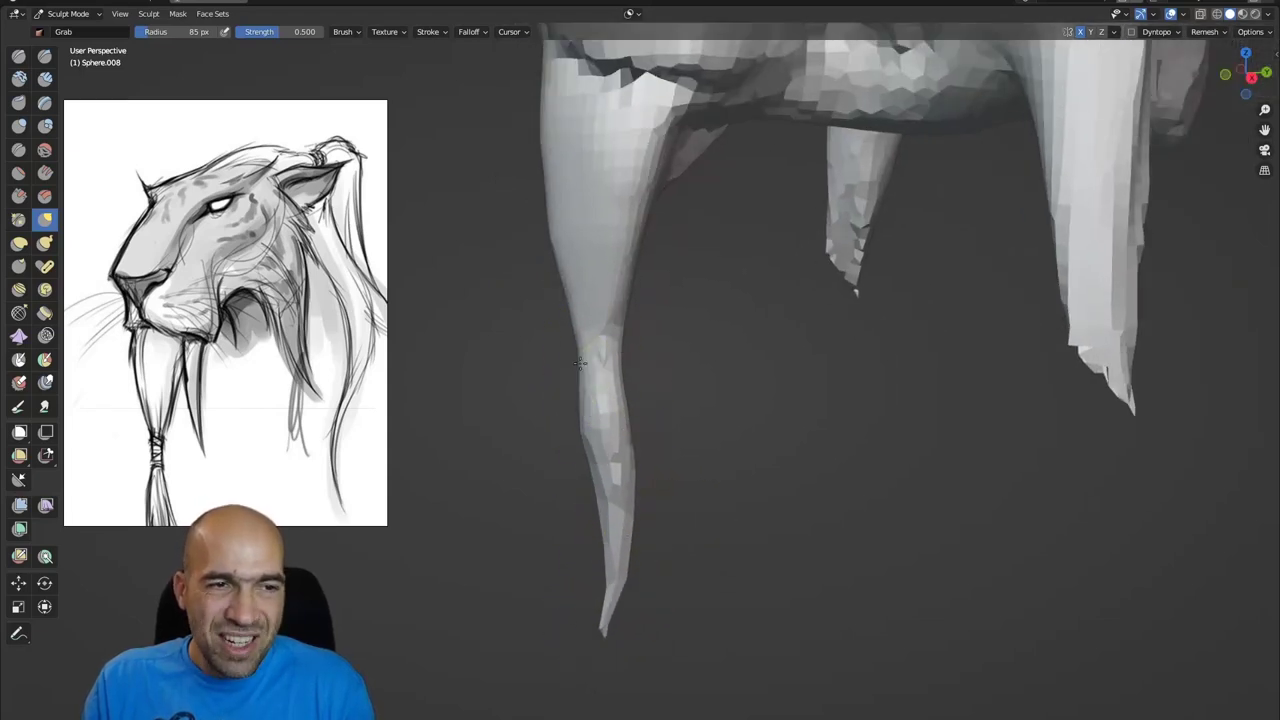
pyautogui.moveTo(617, 277); pyautogui.dragTo(598, 300, button='middle')
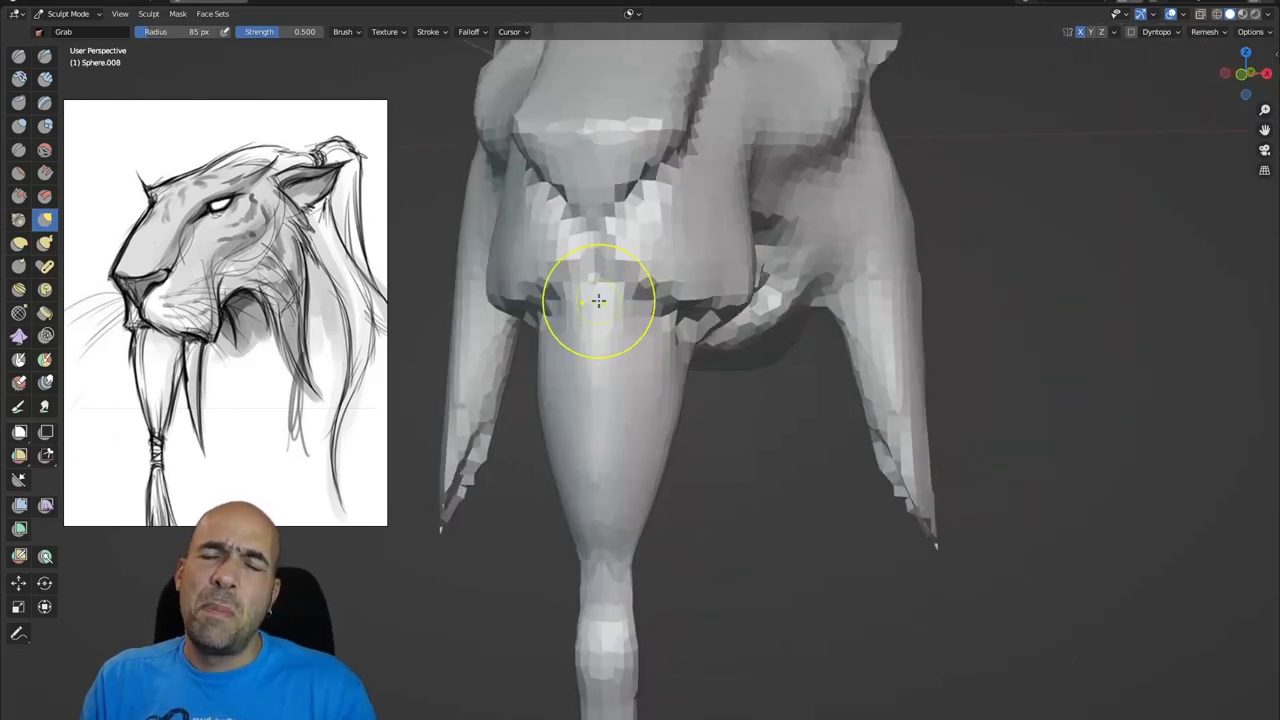
pyautogui.moveTo(605, 350)
pyautogui.mouseDown(button='middle')
pyautogui.moveTo(620, 314)
pyautogui.moveTo(601, 288)
pyautogui.moveTo(607, 302)
pyautogui.mouseUp(button='middle')
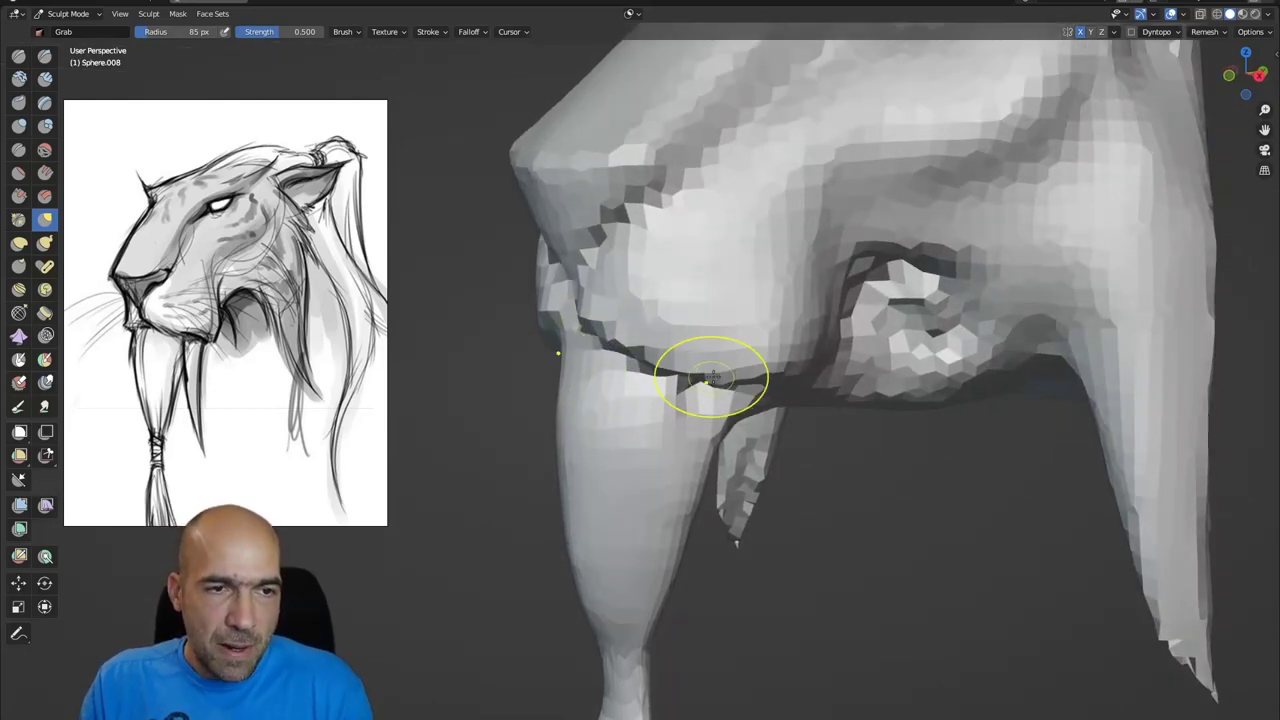
# - Pull the rear lower corner of the upper lip downward with the Grab brush
pyautogui.moveTo(773, 375)
pyautogui.mouseDown(button='middle')
pyautogui.moveTo(749, 391)
pyautogui.moveTo(803, 391)
pyautogui.moveTo(800, 418)
pyautogui.moveTo(777, 429)
pyautogui.moveTo(760, 386)
pyautogui.moveTo(748, 403)
pyautogui.moveTo(774, 391)
pyautogui.moveTo(762, 386)
pyautogui.mouseUp(button='middle')
pyautogui.scroll(2, 774, 391)
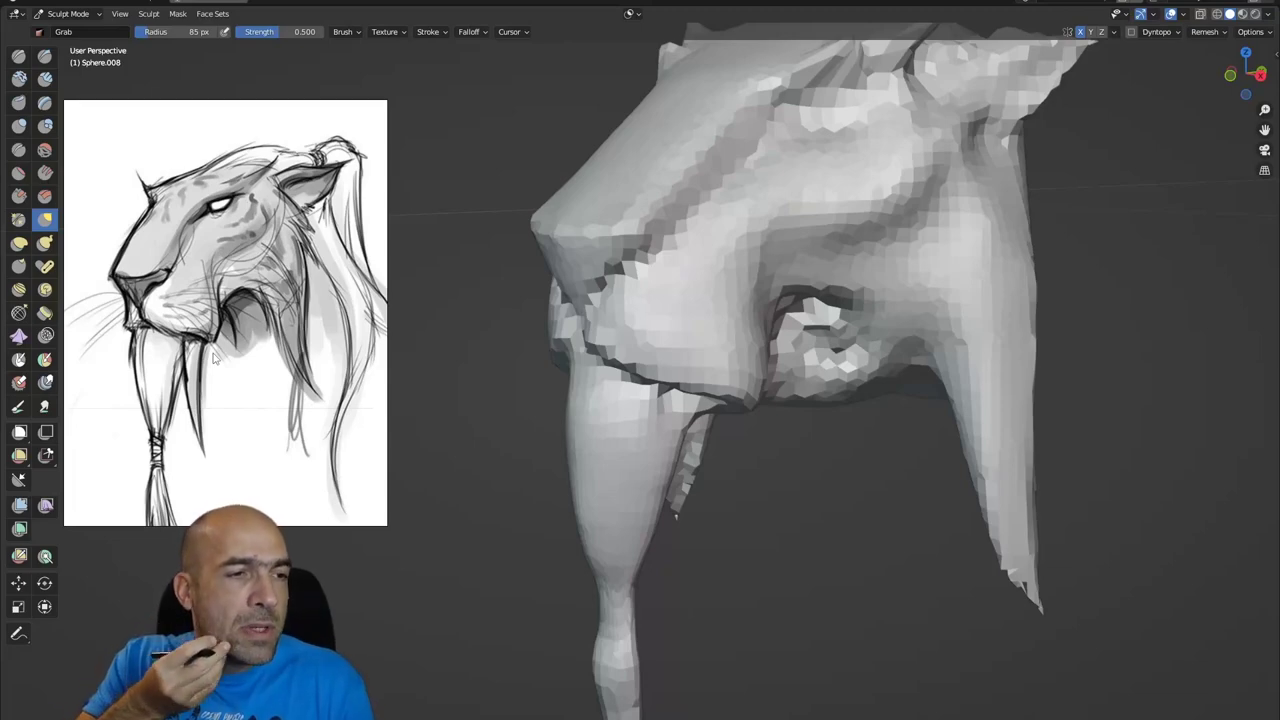
pyautogui.moveTo(558, 296)
pyautogui.mouseDown(button='middle')
pyautogui.moveTo(706, 303)
pyautogui.moveTo(728, 318)
pyautogui.mouseUp(button='middle')
pyautogui.scroll(2, 650, 380)
pyautogui.moveTo(640, 386); pyautogui.dragTo(585, 360, button='middle')
# - Carve the crease from the upper lip into the mouth corner and along the lower jaw with Draw Sharp at 85 px
pyautogui.press('x')
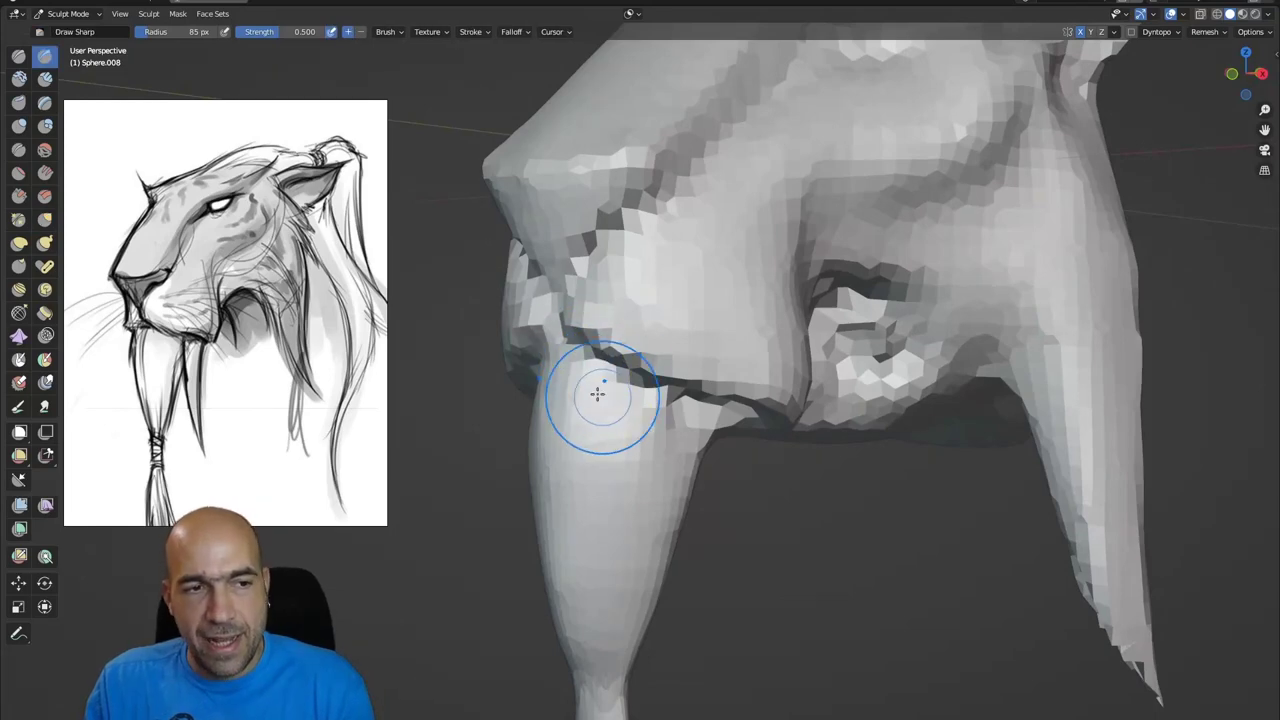
pyautogui.keyDown('shift'); pyautogui.moveTo(596, 478); pyautogui.dragTo(549, 568, button='middle'); pyautogui.keyUp('shift')
pyautogui.moveTo(598, 420); pyautogui.dragTo(610, 438, button='middle')
pyautogui.scroll(-1, 605, 430)
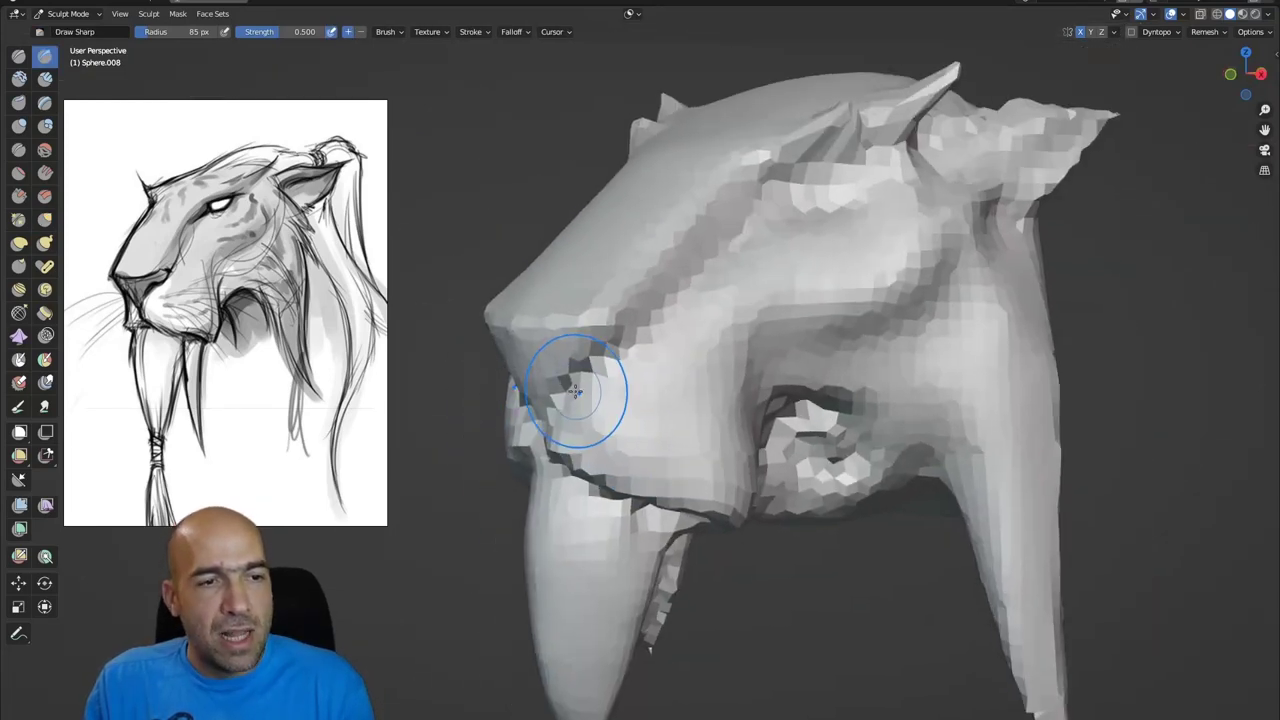
pyautogui.scroll(6, 575, 380)
pyautogui.scroll(-5, 655, 344)
pyautogui.moveTo(700, 343); pyautogui.dragTo(680, 342, button='middle')
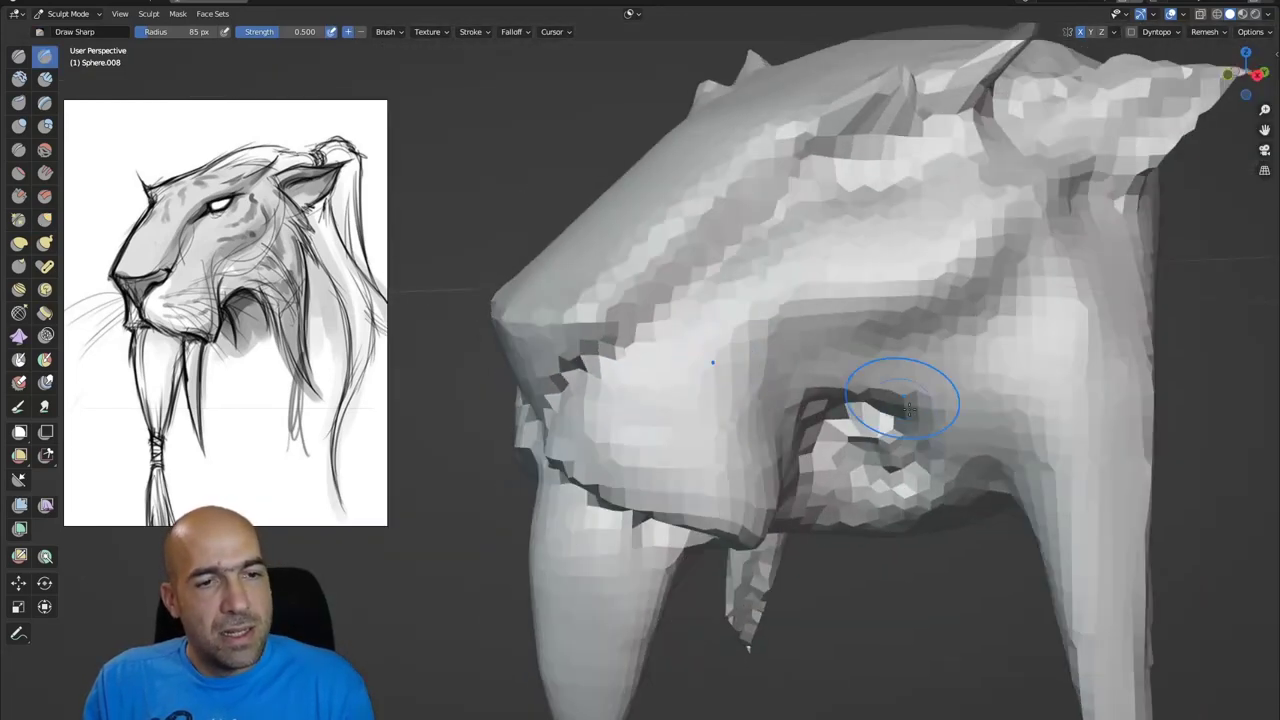
pyautogui.moveTo(876, 480)
pyautogui.mouseDown(button='middle')
pyautogui.moveTo(839, 441)
pyautogui.moveTo(832, 392)
pyautogui.mouseUp(button='middle')
pyautogui.moveTo(840, 470)
pyautogui.mouseDown()
pyautogui.moveTo(791, 534)
pyautogui.moveTo(766, 532)
pyautogui.moveTo(667, 592)
pyautogui.moveTo(737, 540)
pyautogui.moveTo(700, 520)
pyautogui.moveTo(712, 530)
pyautogui.mouseUp()
pyautogui.moveTo(780, 505)
pyautogui.mouseDown(button='middle')
pyautogui.moveTo(756, 537)
pyautogui.moveTo(771, 486)
pyautogui.mouseUp(button='middle')
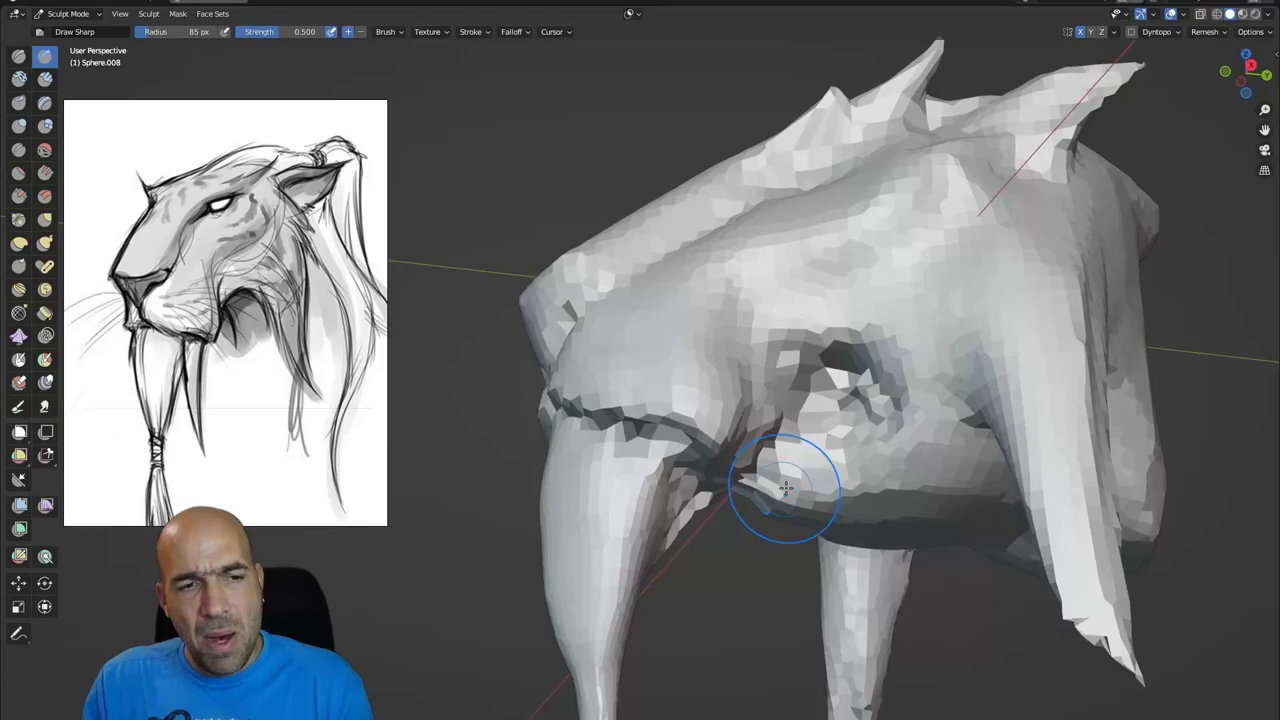
# - Adjust the front of the lower jaw near the mouth corner with the Grab brush, moving it back and up
pyautogui.scroll(-3, 766, 486)
pyautogui.press('g')
pyautogui.moveTo(729, 451); pyautogui.dragTo(770, 422)
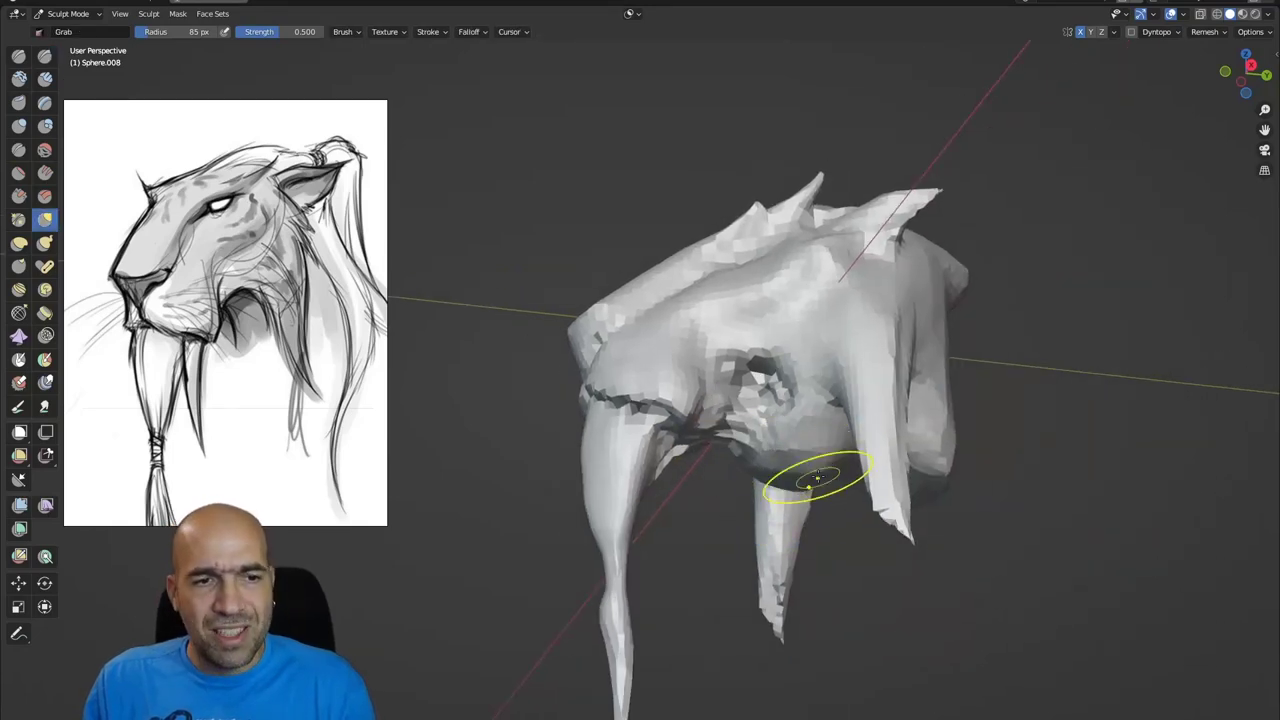
# - Carve a sharp crease along the upper and rear edge of the open mouth beneath the cheek with Draw Sharp
pyautogui.moveTo(831, 447); pyautogui.dragTo(876, 506, button='middle')
pyautogui.moveTo(891, 451)
pyautogui.keyDown('shift'); pyautogui.mouseDown(button='middle')
pyautogui.moveTo(851, 449)
pyautogui.moveTo(825, 474)
pyautogui.mouseUp(button='middle'); pyautogui.keyUp('shift')
pyautogui.scroll(2, 840, 457)
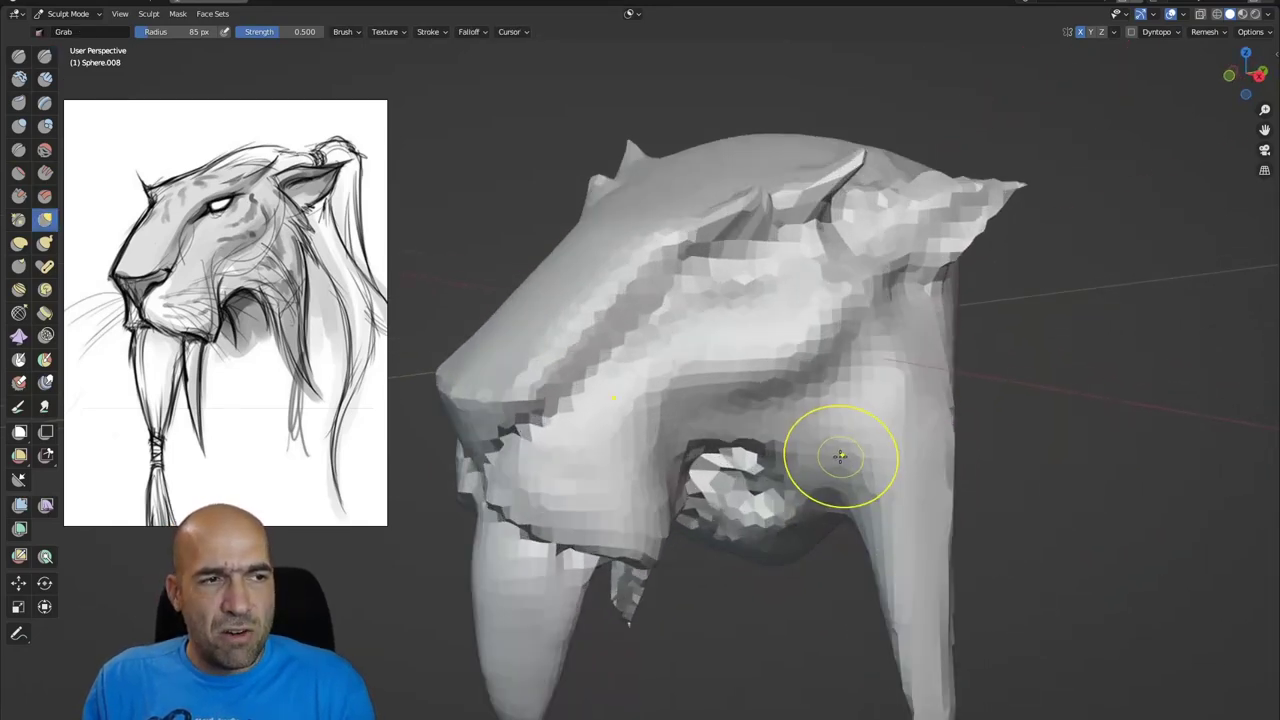
pyautogui.press('d')
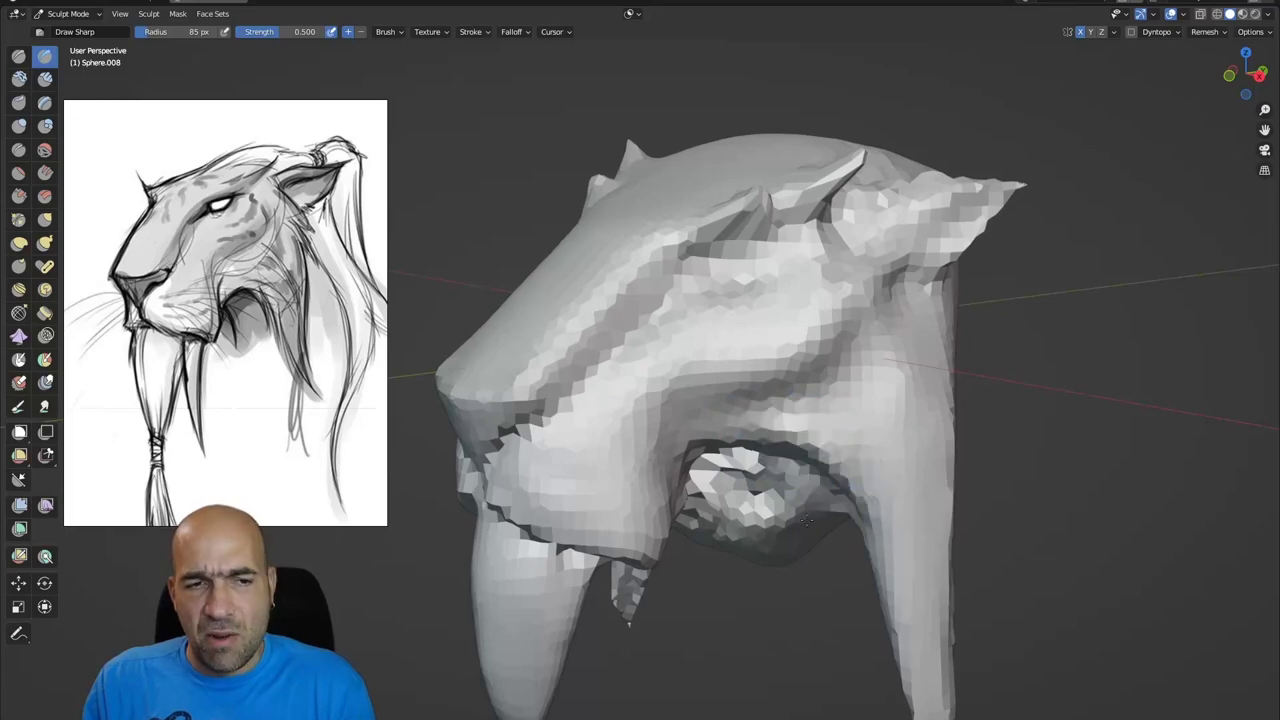
# - Reshape and smooth the lower end of the long cheek tuft, using the Grab brush at a 94 px radius
pyautogui.scroll(-3, 880, 512)
pyautogui.press('g')
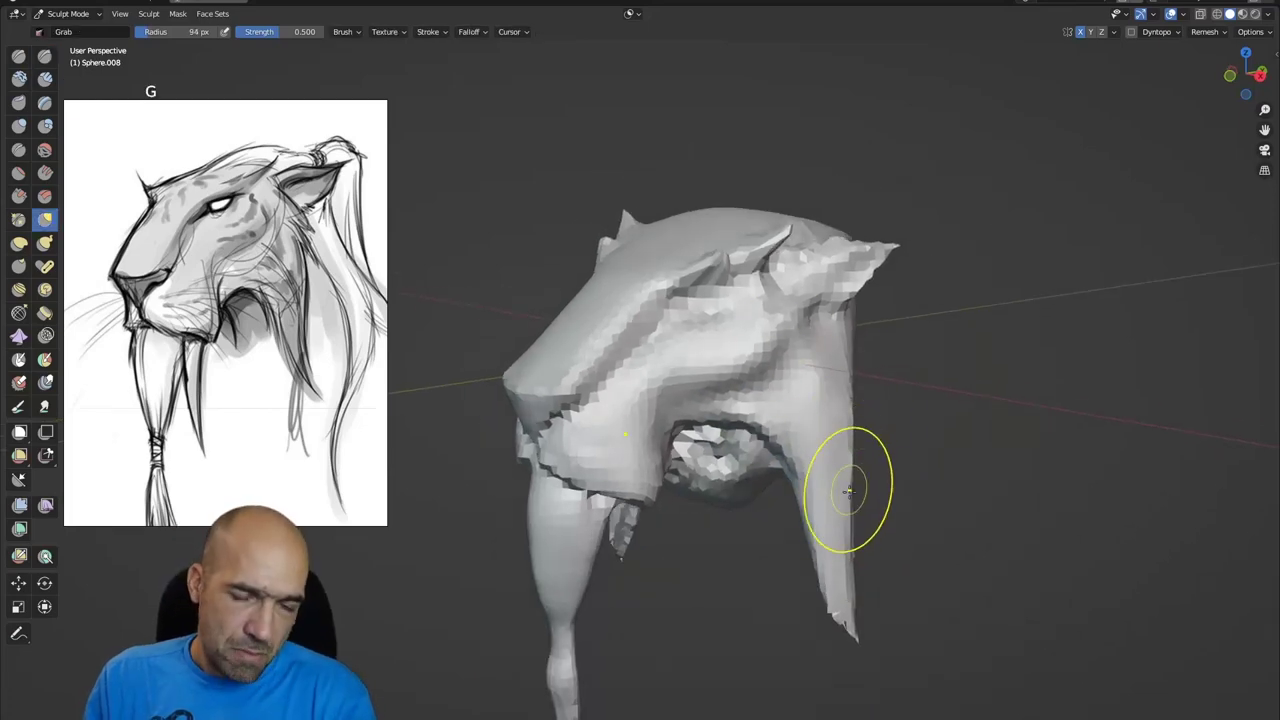
pyautogui.keyDown('shift'); pyautogui.moveTo(817, 530); pyautogui.dragTo(836, 624); pyautogui.keyUp('shift')
pyautogui.moveTo(886, 553); pyautogui.dragTo(909, 562, button='middle')
pyautogui.keyDown('shift'); pyautogui.moveTo(823, 344); pyautogui.dragTo(841, 450, button='middle'); pyautogui.keyUp('shift')
# - Carve the inner ear hollow and a crease running down from the ear base with Draw Sharp at a 72 px radius
pyautogui.scroll(1, 841, 450)
pyautogui.scroll(4, 850, 450)
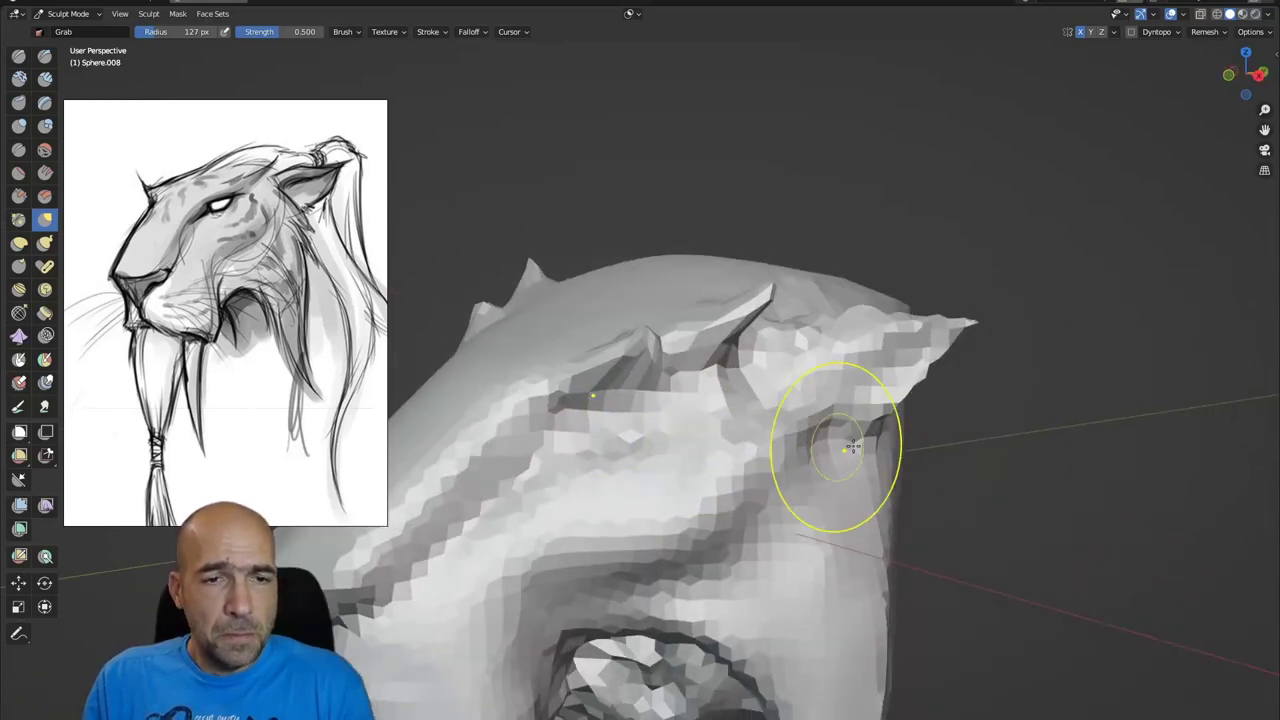
pyautogui.press('1')
pyautogui.press('[')
pyautogui.press('[')
pyautogui.press('[')
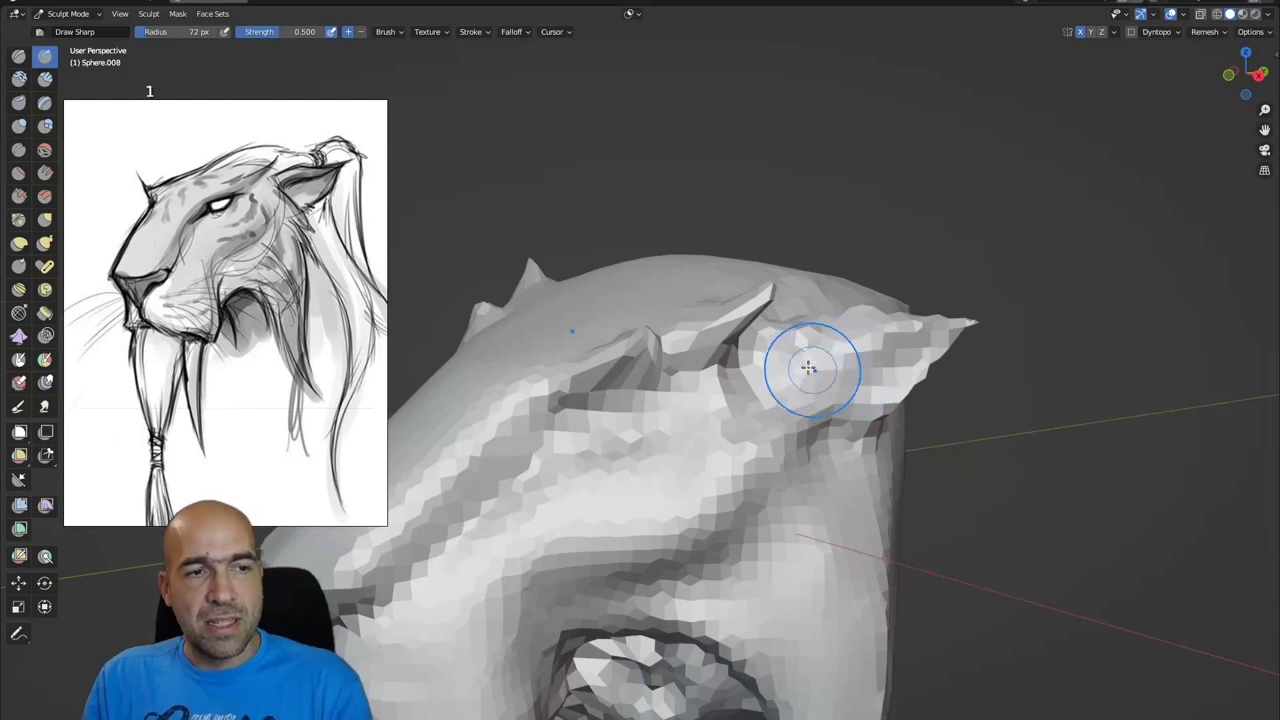
pyautogui.scroll(-6, 811, 380)
pyautogui.moveTo(786, 420)
pyautogui.mouseDown(button='middle')
pyautogui.moveTo(942, 402)
pyautogui.moveTo(800, 392)
pyautogui.mouseUp(button='middle')
pyautogui.scroll(6, 800, 385)
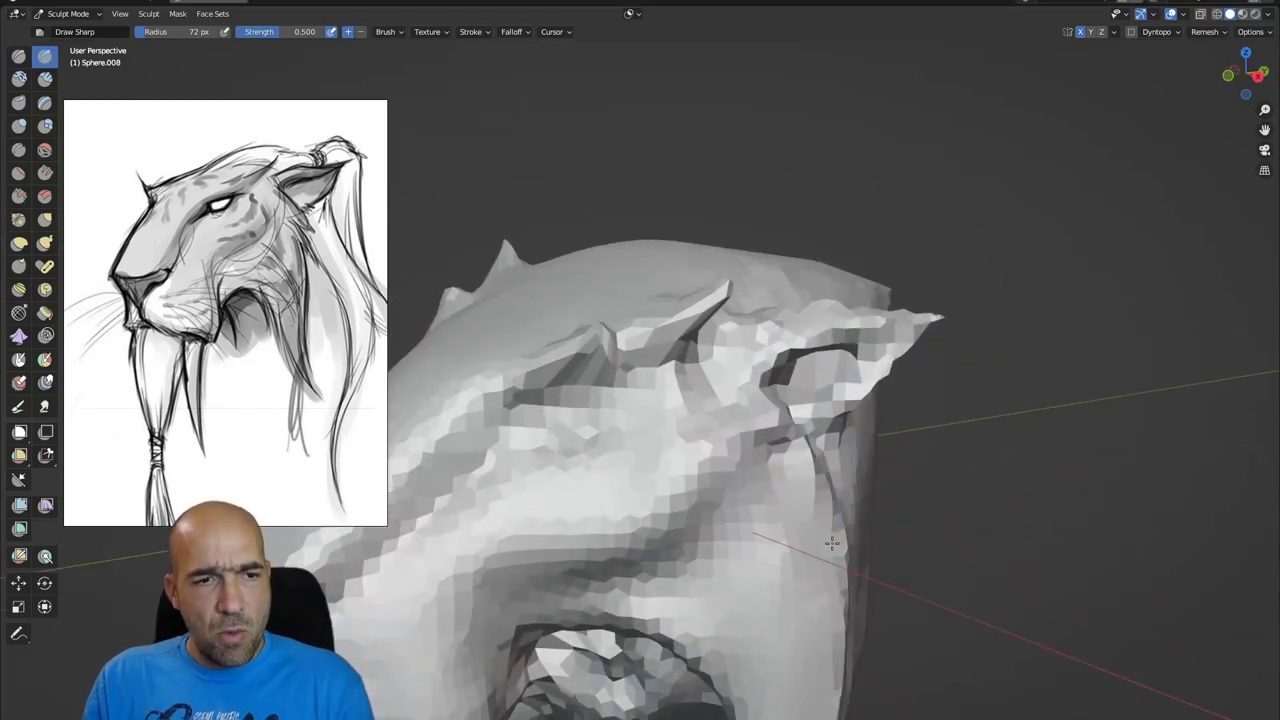
pyautogui.moveTo(830, 478); pyautogui.dragTo(782, 428, button='middle')
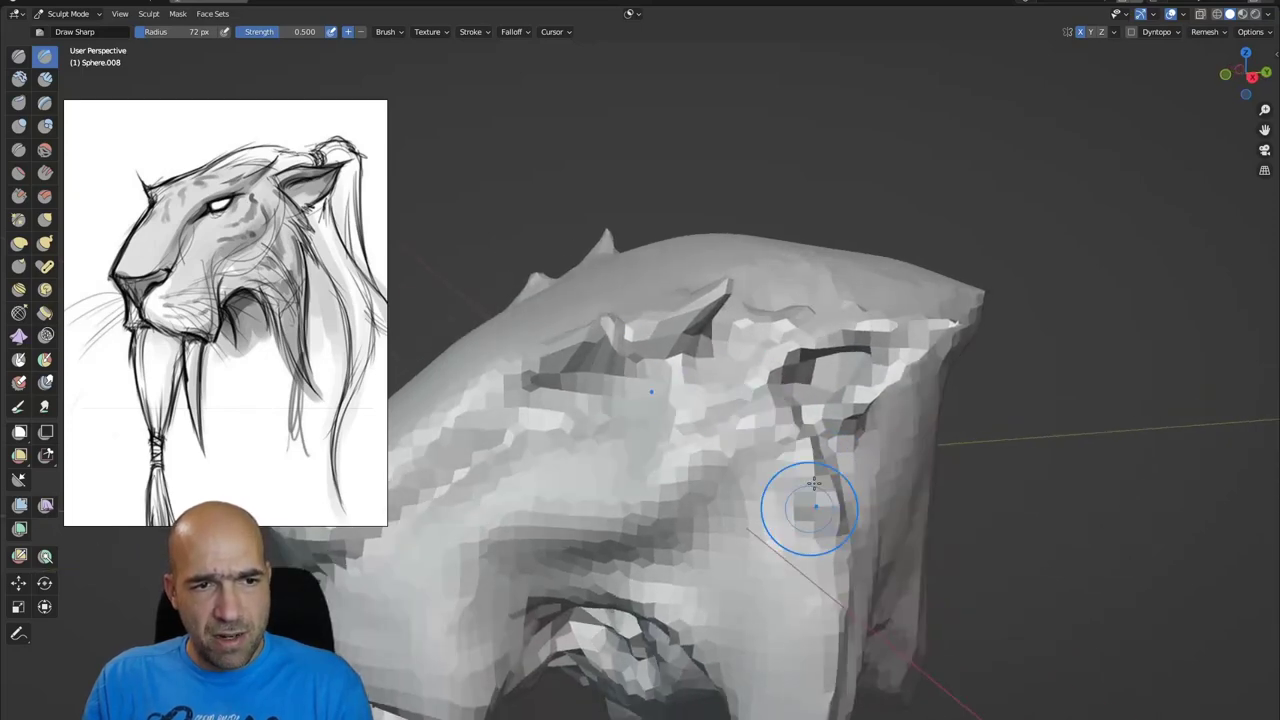
# - Cut the eye socket beneath the brow with the Draw Sharp brush
pyautogui.moveTo(869, 563)
pyautogui.mouseDown(button='middle')
pyautogui.moveTo(887, 493)
pyautogui.moveTo(871, 491)
pyautogui.moveTo(872, 372)
pyautogui.mouseUp(button='middle')
pyautogui.moveTo(818, 288)
pyautogui.keyDown('shift'); pyautogui.mouseDown(button='middle')
pyautogui.moveTo(837, 343)
pyautogui.moveTo(826, 312)
pyautogui.mouseUp(button='middle'); pyautogui.keyUp('shift')
pyautogui.scroll(1, 699, 360)
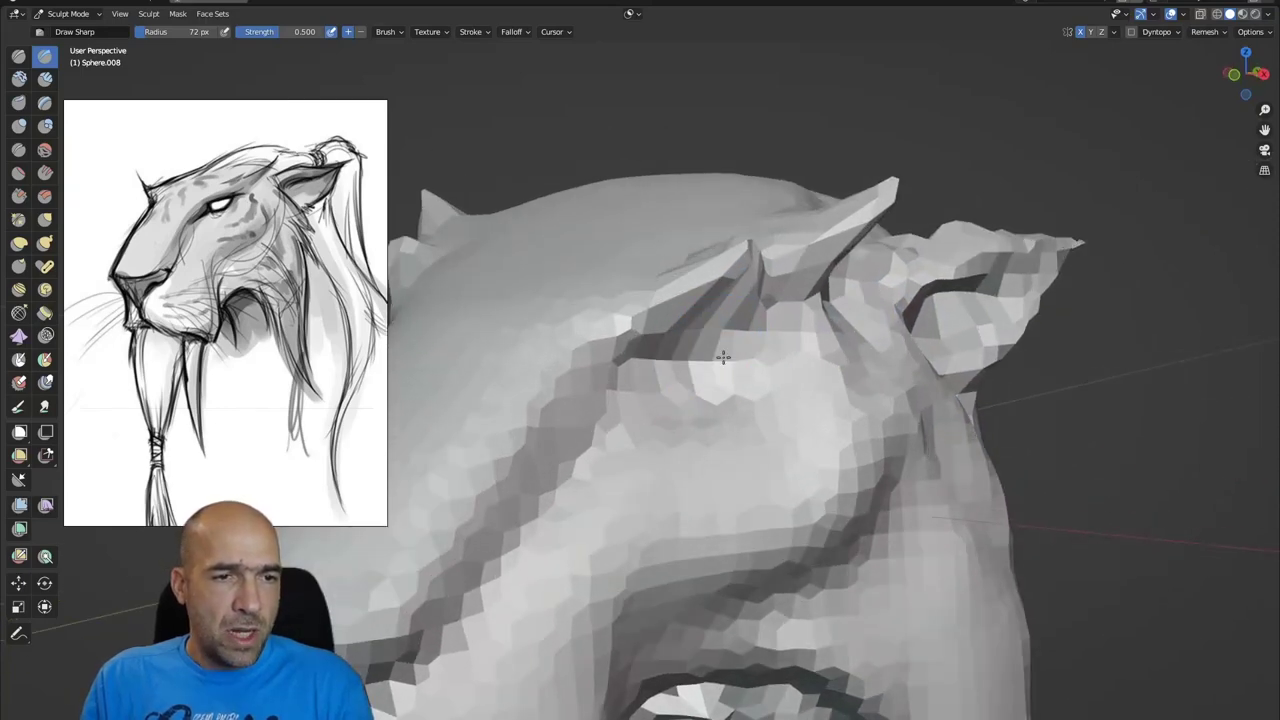
pyautogui.moveTo(690, 386); pyautogui.dragTo(625, 383)
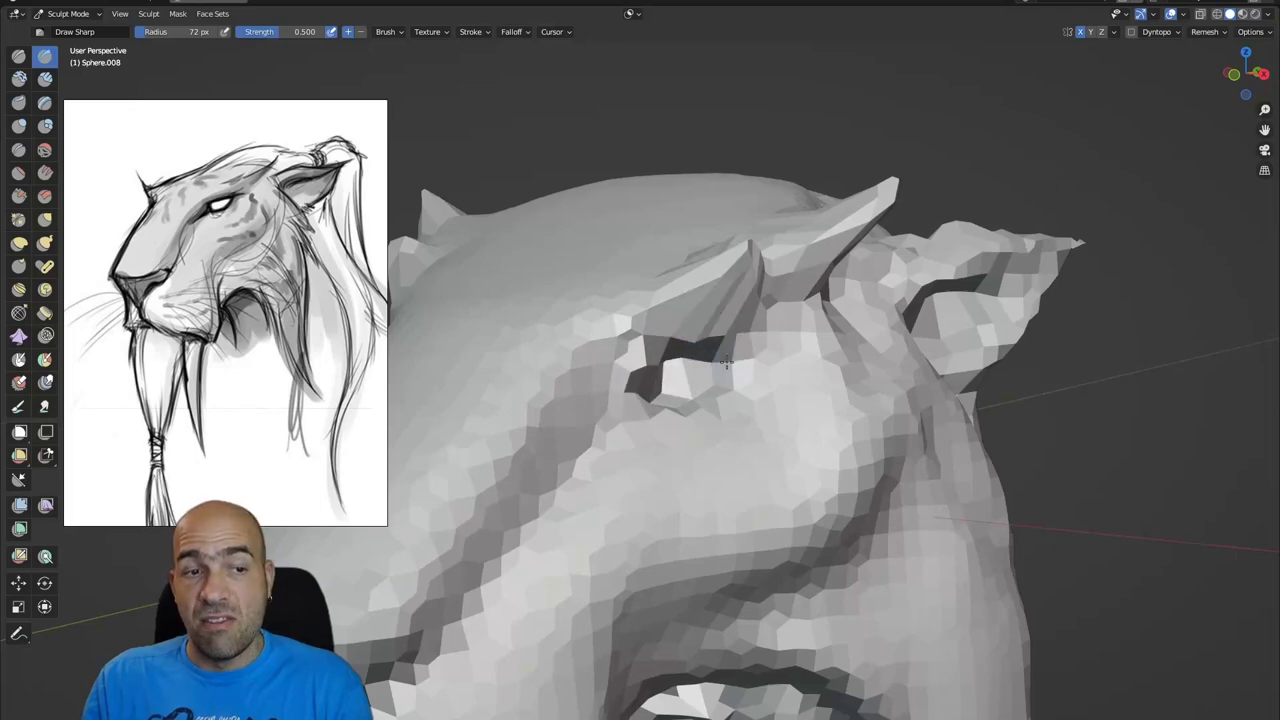
# - Set a smaller voxel size and remesh the head for finer detail around the eye and ear
pyautogui.scroll(-3, 693, 394)
pyautogui.moveTo(693, 394)
pyautogui.mouseDown(button='middle')
pyautogui.moveTo(641, 428)
pyautogui.moveTo(741, 366)
pyautogui.mouseUp(button='middle')
pyautogui.keyDown('shift'); pyautogui.moveTo(734, 377); pyautogui.dragTo(808, 277, button='middle'); pyautogui.keyUp('shift')
pyautogui.scroll(2, 680, 376)
pyautogui.scroll(-1, 646, 389)
pyautogui.moveTo(646, 389)
pyautogui.mouseDown(button='middle')
pyautogui.moveTo(628, 394)
pyautogui.moveTo(671, 443)
pyautogui.moveTo(760, 430)
pyautogui.moveTo(681, 448)
pyautogui.moveTo(728, 420)
pyautogui.moveTo(764, 441)
pyautogui.mouseUp(button='middle')
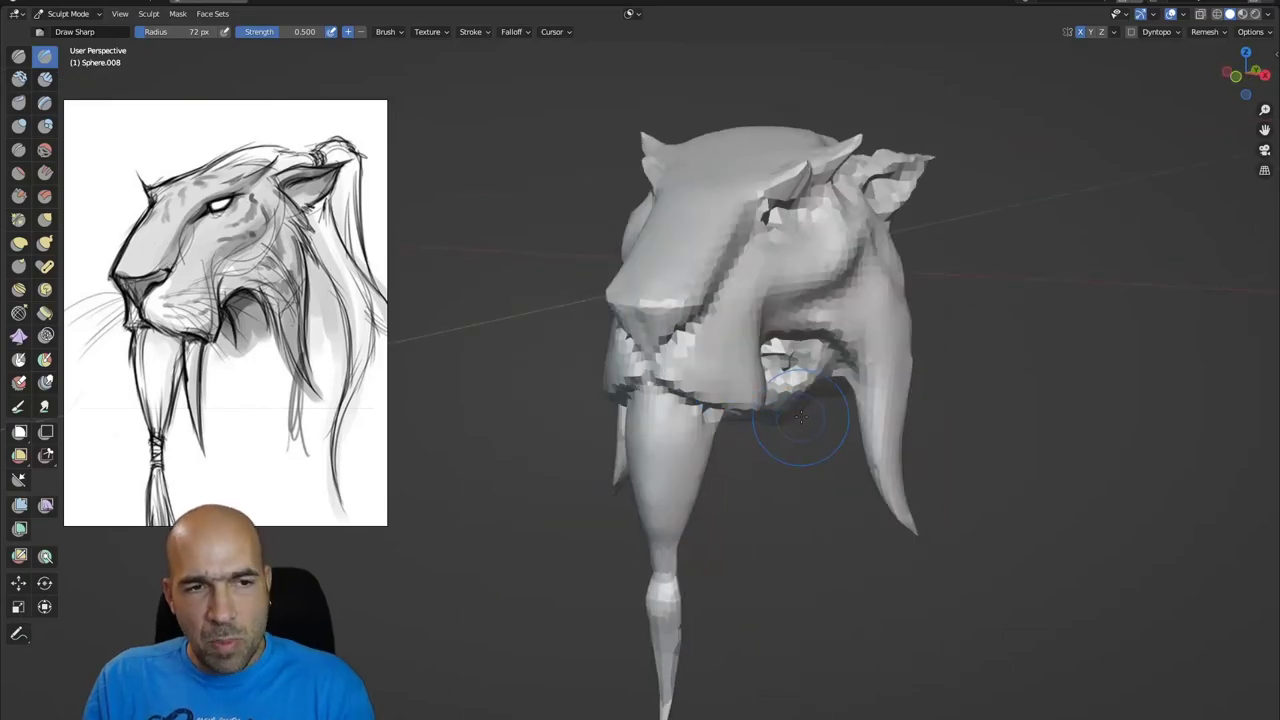
pyautogui.press('r')
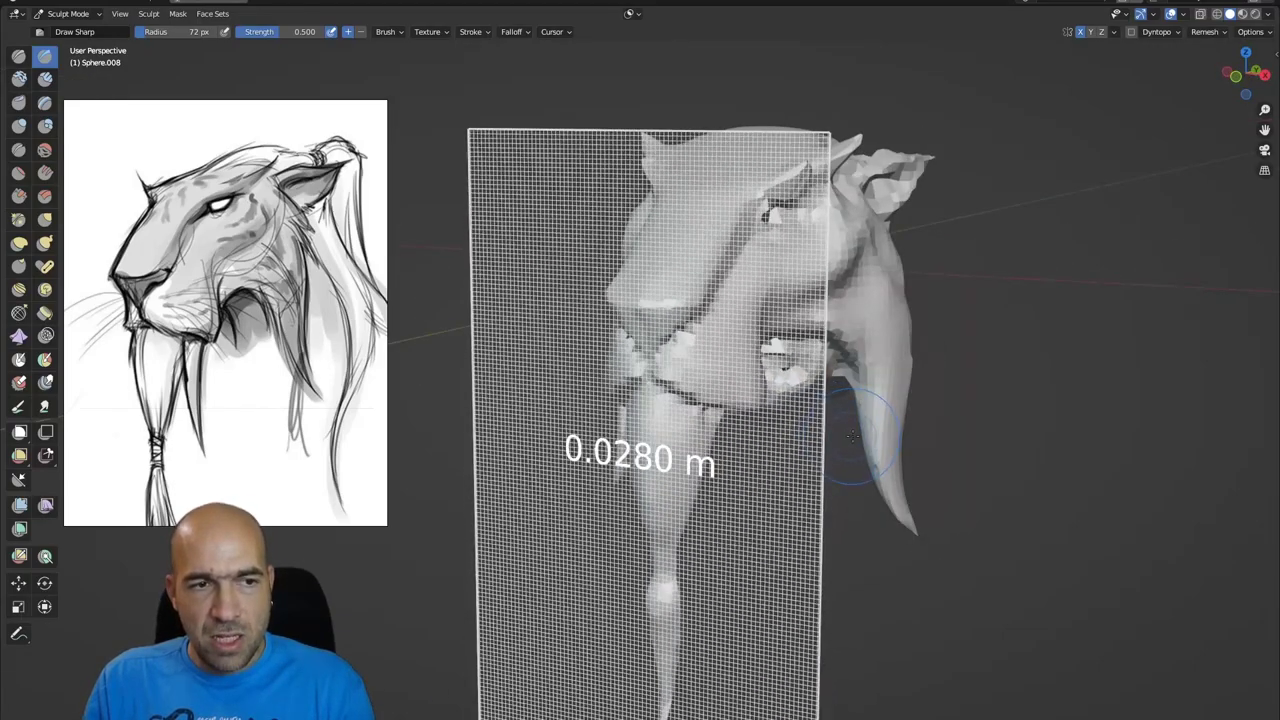
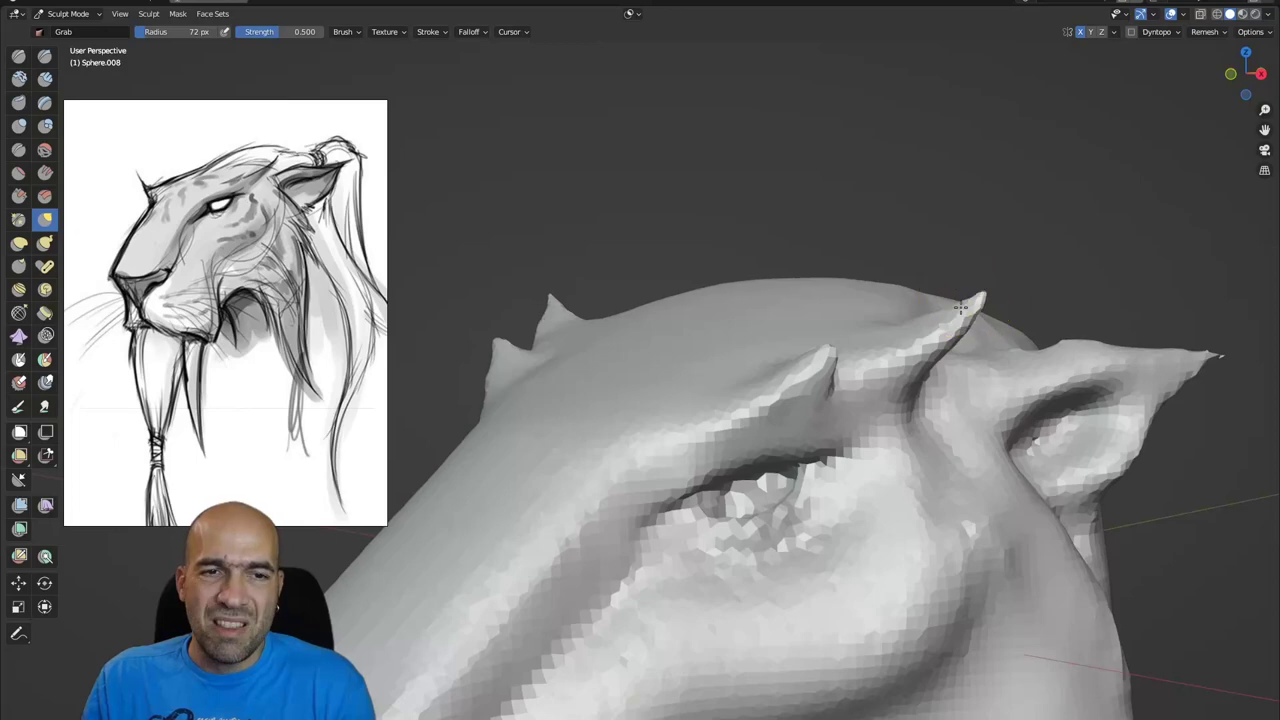
# - Deepen the inner ear hollow and extend its crease toward the ear tip with Draw Sharp
pyautogui.moveTo(960, 308); pyautogui.dragTo(1023, 365, button='middle')
pyautogui.press('i')
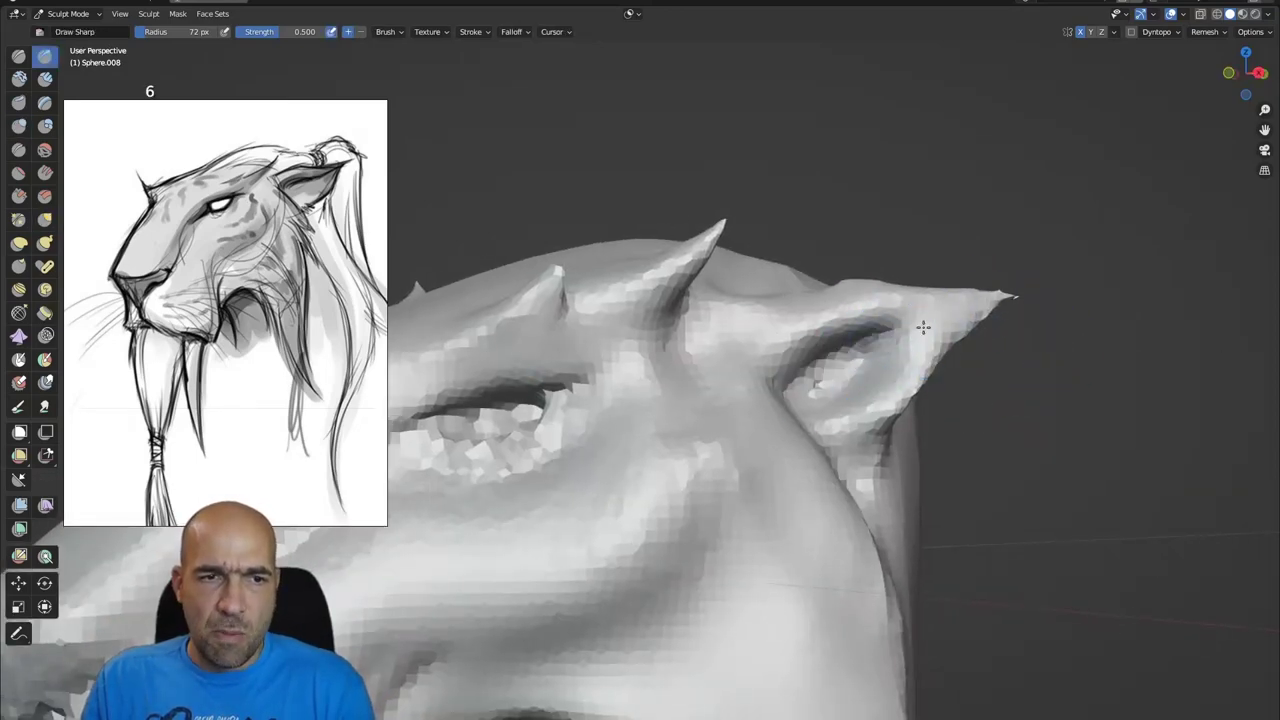
pyautogui.moveTo(907, 318); pyautogui.dragTo(903, 340, button='middle')
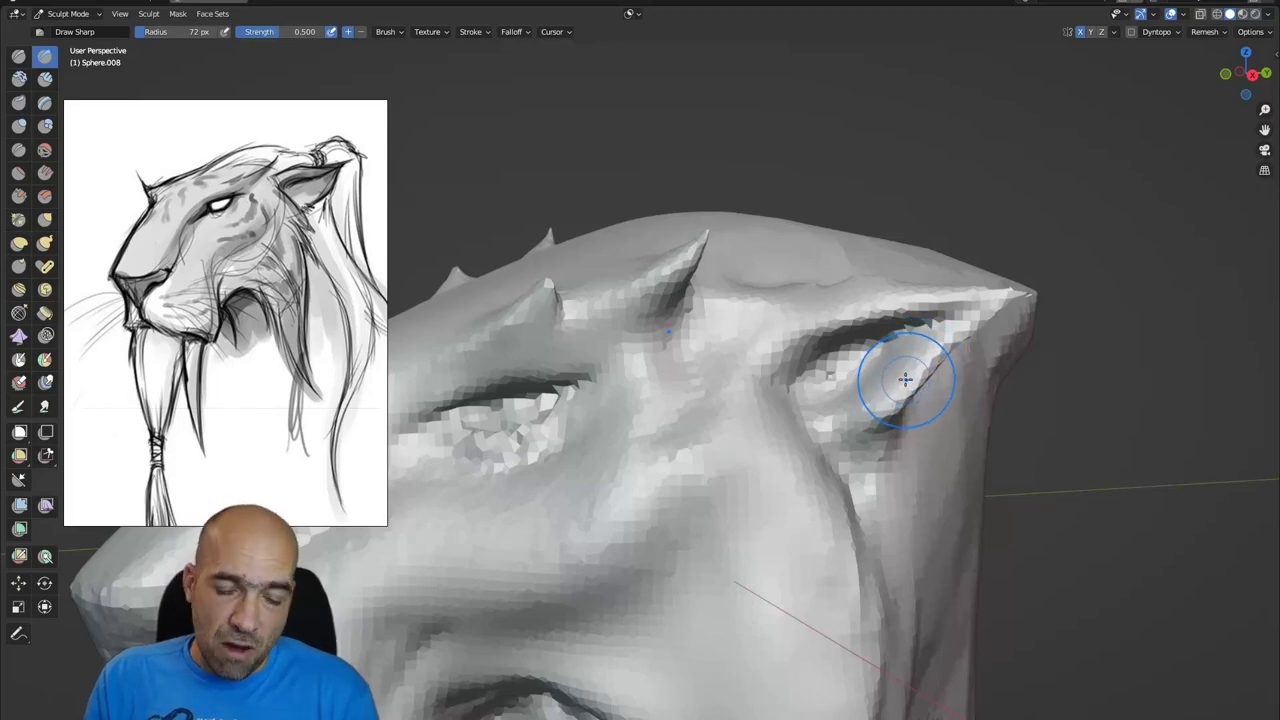
# - Adjust the voxel size against the preview grid and remesh the head at a higher resolution
pyautogui.hotkey('shift', 'r')
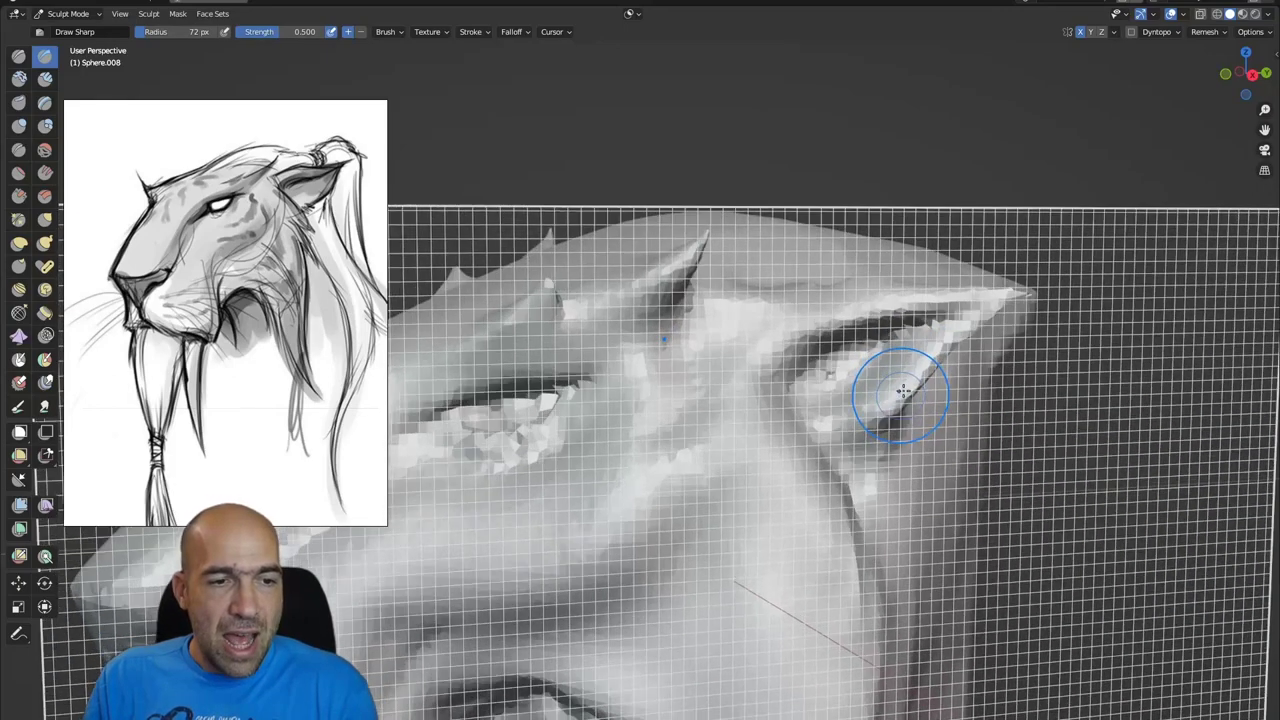
pyautogui.click(903, 387)
pyautogui.scroll(-5, 902, 391)
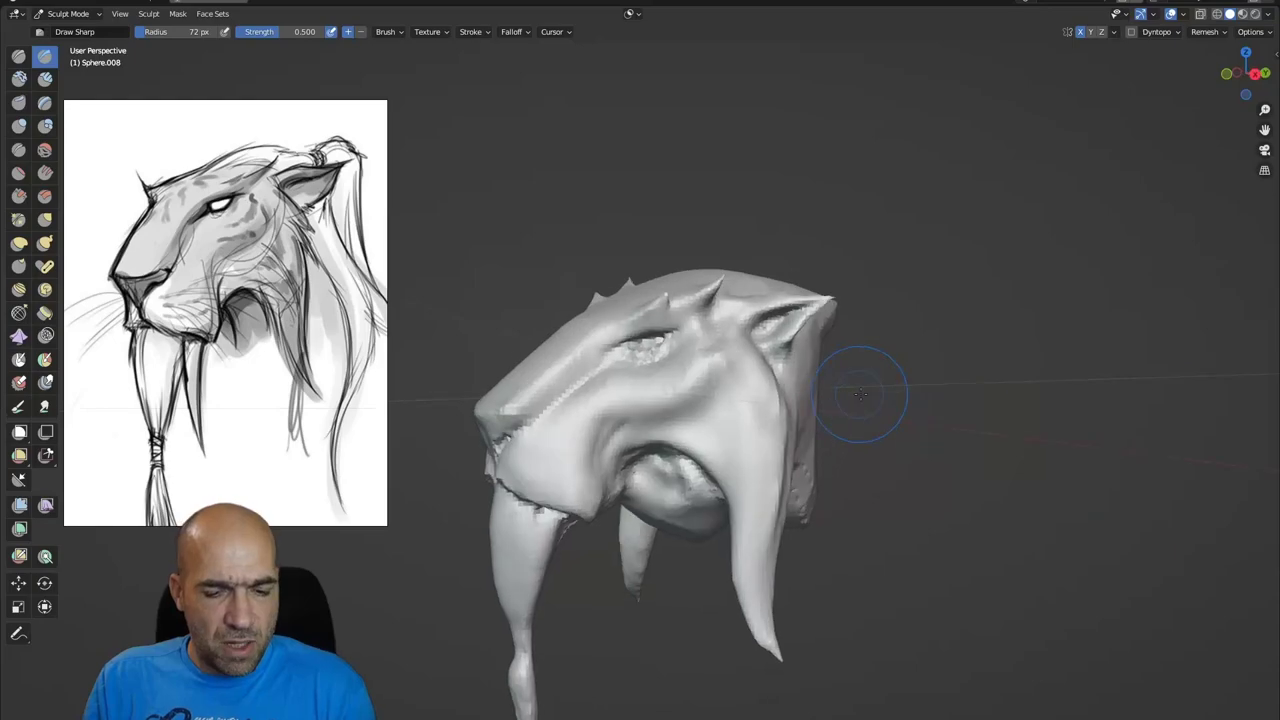
pyautogui.press('r')
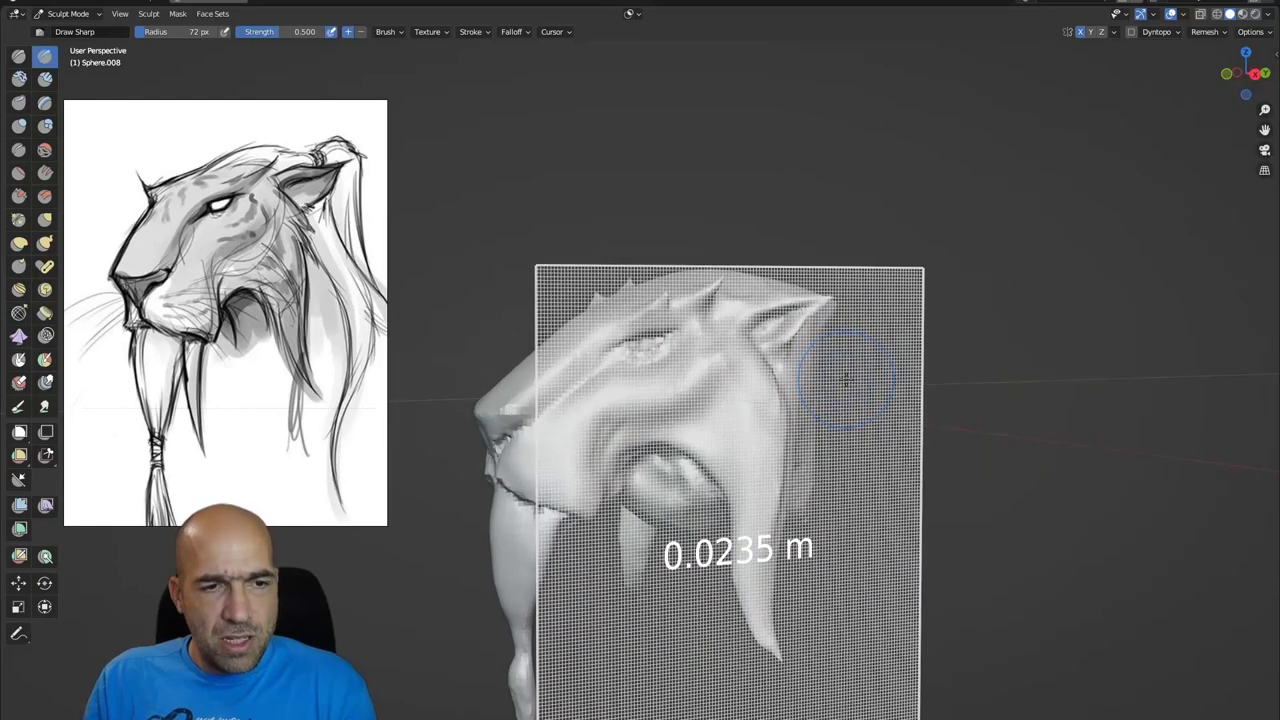
pyautogui.moveTo(864, 388)
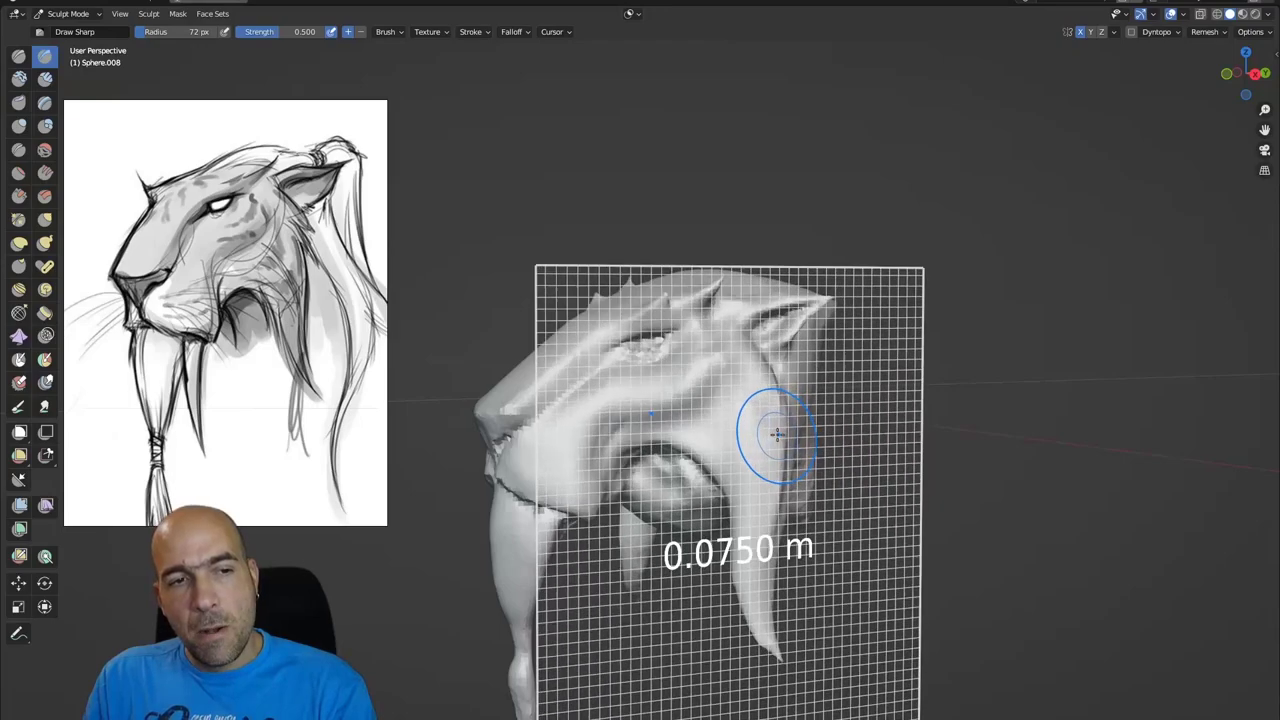
pyautogui.click(857, 443)
# - Carve the crease behind the cheekbone with Draw Sharp at a 72 px radius
pyautogui.moveTo(881, 422); pyautogui.dragTo(860, 410, button='middle')
pyautogui.scroll(3, 843, 398)
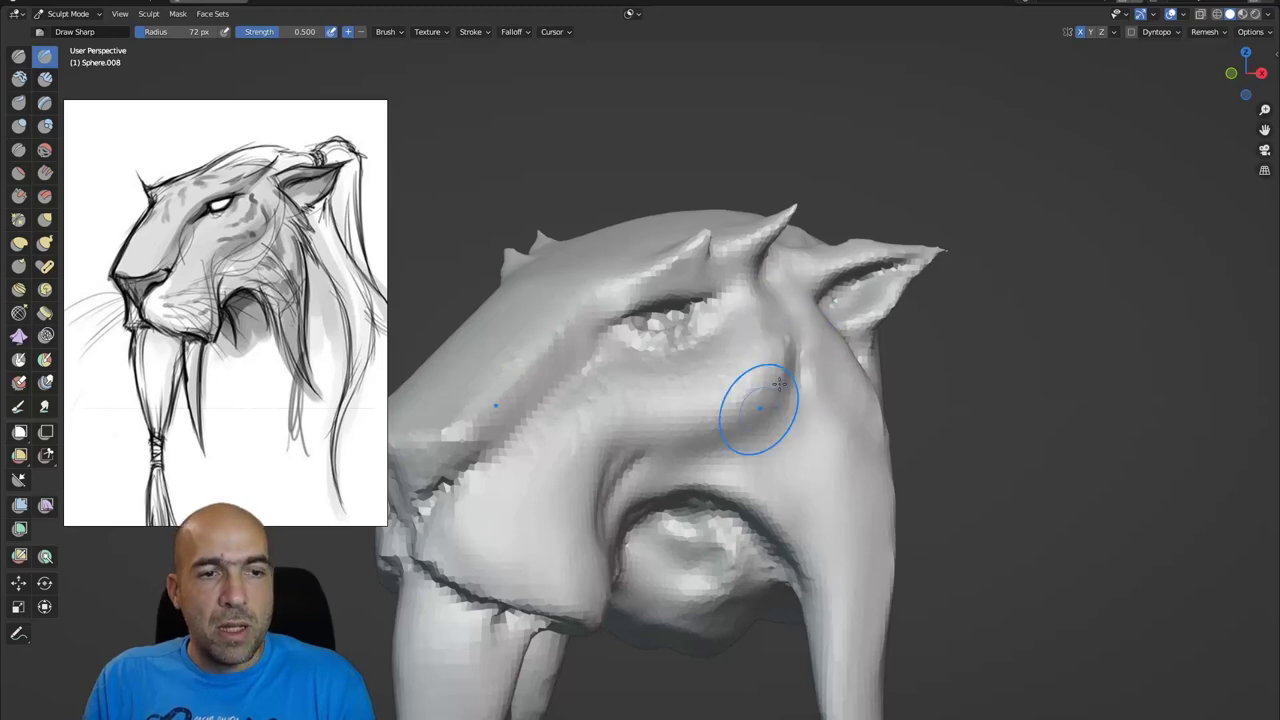
pyautogui.keyDown('shift'); pyautogui.moveTo(816, 421); pyautogui.dragTo(802, 496, button='middle'); pyautogui.keyUp('shift')
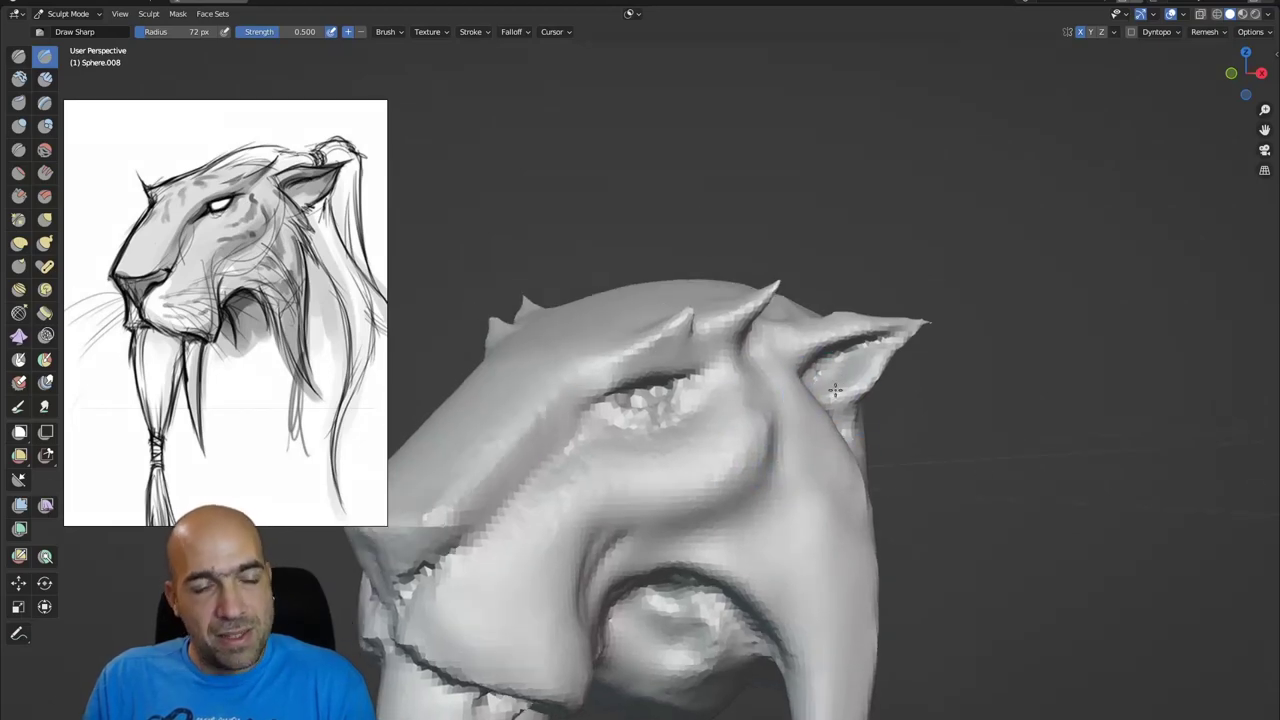
# - Pull two pointed fur tufts out of the cheek's rear edge below the ear with Grab at a 57 px radius
pyautogui.moveTo(838, 388); pyautogui.dragTo(836, 412, button='middle')
pyautogui.scroll(1, 837, 414)
pyautogui.keyDown('shift'); pyautogui.moveTo(900, 480); pyautogui.dragTo(814, 414, button='middle'); pyautogui.keyUp('shift')
pyautogui.press('g')
pyautogui.press('[')
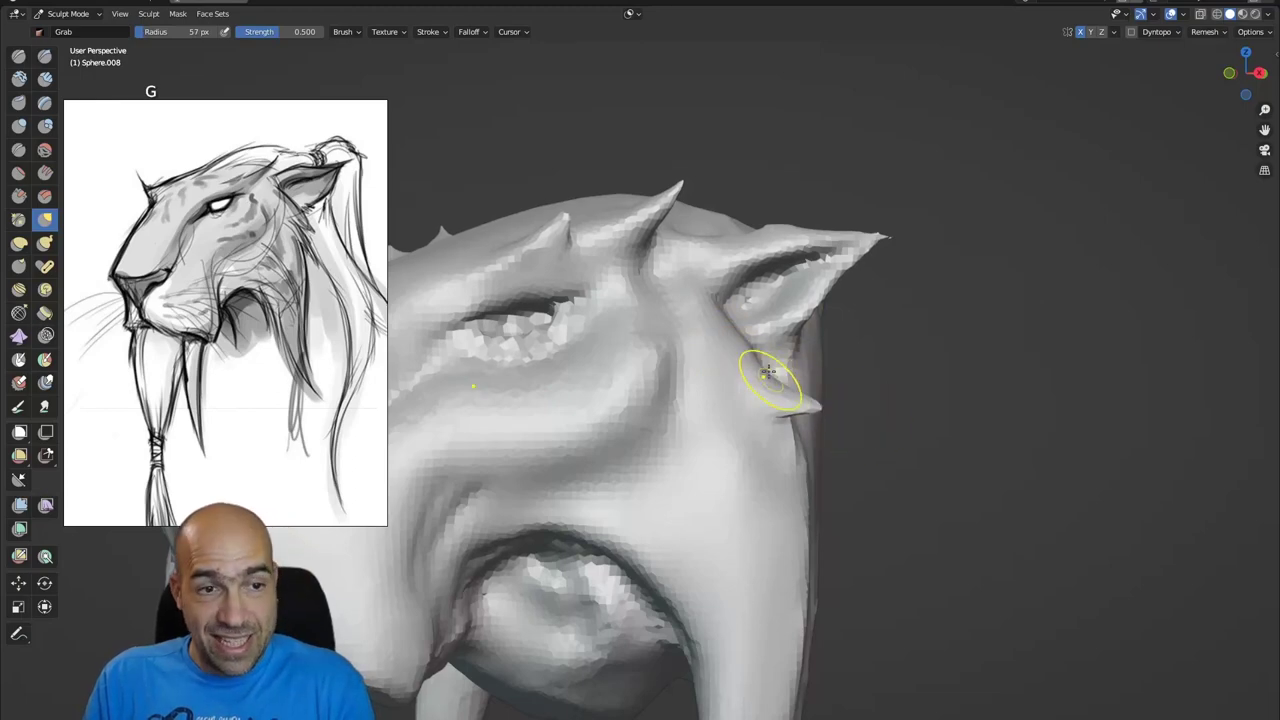
pyautogui.moveTo(744, 370)
pyautogui.mouseDown(button='middle')
pyautogui.moveTo(800, 429)
pyautogui.moveTo(805, 402)
pyautogui.mouseUp(button='middle')
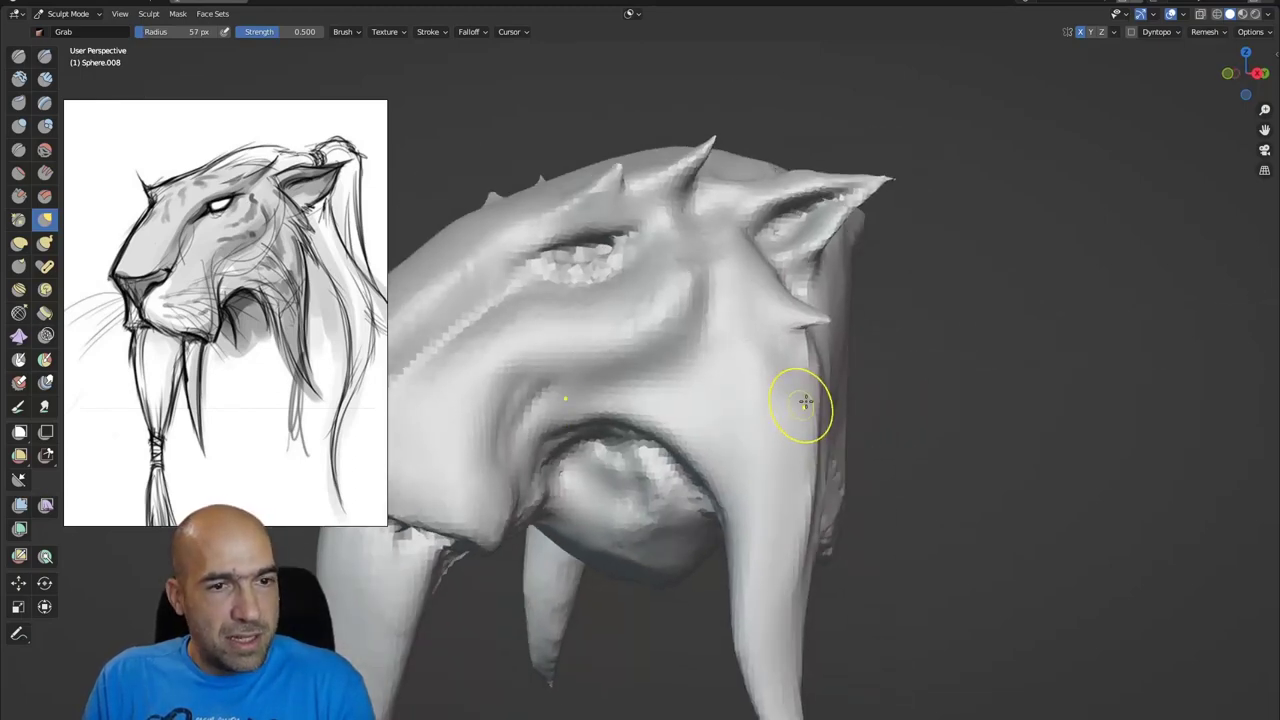
pyautogui.moveTo(870, 487); pyautogui.dragTo(750, 470, button='middle')
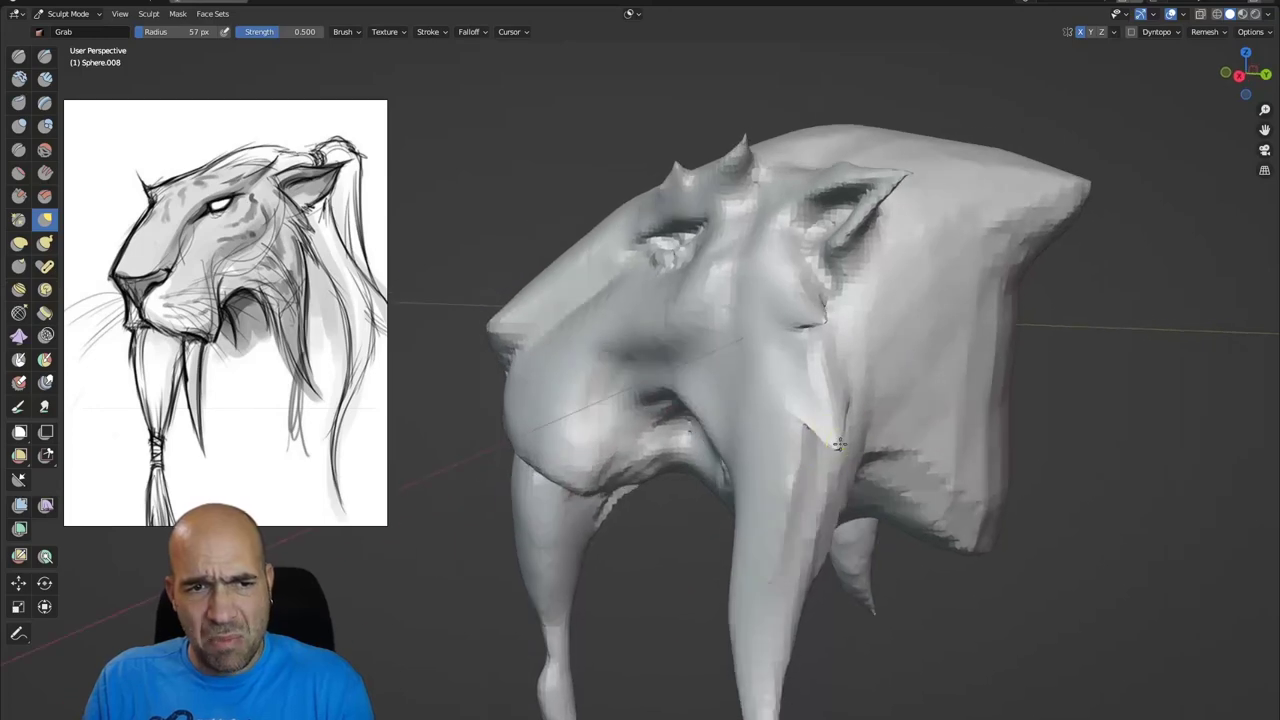
pyautogui.moveTo(837, 443); pyautogui.dragTo(932, 436, button='middle')
# - Define the pointed cheek tufts below the ear with Draw Sharp creases at a 57 px radius
pyautogui.press('x')
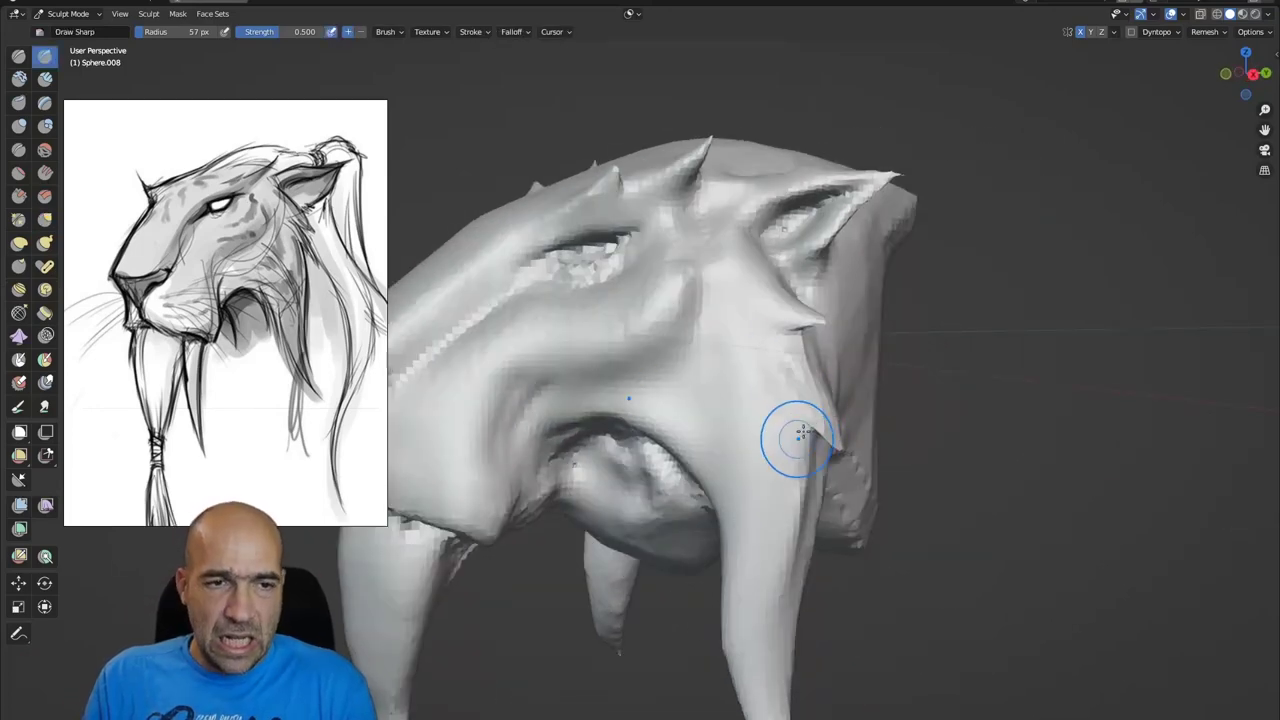
pyautogui.moveTo(790, 440)
pyautogui.mouseDown(button='middle')
pyautogui.moveTo(805, 425)
pyautogui.moveTo(771, 473)
pyautogui.moveTo(783, 429)
pyautogui.moveTo(866, 386)
pyautogui.mouseUp(button='middle')
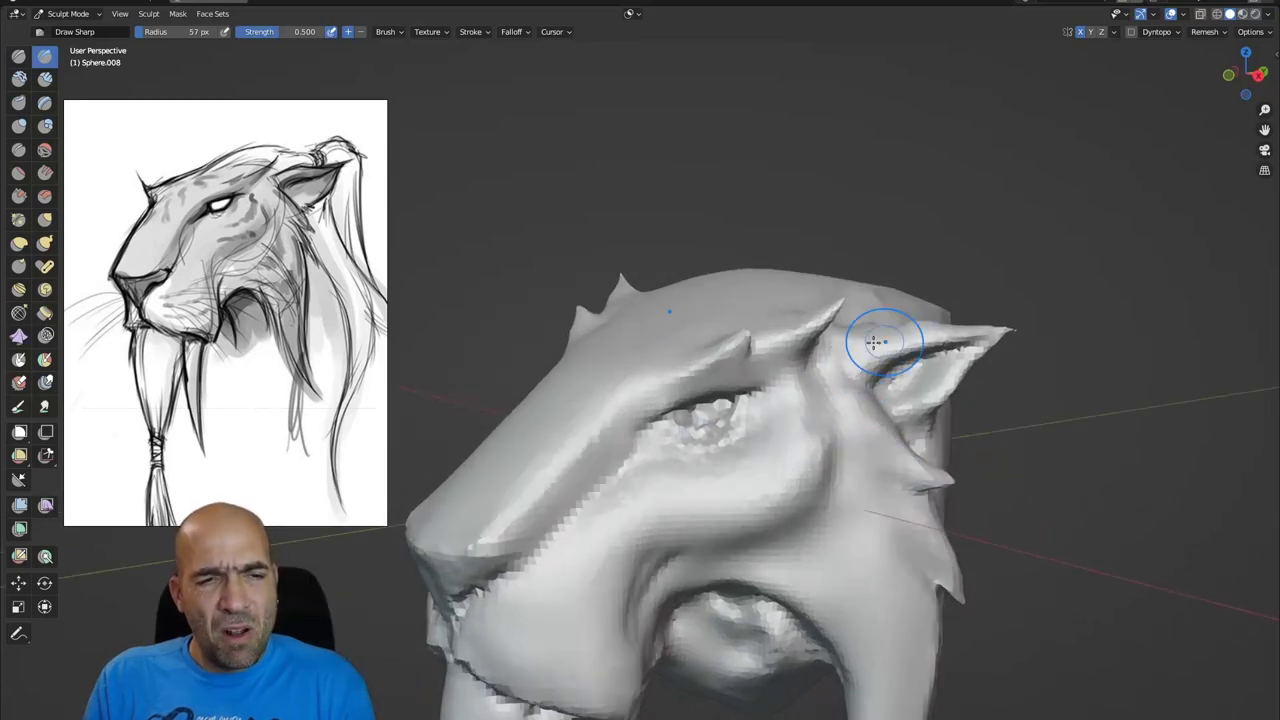
pyautogui.moveTo(886, 343)
pyautogui.mouseDown(button='middle')
pyautogui.moveTo(908, 330)
pyautogui.moveTo(680, 351)
pyautogui.mouseUp(button='middle')
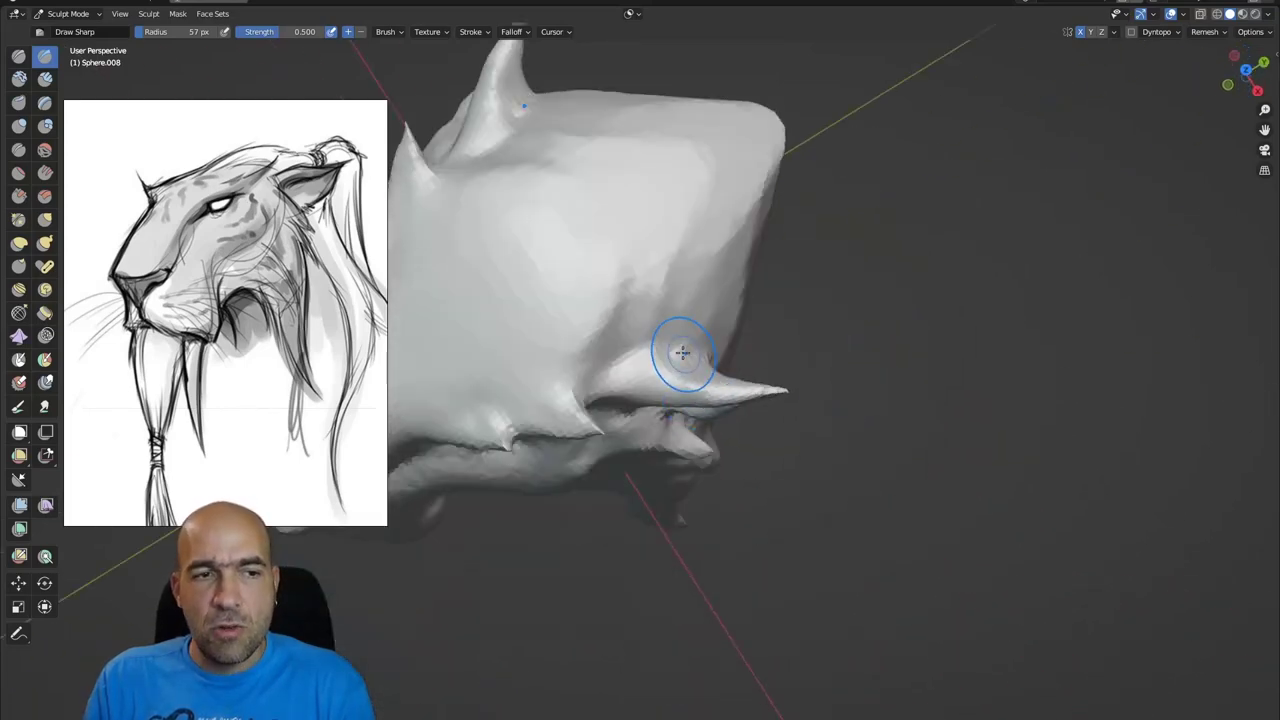
# - Sharpen the long edge between the nose bridge and the cheek with Pinch/Magnify at a 57 px radius
pyautogui.moveTo(563, 420)
pyautogui.mouseDown(button='middle')
pyautogui.moveTo(624, 318)
pyautogui.moveTo(634, 380)
pyautogui.moveTo(666, 431)
pyautogui.moveTo(677, 380)
pyautogui.moveTo(666, 386)
pyautogui.moveTo(666, 343)
pyautogui.mouseUp(button='middle')
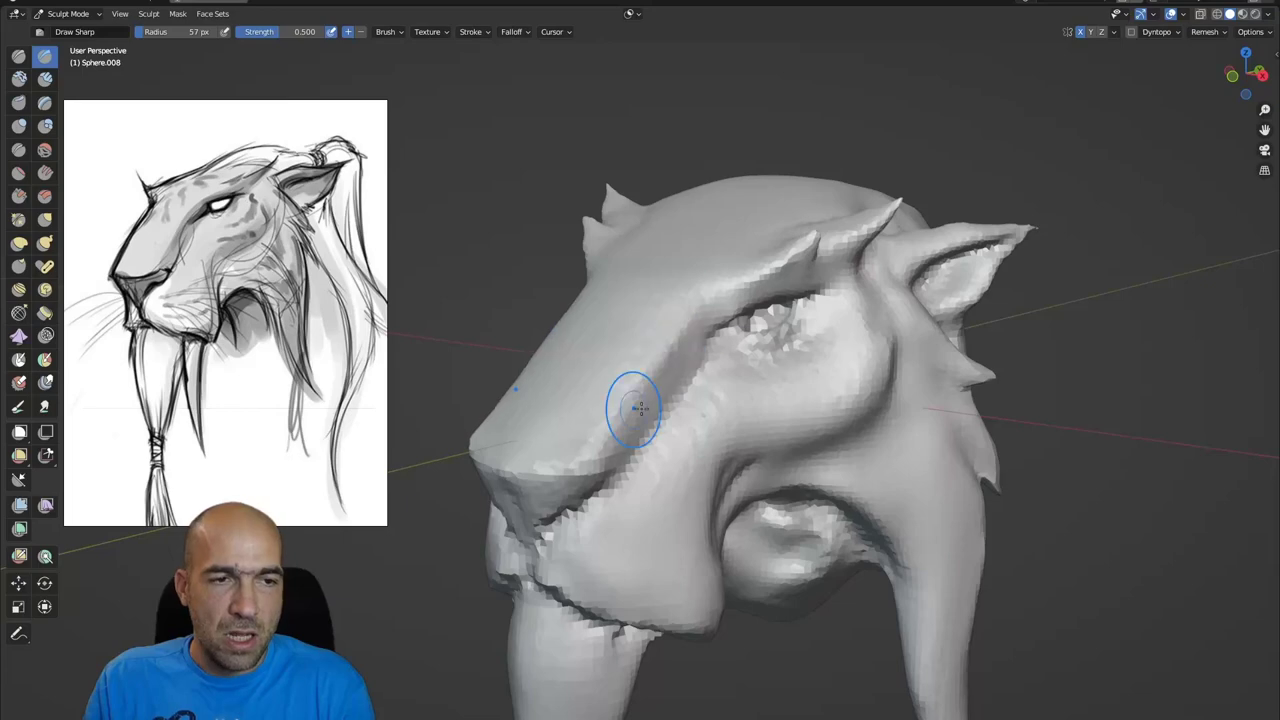
pyautogui.moveTo(586, 500)
pyautogui.mouseDown(button='middle')
pyautogui.moveTo(723, 409)
pyautogui.moveTo(681, 440)
pyautogui.mouseUp(button='middle')
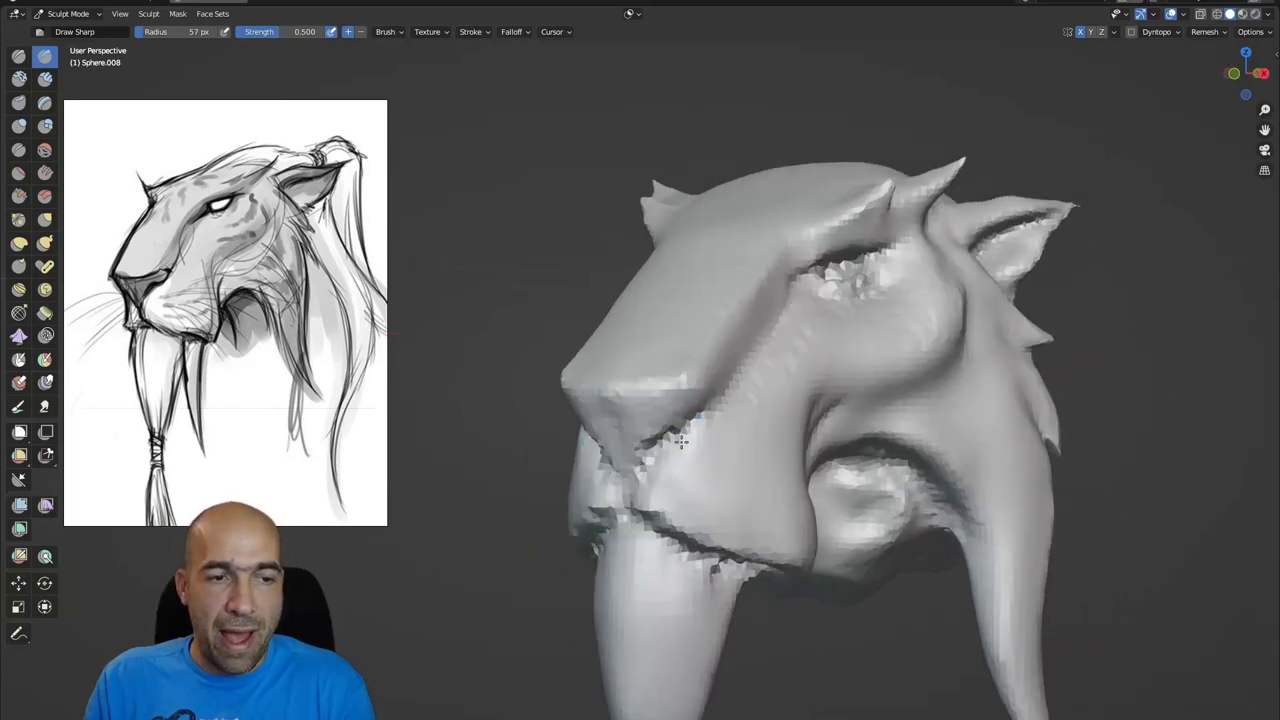
pyautogui.scroll(2, 681, 440)
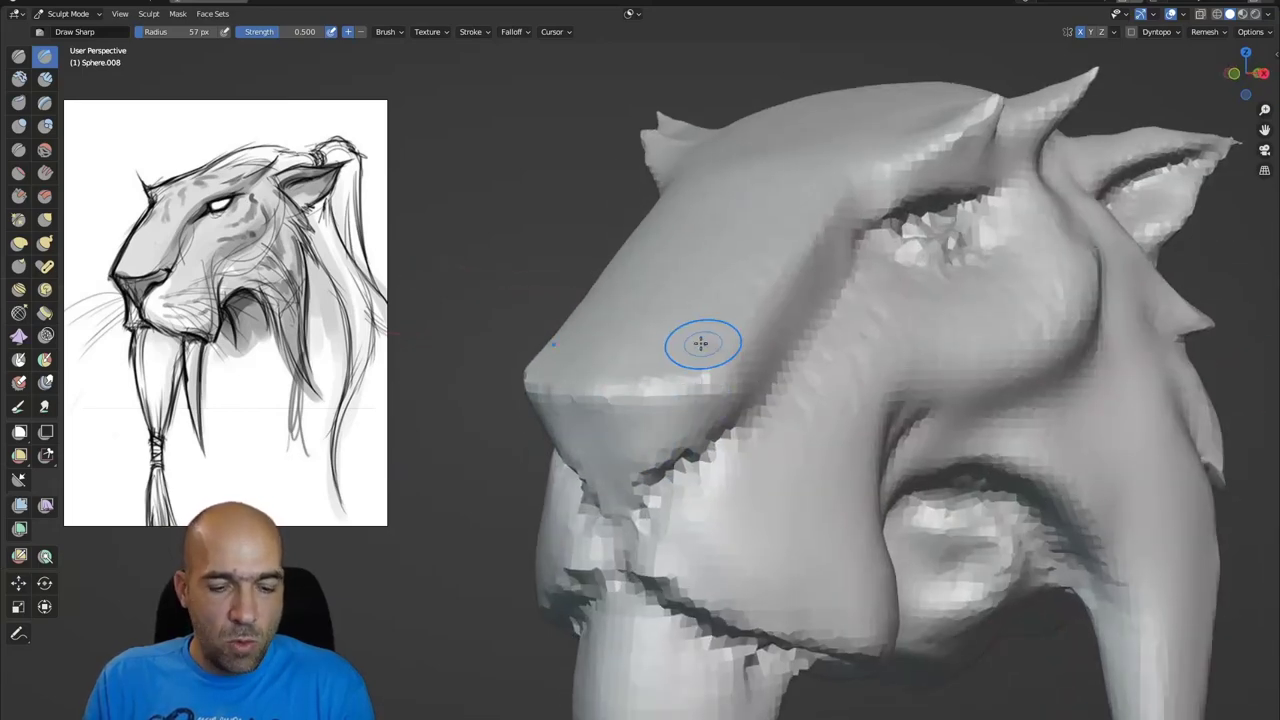
pyautogui.press('p')
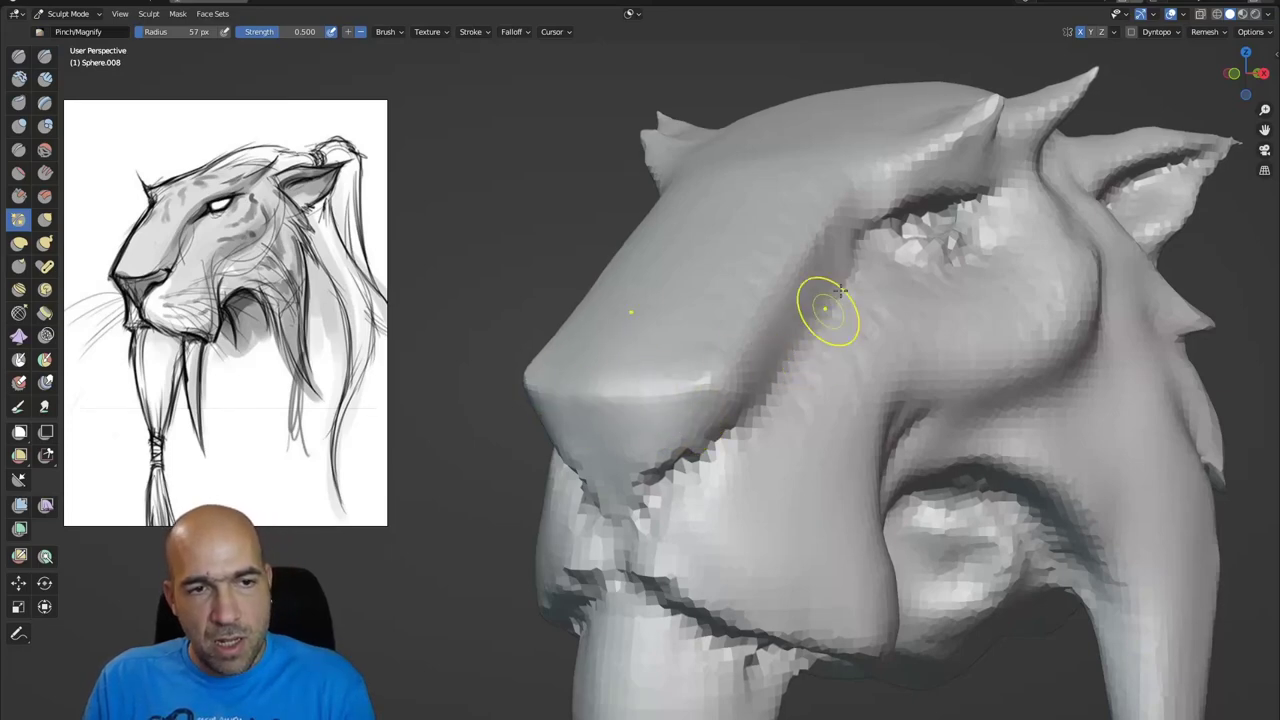
pyautogui.moveTo(820, 242); pyautogui.dragTo(838, 208, button='middle')
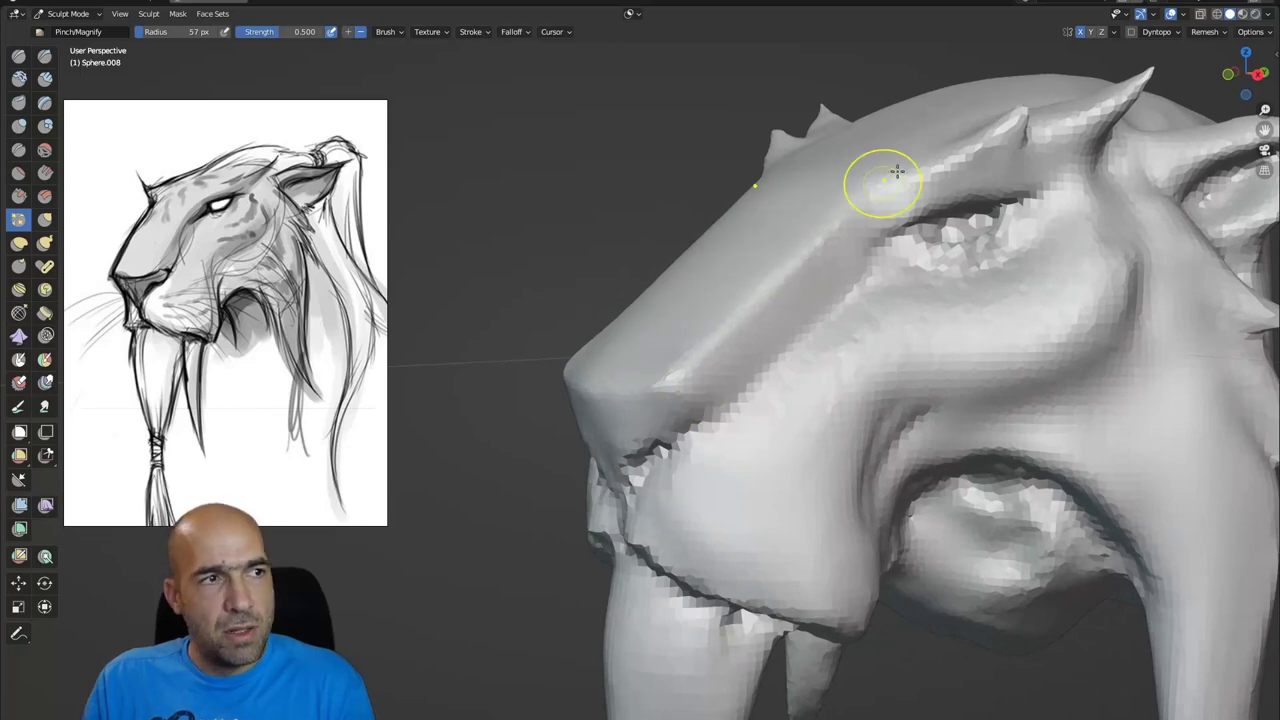
# - Enable the Screencast Keys overlay, collapse its settings and shift the reference drawing down to clear space above it
pyautogui.scroll(-5, 690, 210)
pyautogui.press('n')
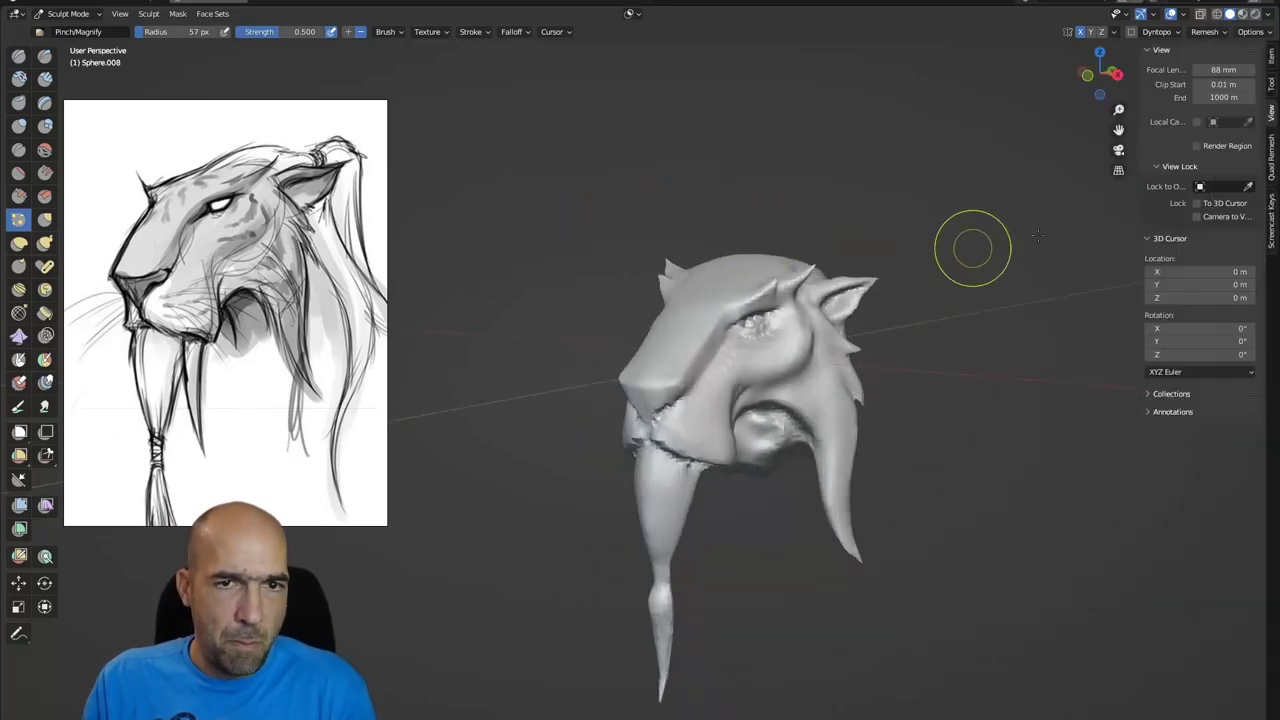
pyautogui.scroll(2, 1249, 216)
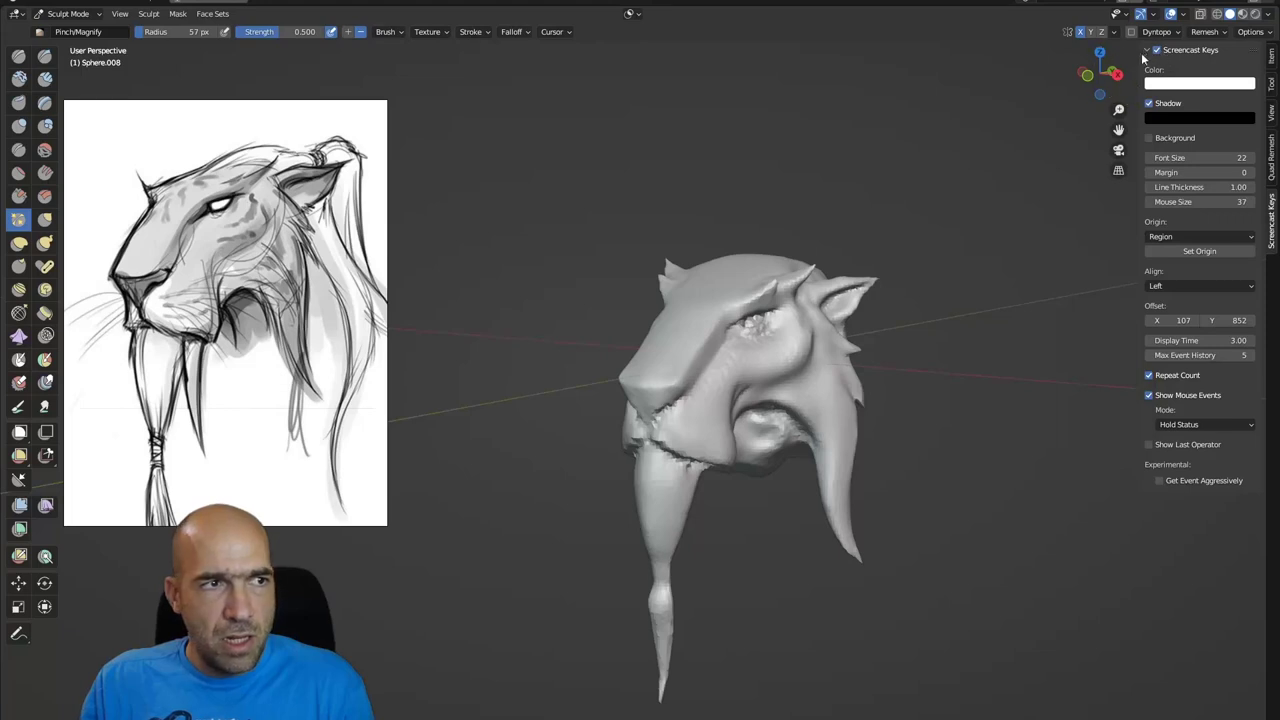
pyautogui.click(1148, 52)
pyautogui.scroll(4, 850, 283)
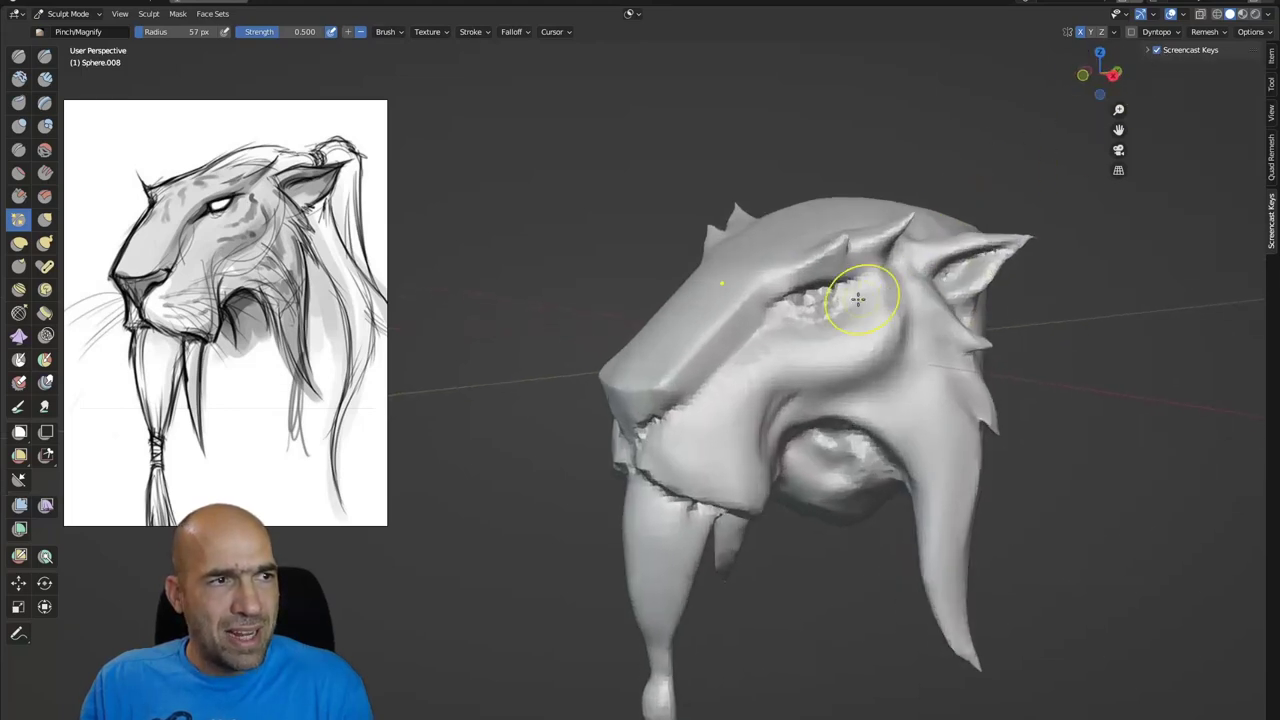
pyautogui.moveTo(354, 273)
pyautogui.mouseDown()
pyautogui.moveTo(418, 359)
pyautogui.moveTo(351, 333)
pyautogui.mouseUp()
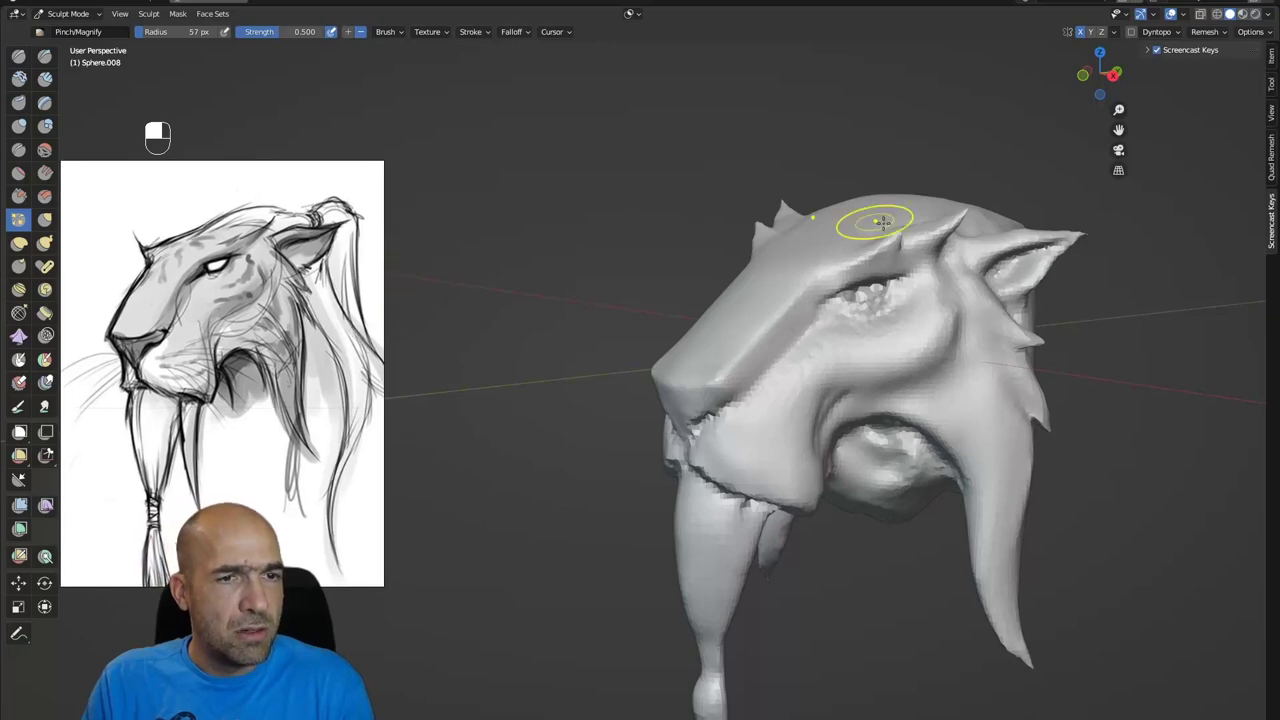
# - Redefine the mouth line under the upper lip with Draw Sharp at a 57 px radius and smooth the lip above it
pyautogui.keyDown('alt'); pyautogui.moveTo(651, 217); pyautogui.dragTo(692, 278); pyautogui.keyUp('alt')
pyautogui.moveTo(750, 311)
pyautogui.keyDown('alt'); pyautogui.keyDown('shift'); pyautogui.mouseDown()
pyautogui.moveTo(658, 241)
pyautogui.moveTo(706, 278)
pyautogui.moveTo(697, 330)
pyautogui.mouseUp(); pyautogui.keyUp('shift'); pyautogui.keyUp('alt')
pyautogui.moveTo(697, 330)
pyautogui.keyDown('alt'); pyautogui.mouseDown()
pyautogui.moveTo(711, 286)
pyautogui.moveTo(666, 351)
pyautogui.moveTo(663, 405)
pyautogui.mouseUp(); pyautogui.keyUp('alt')
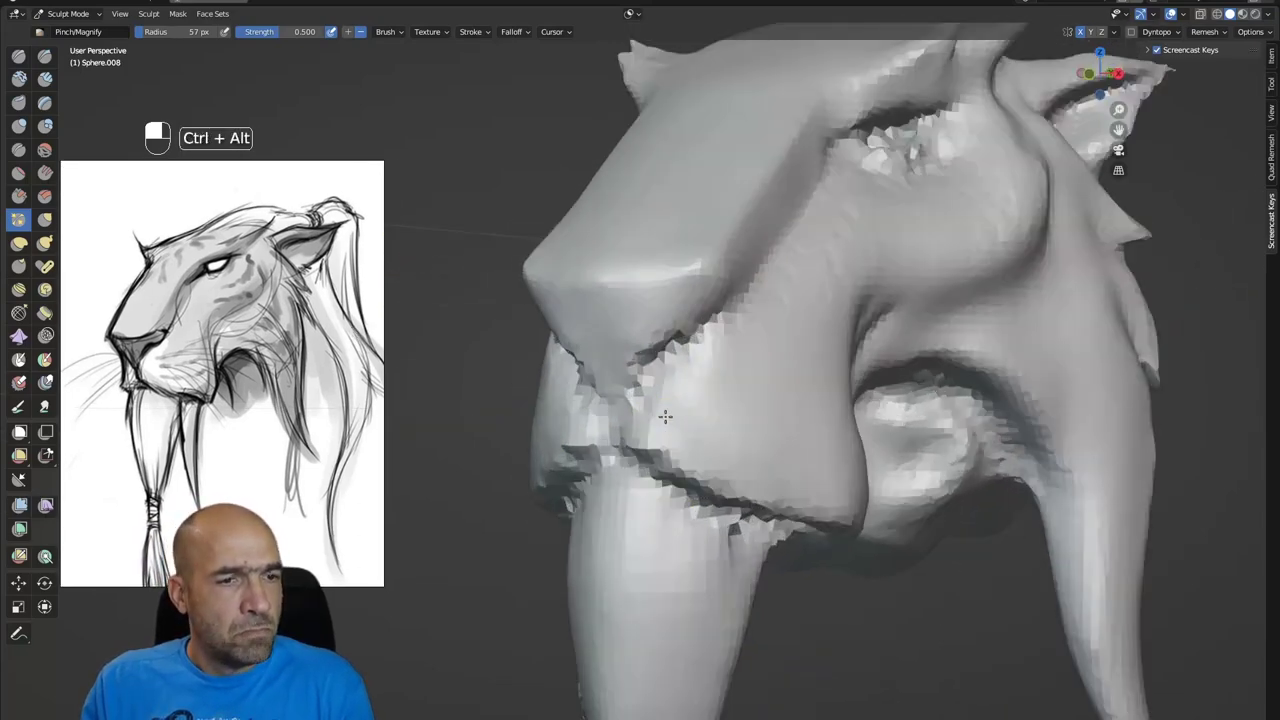
pyautogui.press('1')
pyautogui.keyDown('shift'); pyautogui.moveTo(628, 450); pyautogui.dragTo(654, 402); pyautogui.keyUp('shift')
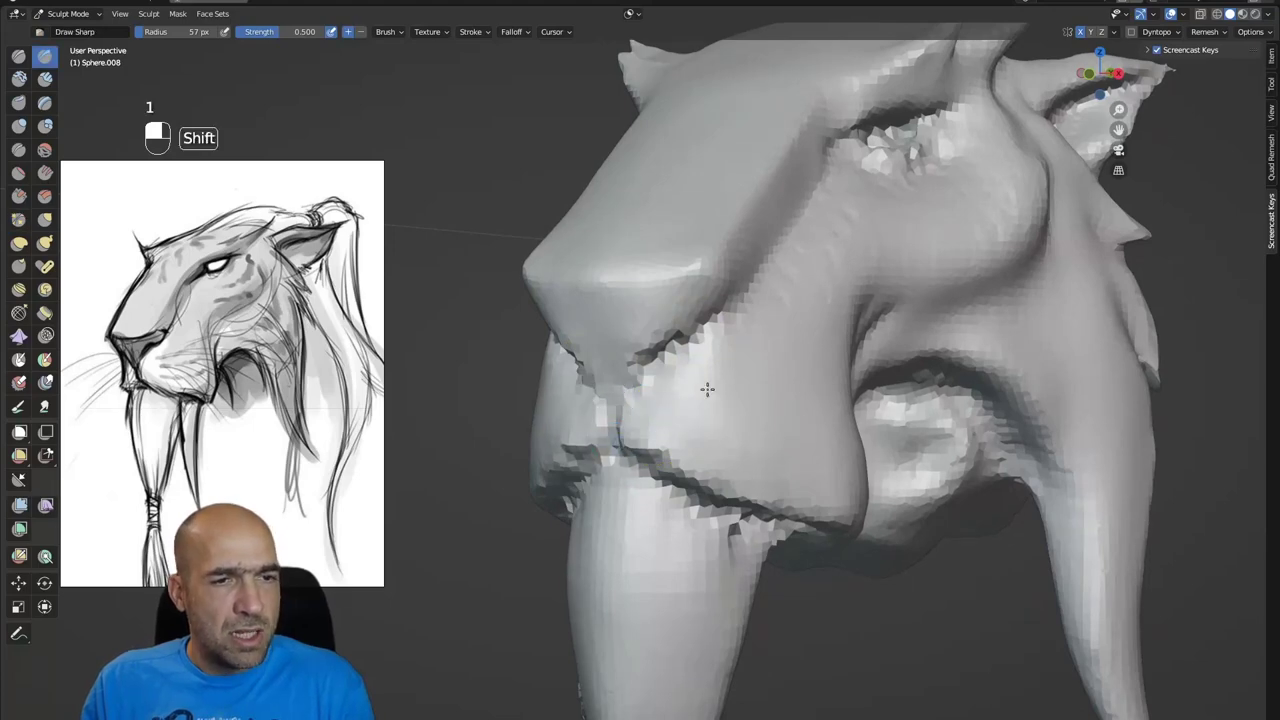
pyautogui.moveTo(626, 450); pyautogui.dragTo(800, 520)
pyautogui.keyDown('shift'); pyautogui.moveTo(738, 488); pyautogui.dragTo(742, 465); pyautogui.keyUp('shift')
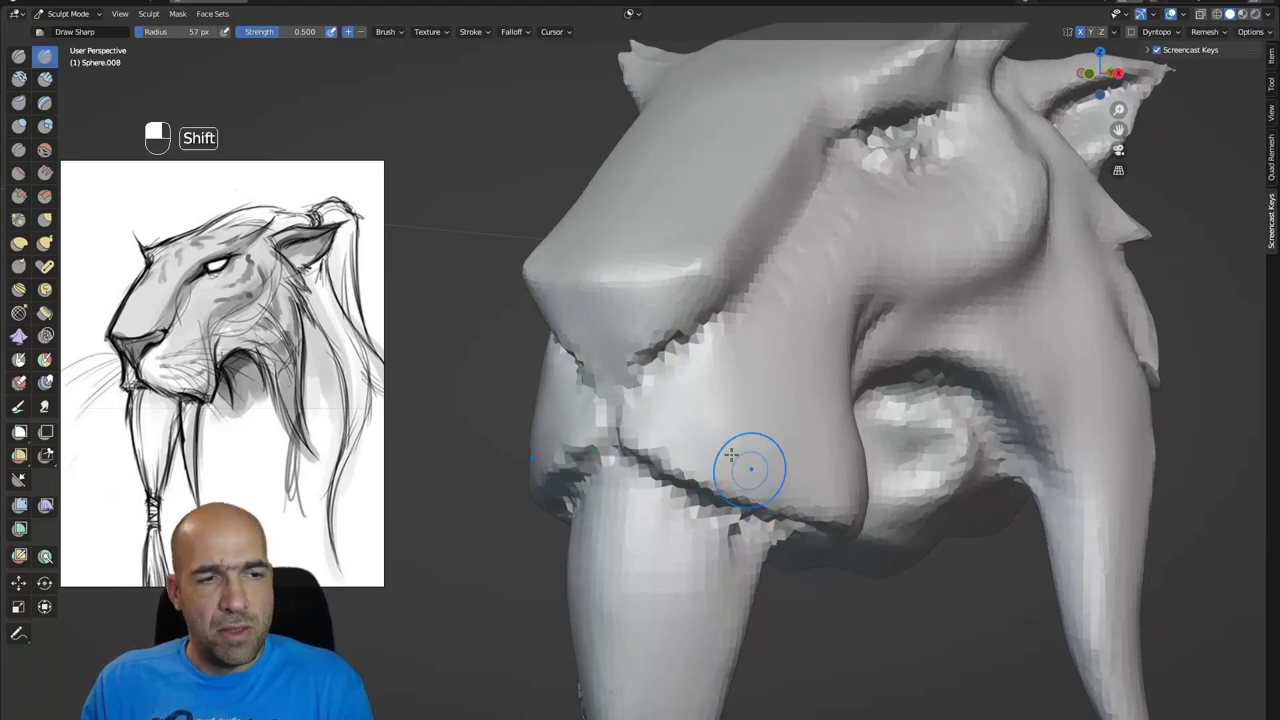
# - Define the crease beneath the nose where it meets the muzzle with Draw Sharp at a 57 px radius
pyautogui.keyDown('alt'); pyautogui.moveTo(585, 482); pyautogui.dragTo(518, 543); pyautogui.keyUp('alt')
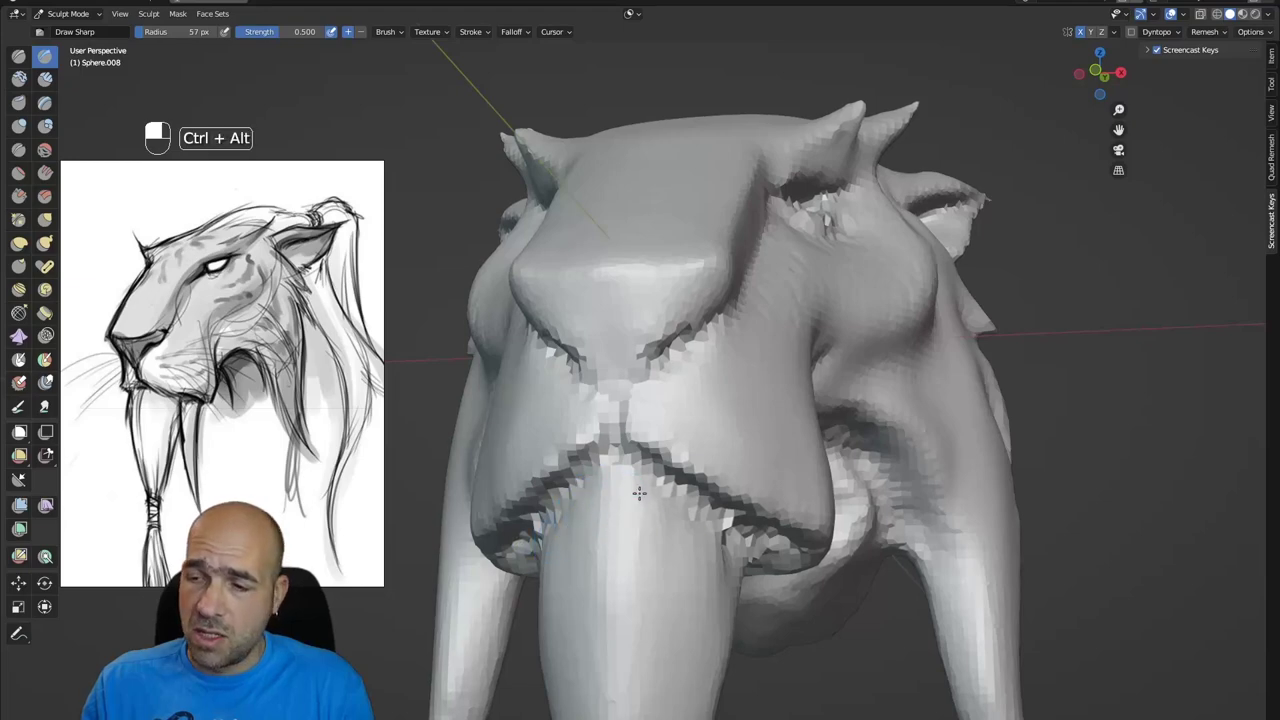
pyautogui.moveTo(639, 493)
pyautogui.keyDown('alt'); pyautogui.mouseDown()
pyautogui.moveTo(588, 498)
pyautogui.moveTo(697, 526)
pyautogui.moveTo(649, 423)
pyautogui.moveTo(611, 391)
pyautogui.moveTo(629, 357)
pyautogui.moveTo(722, 312)
pyautogui.moveTo(644, 315)
pyautogui.mouseUp(); pyautogui.keyUp('alt')
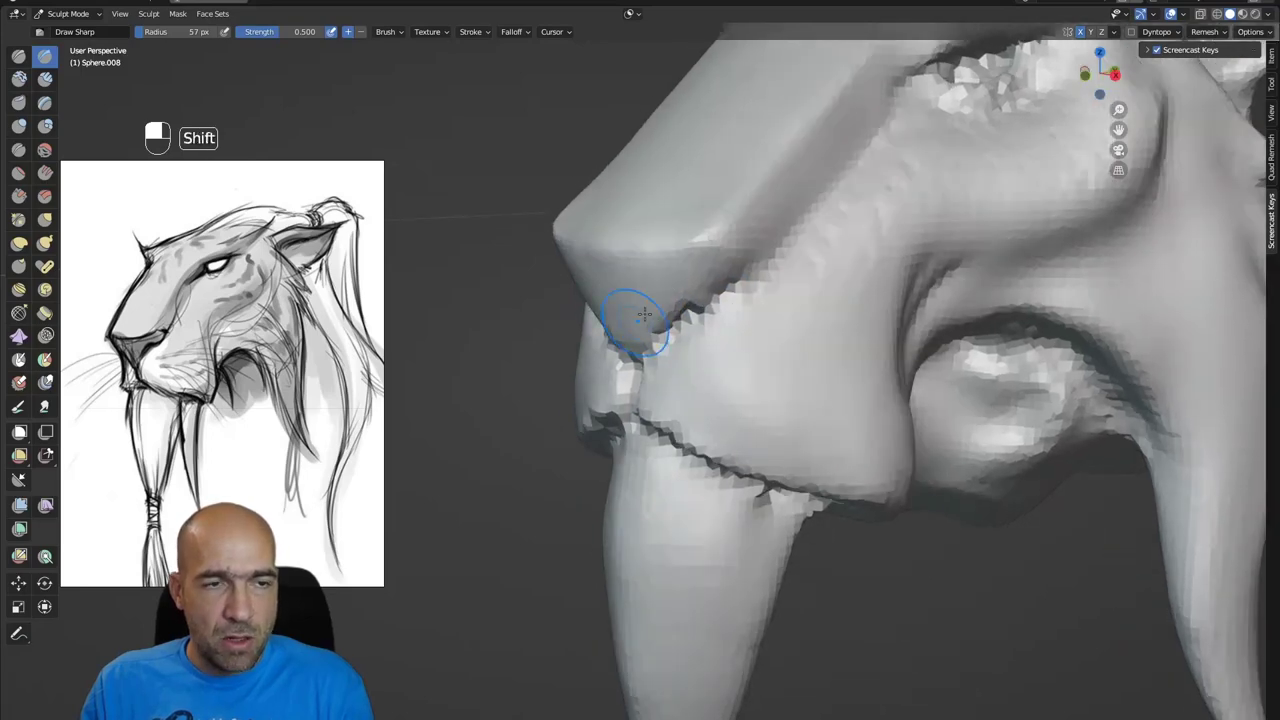
pyautogui.moveTo(644, 314); pyautogui.dragTo(694, 306, button='middle')
pyautogui.keyDown('ctrl'); pyautogui.moveTo(694, 306); pyautogui.dragTo(755, 243); pyautogui.keyUp('ctrl')
pyautogui.keyDown('ctrl'); pyautogui.keyDown('alt'); pyautogui.moveTo(682, 222); pyautogui.dragTo(736, 372); pyautogui.keyUp('alt'); pyautogui.keyUp('ctrl')
# - Adjust the shape of the nose and front of the muzzle with Grab at a 104 px radius
pyautogui.keyDown('alt'); pyautogui.moveTo(748, 416); pyautogui.dragTo(743, 411); pyautogui.keyUp('alt')
pyautogui.press('g')
pyautogui.press(']')
pyautogui.press(']')
pyautogui.press(']')
pyautogui.press(']')
pyautogui.press(']')
pyautogui.press(']')
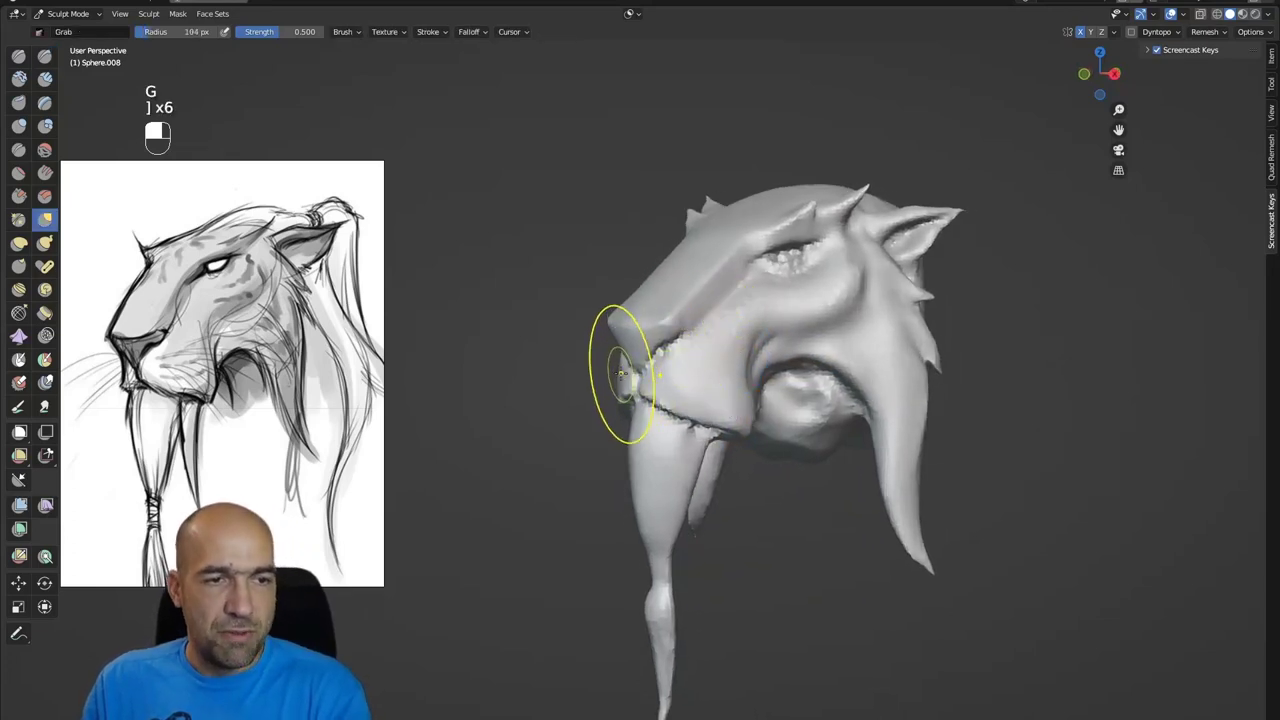
pyautogui.moveTo(660, 369)
pyautogui.keyDown('alt'); pyautogui.mouseDown()
pyautogui.moveTo(643, 366)
pyautogui.moveTo(673, 341)
pyautogui.mouseUp(); pyautogui.keyUp('alt')
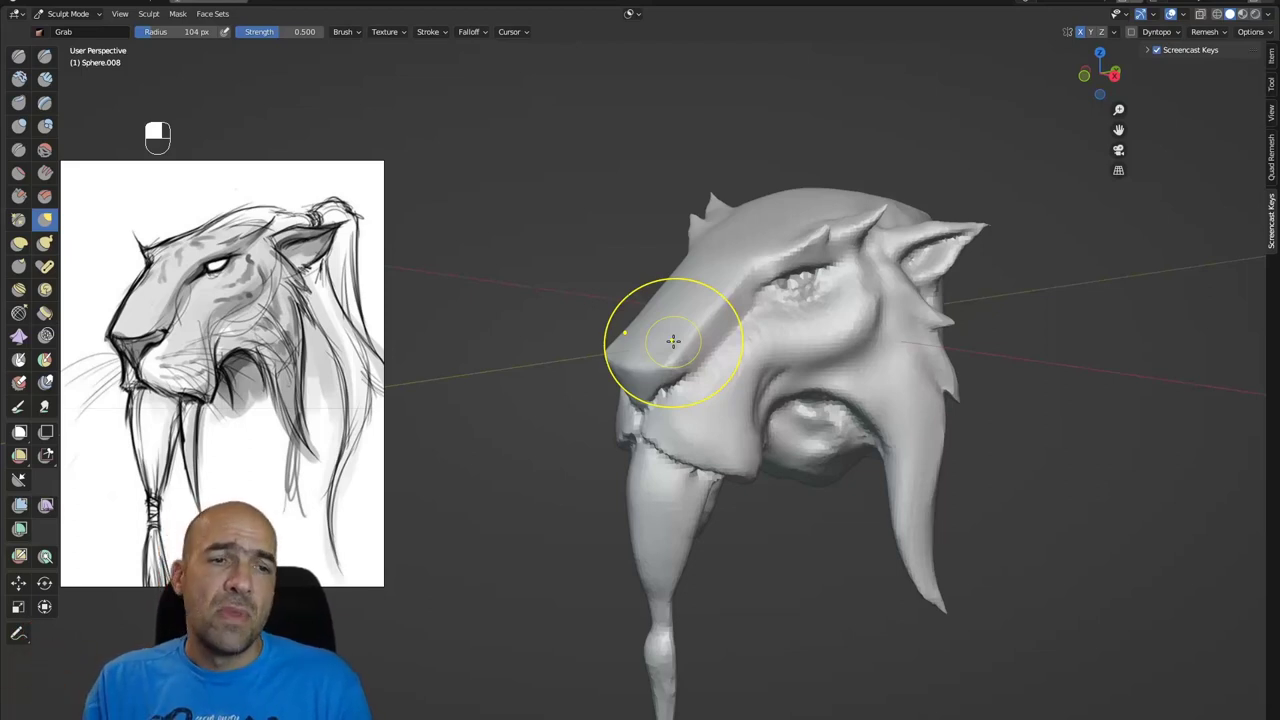
# - Reshape the brow ridge above the eye toward the brow spike with Grab at an 83 px radius
pyautogui.keyDown('alt'); pyautogui.moveTo(811, 388); pyautogui.dragTo(814, 366); pyautogui.keyUp('alt')
pyautogui.moveTo(900, 346)
pyautogui.keyDown('alt'); pyautogui.keyDown('shift'); pyautogui.mouseDown()
pyautogui.moveTo(789, 383)
pyautogui.moveTo(787, 365)
pyautogui.mouseUp(); pyautogui.keyUp('shift'); pyautogui.keyUp('alt')
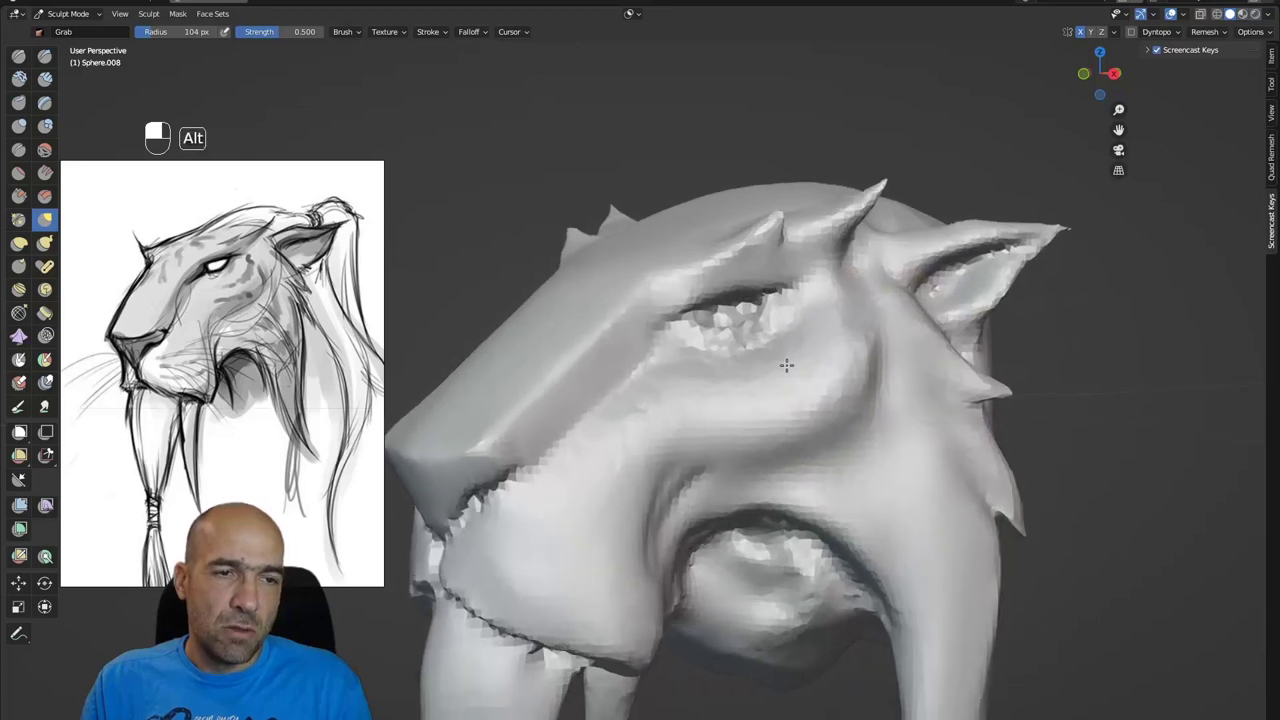
pyautogui.press('1')
pyautogui.press('g')
pyautogui.press('[')
pyautogui.press('[')
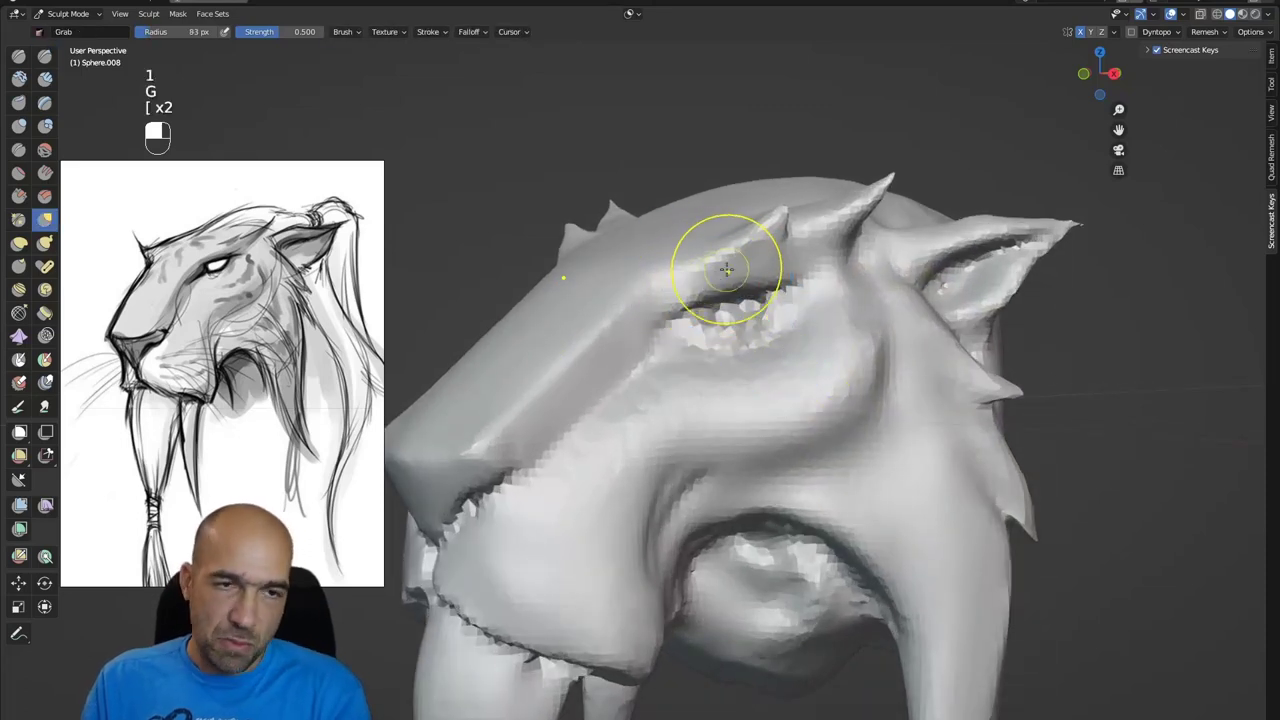
pyautogui.moveTo(726, 270)
pyautogui.mouseDown()
pyautogui.moveTo(784, 274)
pyautogui.moveTo(762, 218)
pyautogui.mouseUp()
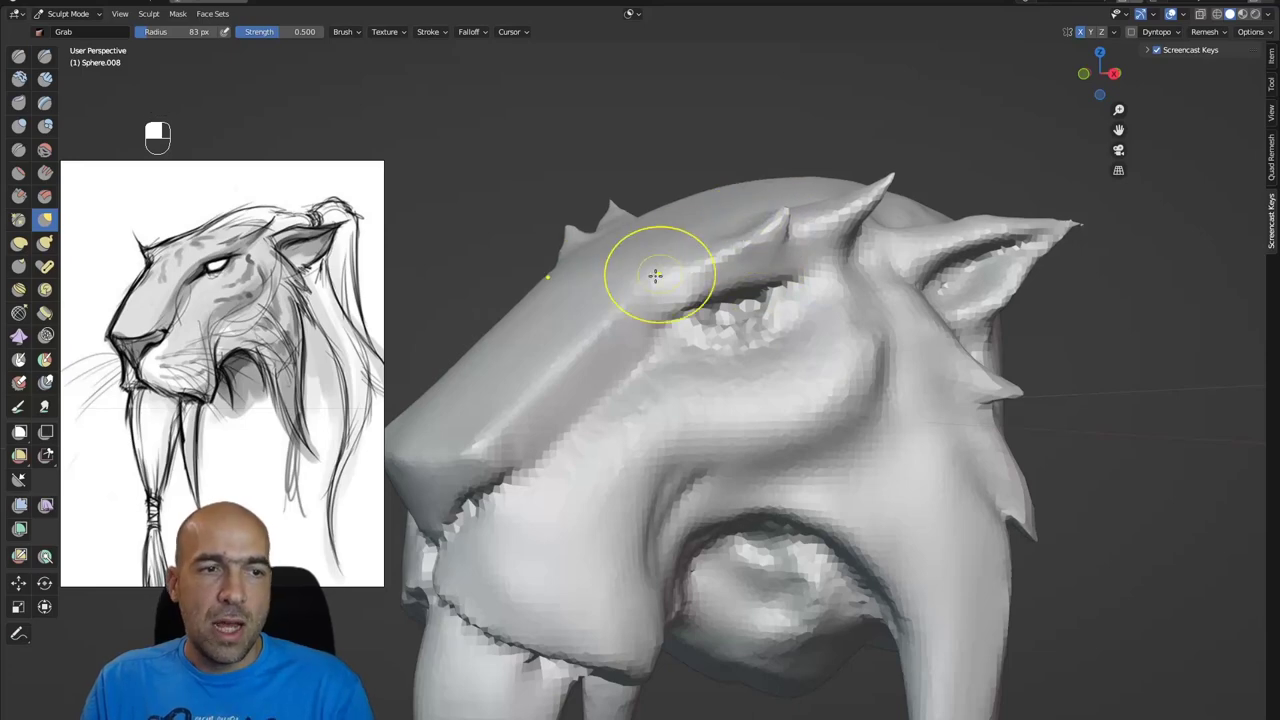
pyautogui.moveTo(629, 271)
pyautogui.keyDown('alt'); pyautogui.mouseDown()
pyautogui.moveTo(663, 286)
pyautogui.moveTo(645, 275)
pyautogui.mouseUp(); pyautogui.keyUp('alt')
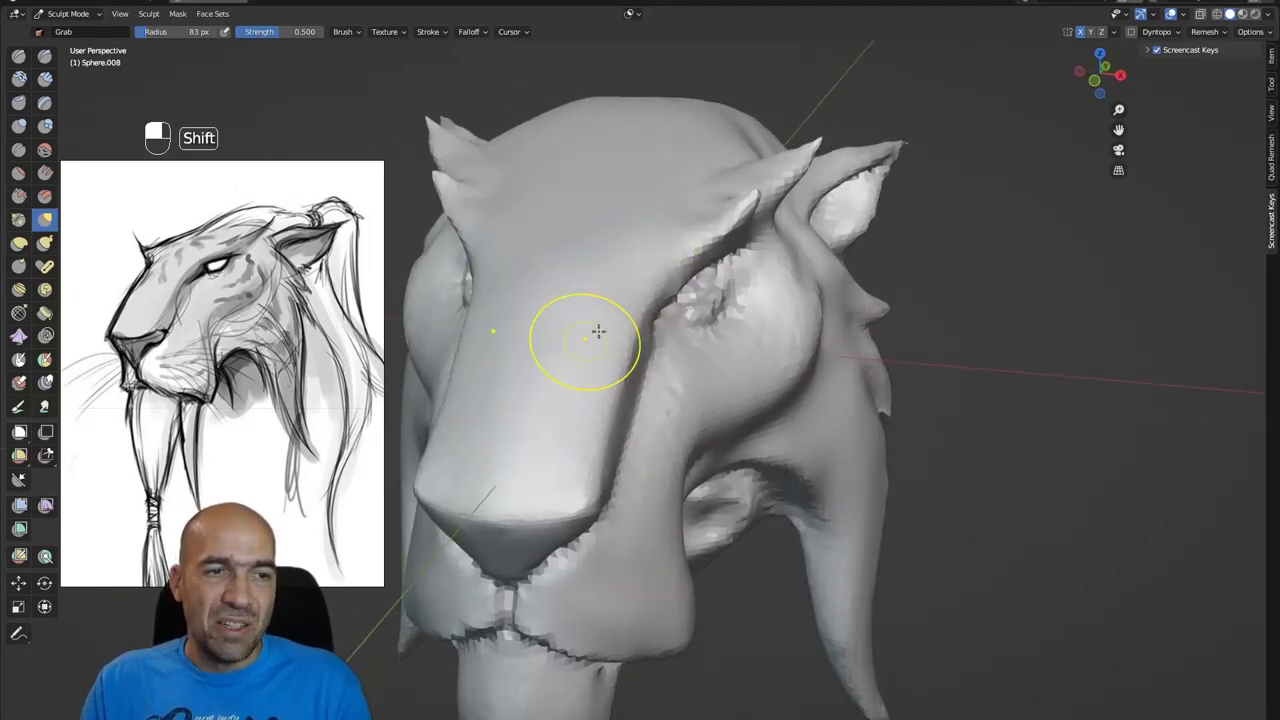
# - Define the crease around the eye's inner corner and along the brow with Draw Sharp at an 83 px radius
pyautogui.moveTo(598, 331)
pyautogui.keyDown('alt'); pyautogui.mouseDown()
pyautogui.moveTo(592, 306)
pyautogui.moveTo(614, 255)
pyautogui.moveTo(648, 252)
pyautogui.mouseUp(); pyautogui.keyUp('alt')
pyautogui.press('1')
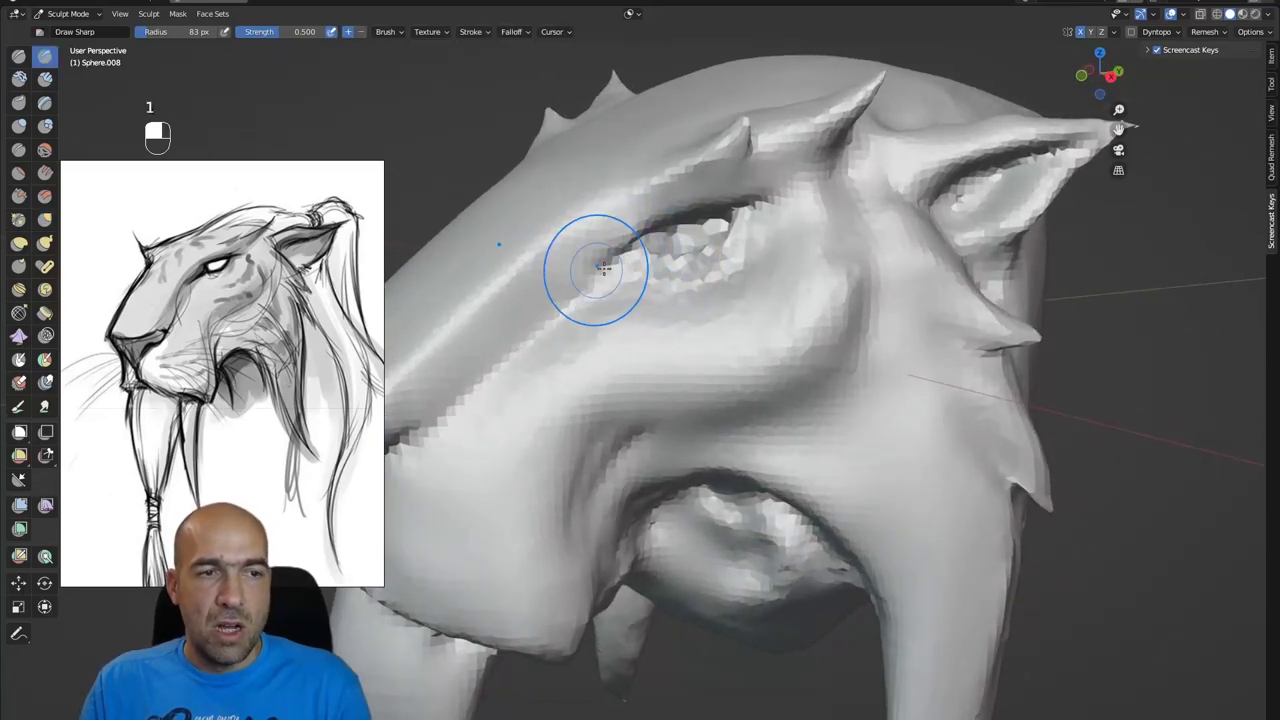
pyautogui.moveTo(640, 248)
pyautogui.keyDown('alt'); pyautogui.mouseDown()
pyautogui.moveTo(694, 267)
pyautogui.moveTo(768, 240)
pyautogui.moveTo(785, 206)
pyautogui.mouseUp(); pyautogui.keyUp('alt')
pyautogui.moveTo(785, 206)
pyautogui.keyDown('ctrl'); pyautogui.mouseDown()
pyautogui.moveTo(831, 168)
pyautogui.moveTo(797, 206)
pyautogui.moveTo(836, 142)
pyautogui.mouseUp(); pyautogui.keyUp('ctrl')
pyautogui.moveTo(854, 94)
pyautogui.mouseDown()
pyautogui.moveTo(820, 124)
pyautogui.moveTo(729, 150)
pyautogui.moveTo(636, 230)
pyautogui.moveTo(705, 253)
pyautogui.moveTo(738, 285)
pyautogui.moveTo(663, 360)
pyautogui.moveTo(640, 318)
pyautogui.mouseUp()
pyautogui.keyDown('alt'); pyautogui.keyDown('shift'); pyautogui.moveTo(637, 374); pyautogui.dragTo(643, 310); pyautogui.keyUp('shift'); pyautogui.keyUp('alt')
pyautogui.keyDown('ctrl'); pyautogui.keyDown('alt'); pyautogui.moveTo(643, 310); pyautogui.dragTo(628, 398); pyautogui.keyUp('alt'); pyautogui.keyUp('ctrl')
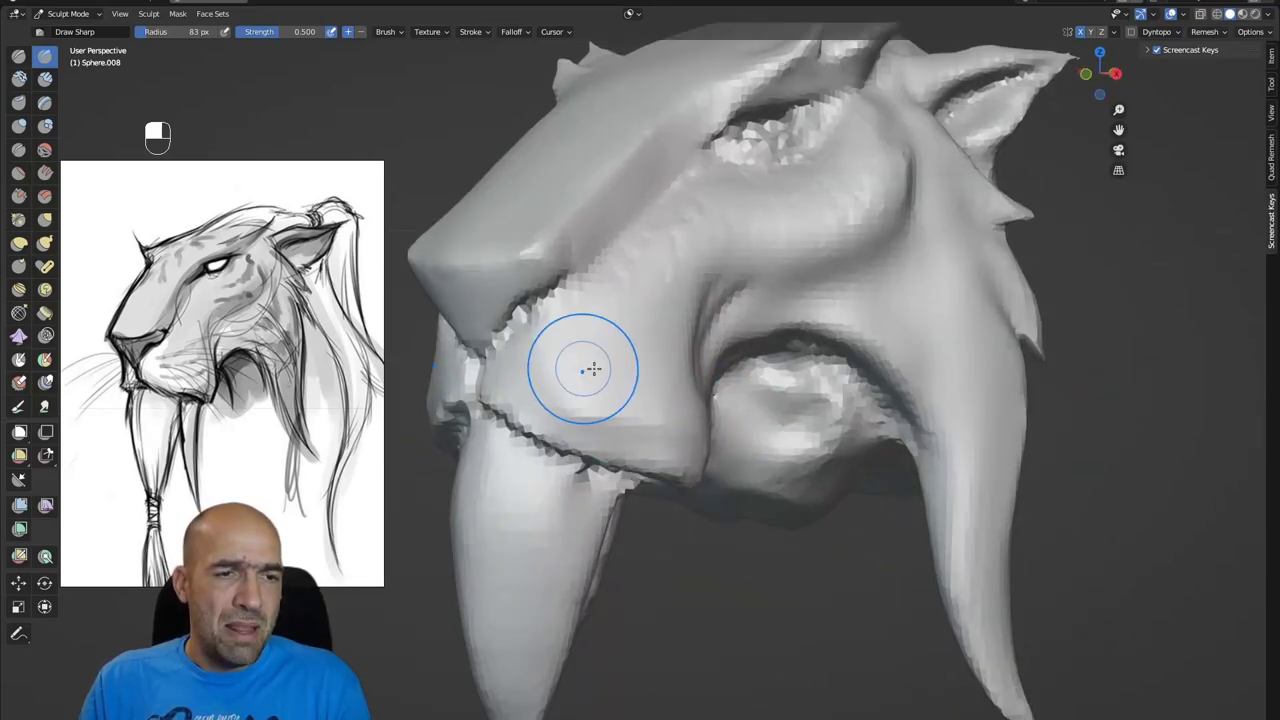
# - Carve a crease down into the long cheek tuft behind the mouth with Draw Sharp at 59 px, and pinch its edge with Pinch/Magnify
pyautogui.keyDown('alt'); pyautogui.moveTo(756, 340); pyautogui.dragTo(790, 345); pyautogui.keyUp('alt')
pyautogui.moveTo(772, 360)
pyautogui.keyDown('ctrl'); pyautogui.mouseDown()
pyautogui.moveTo(769, 385)
pyautogui.moveTo(815, 405)
pyautogui.moveTo(852, 446)
pyautogui.mouseUp(); pyautogui.keyUp('ctrl')
pyautogui.keyDown('ctrl'); pyautogui.moveTo(850, 378); pyautogui.dragTo(900, 454); pyautogui.keyUp('ctrl')
pyautogui.moveTo(890, 408)
pyautogui.keyDown('ctrl'); pyautogui.mouseDown()
pyautogui.moveTo(934, 440)
pyautogui.moveTo(911, 377)
pyautogui.moveTo(882, 374)
pyautogui.mouseUp(); pyautogui.keyUp('ctrl')
pyautogui.press('[')
pyautogui.press('[')
pyautogui.press('[')
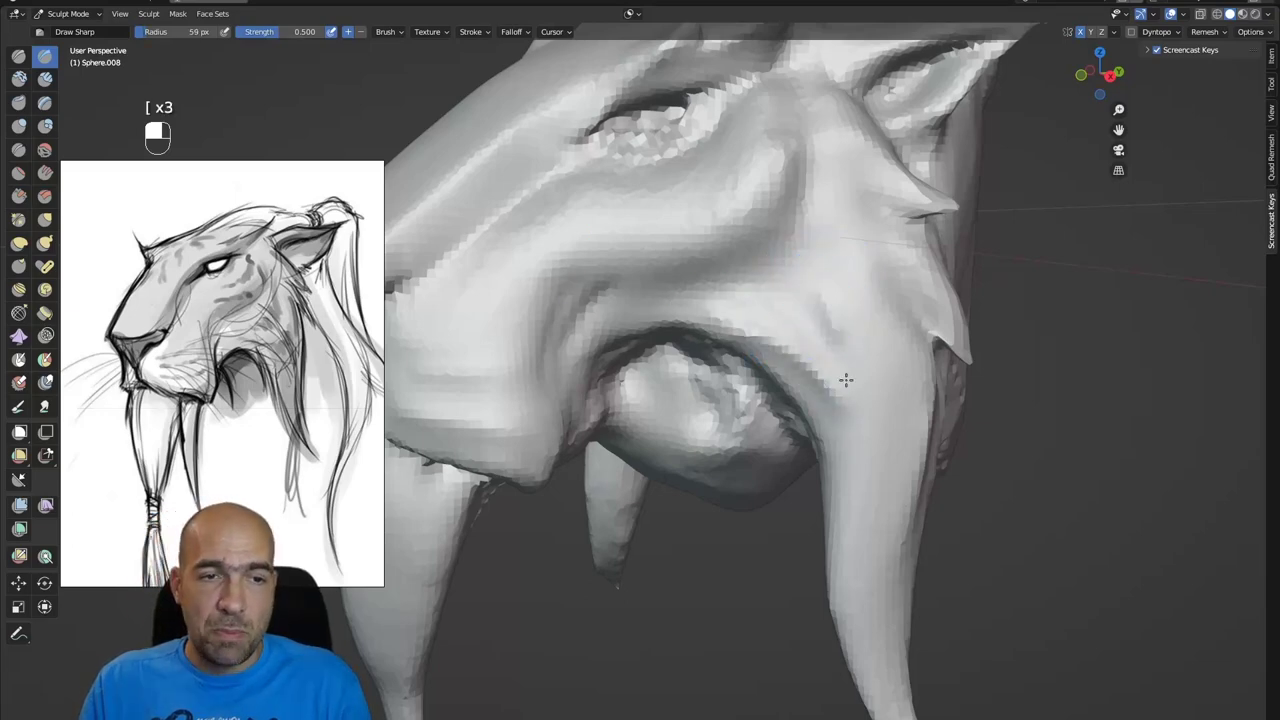
pyautogui.moveTo(845, 411)
pyautogui.keyDown('alt'); pyautogui.mouseDown()
pyautogui.moveTo(810, 396)
pyautogui.moveTo(858, 414)
pyautogui.mouseUp(); pyautogui.keyUp('alt')
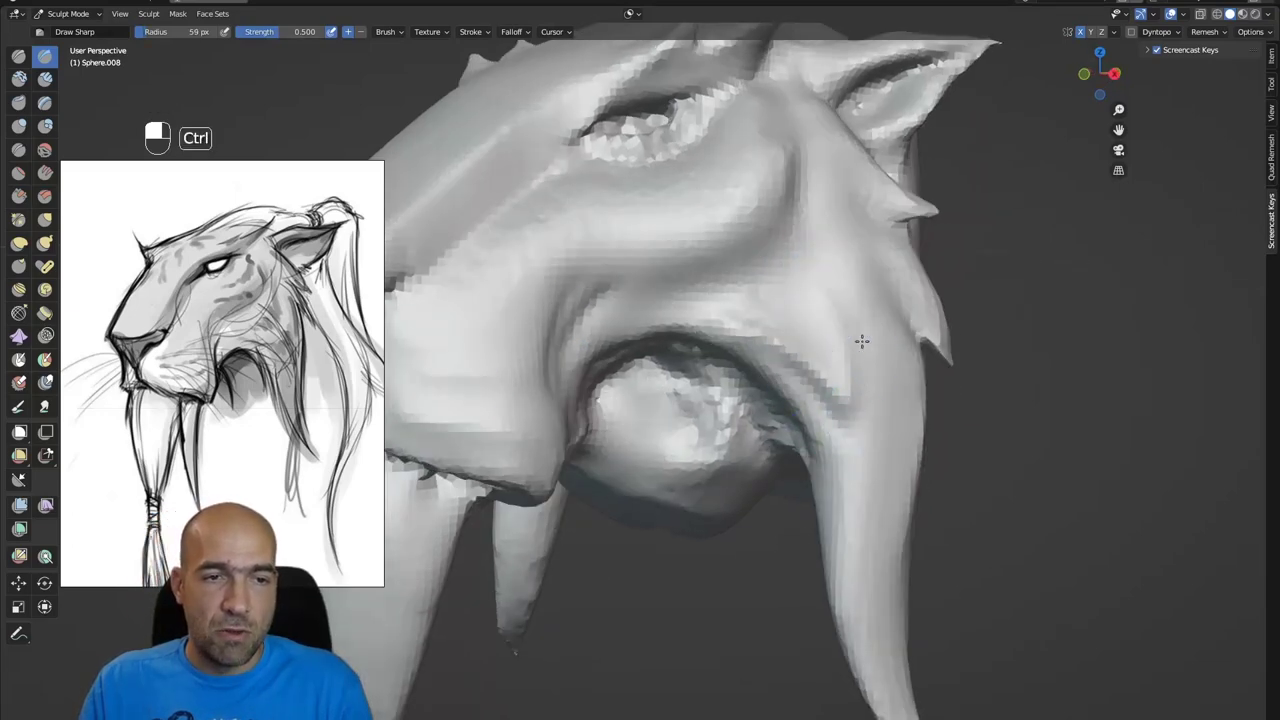
pyautogui.moveTo(860, 340)
pyautogui.keyDown('ctrl'); pyautogui.mouseDown()
pyautogui.moveTo(854, 478)
pyautogui.moveTo(855, 430)
pyautogui.mouseUp(); pyautogui.keyUp('ctrl')
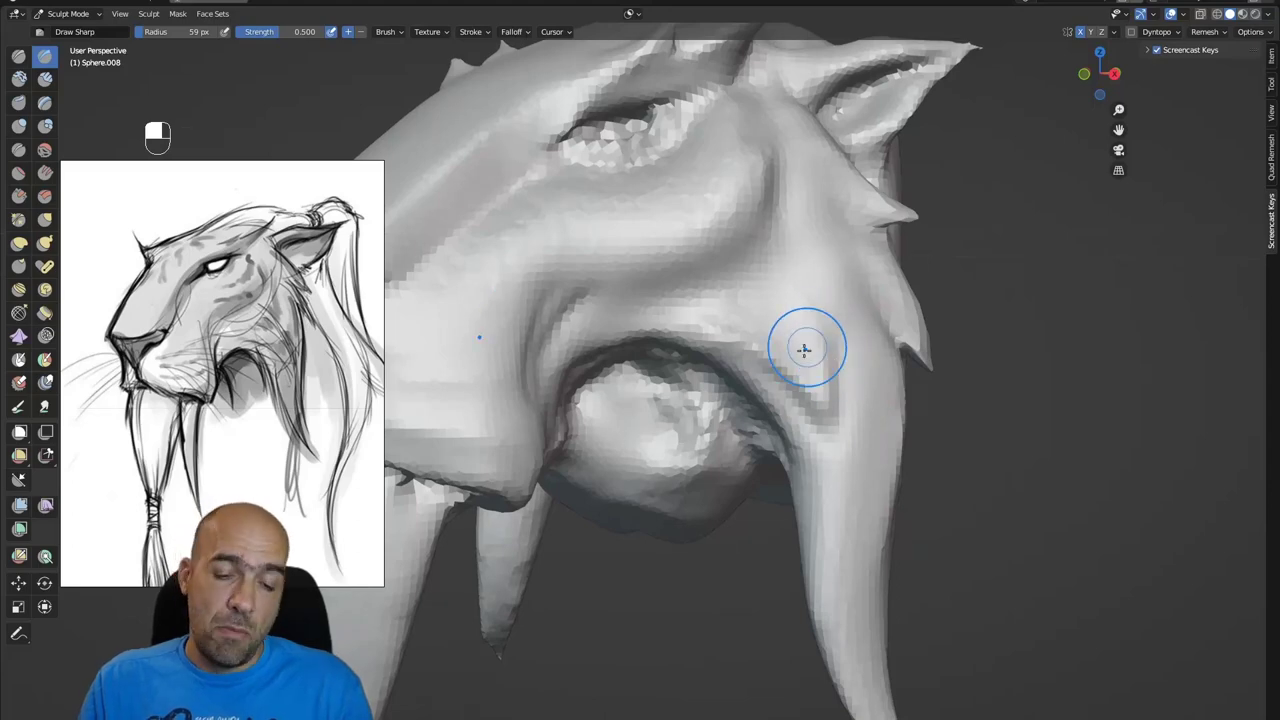
pyautogui.press('p')
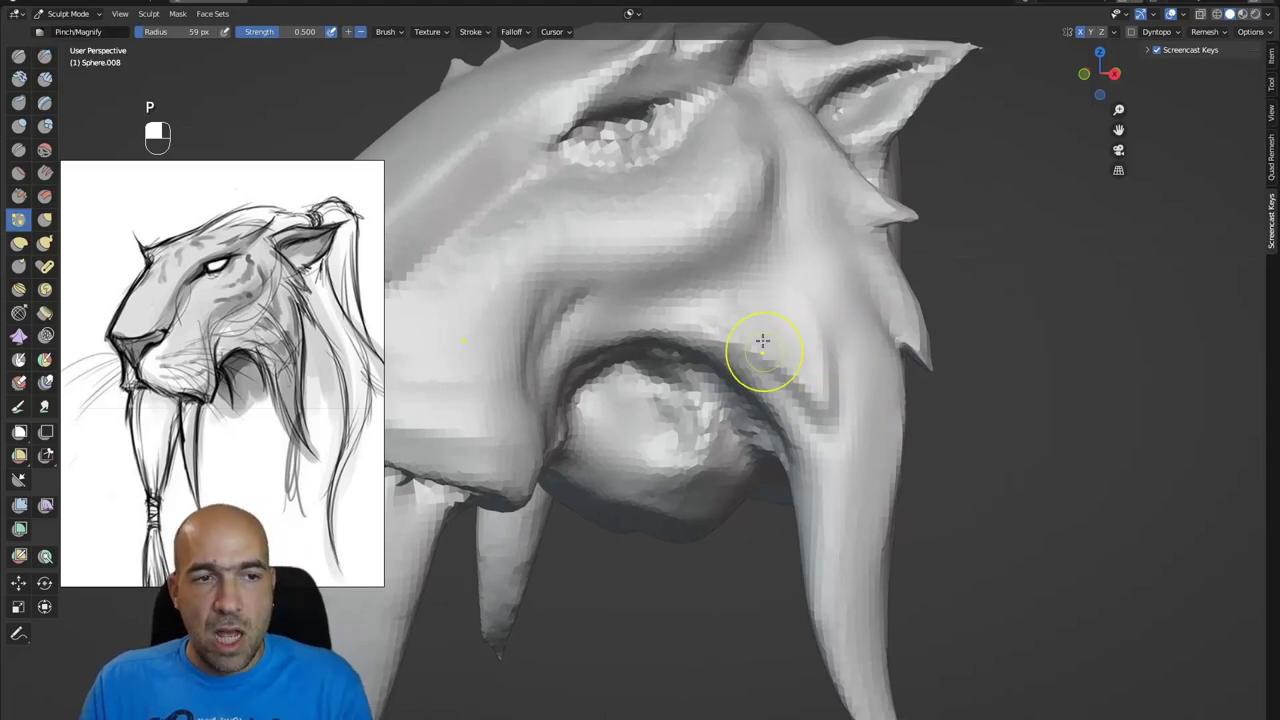
# - Deepen the crease behind the cheekbone and extend it up toward the ear with Draw Sharp at a 59 px radius
pyautogui.moveTo(766, 280); pyautogui.dragTo(880, 300, button='middle')
pyautogui.press('1')
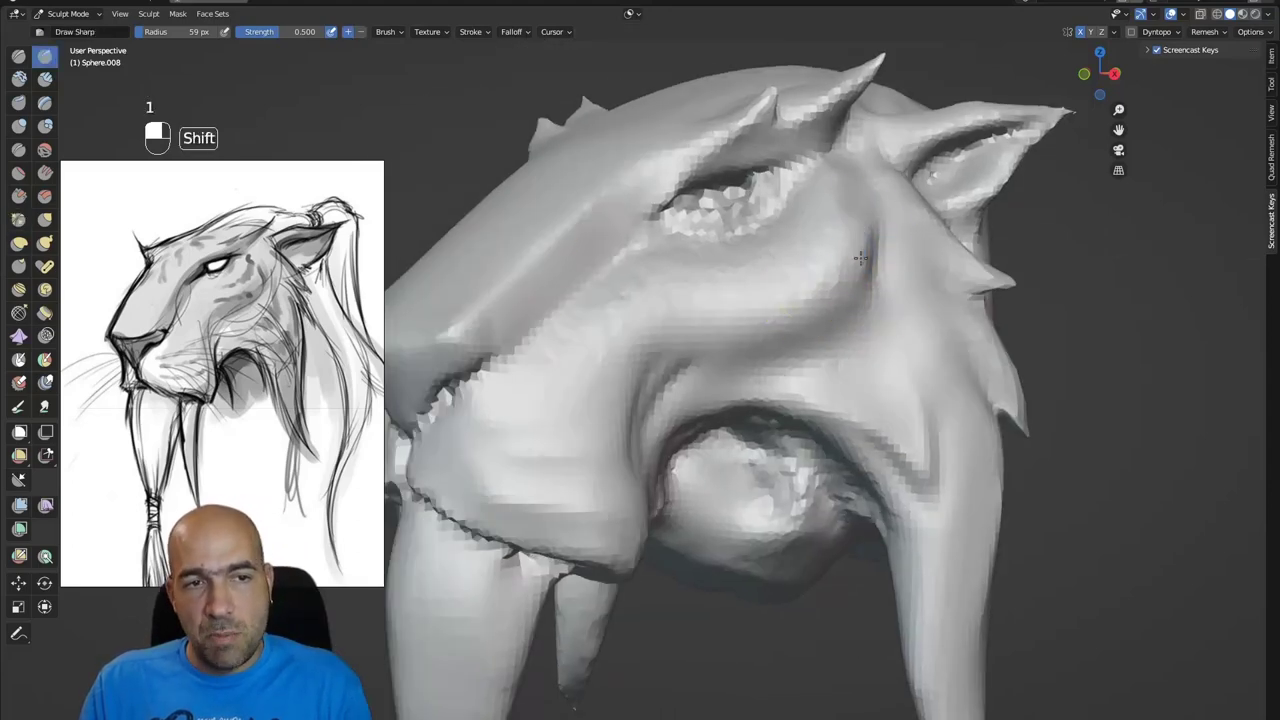
pyautogui.keyDown('ctrl'); pyautogui.moveTo(870, 188); pyautogui.dragTo(877, 272); pyautogui.keyUp('ctrl')
pyautogui.keyDown('ctrl'); pyautogui.moveTo(876, 145); pyautogui.dragTo(890, 173); pyautogui.keyUp('ctrl')
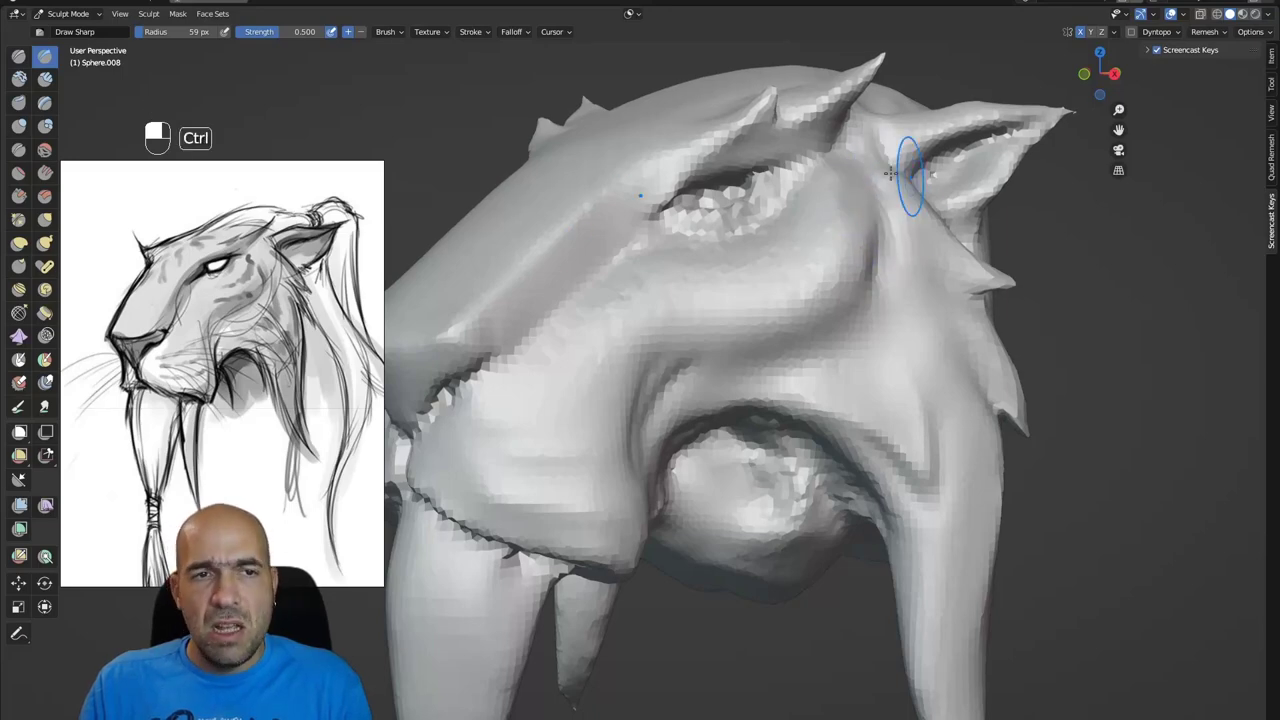
# - Adjust the silhouette of the top of the skull with Grab at a 107 px radius
pyautogui.moveTo(861, 129)
pyautogui.keyDown('alt'); pyautogui.mouseDown()
pyautogui.moveTo(848, 143)
pyautogui.moveTo(880, 165)
pyautogui.moveTo(822, 172)
pyautogui.mouseUp(); pyautogui.keyUp('alt')
pyautogui.keyDown('ctrl'); pyautogui.keyDown('alt'); pyautogui.moveTo(822, 172); pyautogui.dragTo(808, 280); pyautogui.keyUp('alt'); pyautogui.keyUp('ctrl')
pyautogui.press('g')
pyautogui.press(']')
pyautogui.press(']')
pyautogui.press(']')
pyautogui.press(']')
pyautogui.press(']')
pyautogui.press(']')
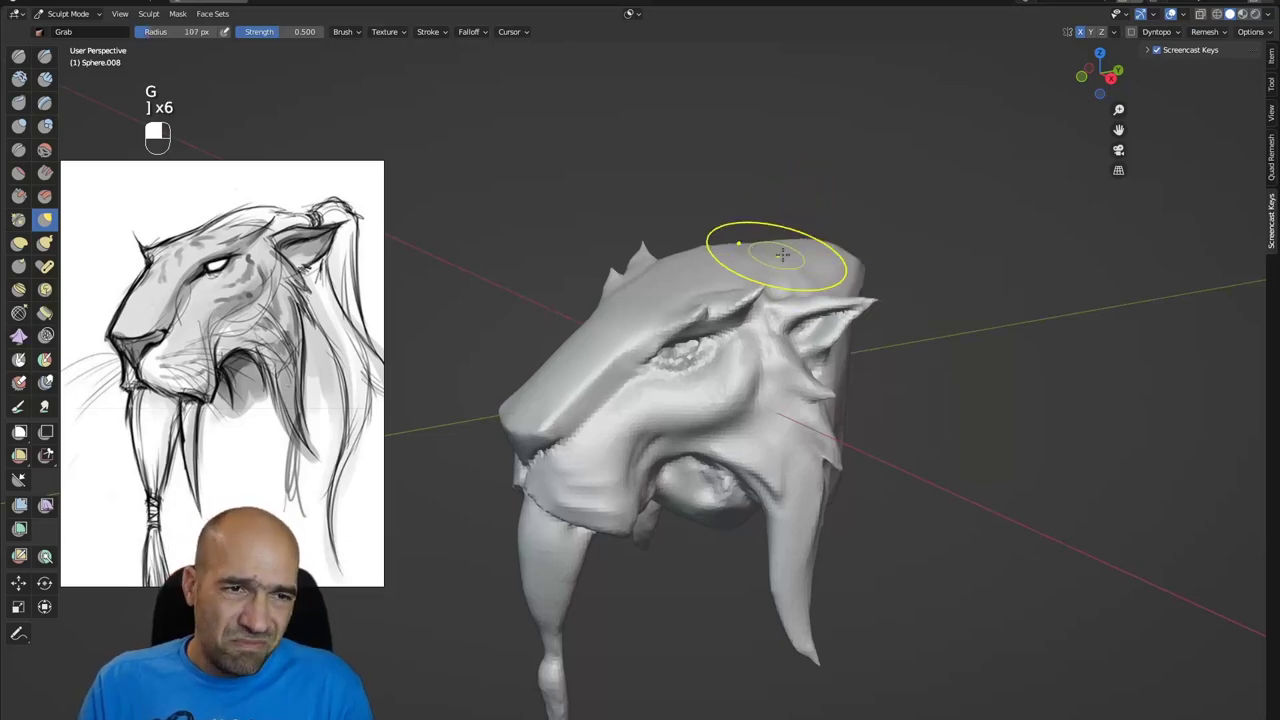
pyautogui.keyDown('alt'); pyautogui.moveTo(757, 251); pyautogui.dragTo(833, 237); pyautogui.keyUp('alt')
# - Flatten the top of the nose near its tip with Scrape/Peaks and adjust the nose bridge profile with Grab, both at 107 px
pyautogui.moveTo(690, 404)
pyautogui.keyDown('alt'); pyautogui.keyDown('shift'); pyautogui.mouseDown()
pyautogui.moveTo(723, 346)
pyautogui.moveTo(700, 366)
pyautogui.moveTo(700, 351)
pyautogui.mouseUp(); pyautogui.keyUp('shift'); pyautogui.keyUp('alt')
pyautogui.press('3')
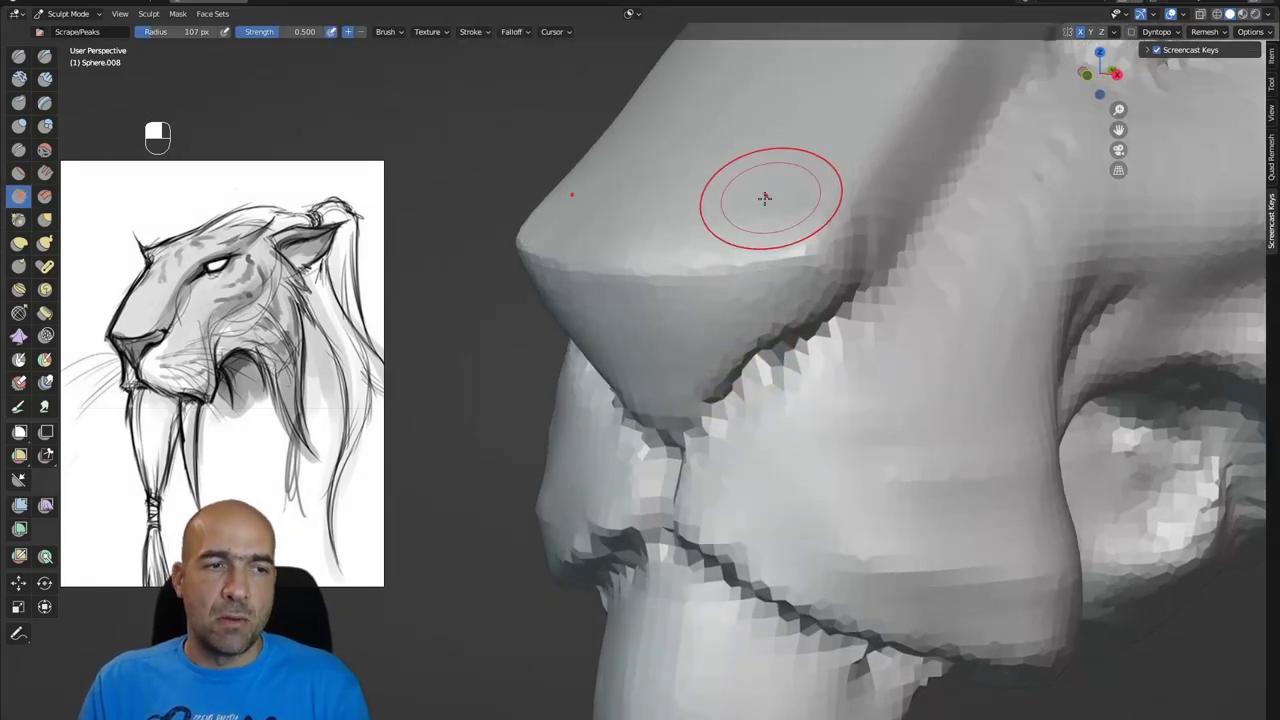
pyautogui.keyDown('ctrl'); pyautogui.keyDown('alt'); pyautogui.moveTo(764, 197); pyautogui.dragTo(658, 258); pyautogui.keyUp('alt'); pyautogui.keyUp('ctrl')
pyautogui.press('g')
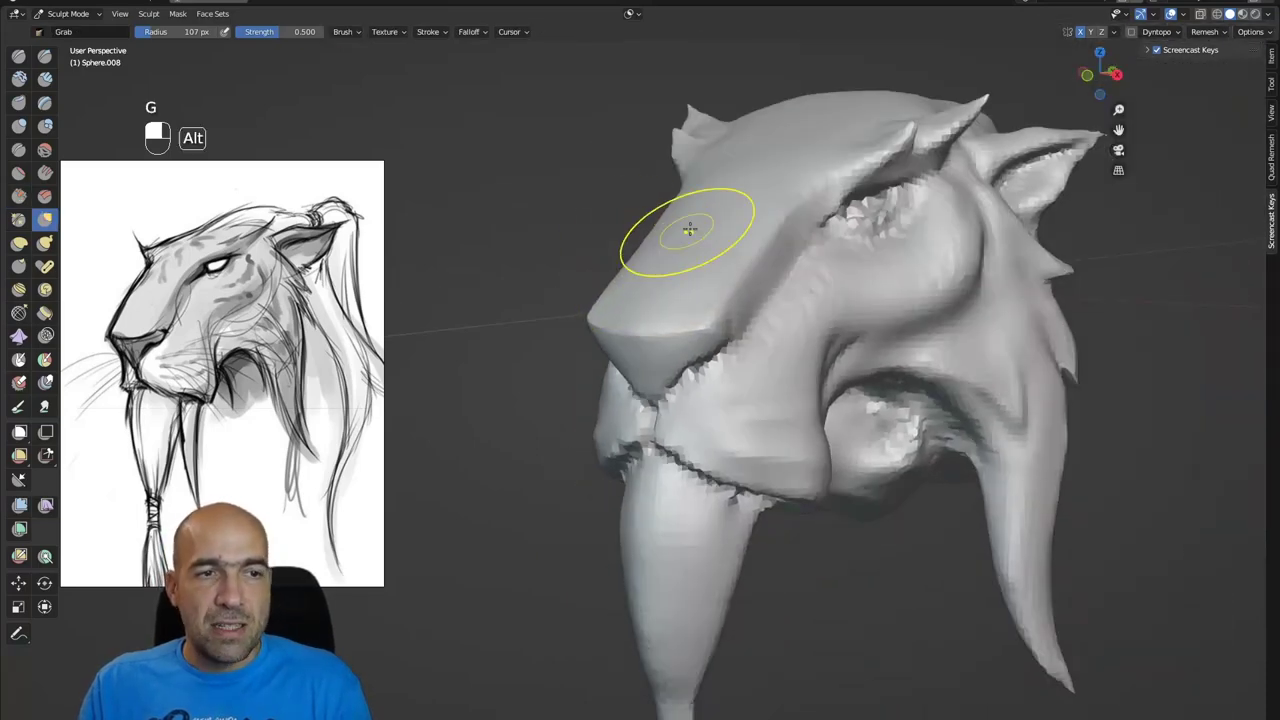
pyautogui.keyDown('alt'); pyautogui.moveTo(690, 230); pyautogui.dragTo(727, 243); pyautogui.keyUp('alt')
# - Flatten the nose bridge from the brow down to the nose tip with Scrape/Peaks at a 107 px radius
pyautogui.press('3')
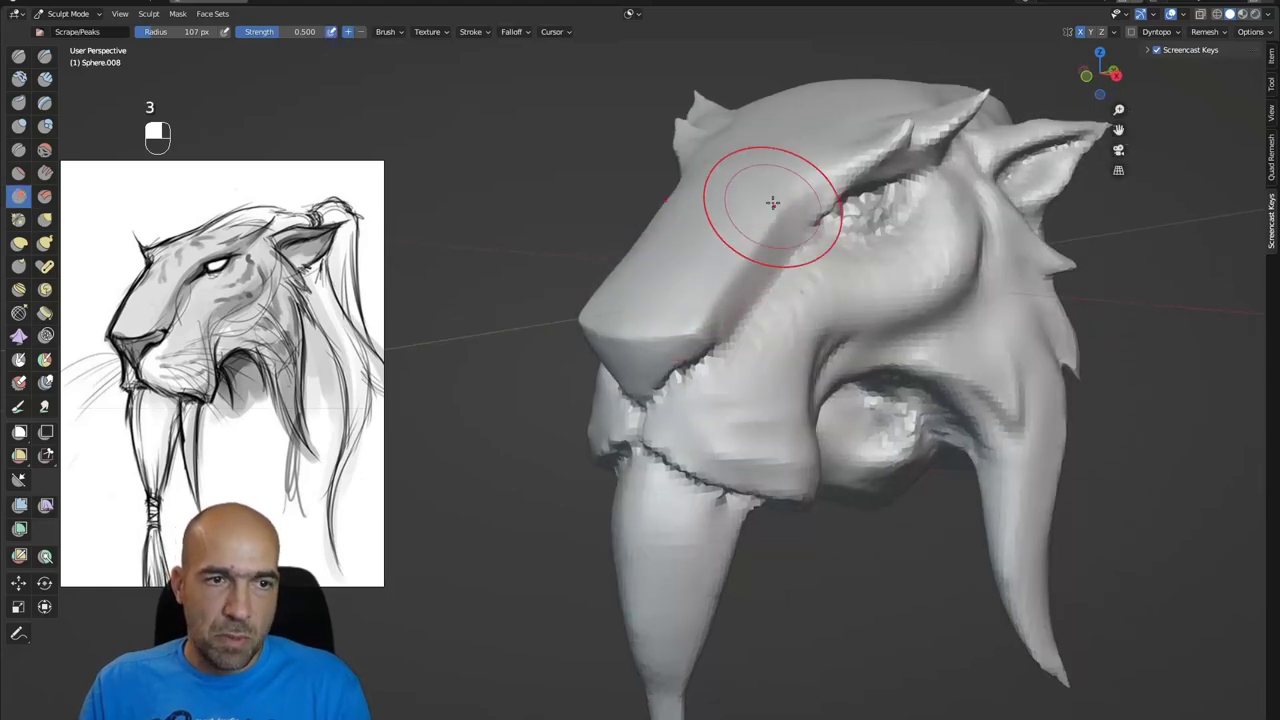
pyautogui.moveTo(773, 203); pyautogui.dragTo(740, 224)
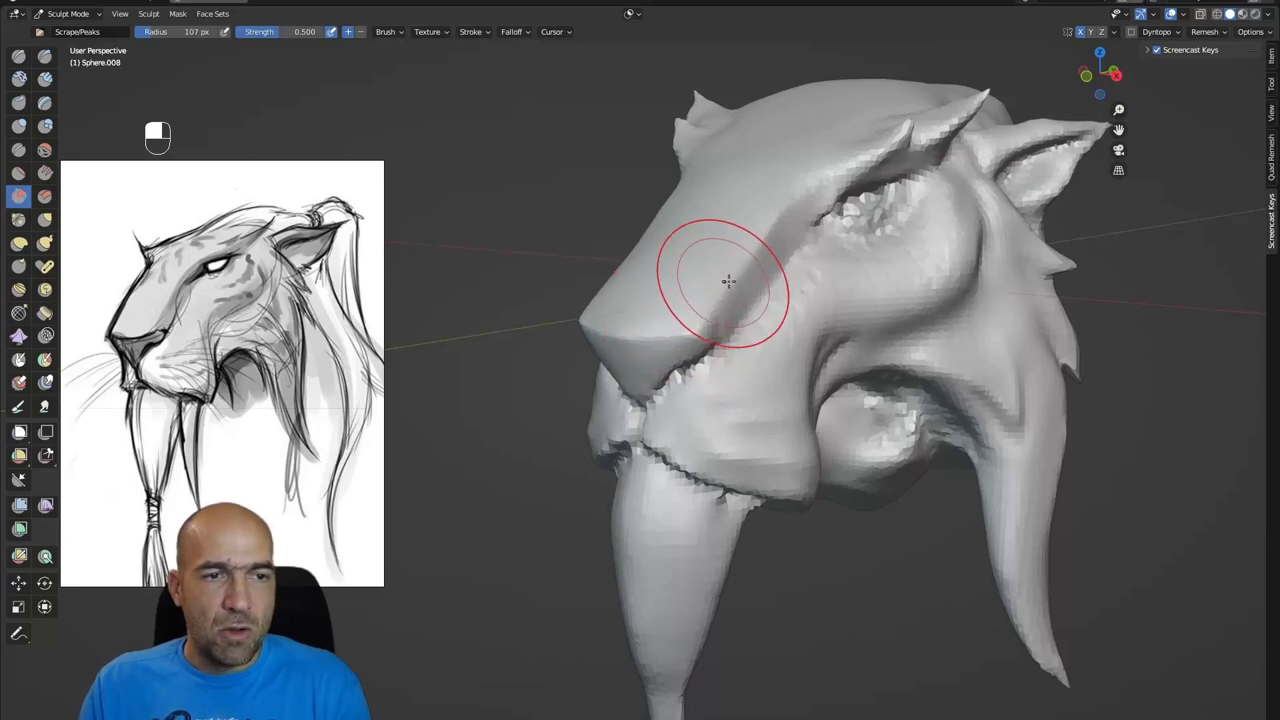
pyautogui.keyDown('alt'); pyautogui.moveTo(708, 341); pyautogui.dragTo(723, 350); pyautogui.keyUp('alt')
pyautogui.moveTo(720, 346)
pyautogui.keyDown('alt'); pyautogui.mouseDown()
pyautogui.moveTo(716, 334)
pyautogui.moveTo(694, 383)
pyautogui.moveTo(680, 377)
pyautogui.mouseUp(); pyautogui.keyUp('alt')
pyautogui.keyDown('ctrl'); pyautogui.keyDown('alt'); pyautogui.moveTo(718, 472); pyautogui.dragTo(725, 441); pyautogui.keyUp('alt'); pyautogui.keyUp('ctrl')
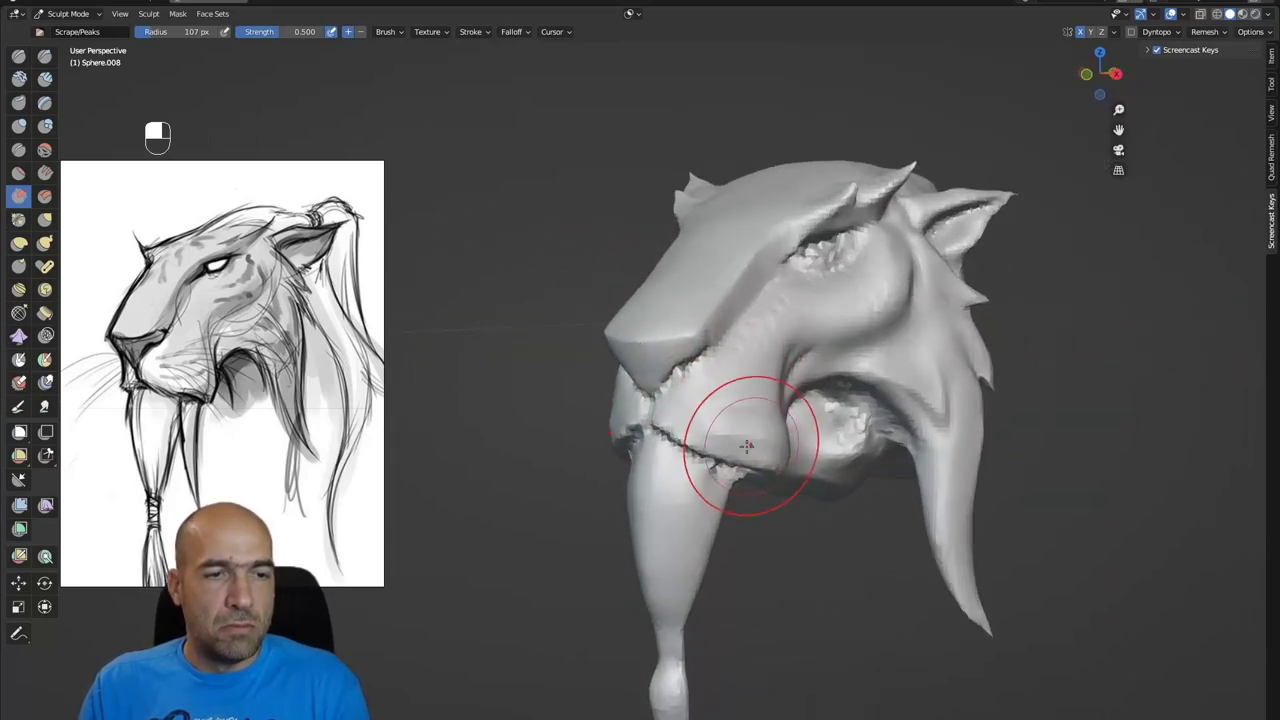
pyautogui.keyDown('ctrl'); pyautogui.keyDown('alt'); pyautogui.moveTo(724, 485); pyautogui.dragTo(720, 405); pyautogui.keyUp('alt'); pyautogui.keyUp('ctrl')
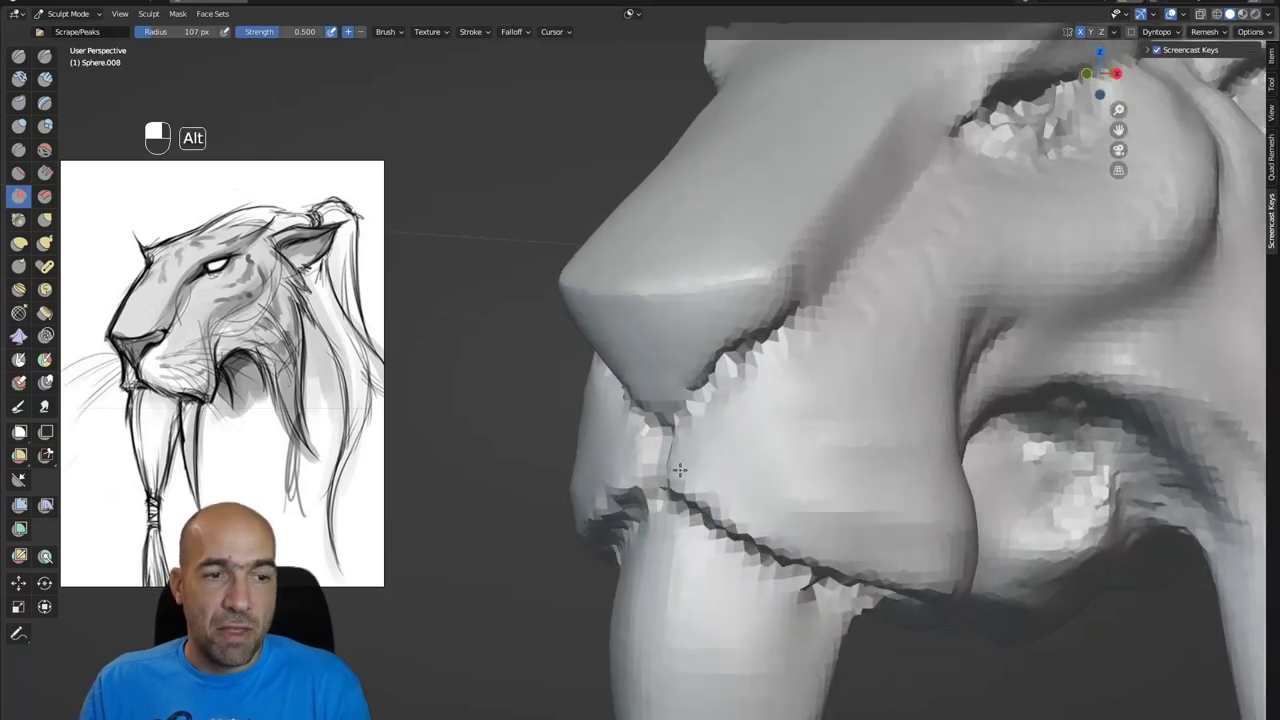
# - Sharpen the centre crease of the muzzle with Pinch/Magnify and build up the upper lip with Draw, both at a 107 px radius
pyautogui.moveTo(688, 472)
pyautogui.keyDown('alt'); pyautogui.mouseDown()
pyautogui.moveTo(671, 477)
pyautogui.moveTo(712, 476)
pyautogui.mouseUp(); pyautogui.keyUp('alt')
pyautogui.press('p')
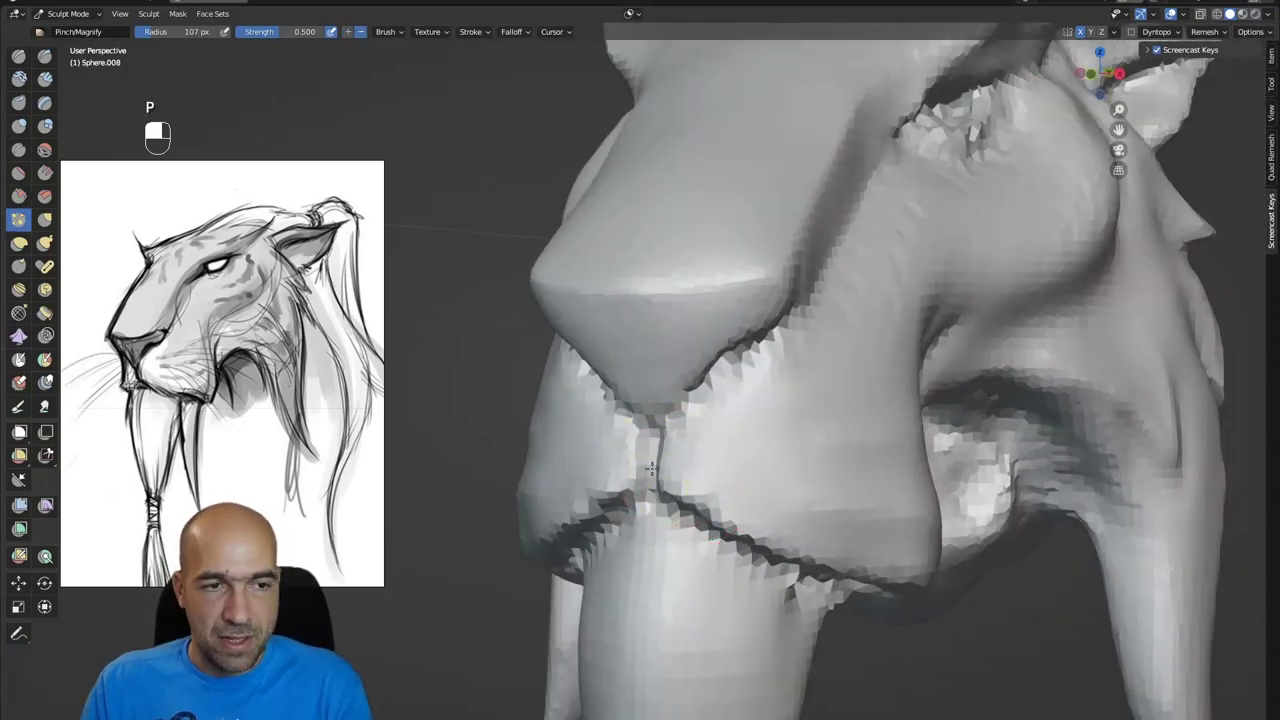
pyautogui.press('x')
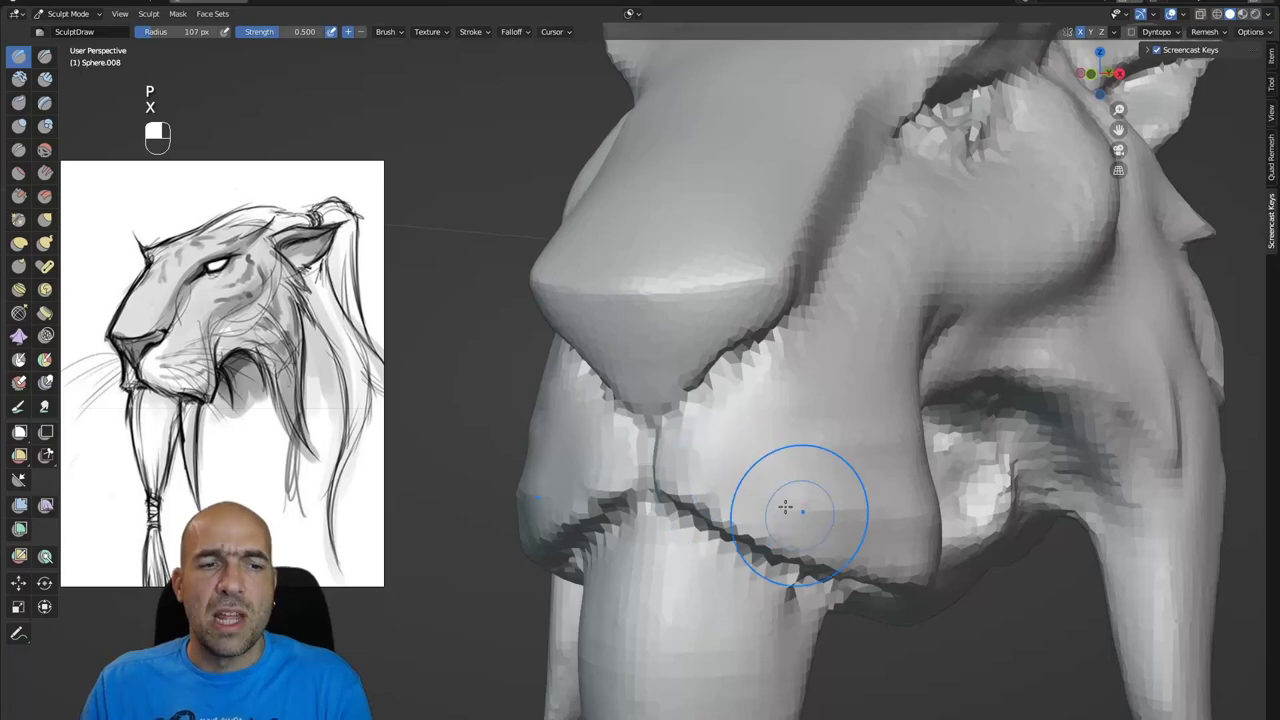
pyautogui.moveTo(750, 495)
pyautogui.mouseDown()
pyautogui.moveTo(890, 545)
pyautogui.moveTo(830, 569)
pyautogui.moveTo(834, 390)
pyautogui.moveTo(715, 440)
pyautogui.mouseUp()
pyautogui.moveTo(850, 345)
pyautogui.keyDown('alt'); pyautogui.mouseDown()
pyautogui.moveTo(880, 380)
pyautogui.moveTo(868, 355)
pyautogui.moveTo(840, 405)
pyautogui.moveTo(790, 449)
pyautogui.mouseUp(); pyautogui.keyUp('alt')
# - Refine the creases around the cheek and beside the nose bridge with Draw Sharp at a 77 px radius
pyautogui.press('1')
pyautogui.press('[')
pyautogui.press('[')
pyautogui.press('[')
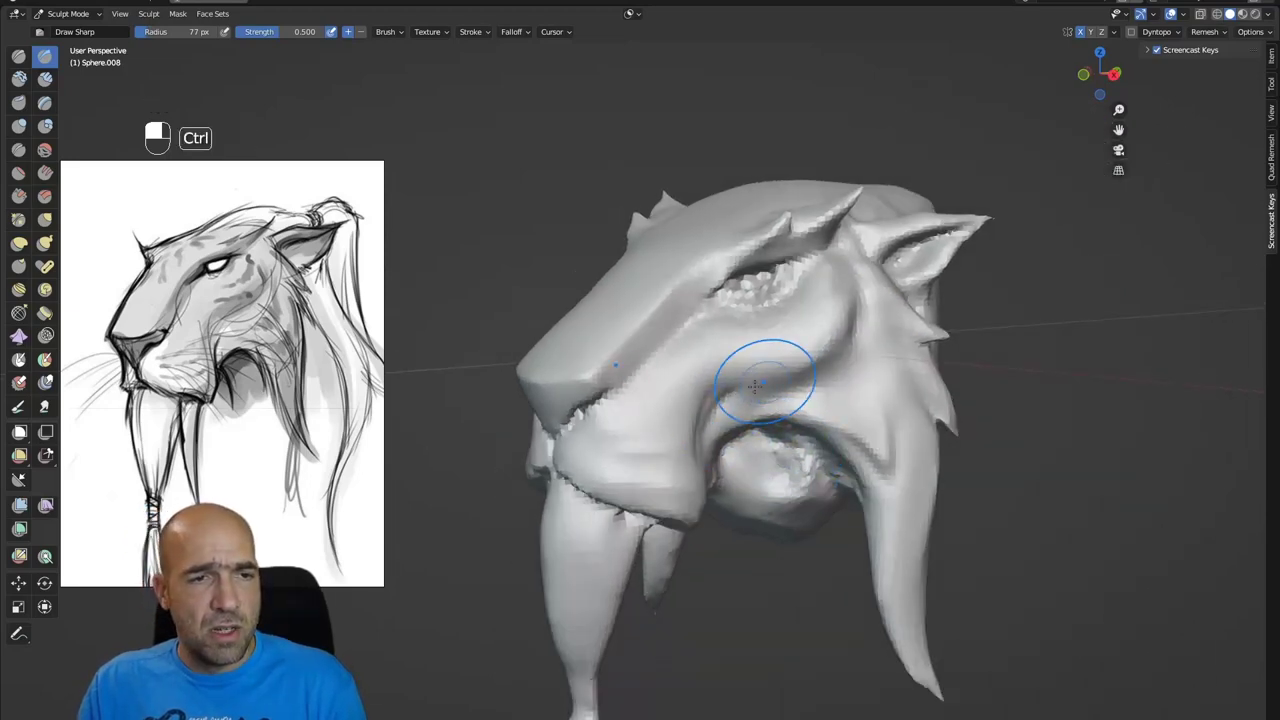
pyautogui.moveTo(629, 332)
pyautogui.keyDown('alt'); pyautogui.mouseDown()
pyautogui.moveTo(642, 340)
pyautogui.moveTo(686, 318)
pyautogui.mouseUp(); pyautogui.keyUp('alt')
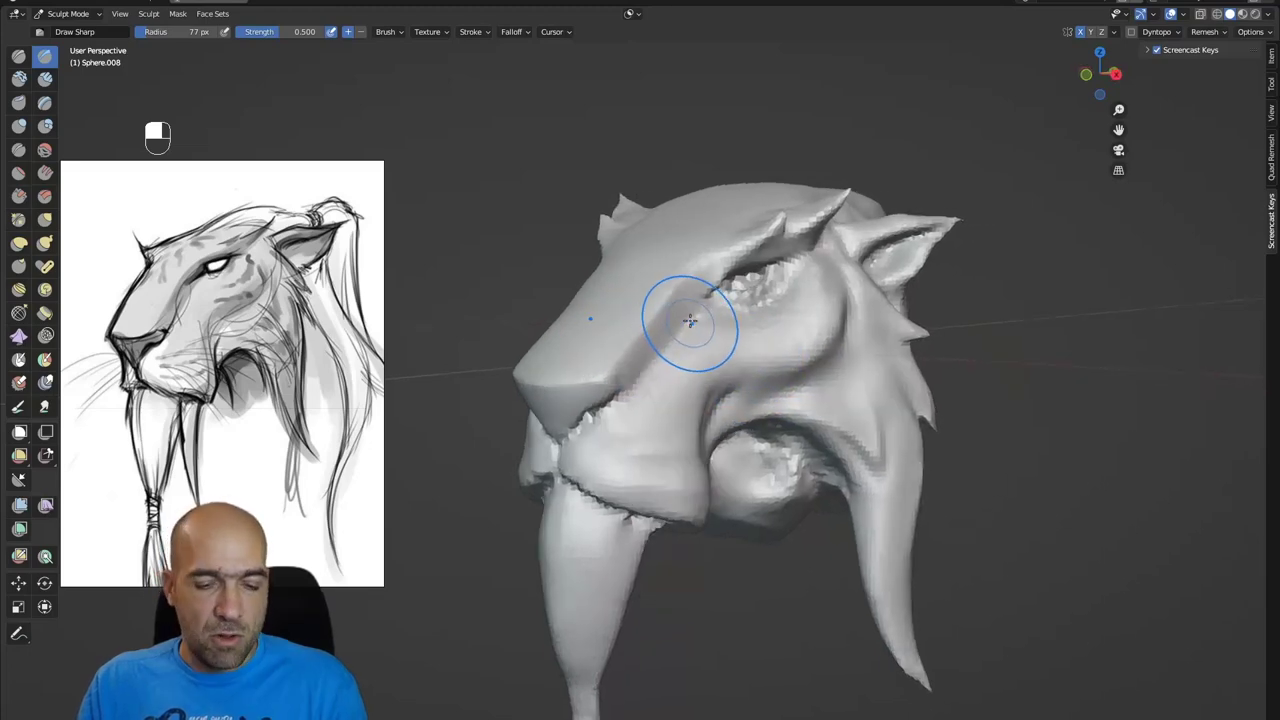
# - Tighten the brow edge between the nose bridge and the eye with Pinch/Magnify at a 94 px radius
pyautogui.press('p')
pyautogui.press(']')
pyautogui.press(']')
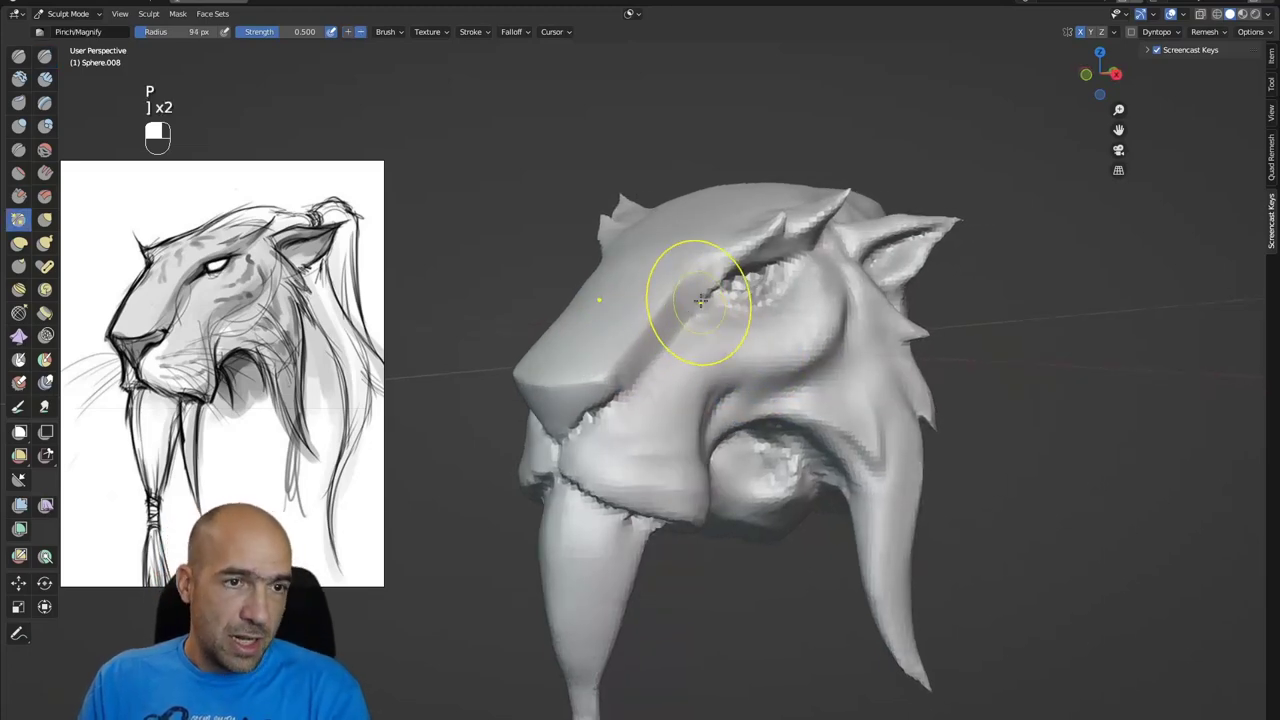
pyautogui.moveTo(656, 305)
pyautogui.keyDown('alt'); pyautogui.mouseDown()
pyautogui.moveTo(646, 294)
pyautogui.moveTo(679, 270)
pyautogui.mouseUp(); pyautogui.keyUp('alt')
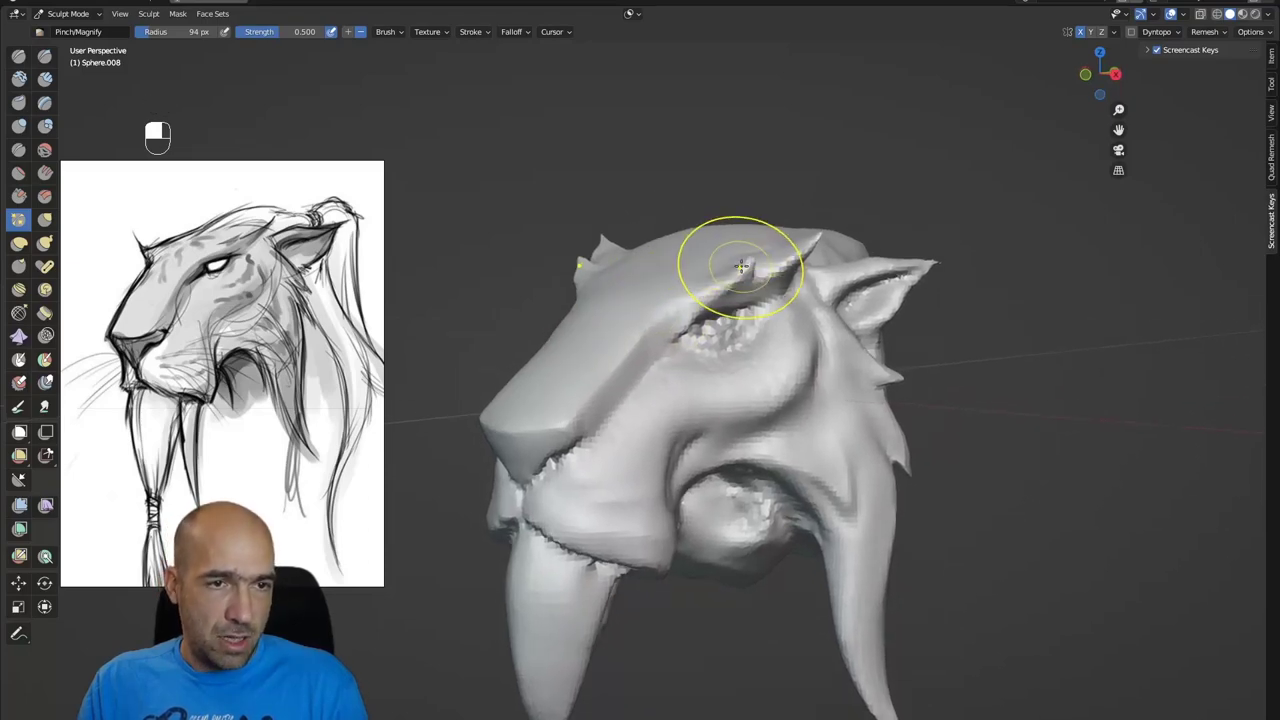
# - Adjust the shape of the brow above the eye with Grab at a 94 px radius
pyautogui.press('g')
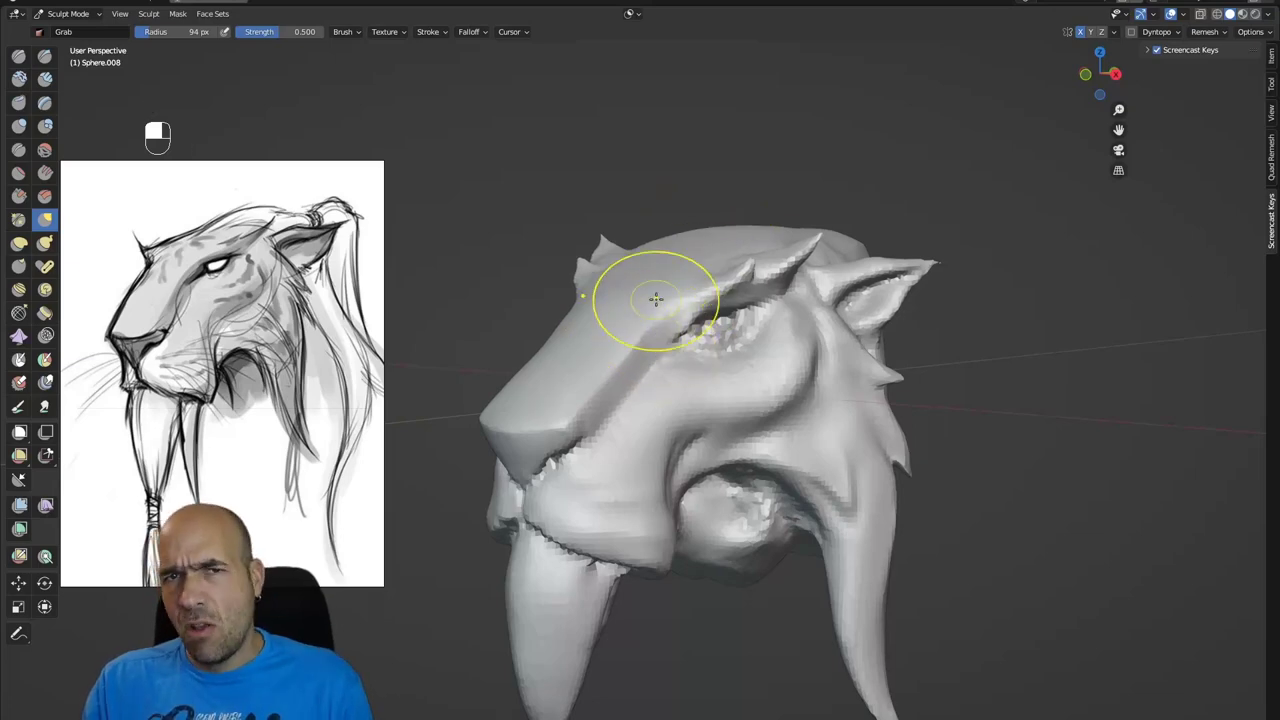
pyautogui.keyDown('alt'); pyautogui.keyDown('shift'); pyautogui.moveTo(752, 335); pyautogui.dragTo(764, 236); pyautogui.keyUp('shift'); pyautogui.keyUp('alt')
pyautogui.keyDown('alt'); pyautogui.moveTo(740, 262); pyautogui.dragTo(780, 252); pyautogui.keyUp('alt')
# - Sharpen the mouth line across the front of the muzzle with Draw Sharp at a 94 px radius
pyautogui.keyDown('ctrl'); pyautogui.keyDown('alt'); pyautogui.moveTo(665, 500); pyautogui.dragTo(655, 395); pyautogui.keyUp('alt'); pyautogui.keyUp('ctrl')
pyautogui.keyDown('alt'); pyautogui.keyDown('shift'); pyautogui.moveTo(655, 395); pyautogui.dragTo(638, 430); pyautogui.keyUp('shift'); pyautogui.keyUp('alt')
pyautogui.keyDown('alt'); pyautogui.moveTo(638, 430); pyautogui.dragTo(672, 420); pyautogui.keyUp('alt')
pyautogui.press('1')
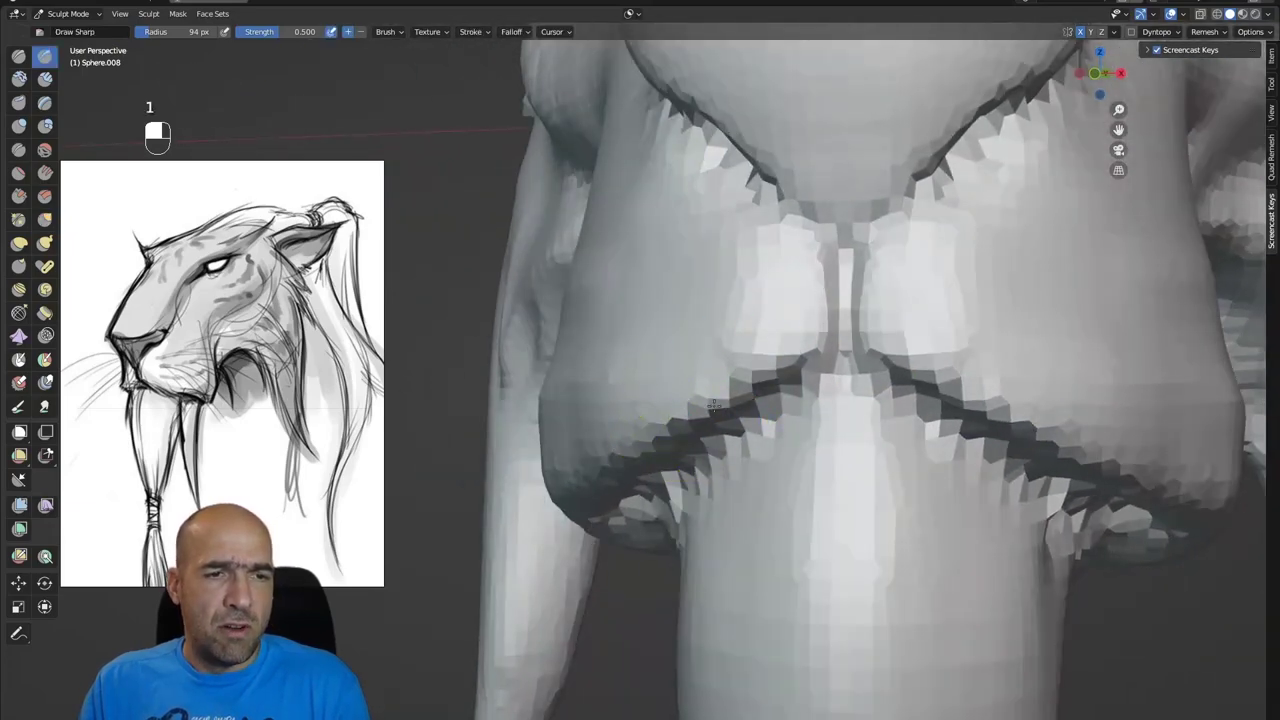
pyautogui.keyDown('ctrl'); pyautogui.keyDown('alt'); pyautogui.moveTo(785, 308); pyautogui.dragTo(786, 400); pyautogui.keyUp('alt'); pyautogui.keyUp('ctrl')
pyautogui.moveTo(842, 365)
pyautogui.keyDown('alt'); pyautogui.mouseDown()
pyautogui.moveTo(777, 346)
pyautogui.moveTo(769, 323)
pyautogui.moveTo(774, 380)
pyautogui.moveTo(689, 405)
pyautogui.mouseUp(); pyautogui.keyUp('alt')
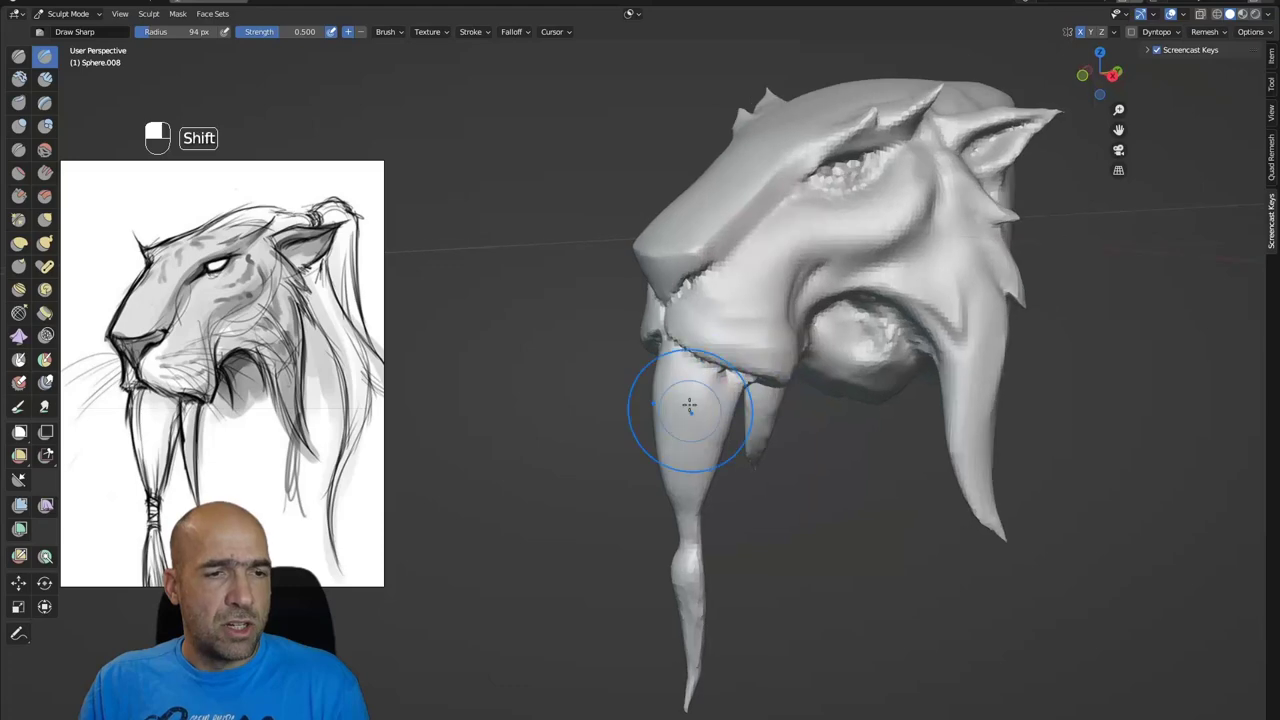
# - Refine the crease between the cheek and the base of the ear with Draw Sharp at a 94 px radius
pyautogui.keyDown('alt'); pyautogui.moveTo(712, 479); pyautogui.dragTo(750, 445); pyautogui.keyUp('alt')
pyautogui.moveTo(900, 300)
pyautogui.keyDown('alt'); pyautogui.keyDown('shift'); pyautogui.mouseDown()
pyautogui.moveTo(777, 414)
pyautogui.moveTo(810, 330)
pyautogui.moveTo(671, 269)
pyautogui.mouseUp(); pyautogui.keyUp('shift'); pyautogui.keyUp('alt')
pyautogui.press('1')
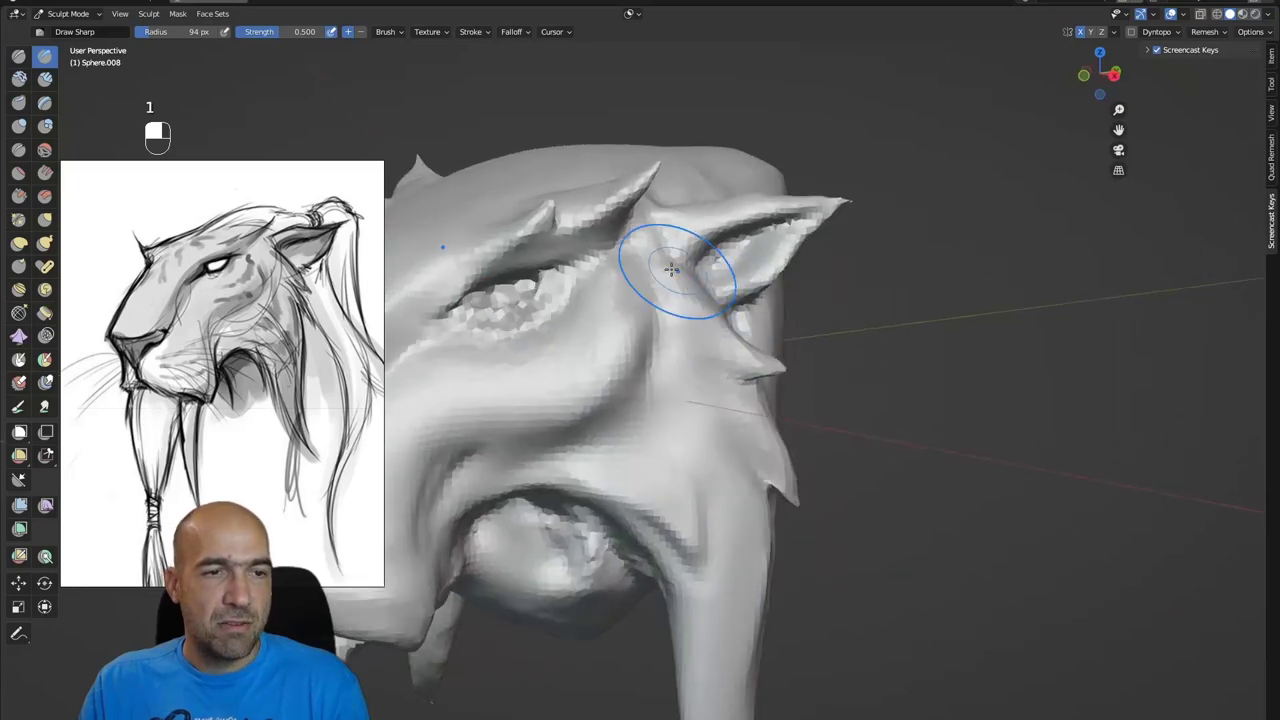
pyautogui.keyDown('ctrl'); pyautogui.keyDown('alt'); pyautogui.moveTo(772, 388); pyautogui.dragTo(802, 363); pyautogui.keyUp('alt'); pyautogui.keyUp('ctrl')
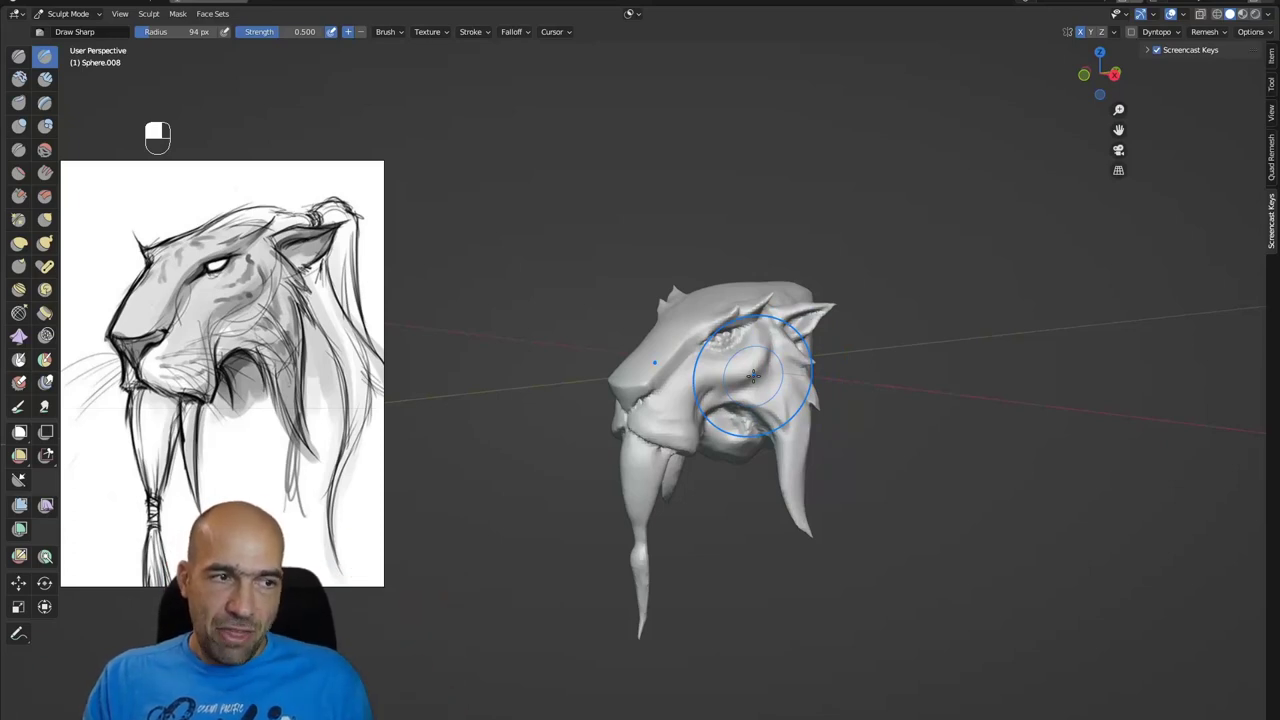
# - Check the overall head shape from the side, three-quarter and front views against the reference drawing
pyautogui.moveTo(795, 410)
pyautogui.keyDown('alt'); pyautogui.mouseDown()
pyautogui.moveTo(766, 466)
pyautogui.moveTo(680, 394)
pyautogui.mouseUp(); pyautogui.keyUp('alt')
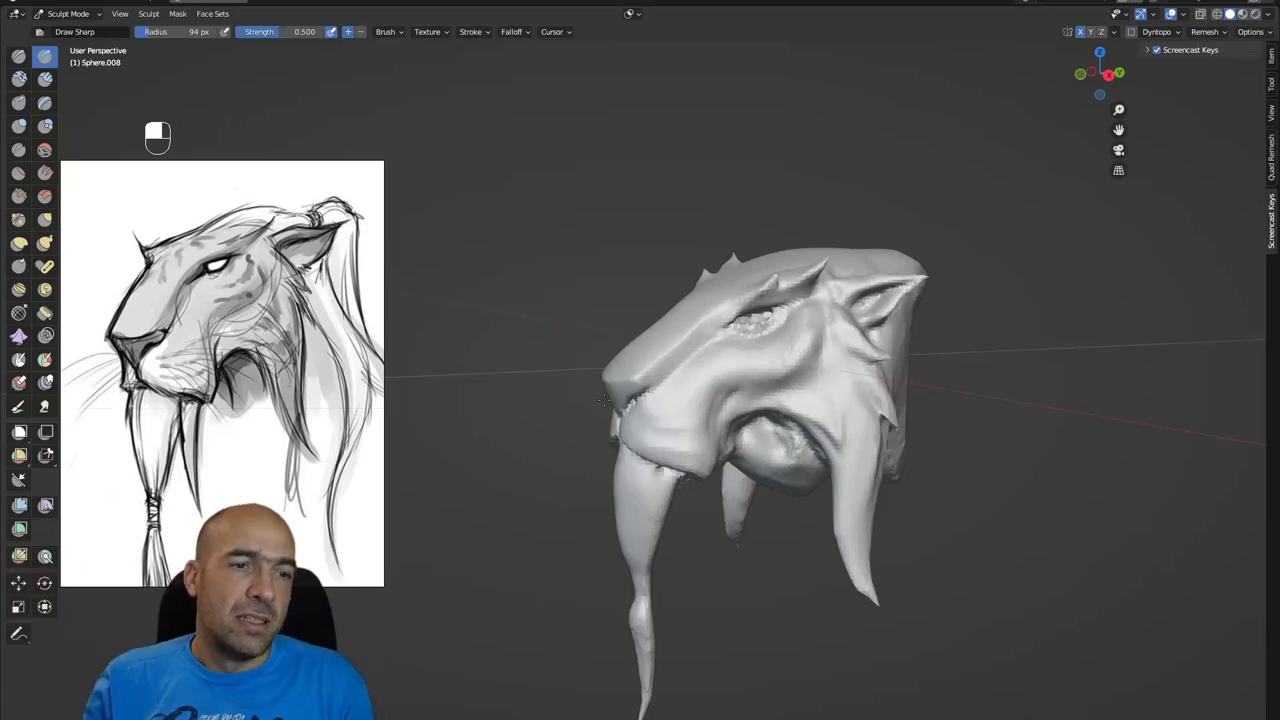
pyautogui.keyDown('alt'); pyautogui.moveTo(709, 479); pyautogui.dragTo(752, 484); pyautogui.keyUp('alt')
pyautogui.keyDown('ctrl'); pyautogui.keyDown('alt'); pyautogui.moveTo(740, 540); pyautogui.dragTo(735, 480); pyautogui.keyUp('alt'); pyautogui.keyUp('ctrl')
pyautogui.keyDown('alt'); pyautogui.moveTo(725, 485); pyautogui.dragTo(749, 494); pyautogui.keyUp('alt')
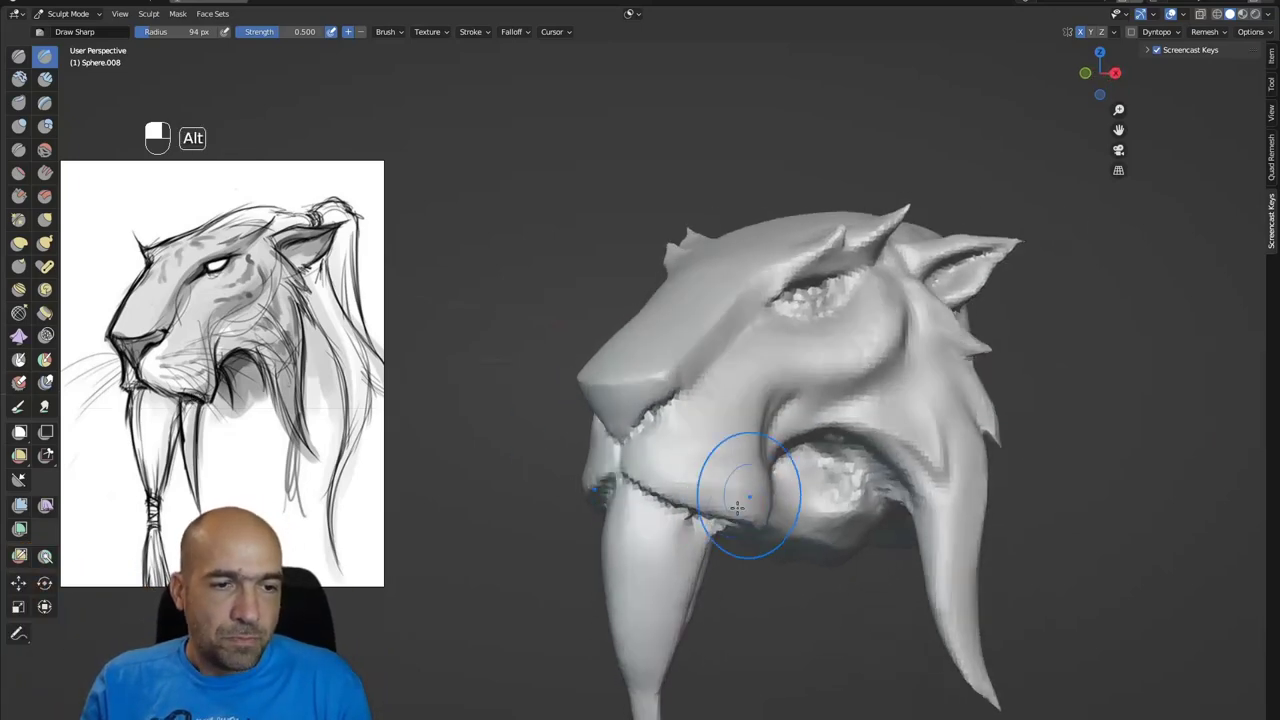
pyautogui.keyDown('alt'); pyautogui.moveTo(780, 410); pyautogui.dragTo(822, 360); pyautogui.keyUp('alt')
pyautogui.keyDown('ctrl'); pyautogui.keyDown('alt'); pyautogui.moveTo(772, 470); pyautogui.dragTo(755, 570); pyautogui.keyUp('alt'); pyautogui.keyUp('ctrl')
pyautogui.keyDown('alt'); pyautogui.moveTo(760, 490); pyautogui.dragTo(787, 472); pyautogui.keyUp('alt')
# - Add a UV sphere in Object Mode and shrink its mesh in Edit Mode to about 0.2 of its size
pyautogui.hotkey('ctrl', 'Tab')
pyautogui.hotkey('shift', 'a')
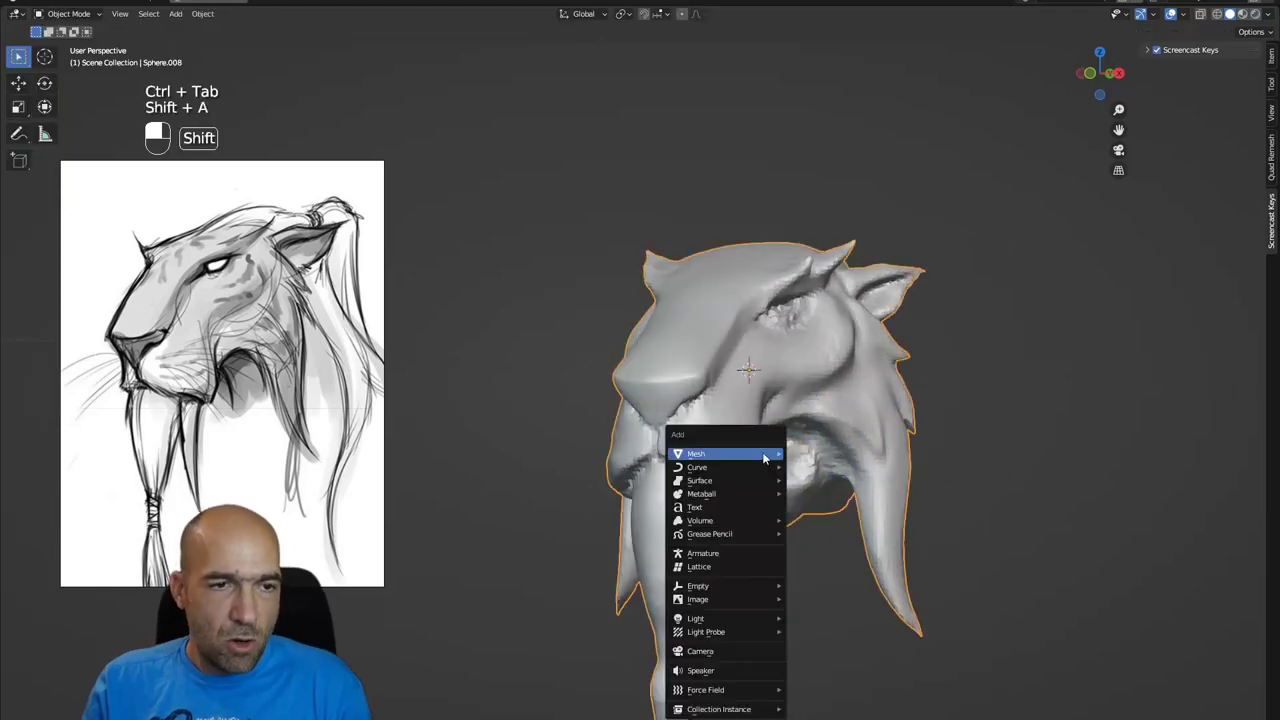
pyautogui.moveTo(769, 458)
pyautogui.click(846, 494)
pyautogui.scroll(-2, 878, 445)
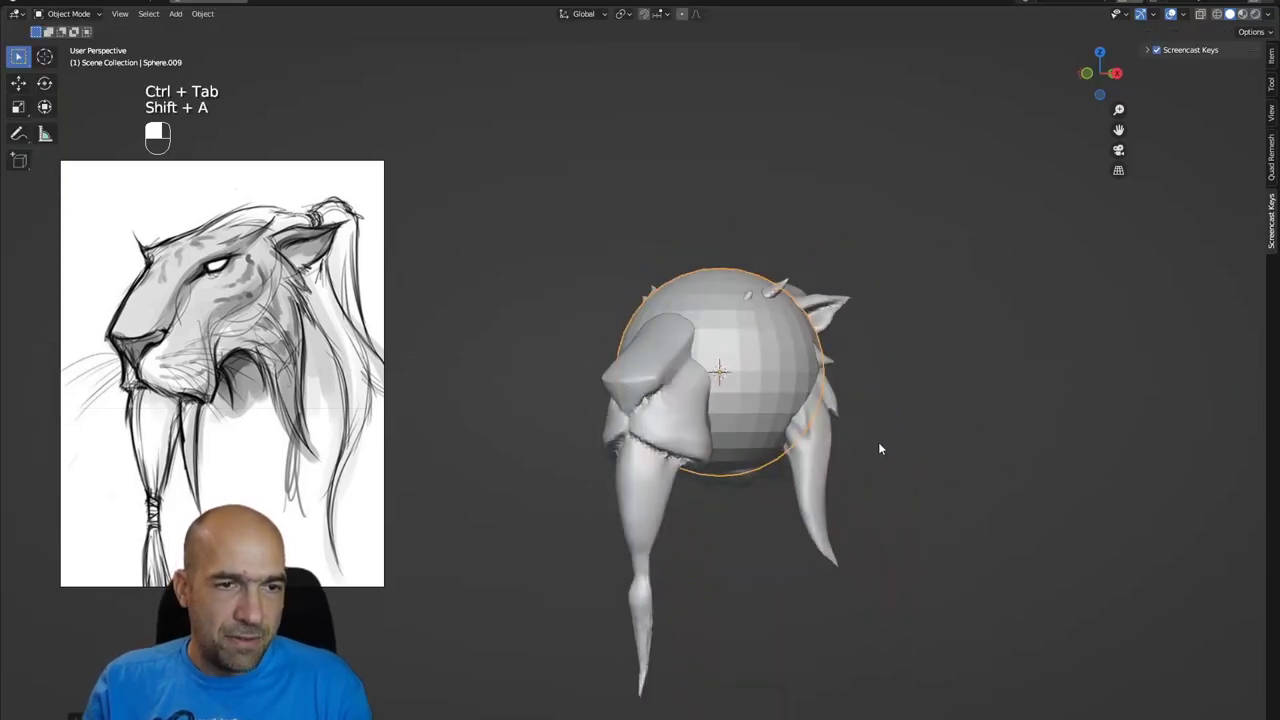
pyautogui.press('Tab')
pyautogui.press('s')
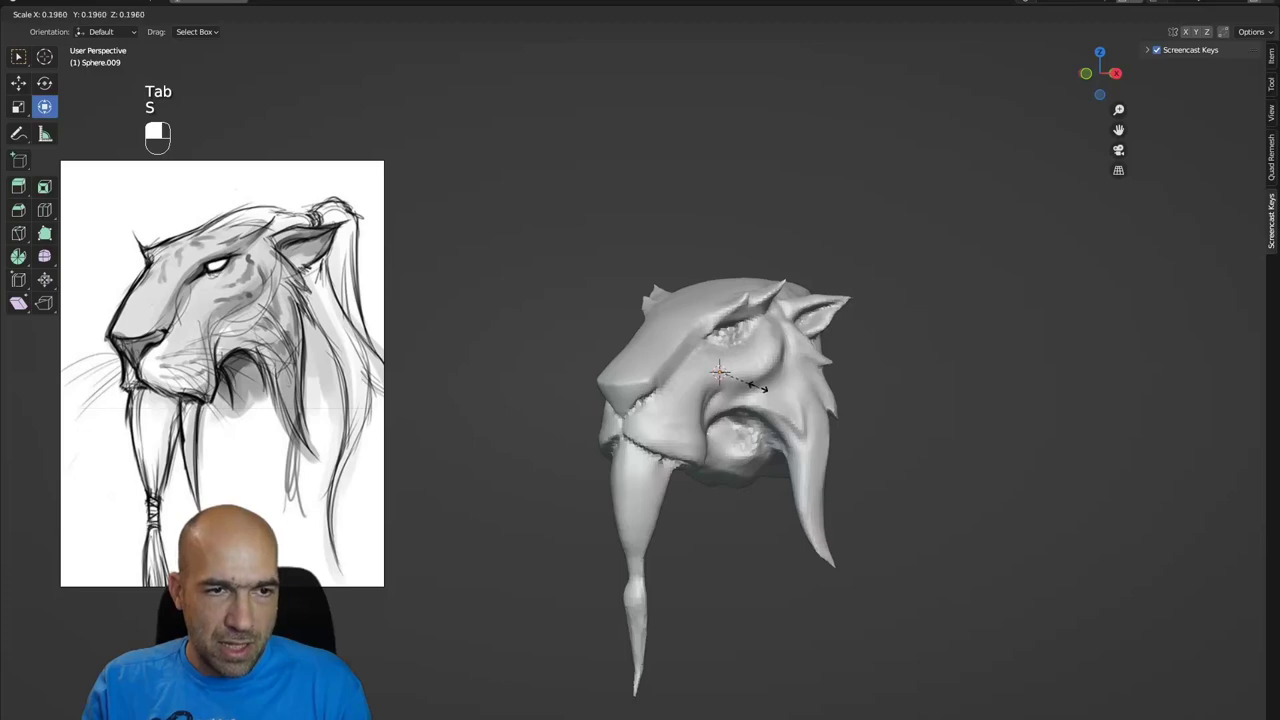
pyautogui.click(762, 384)
# - Turn on X-ray display and scale the sphere inside the head down further to about 0.66
pyautogui.hotkey('alt', 'z')
pyautogui.moveTo(874, 423)
pyautogui.keyDown('ctrl'); pyautogui.mouseDown(button='middle')
pyautogui.moveTo(862, 402)
pyautogui.moveTo(877, 413)
pyautogui.mouseUp(button='middle'); pyautogui.keyUp('ctrl')
pyautogui.keyDown('alt'); pyautogui.moveTo(869, 412); pyautogui.dragTo(878, 416); pyautogui.keyUp('alt')
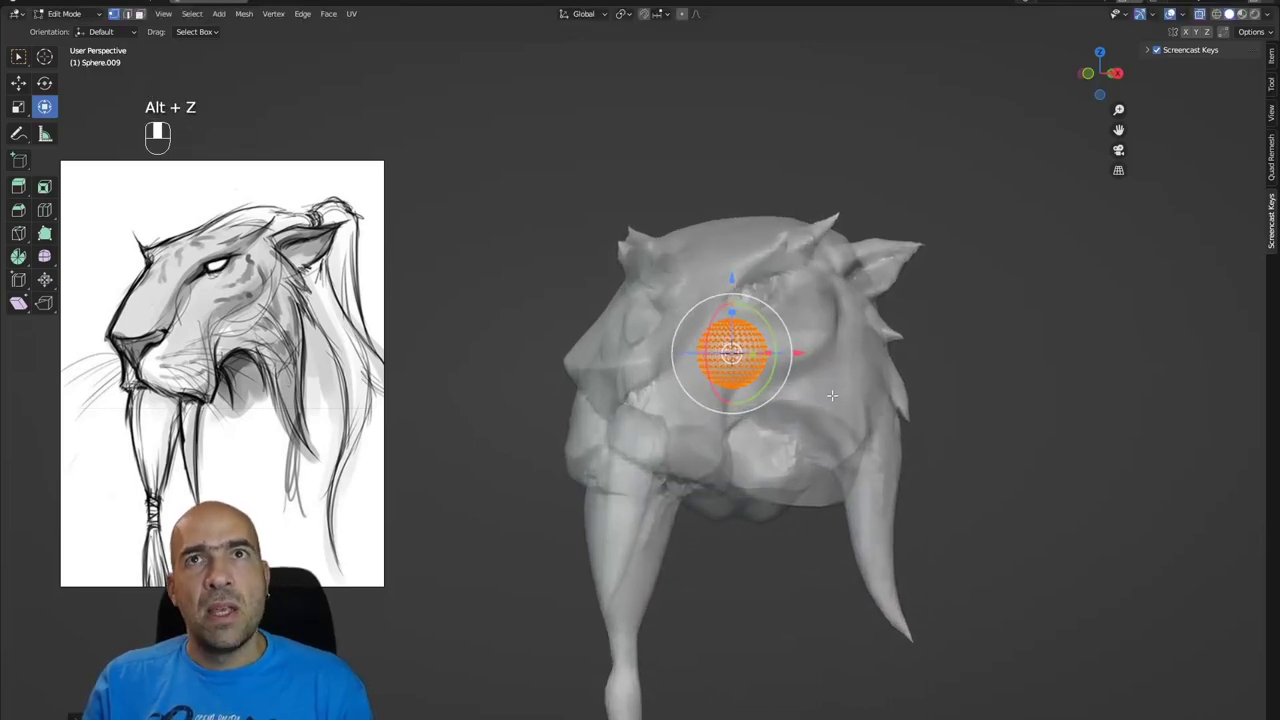
pyautogui.press('s')
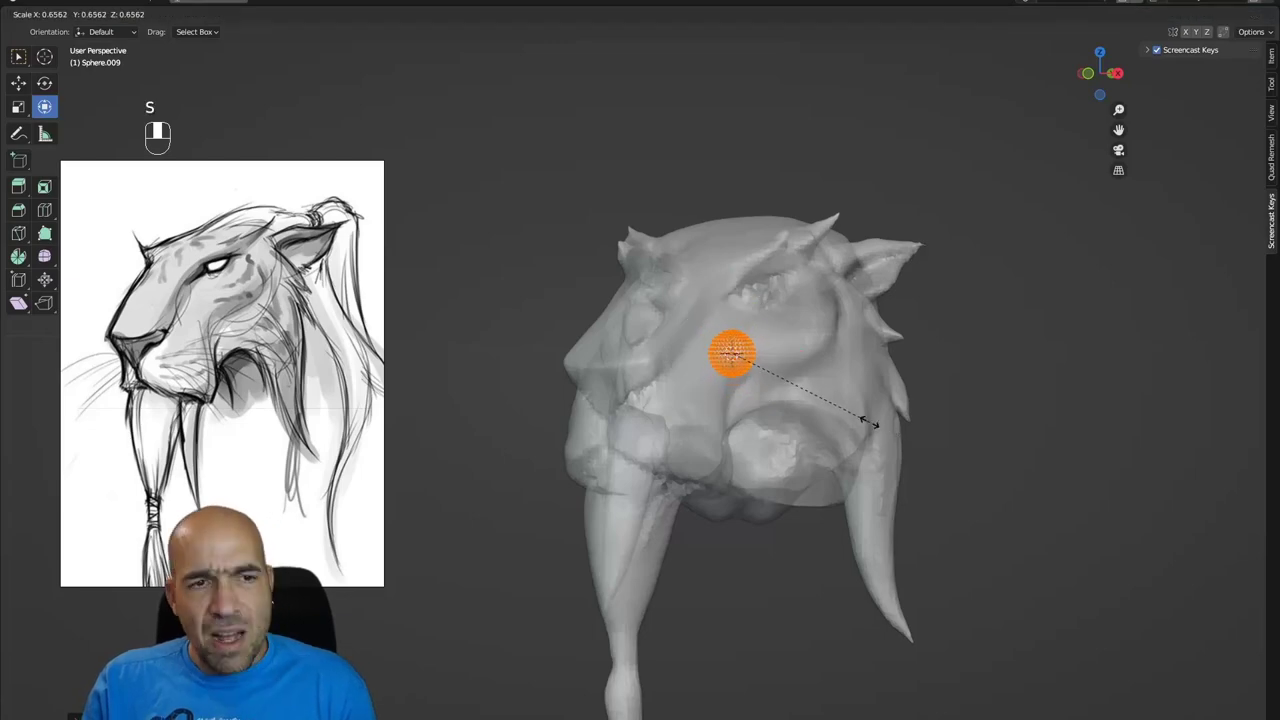
pyautogui.click(866, 423)
# - Move the small sphere into the eye socket as an eyeball and scale it to fit the socket
pyautogui.press('g')
pyautogui.click(903, 352)
pyautogui.keyDown('alt'); pyautogui.moveTo(903, 352); pyautogui.dragTo(983, 348); pyautogui.keyUp('alt')
pyautogui.press('g')
pyautogui.click(743, 376)
pyautogui.press('g')
pyautogui.click(963, 360)
pyautogui.press('s')
pyautogui.click(893, 354)
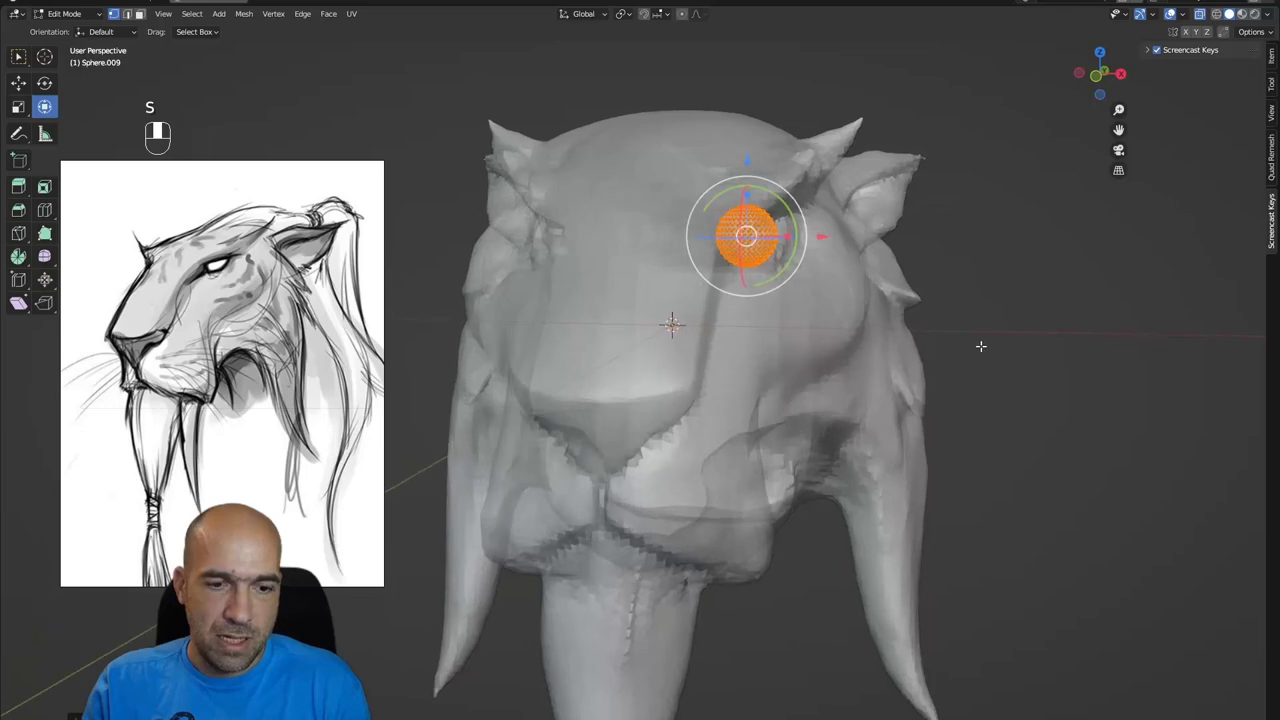
# - Fine-tune the eyeball's position in the socket from the front and side views
pyautogui.press('g')
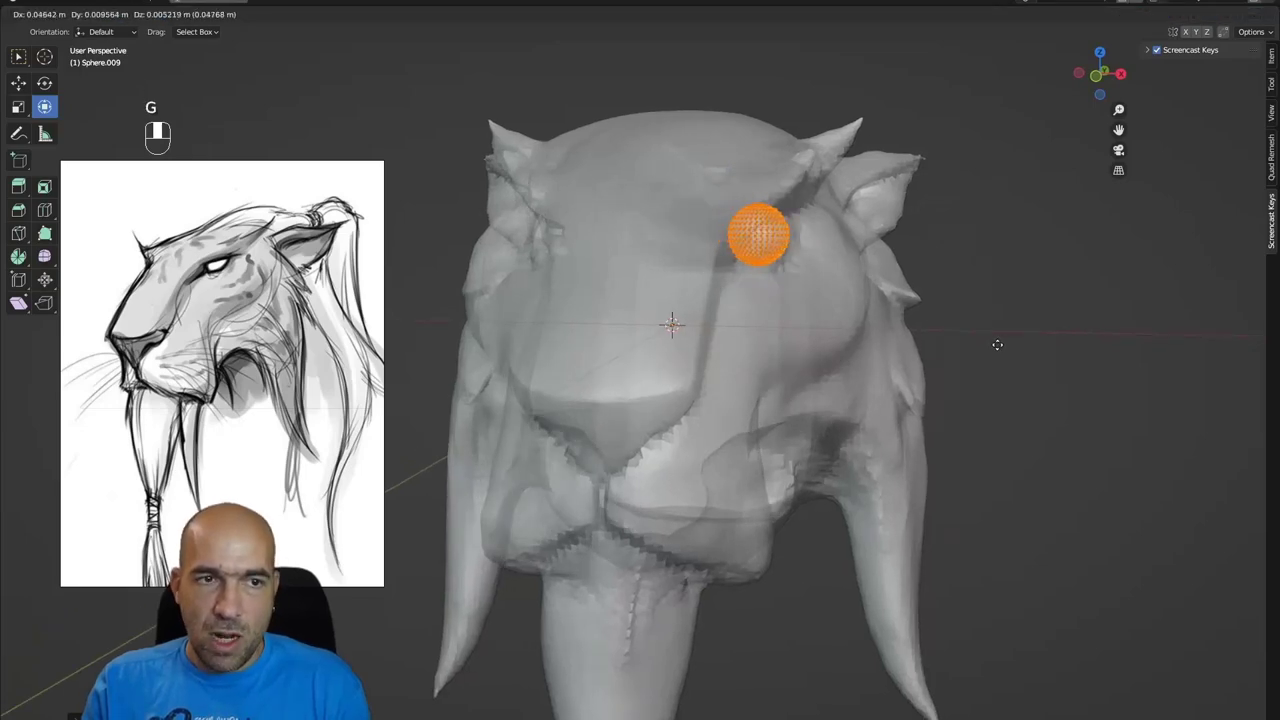
pyautogui.click(997, 347)
pyautogui.keyDown('alt'); pyautogui.moveTo(971, 371); pyautogui.dragTo(850, 390); pyautogui.keyUp('alt')
pyautogui.press('g')
pyautogui.click(888, 378)
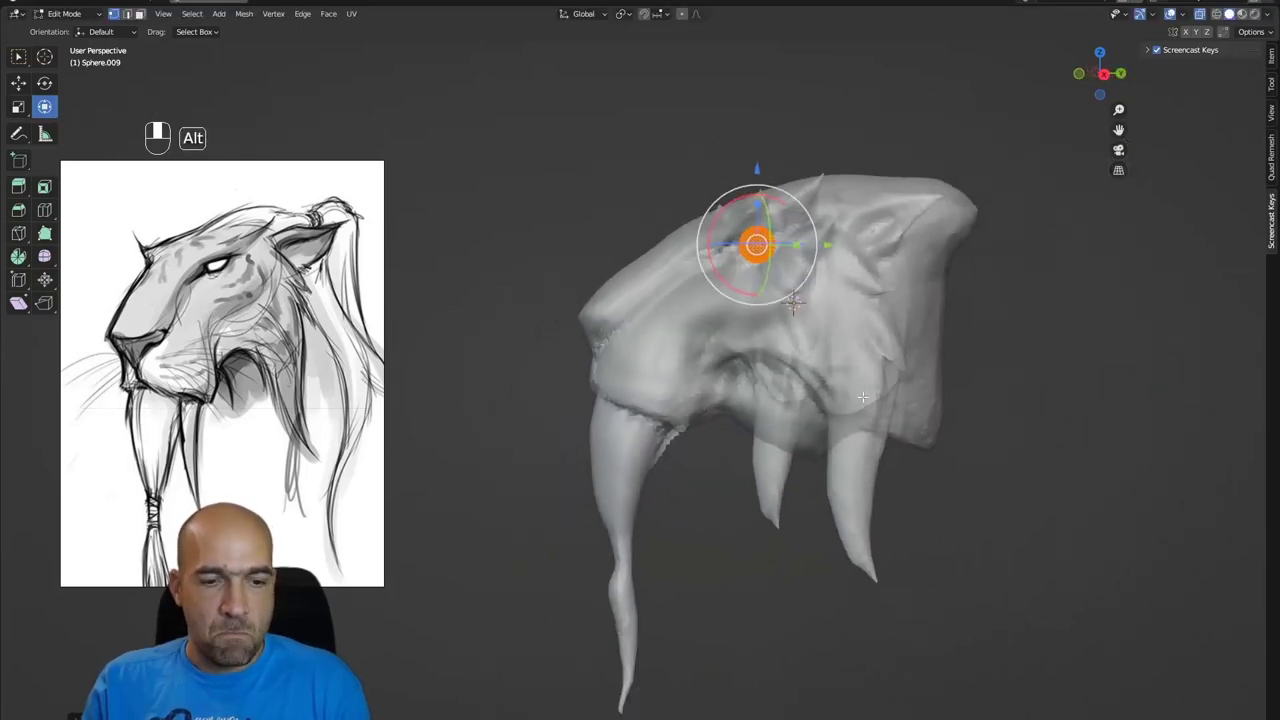
# - Duplicate the eyeball sphere to below the upper lip and stretch the copy vertically about 8 times to start a fang
pyautogui.hotkey('shift', 'd')
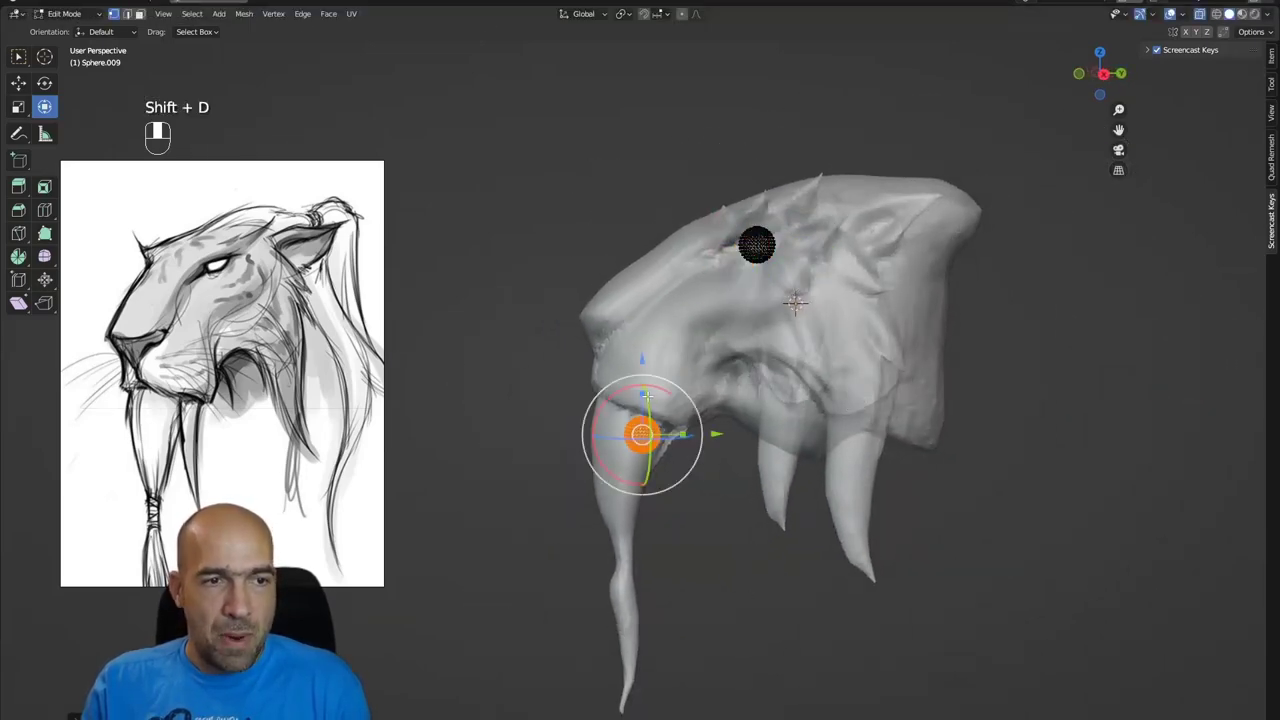
pyautogui.press('s')
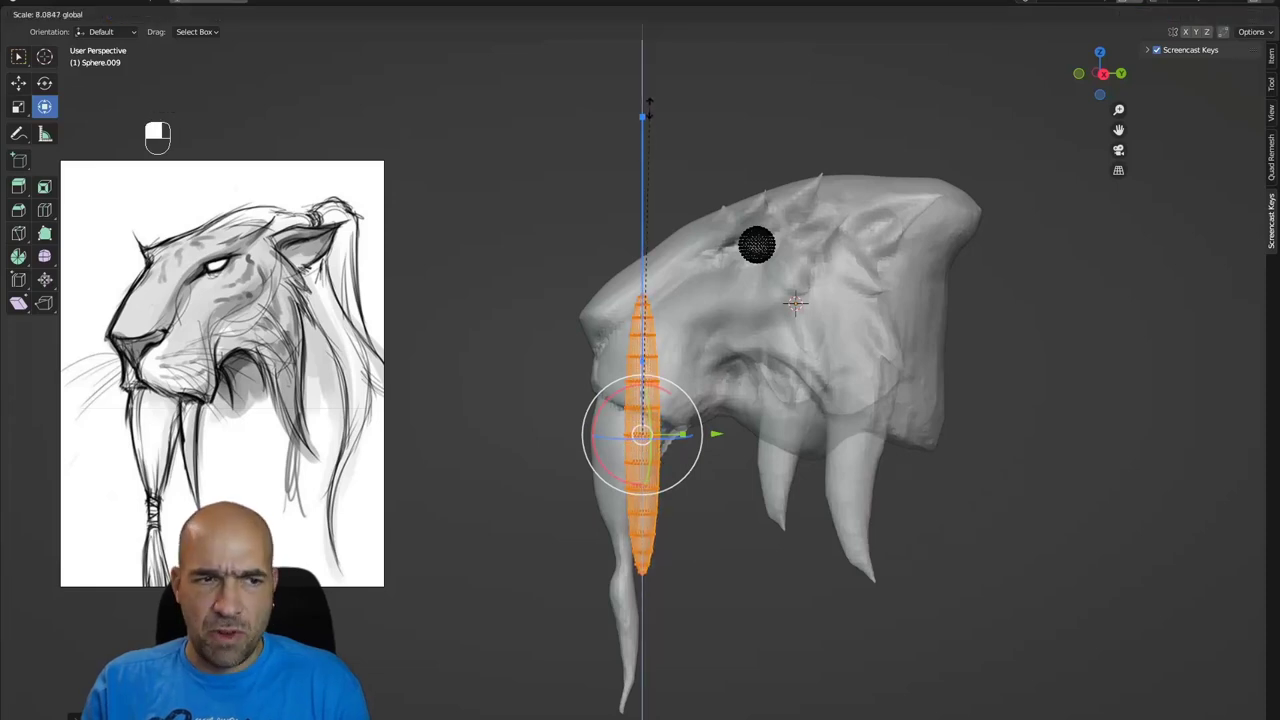
pyautogui.click(649, 110)
# - Switch the eyeball and fang mesh to Sculpt Mode with X-ray display off
pyautogui.hotkey('ctrl', 'Tab')
pyautogui.click(734, 460)
pyautogui.hotkey('alt', 'z')
pyautogui.moveTo(734, 460)
pyautogui.keyDown('alt'); pyautogui.mouseDown()
pyautogui.moveTo(752, 425)
pyautogui.moveTo(742, 390)
pyautogui.moveTo(680, 407)
pyautogui.mouseUp(); pyautogui.keyUp('alt')
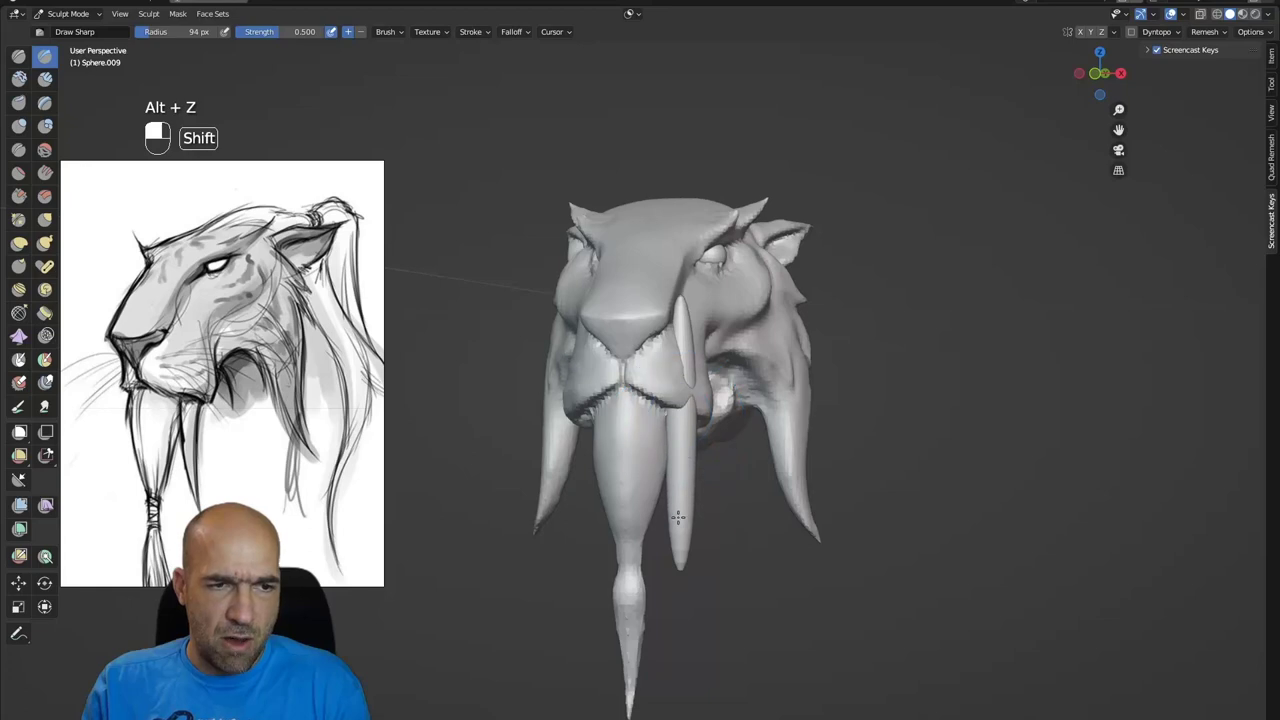
pyautogui.keyDown('alt'); pyautogui.moveTo(681, 503); pyautogui.dragTo(737, 457); pyautogui.keyUp('alt')
# - Move the elongated sphere under the upper lip and bend it into a fang with Grab at a 156 px radius
pyautogui.press('g')
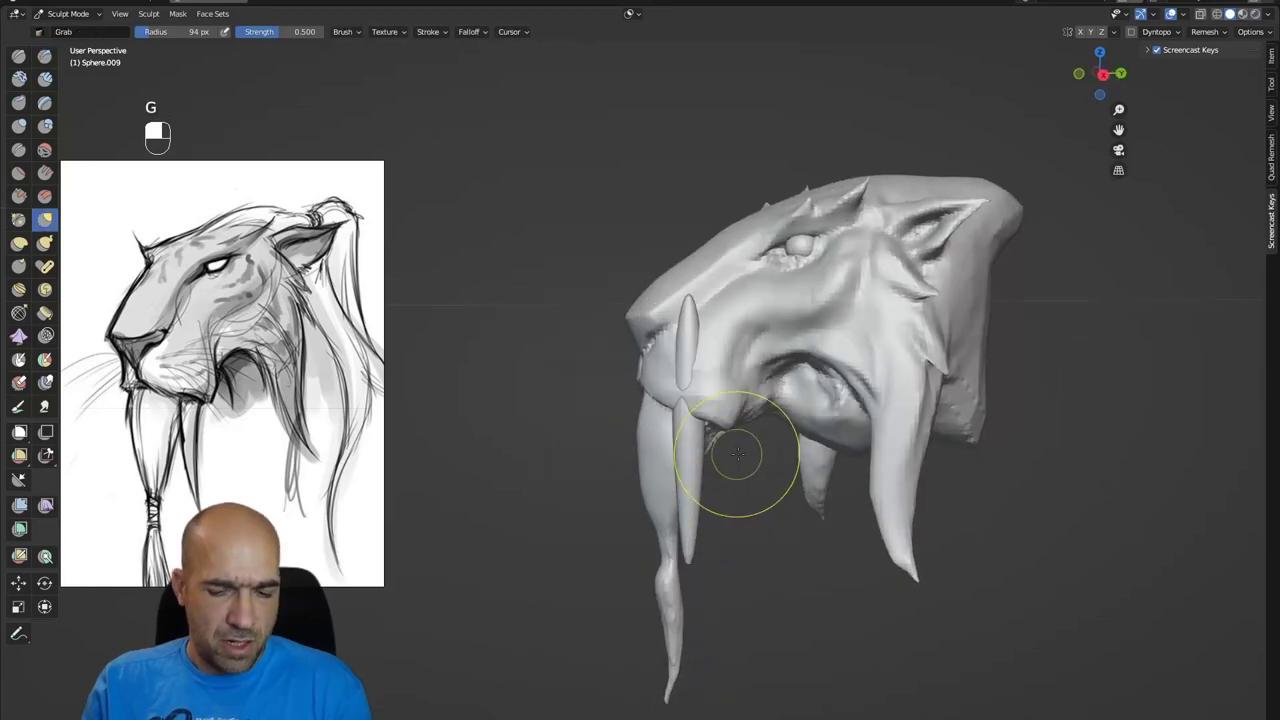
pyautogui.press(']')
pyautogui.press(']')
pyautogui.press(']')
pyautogui.press(']')
pyautogui.press(']')
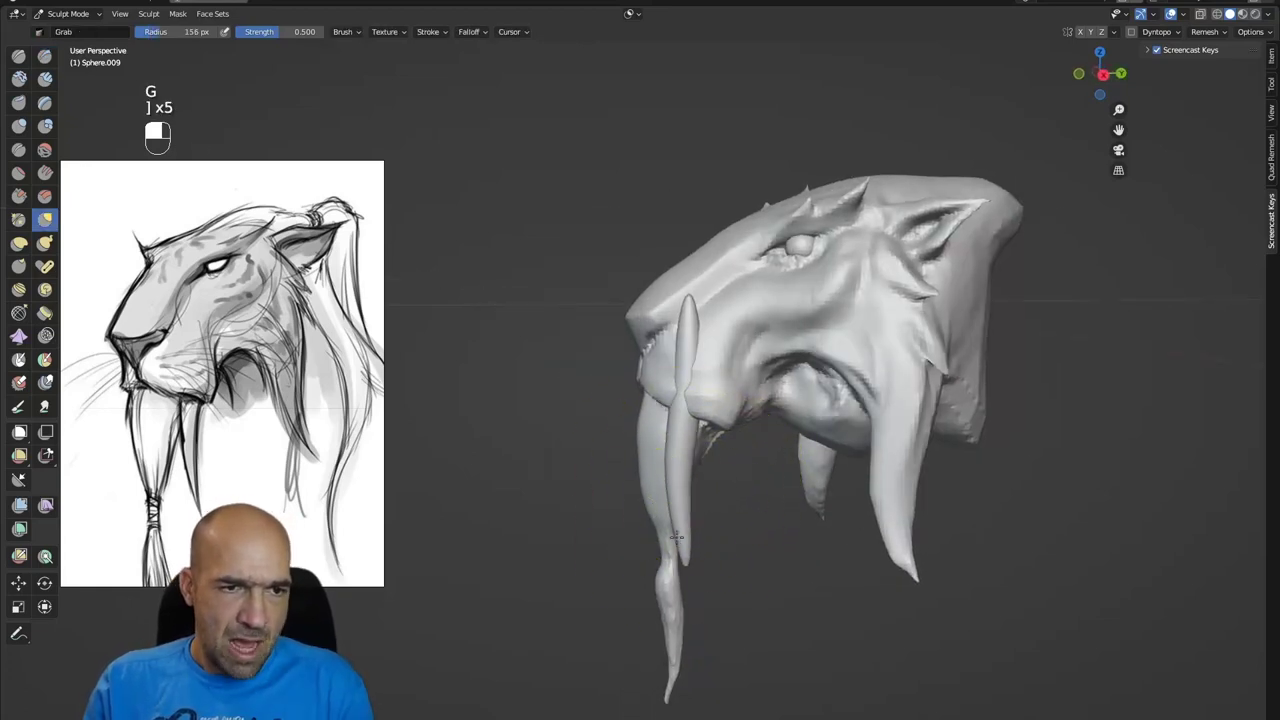
pyautogui.moveTo(684, 556)
pyautogui.keyDown('shift'); pyautogui.mouseDown()
pyautogui.moveTo(706, 534)
pyautogui.moveTo(757, 686)
pyautogui.moveTo(746, 497)
pyautogui.mouseUp(); pyautogui.keyUp('shift')
pyautogui.moveTo(722, 454)
pyautogui.mouseDown()
pyautogui.moveTo(705, 454)
pyautogui.moveTo(706, 418)
pyautogui.mouseUp()
# - Refine the fang's curve, taper and placement from the front and side with Grab at a 156 px radius
pyautogui.moveTo(708, 205)
pyautogui.keyDown('alt'); pyautogui.keyDown('shift'); pyautogui.mouseDown()
pyautogui.moveTo(707, 350)
pyautogui.moveTo(691, 394)
pyautogui.moveTo(745, 385)
pyautogui.moveTo(666, 280)
pyautogui.moveTo(687, 395)
pyautogui.moveTo(677, 470)
pyautogui.mouseUp(); pyautogui.keyUp('shift'); pyautogui.keyUp('alt')
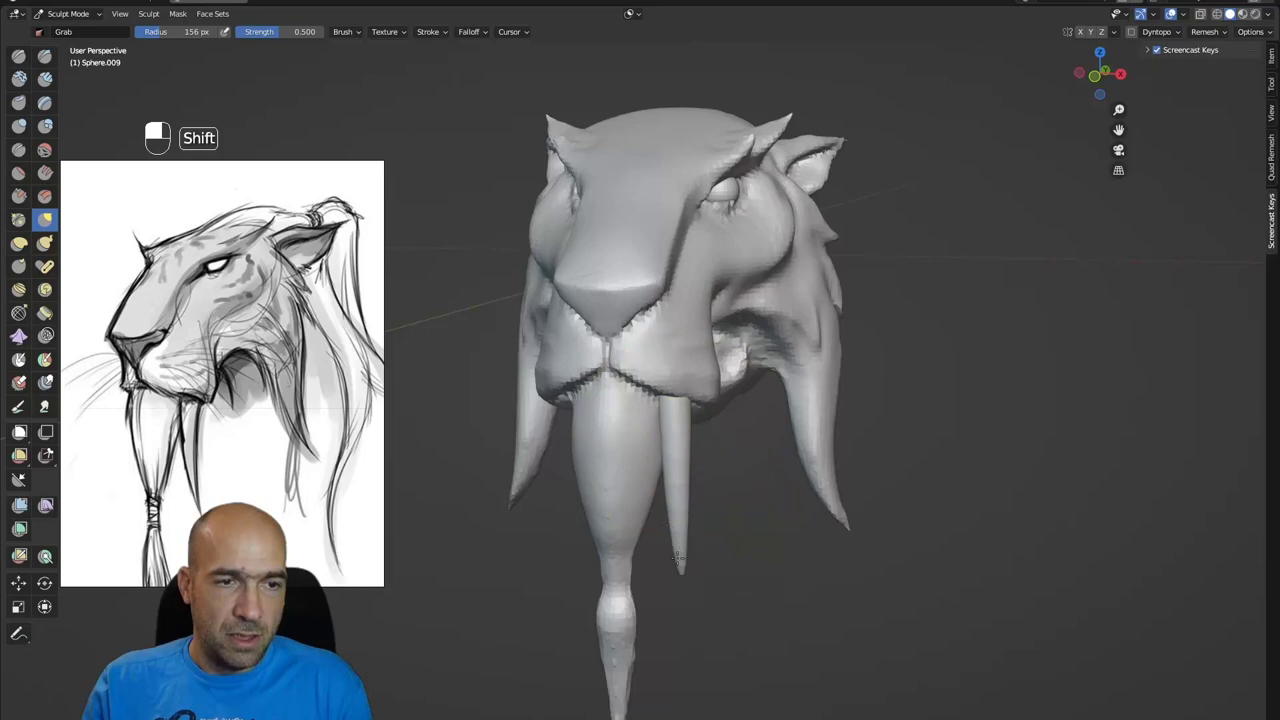
pyautogui.keyDown('alt'); pyautogui.moveTo(677, 560); pyautogui.dragTo(677, 514); pyautogui.keyUp('alt')
pyautogui.keyDown('alt'); pyautogui.moveTo(671, 466); pyautogui.dragTo(677, 380); pyautogui.keyUp('alt')
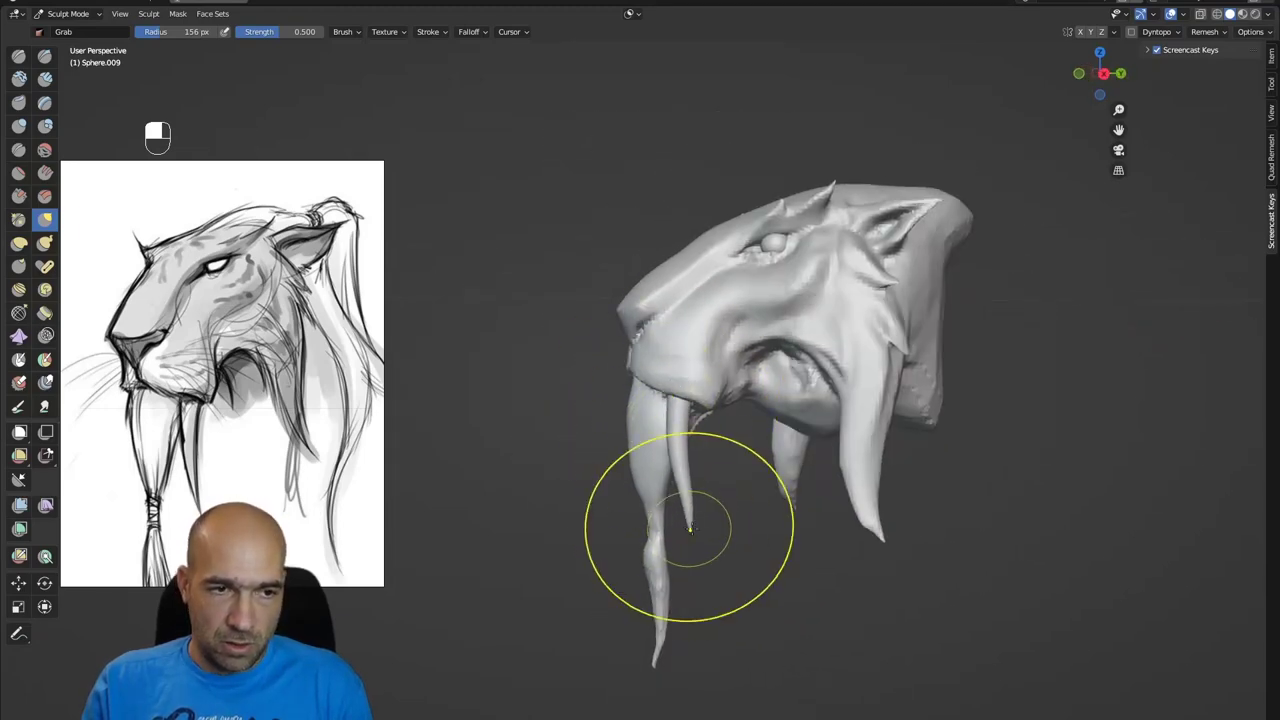
pyautogui.keyDown('ctrl'); pyautogui.keyDown('alt'); pyautogui.moveTo(686, 525); pyautogui.dragTo(728, 657); pyautogui.keyUp('alt'); pyautogui.keyUp('ctrl')
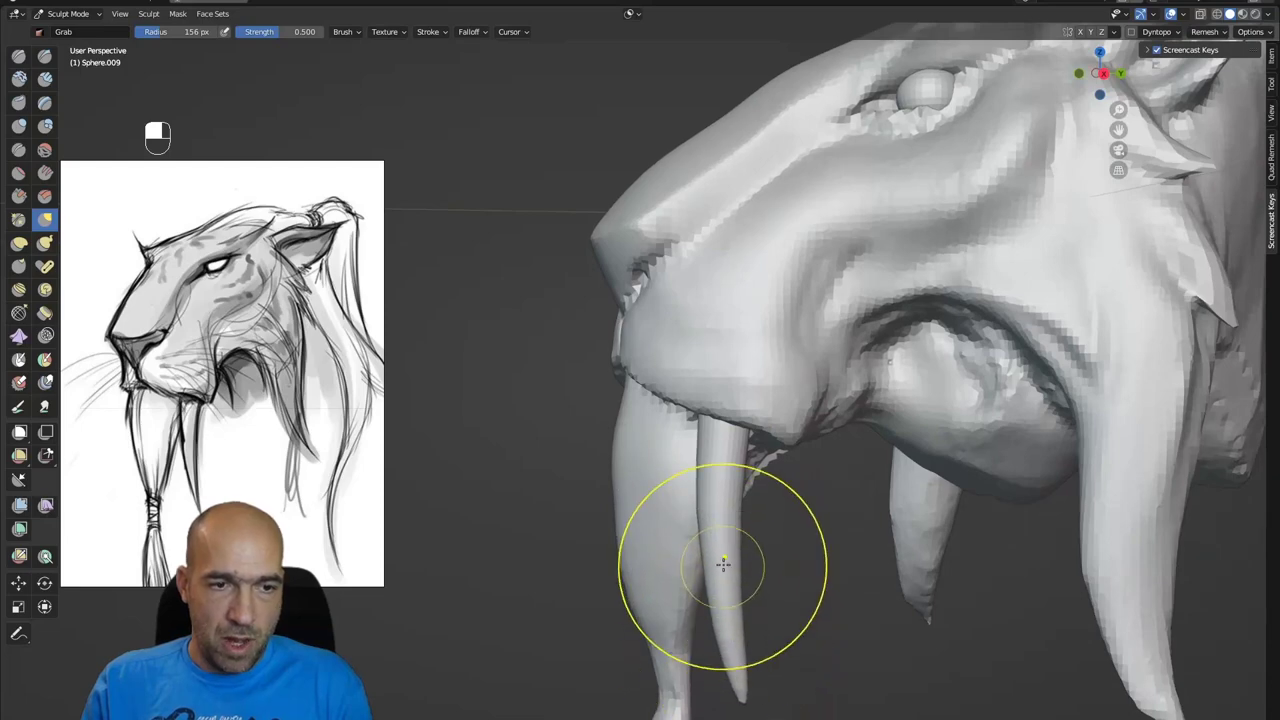
pyautogui.keyDown('alt'); pyautogui.moveTo(722, 558); pyautogui.dragTo(676, 389); pyautogui.keyUp('alt')
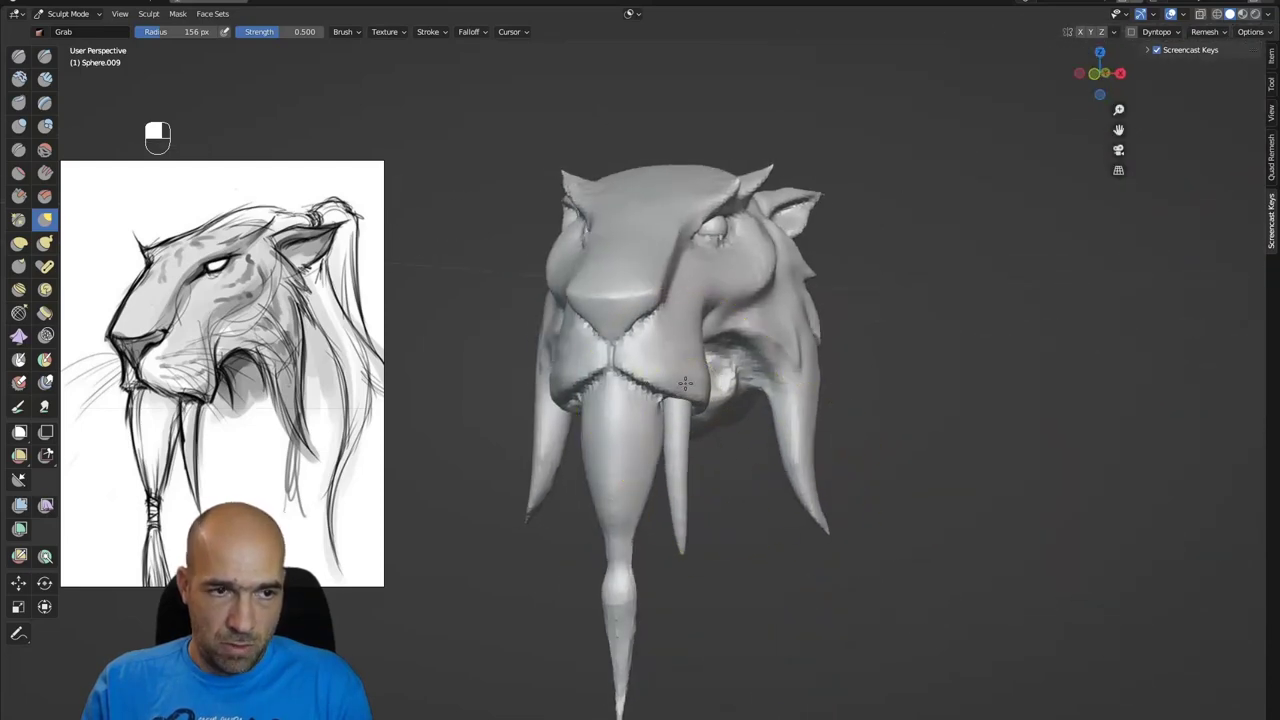
pyautogui.keyDown('alt'); pyautogui.moveTo(680, 497); pyautogui.dragTo(746, 500); pyautogui.keyUp('alt')
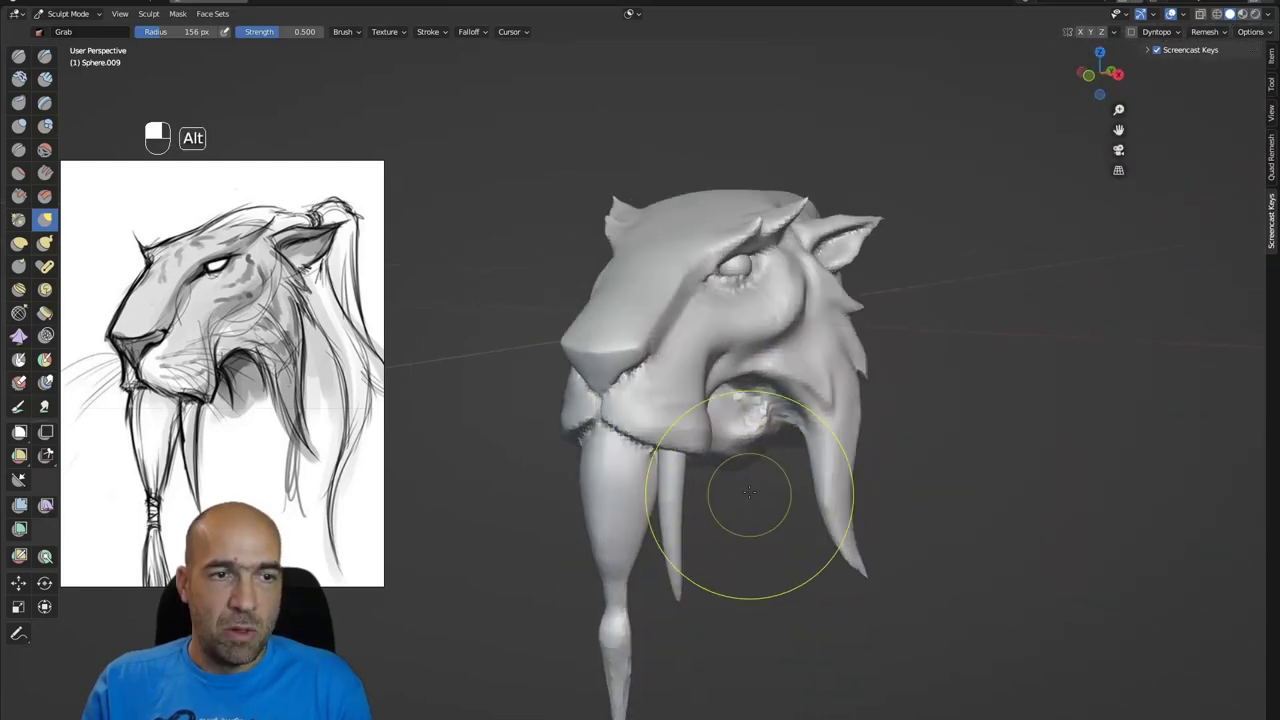
# - Add a Mirror modifier to the eyeball and fang mesh to create the opposite side
pyautogui.hotkey('ctrl', 'space')
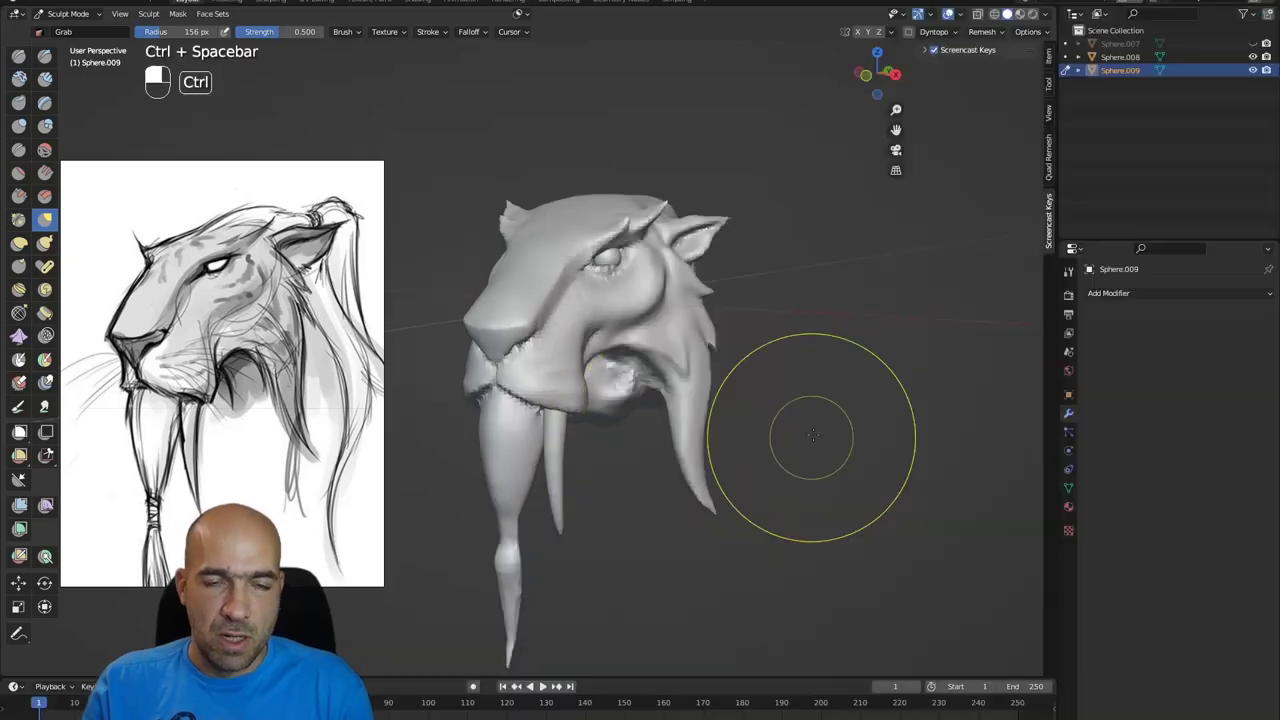
pyautogui.click(1125, 293)
pyautogui.click(1018, 450)
pyautogui.hotkey('ctrl', 'space')
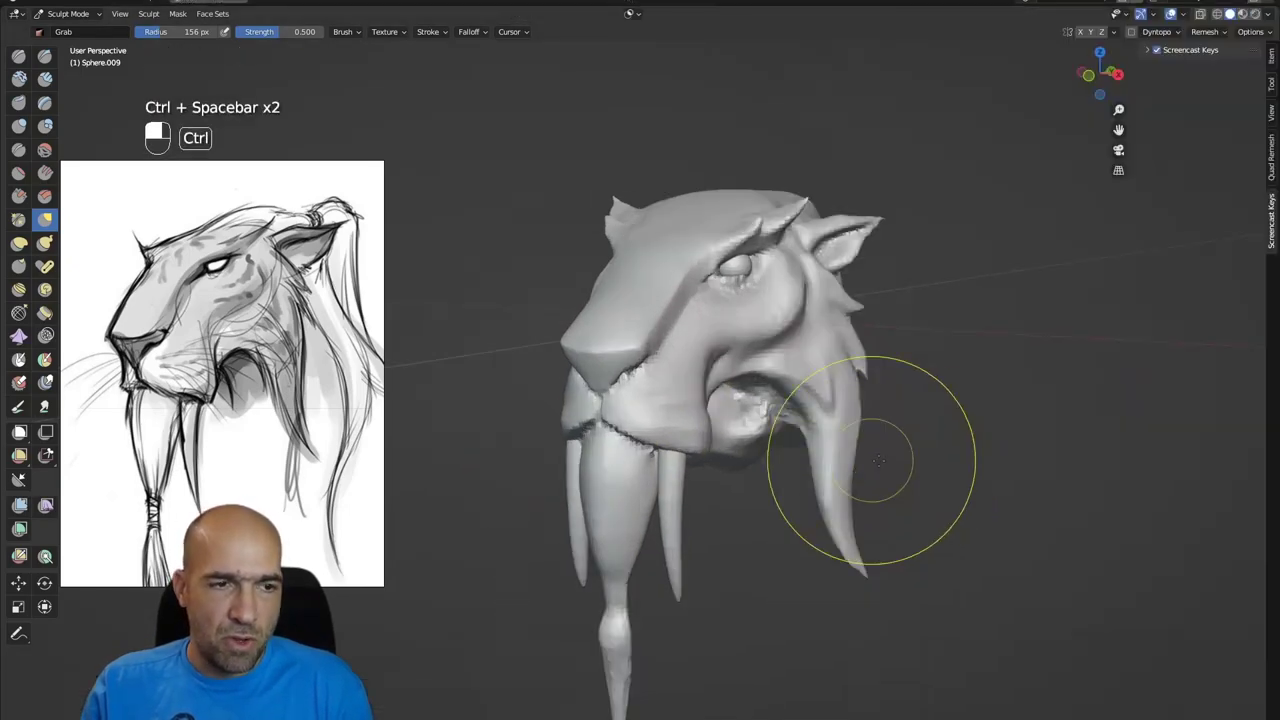
# - Switch sculpting to the head, adjust the jaw area with Grab at 156 px, and switch sculpting back to the fangs
pyautogui.moveTo(871, 471)
pyautogui.keyDown('alt'); pyautogui.keyDown('shift'); pyautogui.mouseDown()
pyautogui.moveTo(927, 438)
pyautogui.moveTo(871, 434)
pyautogui.moveTo(877, 417)
pyautogui.moveTo(856, 440)
pyautogui.mouseUp(); pyautogui.keyUp('shift'); pyautogui.keyUp('alt')
pyautogui.hotkey('alt', 'q')
pyautogui.moveTo(806, 406)
pyautogui.mouseDown()
pyautogui.moveTo(772, 398)
pyautogui.moveTo(786, 393)
pyautogui.moveTo(692, 418)
pyautogui.moveTo(717, 397)
pyautogui.moveTo(723, 466)
pyautogui.moveTo(731, 402)
pyautogui.moveTo(797, 280)
pyautogui.mouseUp()
pyautogui.keyDown('alt'); pyautogui.moveTo(690, 525); pyautogui.dragTo(723, 457); pyautogui.keyUp('alt')
pyautogui.hotkey('alt', 'q')
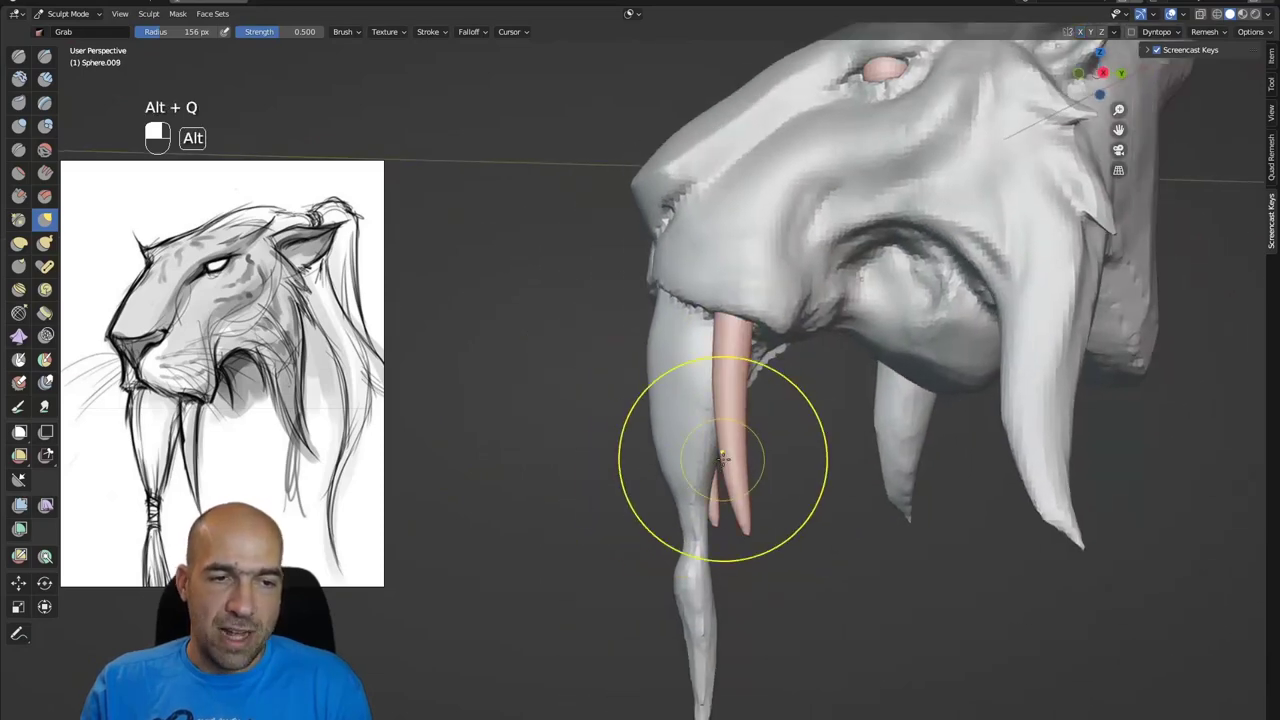
# - Switch sculpting to the head mesh and reshape the lower end of the hanging beard braid with Grab at 156 px
pyautogui.keyDown('alt'); pyautogui.keyDown('shift'); pyautogui.moveTo(752, 540); pyautogui.dragTo(852, 292); pyautogui.keyUp('shift'); pyautogui.keyUp('alt')
pyautogui.keyDown('ctrl'); pyautogui.keyDown('alt'); pyautogui.moveTo(782, 493); pyautogui.dragTo(892, 412); pyautogui.keyUp('alt'); pyautogui.keyUp('ctrl')
pyautogui.hotkey('alt', 'q')
pyautogui.moveTo(872, 408); pyautogui.dragTo(845, 420)
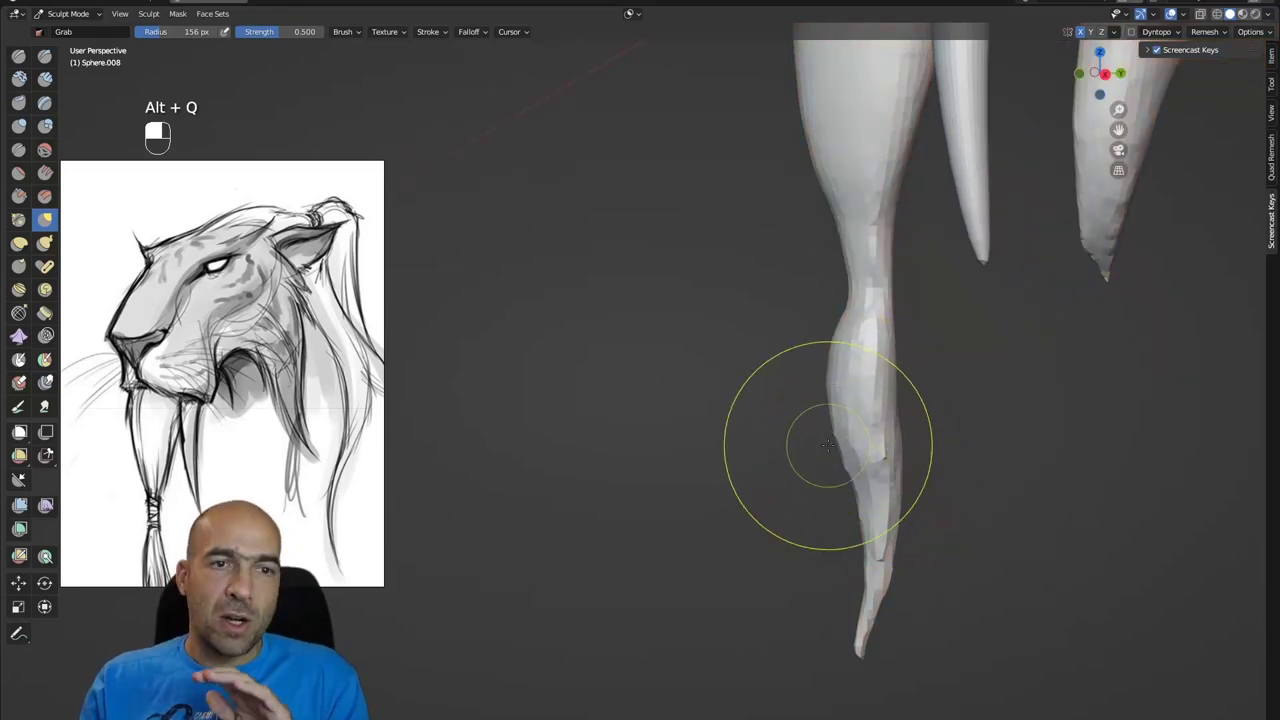
# - Define the tie and hanging lower section of the beard braid with Draw Sharp at a 90 px radius
pyautogui.moveTo(900, 295)
pyautogui.keyDown('alt'); pyautogui.mouseDown()
pyautogui.moveTo(858, 346)
pyautogui.moveTo(843, 330)
pyautogui.mouseUp(); pyautogui.keyUp('alt')
pyautogui.press('1')
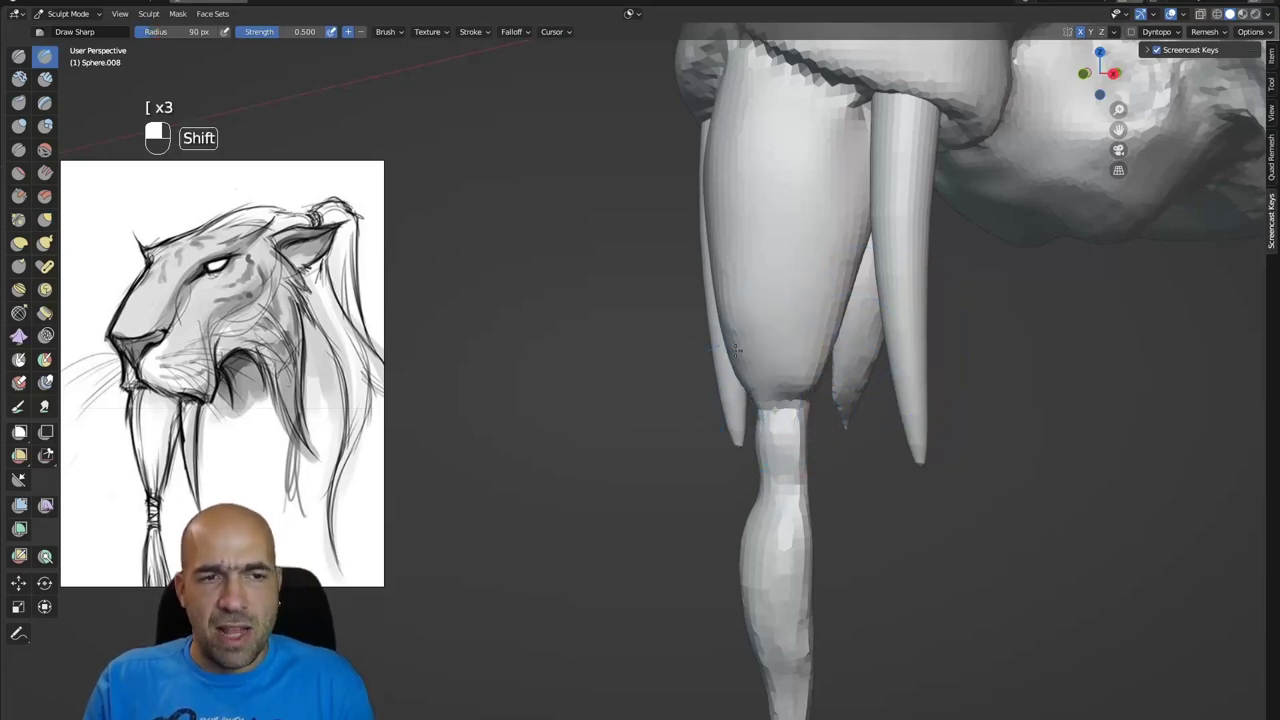
pyautogui.keyDown('alt'); pyautogui.keyDown('shift'); pyautogui.moveTo(735, 300); pyautogui.dragTo(736, 349); pyautogui.keyUp('shift'); pyautogui.keyUp('alt')
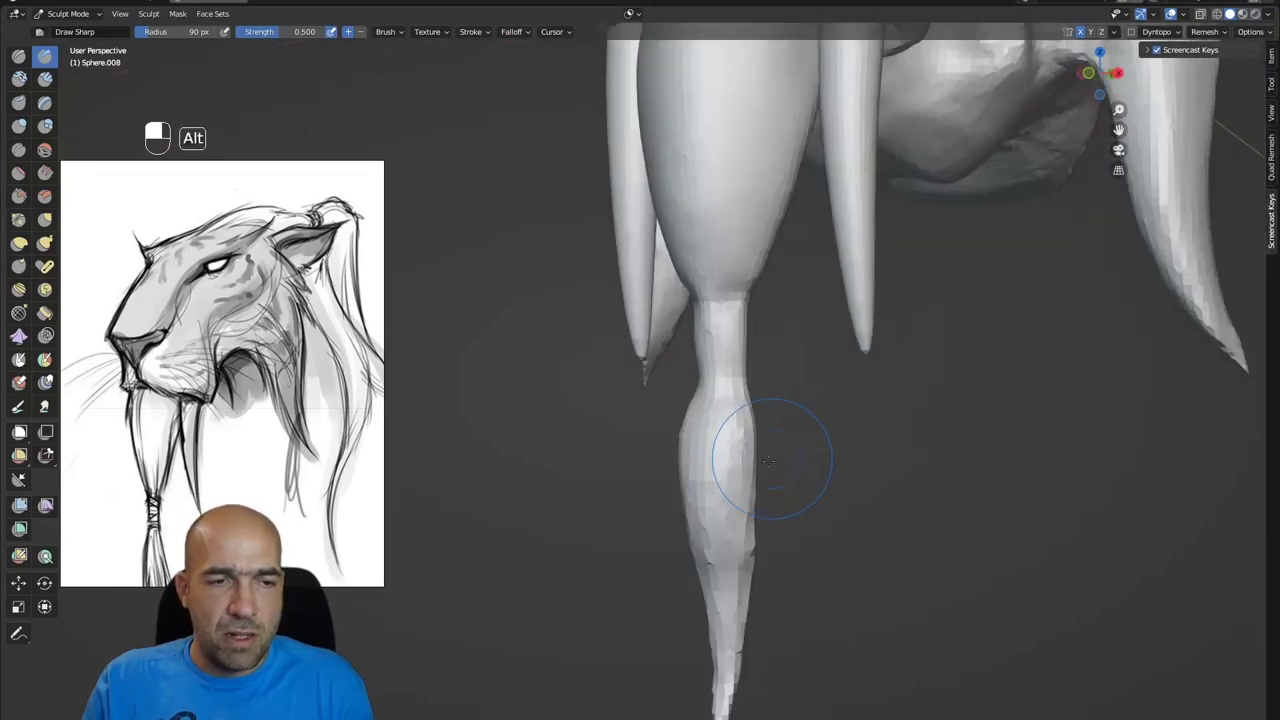
pyautogui.keyDown('alt'); pyautogui.moveTo(771, 457); pyautogui.dragTo(723, 477); pyautogui.keyUp('alt')
pyautogui.keyDown('alt'); pyautogui.moveTo(790, 510); pyautogui.dragTo(745, 488); pyautogui.keyUp('alt')
pyautogui.moveTo(764, 540)
pyautogui.mouseDown()
pyautogui.moveTo(768, 654)
pyautogui.moveTo(722, 330)
pyautogui.mouseUp()
pyautogui.moveTo(722, 330)
pyautogui.keyDown('alt'); pyautogui.keyDown('shift'); pyautogui.mouseDown()
pyautogui.moveTo(760, 496)
pyautogui.moveTo(882, 486)
pyautogui.mouseUp(); pyautogui.keyUp('shift'); pyautogui.keyUp('alt')
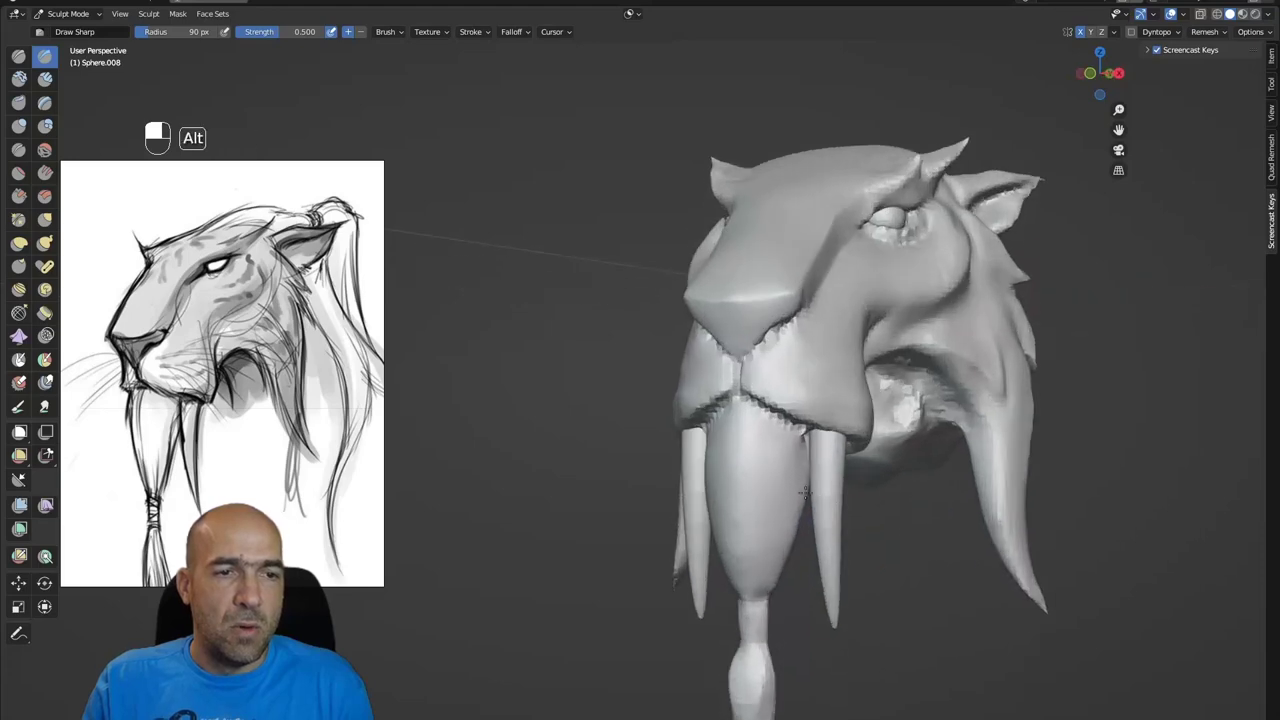
# - Sharpen the crease between the upper lip and the top of the beard with Draw Sharp at 57 px
pyautogui.keyDown('ctrl'); pyautogui.keyDown('alt'); pyautogui.moveTo(830, 360); pyautogui.dragTo(648, 396); pyautogui.keyUp('alt'); pyautogui.keyUp('ctrl')
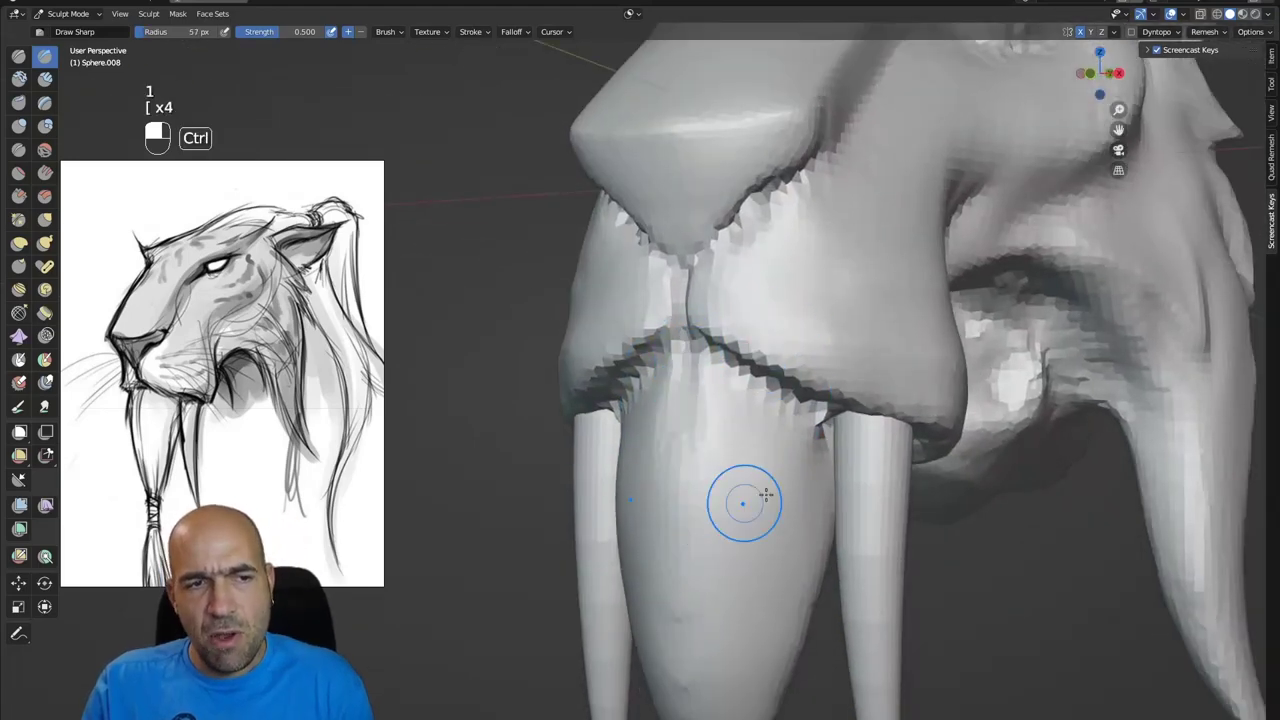
pyautogui.keyDown('alt'); pyautogui.moveTo(765, 494); pyautogui.dragTo(741, 484); pyautogui.keyUp('alt')
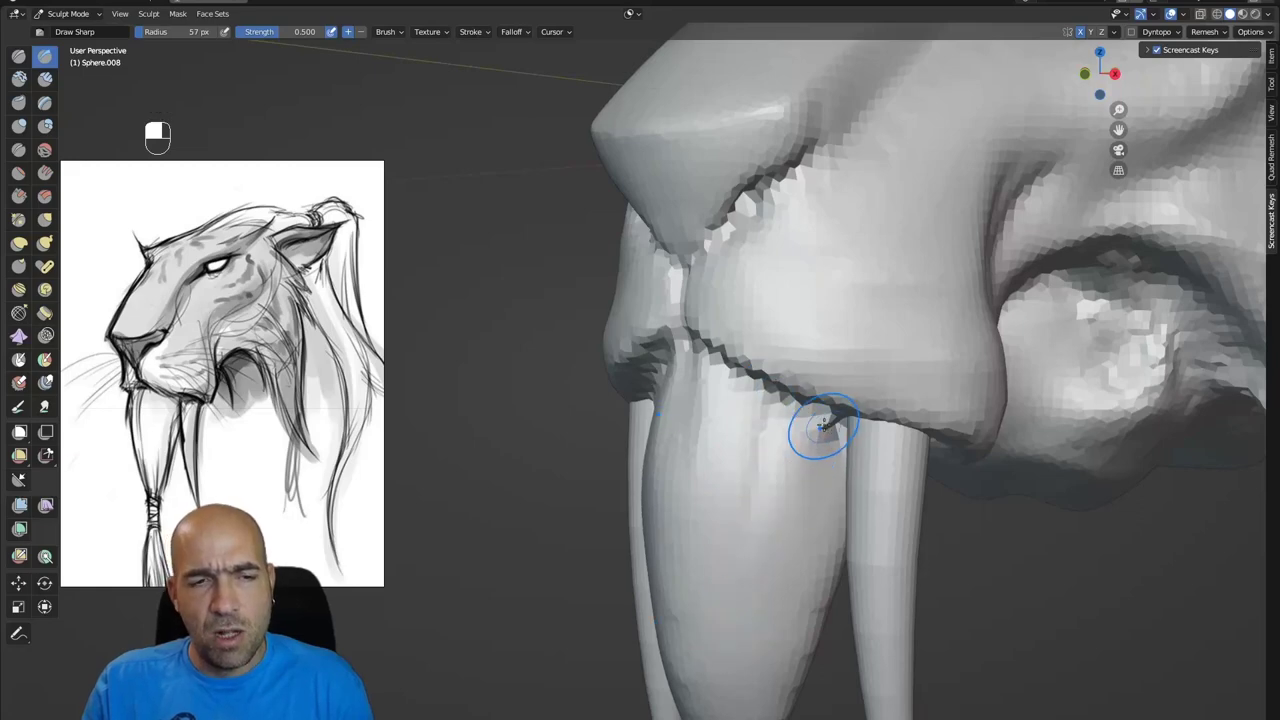
pyautogui.keyDown('alt'); pyautogui.moveTo(822, 428); pyautogui.dragTo(822, 400); pyautogui.keyUp('alt')
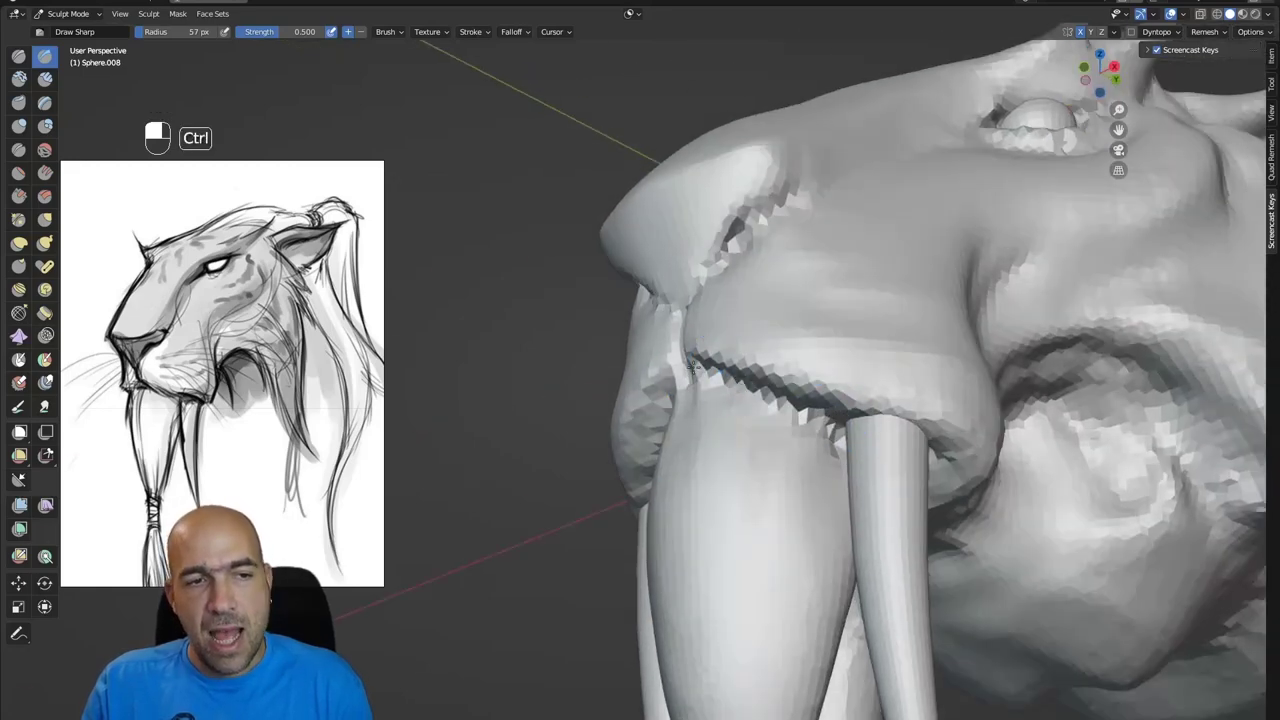
pyautogui.keyDown('alt'); pyautogui.moveTo(692, 368); pyautogui.dragTo(706, 388); pyautogui.keyUp('alt')
pyautogui.keyDown('ctrl'); pyautogui.keyDown('alt'); pyautogui.moveTo(686, 346); pyautogui.dragTo(680, 420); pyautogui.keyUp('alt'); pyautogui.keyUp('ctrl')
pyautogui.keyDown('alt'); pyautogui.moveTo(705, 372); pyautogui.dragTo(640, 366); pyautogui.keyUp('alt')
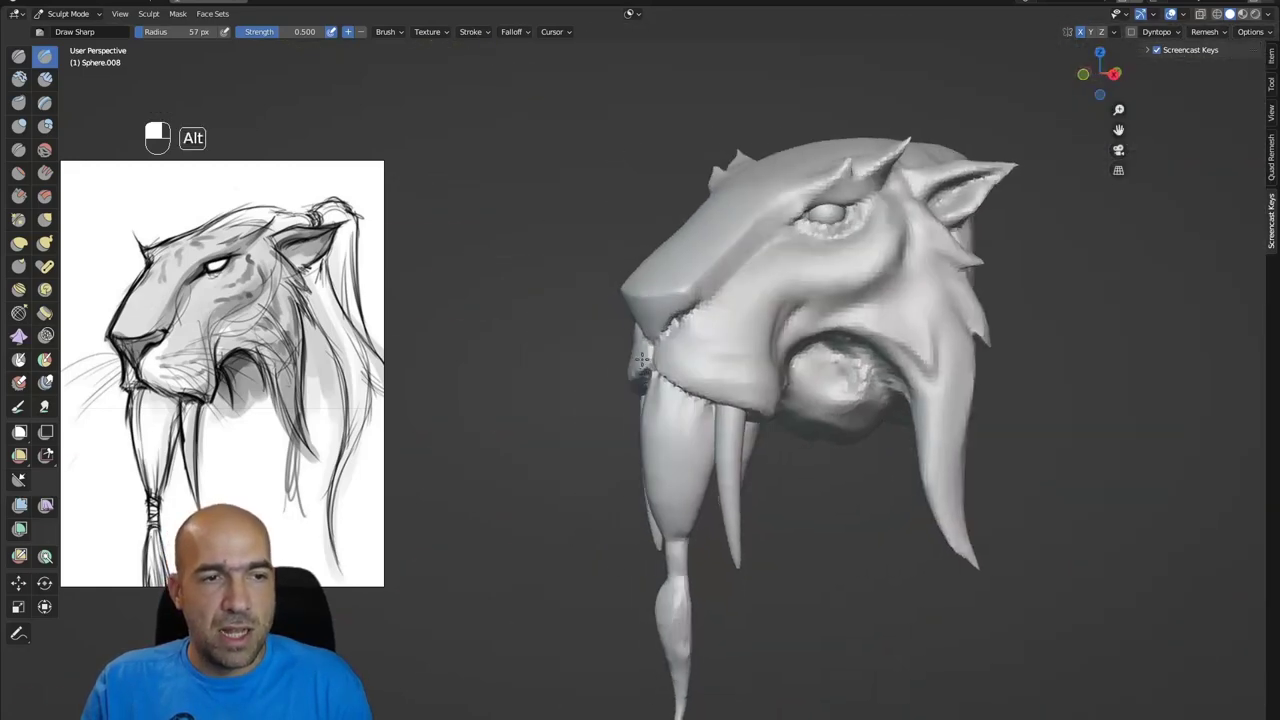
pyautogui.keyDown('alt'); pyautogui.keyDown('shift'); pyautogui.moveTo(690, 330); pyautogui.dragTo(757, 328); pyautogui.keyUp('shift'); pyautogui.keyUp('alt')
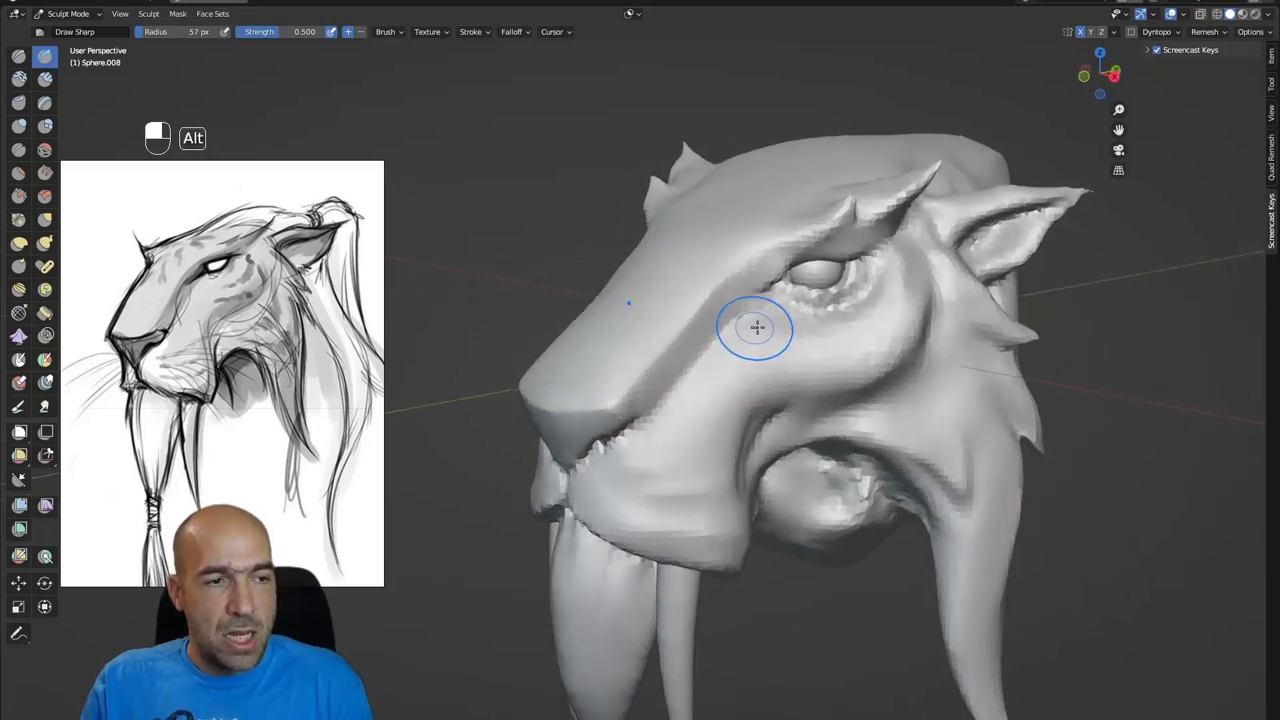
# - Reshape the brow and the area around the eye with Grab at a 104 px radius
pyautogui.press('g')
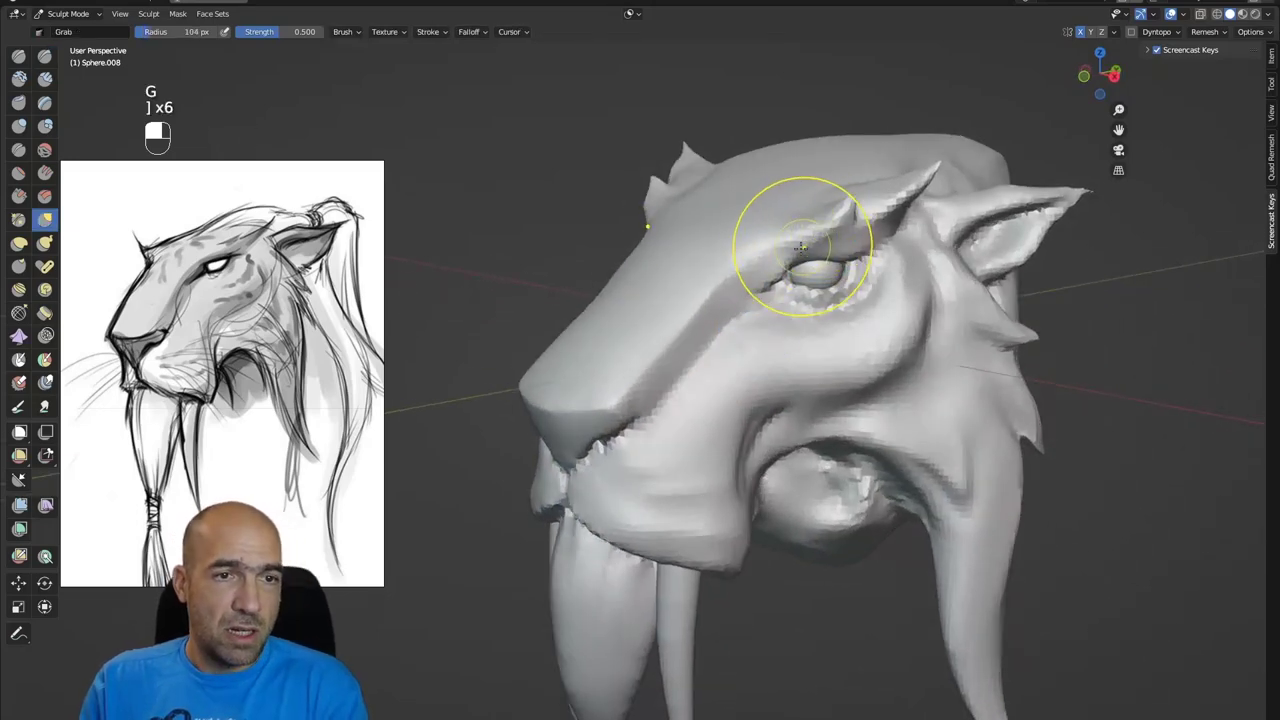
pyautogui.keyDown('alt'); pyautogui.keyDown('shift'); pyautogui.moveTo(818, 260); pyautogui.dragTo(792, 312); pyautogui.keyUp('shift'); pyautogui.keyUp('alt')
pyautogui.moveTo(792, 312)
pyautogui.keyDown('ctrl'); pyautogui.keyDown('alt'); pyautogui.mouseDown()
pyautogui.moveTo(800, 294)
pyautogui.moveTo(782, 330)
pyautogui.moveTo(775, 300)
pyautogui.moveTo(746, 300)
pyautogui.moveTo(798, 278)
pyautogui.moveTo(893, 290)
pyautogui.mouseUp(); pyautogui.keyUp('alt'); pyautogui.keyUp('ctrl')
pyautogui.moveTo(960, 250)
pyautogui.keyDown('alt'); pyautogui.mouseDown()
pyautogui.moveTo(918, 258)
pyautogui.moveTo(955, 268)
pyautogui.mouseUp(); pyautogui.keyUp('alt')
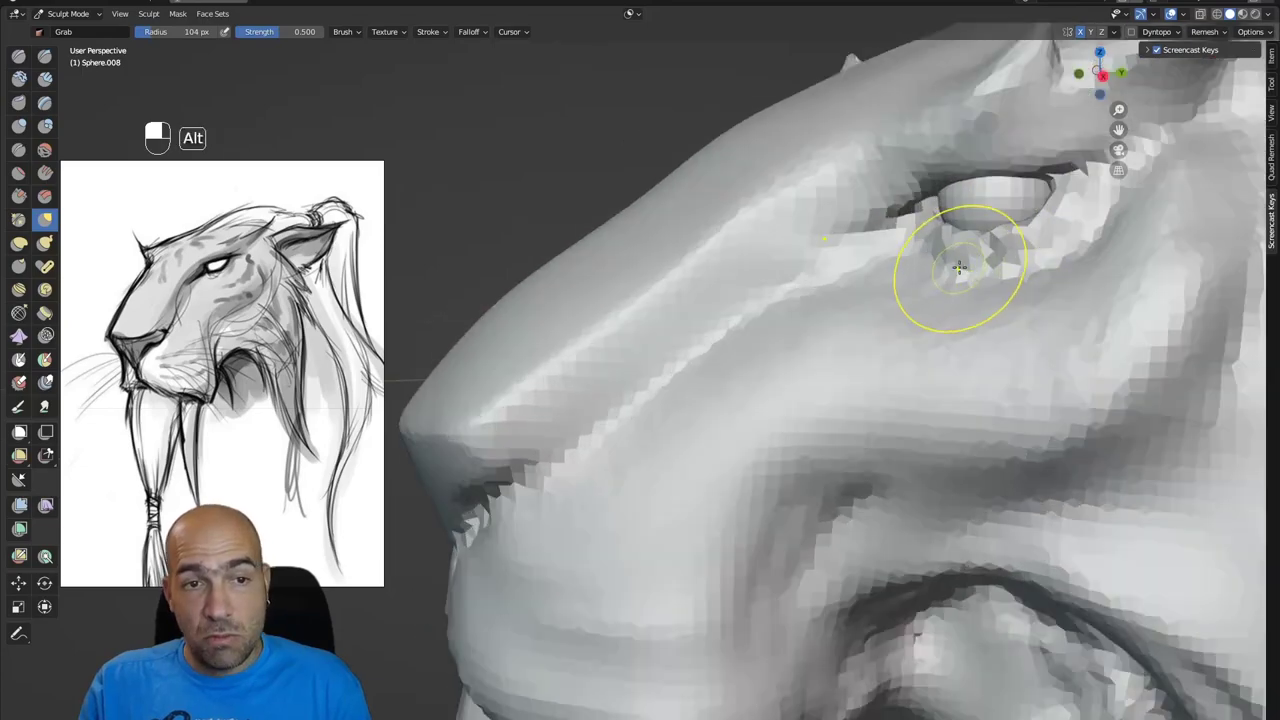
pyautogui.moveTo(1030, 246)
pyautogui.mouseDown()
pyautogui.moveTo(1028, 225)
pyautogui.moveTo(1017, 274)
pyautogui.moveTo(1080, 300)
pyautogui.mouseUp()
pyautogui.moveTo(876, 294)
pyautogui.keyDown('alt'); pyautogui.mouseDown()
pyautogui.moveTo(863, 286)
pyautogui.moveTo(829, 334)
pyautogui.moveTo(874, 330)
pyautogui.moveTo(812, 330)
pyautogui.moveTo(759, 292)
pyautogui.moveTo(625, 490)
pyautogui.moveTo(783, 291)
pyautogui.mouseUp(); pyautogui.keyUp('alt')
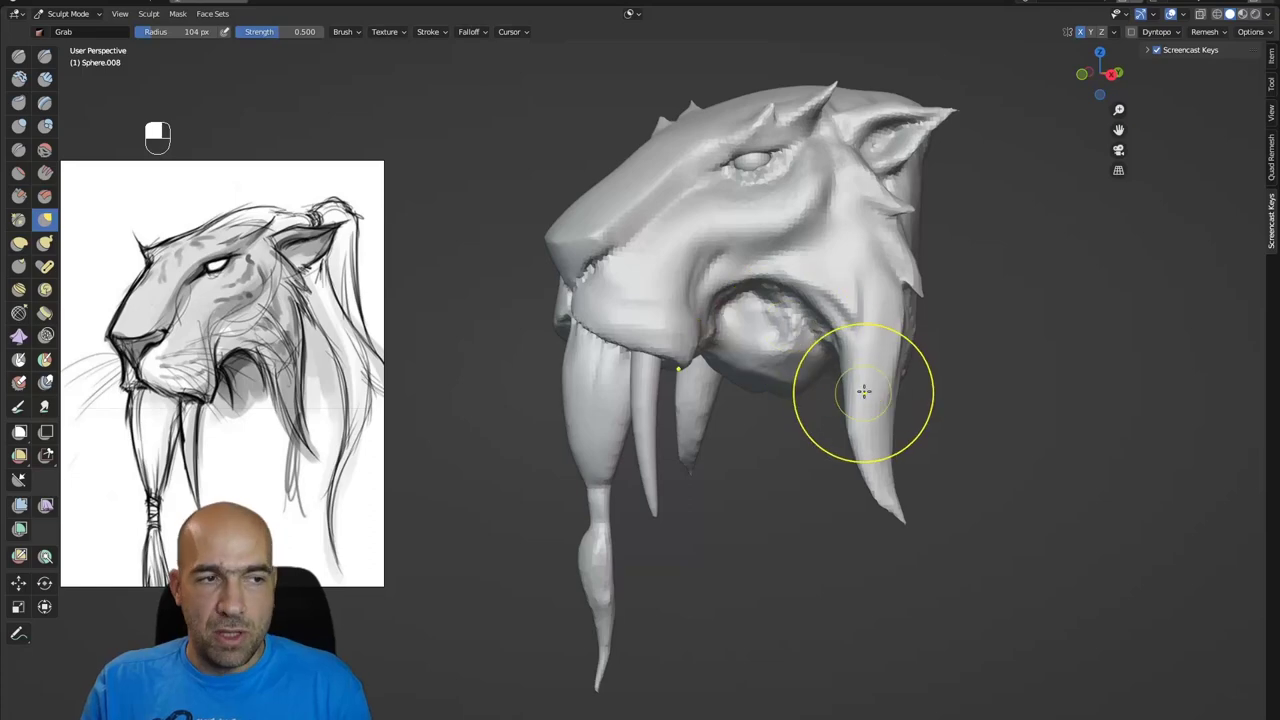
# - Try a voxel size of about 0.0095 m on the head mesh and preview a much finer one
pyautogui.moveTo(867, 384)
pyautogui.keyDown('ctrl'); pyautogui.keyDown('alt'); pyautogui.mouseDown()
pyautogui.moveTo(812, 478)
pyautogui.moveTo(800, 471)
pyautogui.mouseUp(); pyautogui.keyUp('alt'); pyautogui.keyUp('ctrl')
pyautogui.press('r')
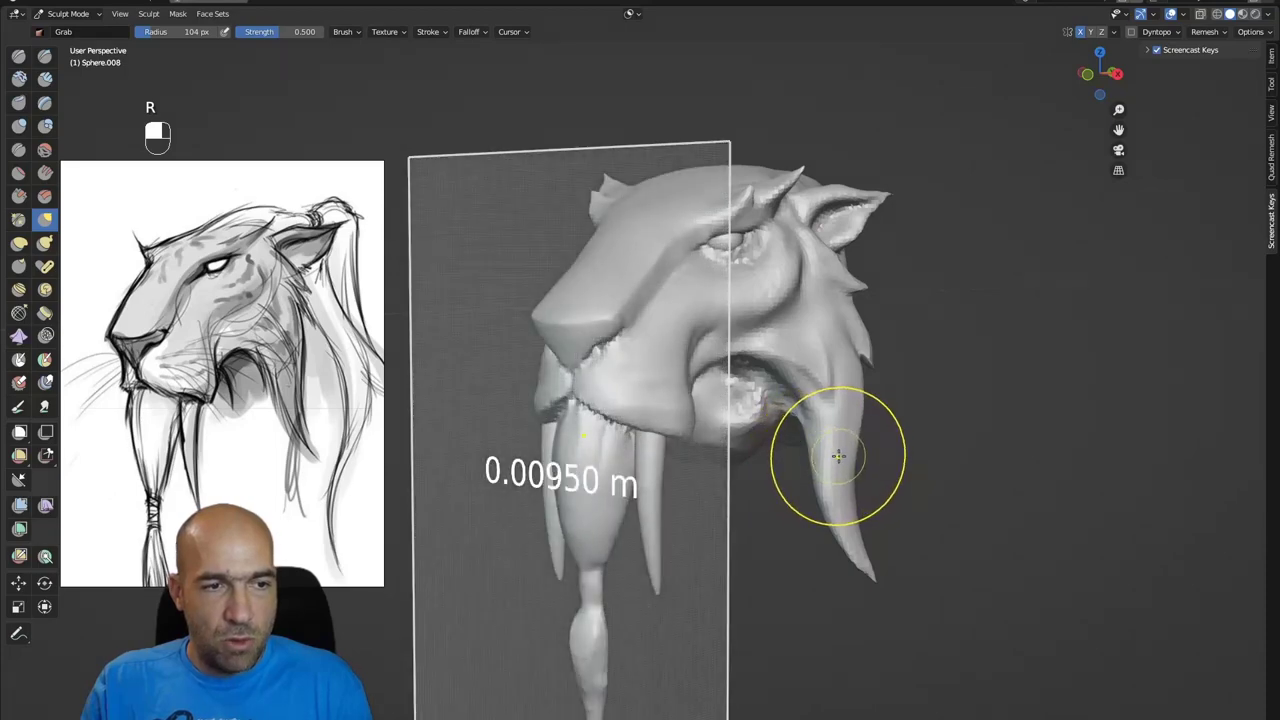
pyautogui.click(835, 459)
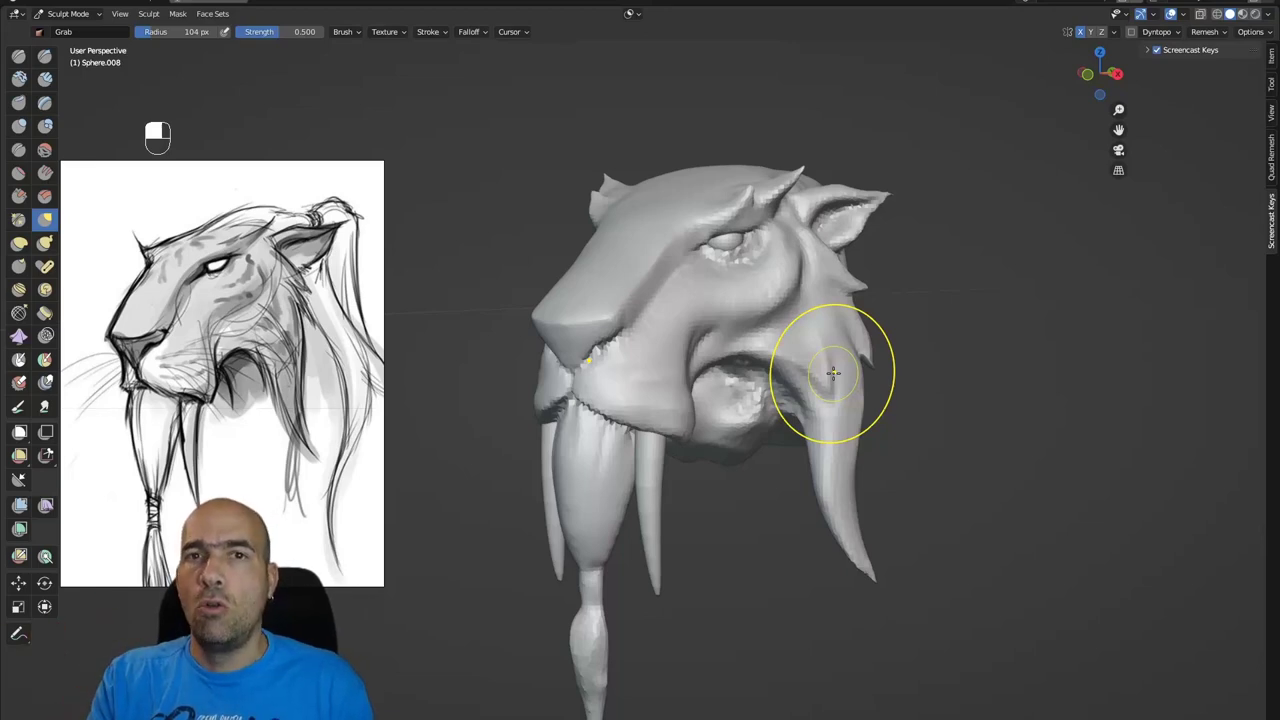
pyautogui.keyDown('alt'); pyautogui.moveTo(840, 350); pyautogui.dragTo(834, 389); pyautogui.keyUp('alt')
pyautogui.press('r')
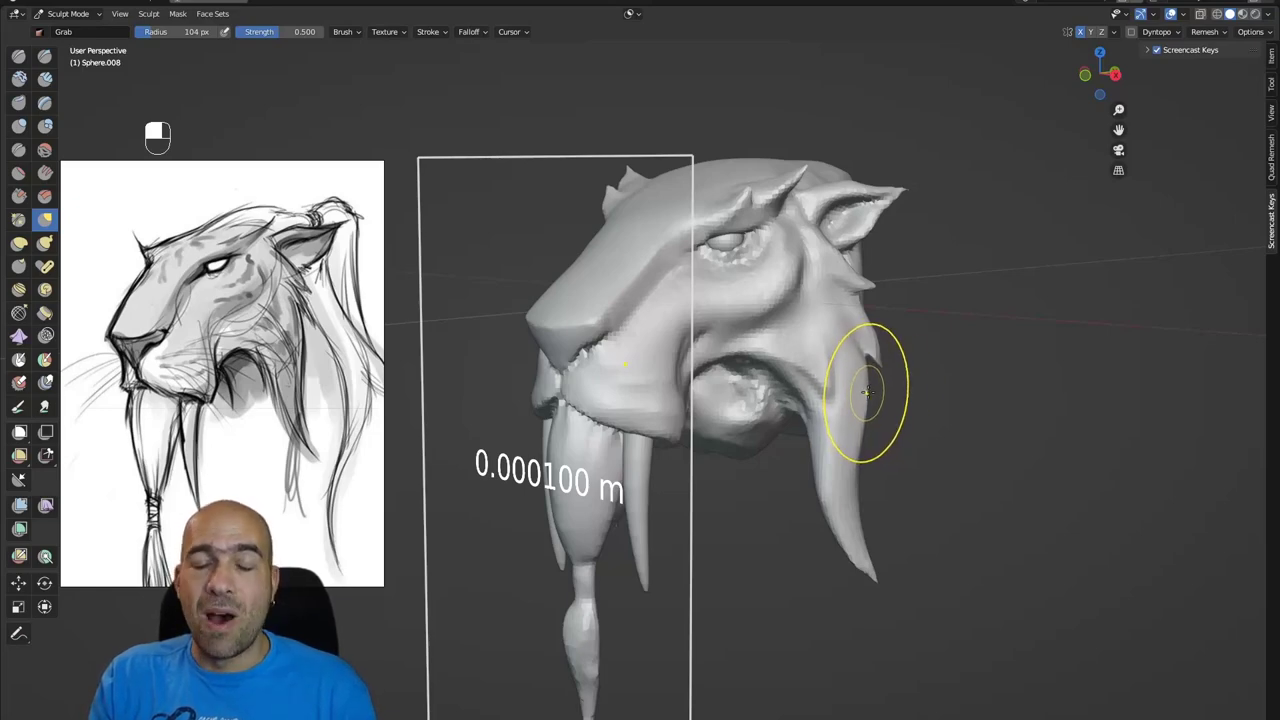
pyautogui.press('Escape')
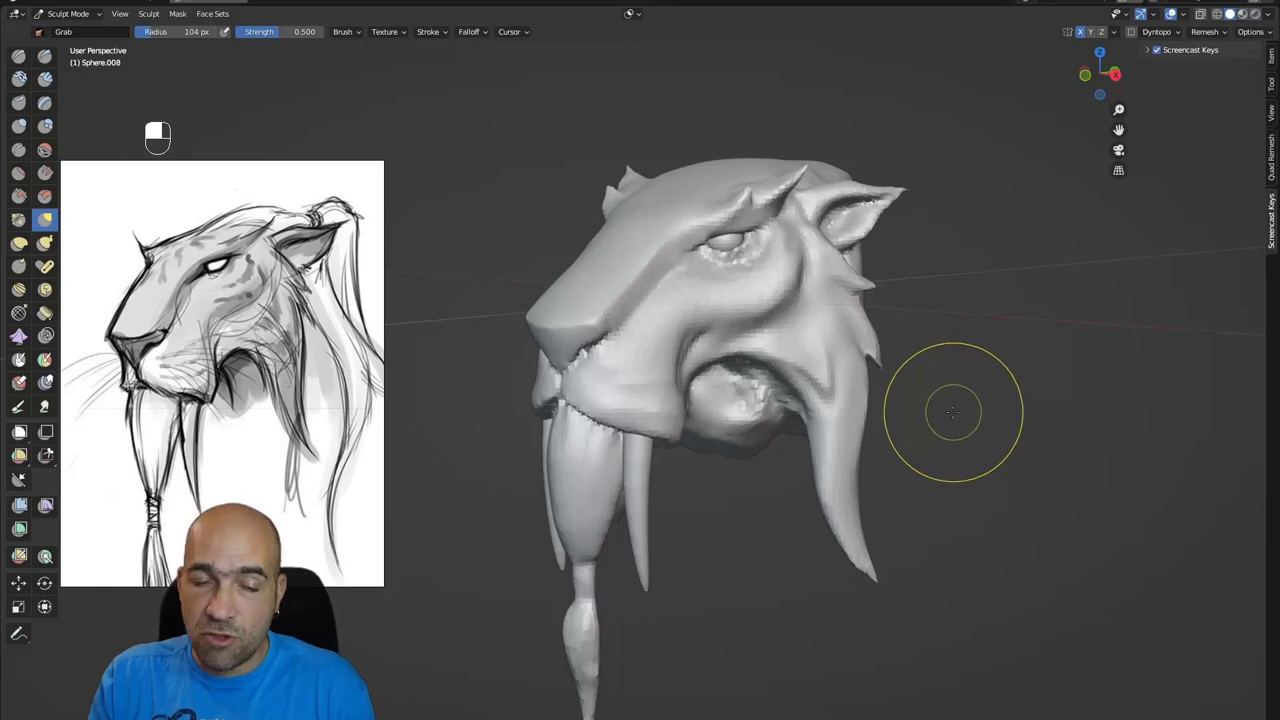
# - Set the head's voxel size to about 0.0106 m and voxel-remesh it
pyautogui.moveTo(894, 374); pyautogui.dragTo(917, 334, button='middle')
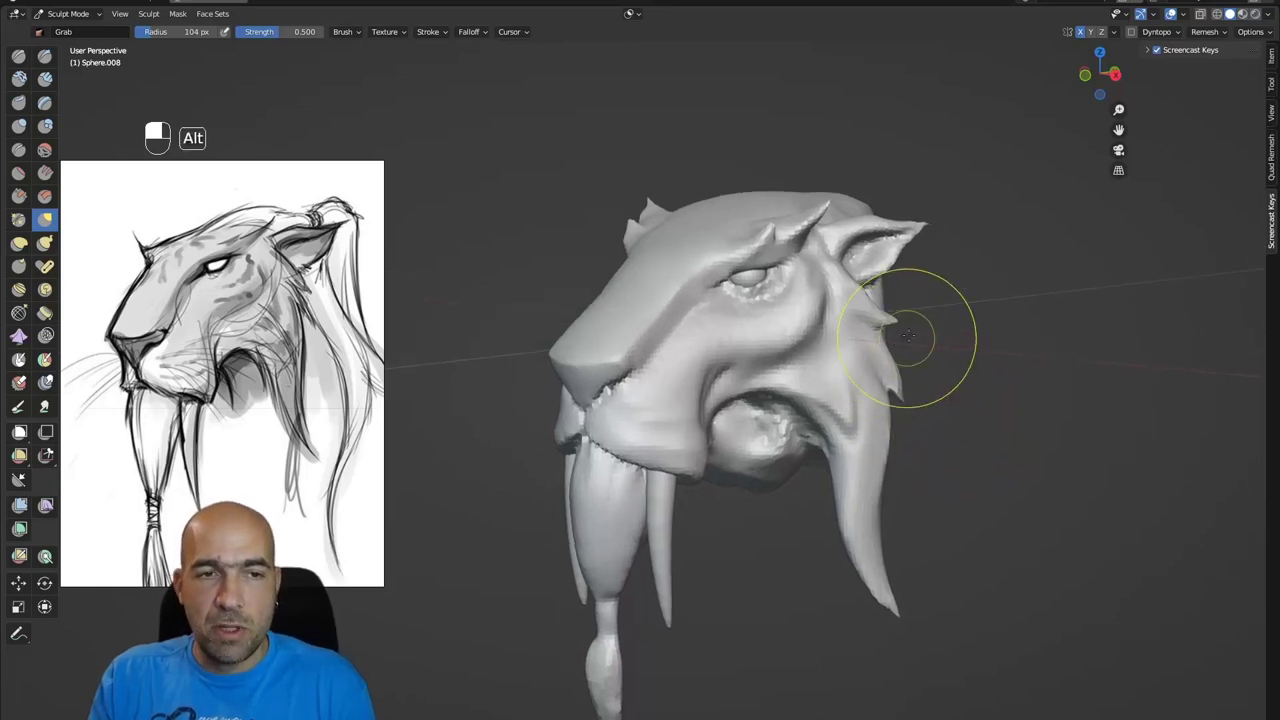
pyautogui.moveTo(893, 247); pyautogui.dragTo(937, 226)
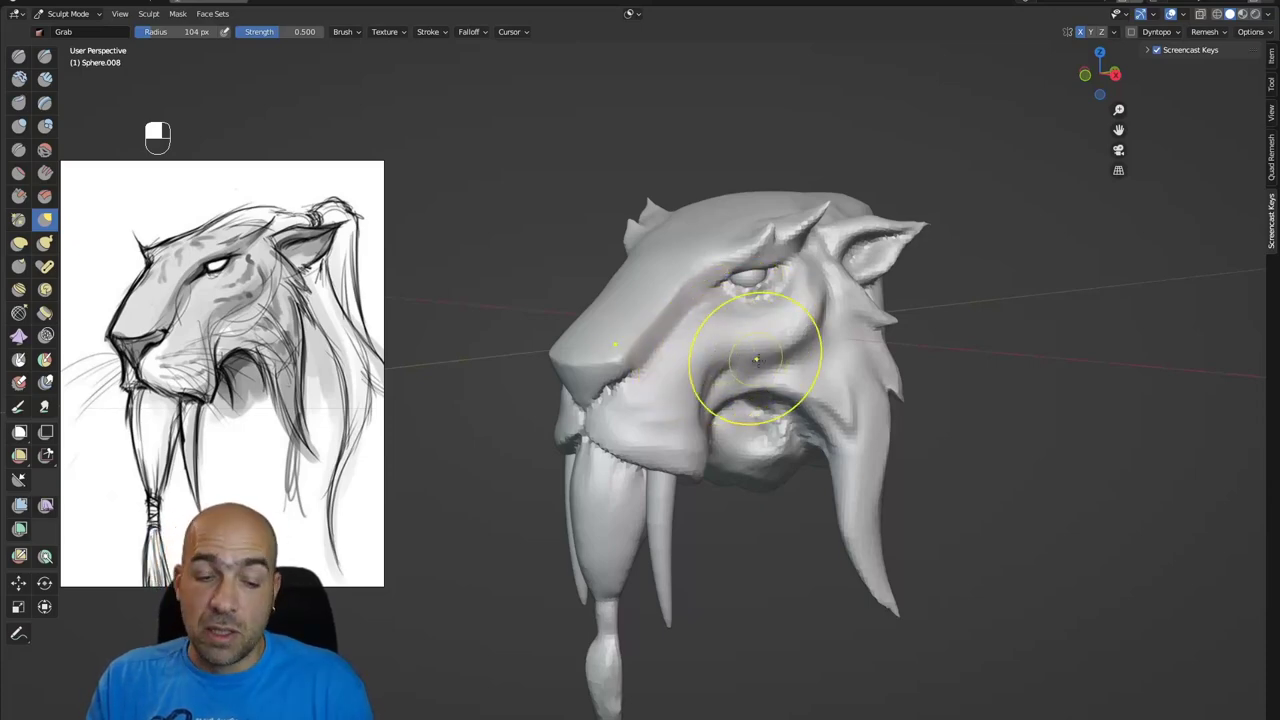
pyautogui.press('r')
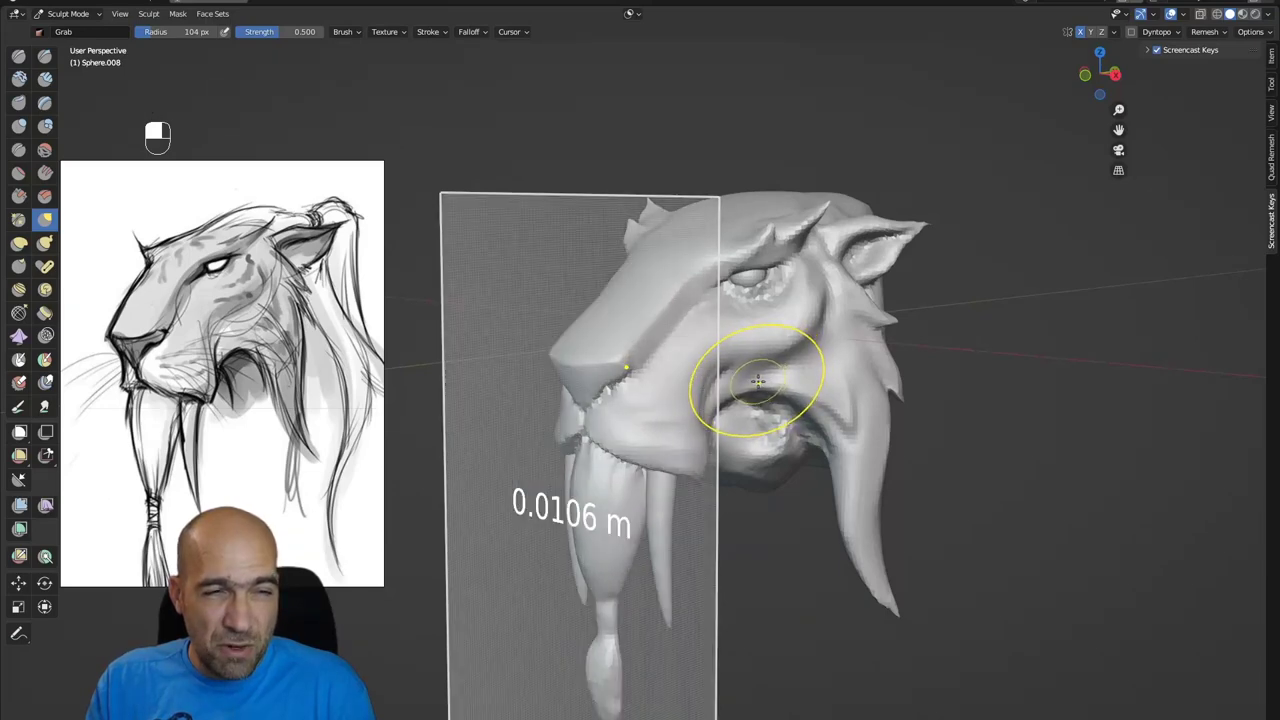
pyautogui.click(759, 382)
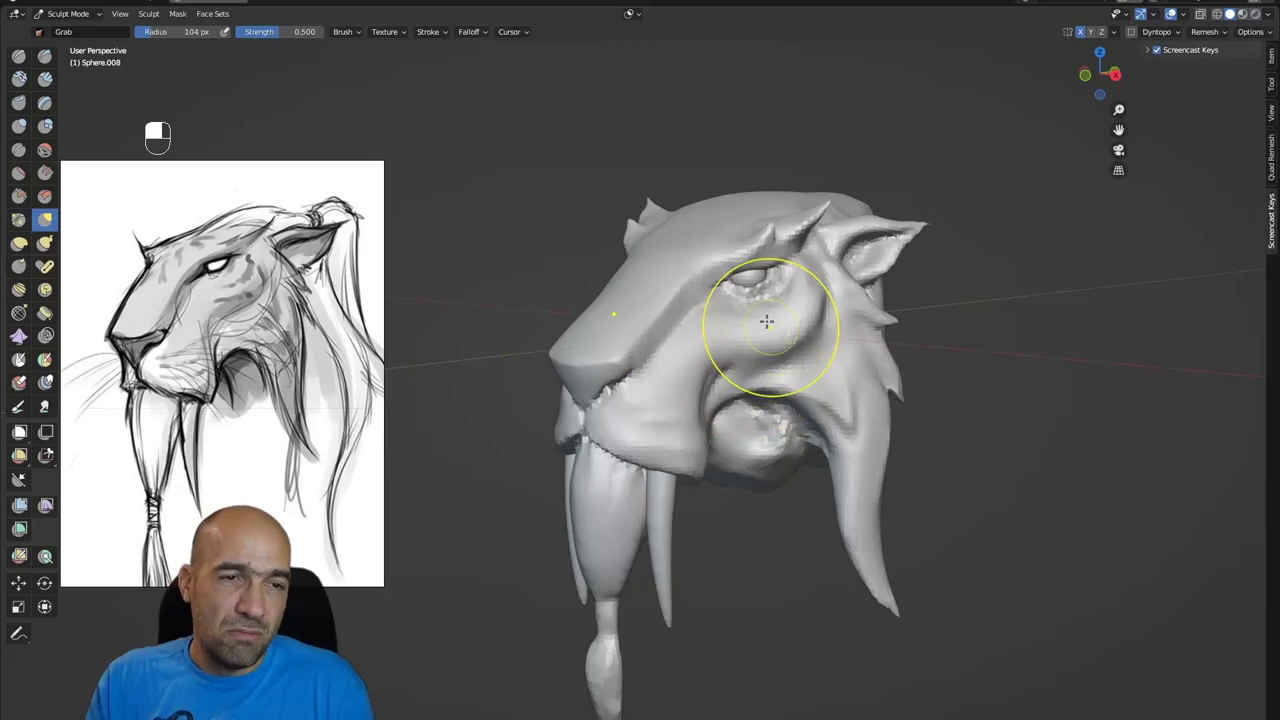
pyautogui.keyDown('ctrl'); pyautogui.moveTo(766, 321); pyautogui.dragTo(765, 343, button='middle'); pyautogui.keyUp('ctrl')
pyautogui.hotkey('ctrl', 'r')
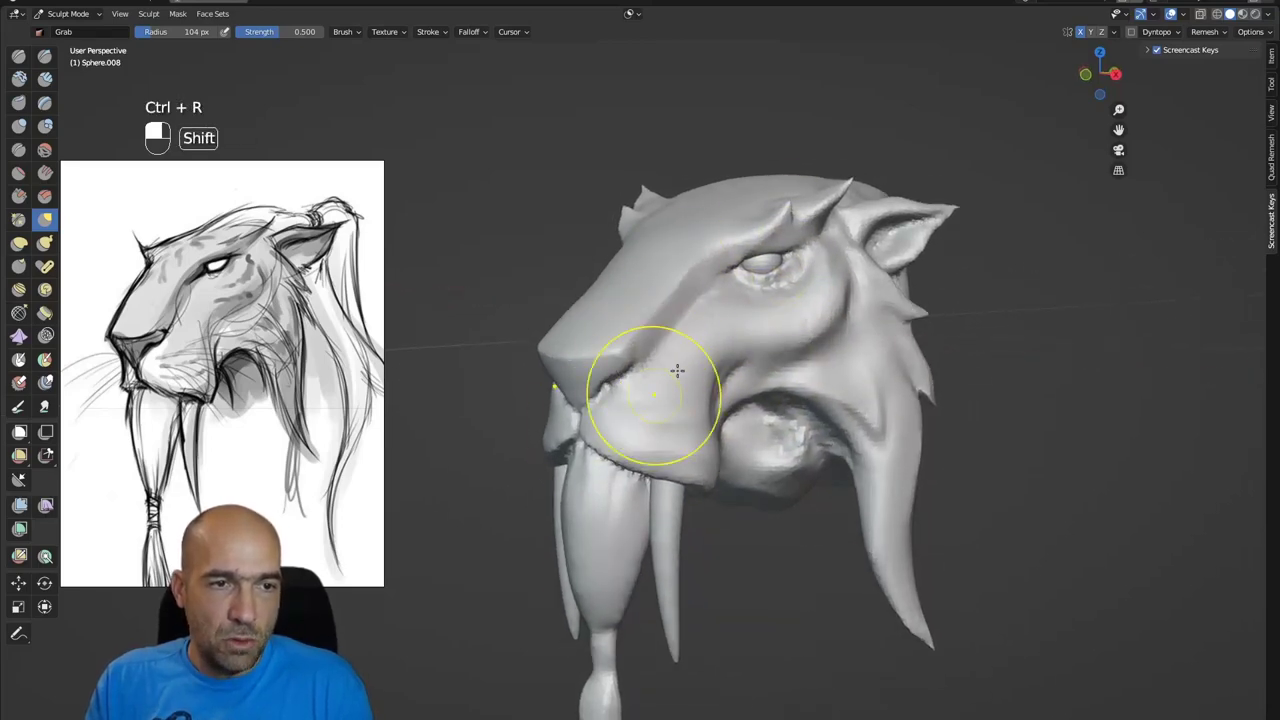
# - Smooth the remeshed muzzle, lip creases, beard and jaw opening
pyautogui.moveTo(677, 371)
pyautogui.keyDown('shift'); pyautogui.mouseDown()
pyautogui.moveTo(677, 480)
pyautogui.moveTo(620, 509)
pyautogui.moveTo(593, 680)
pyautogui.mouseUp(); pyautogui.keyUp('shift')
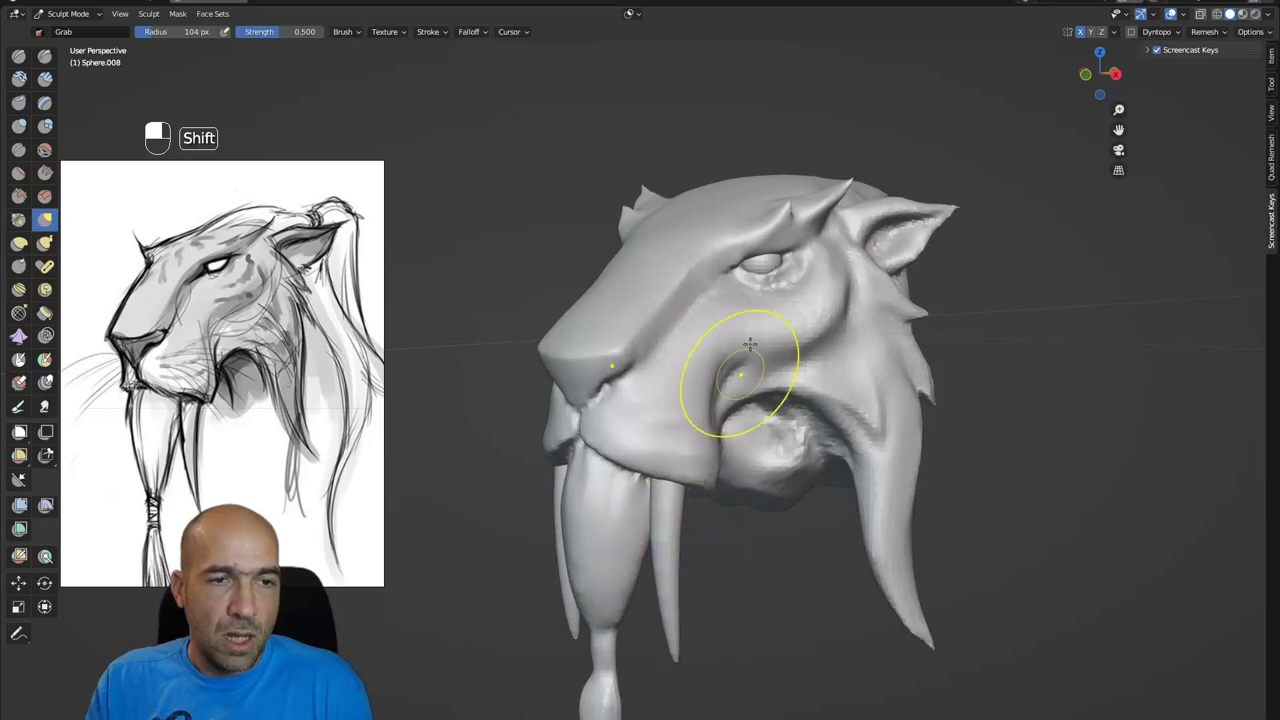
pyautogui.keyDown('shift'); pyautogui.moveTo(838, 445); pyautogui.dragTo(791, 423); pyautogui.keyUp('shift')
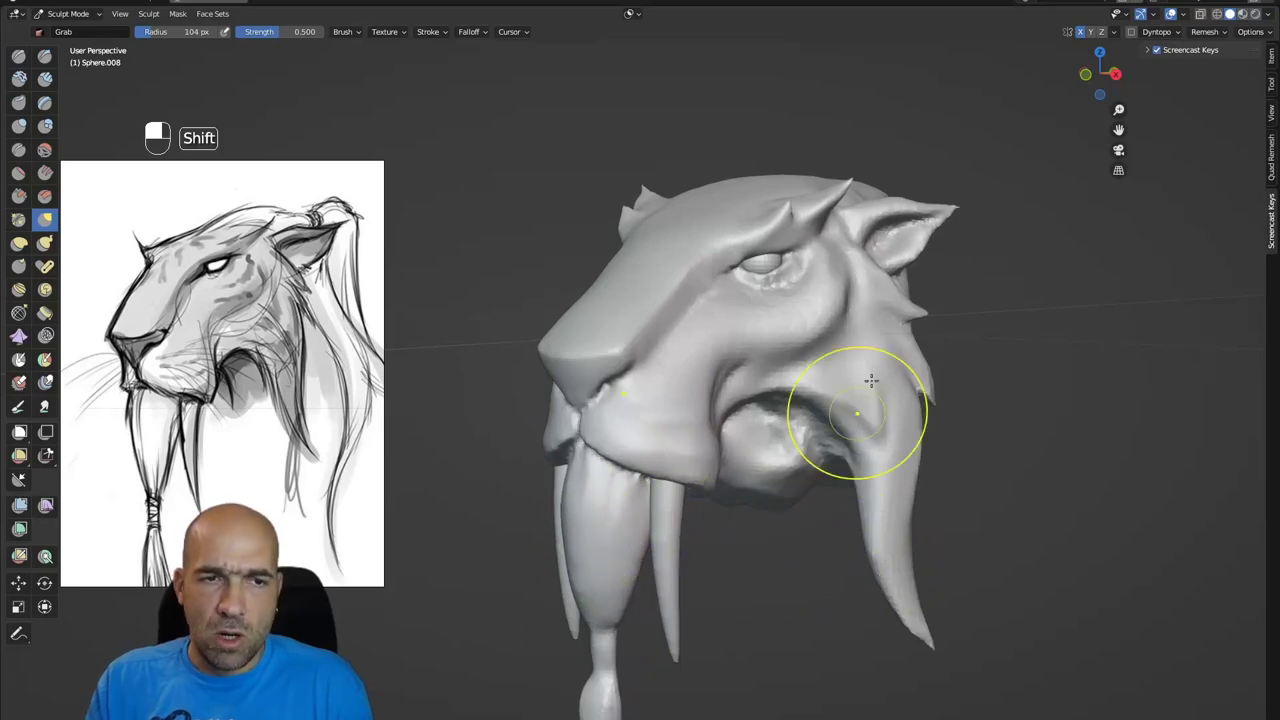
pyautogui.keyDown('ctrl'); pyautogui.moveTo(918, 263); pyautogui.dragTo(780, 230, button='middle'); pyautogui.keyUp('ctrl')
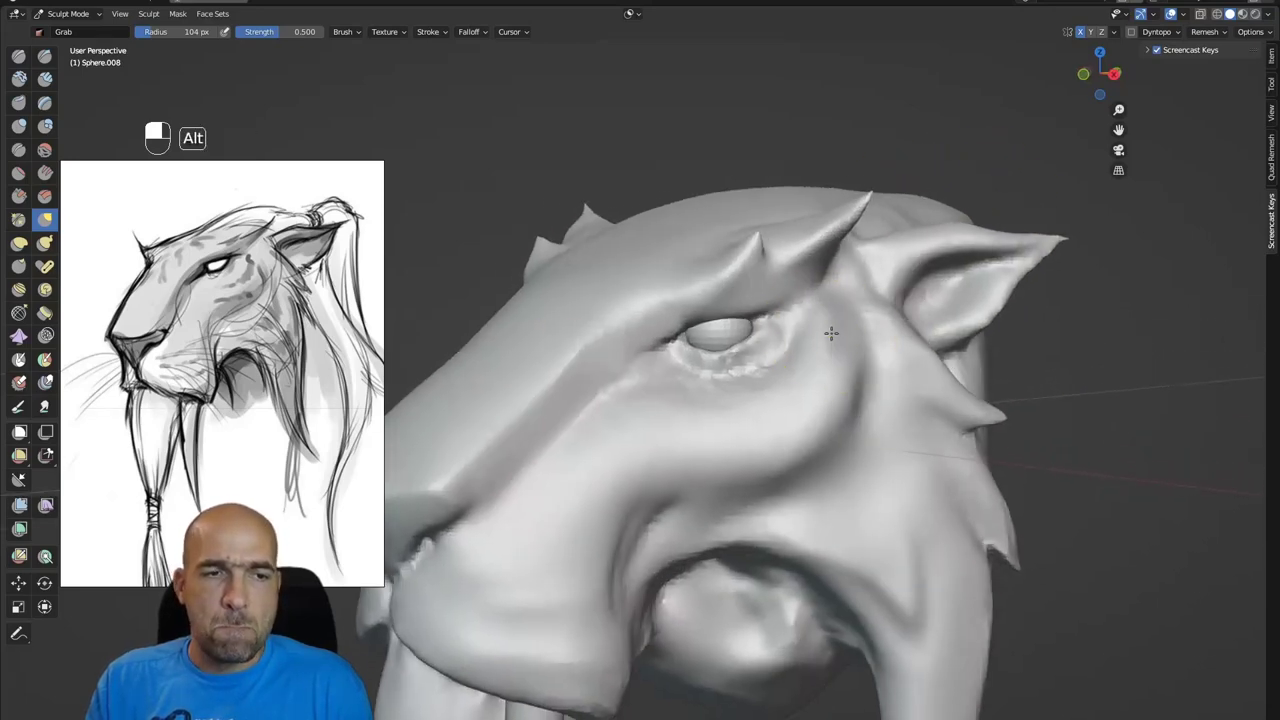
# - Smooth the rough surface below the eye and define the lower eyelid with Draw Sharp at 59 px
pyautogui.press('1')
pyautogui.press('[')
pyautogui.press('[')
pyautogui.press('[')
pyautogui.press('[')
pyautogui.press('[')
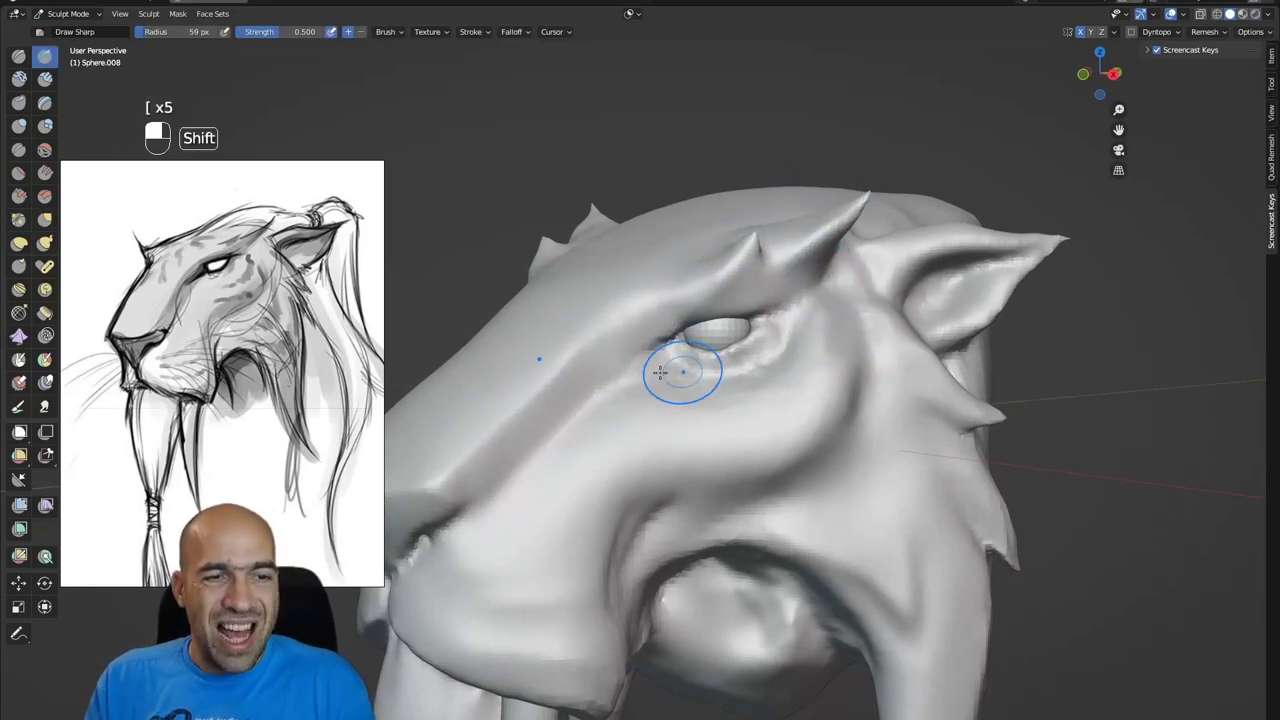
pyautogui.keyDown('shift'); pyautogui.moveTo(660, 372); pyautogui.dragTo(656, 387); pyautogui.keyUp('shift')
pyautogui.keyDown('alt'); pyautogui.moveTo(823, 379); pyautogui.dragTo(812, 390); pyautogui.keyUp('alt')
pyautogui.keyDown('ctrl'); pyautogui.keyDown('alt'); pyautogui.moveTo(812, 390); pyautogui.dragTo(797, 389); pyautogui.keyUp('alt'); pyautogui.keyUp('ctrl')
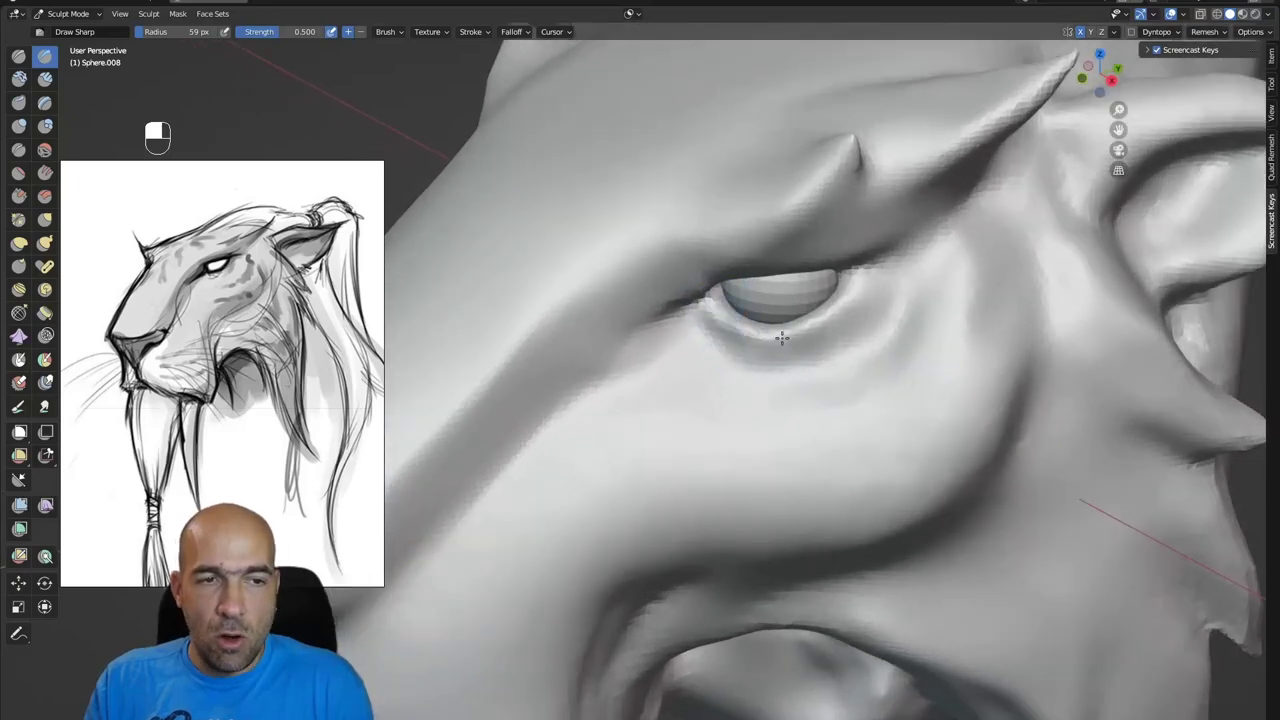
pyautogui.moveTo(863, 300)
pyautogui.keyDown('alt'); pyautogui.mouseDown()
pyautogui.moveTo(874, 309)
pyautogui.moveTo(857, 343)
pyautogui.moveTo(843, 343)
pyautogui.mouseUp(); pyautogui.keyUp('alt')
# - Build up the lower eyelid and the inner eye corner with Clay Strips at 59 px
pyautogui.press('2')
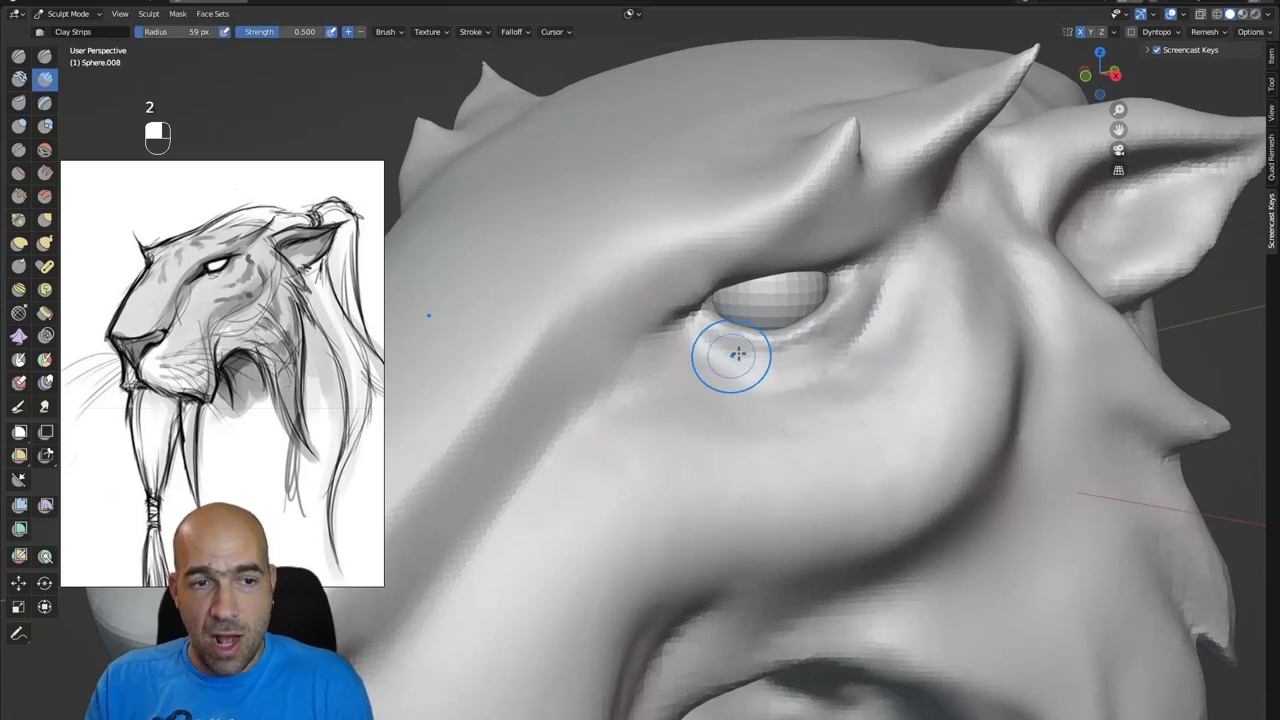
pyautogui.moveTo(764, 340); pyautogui.dragTo(743, 272, button='middle')
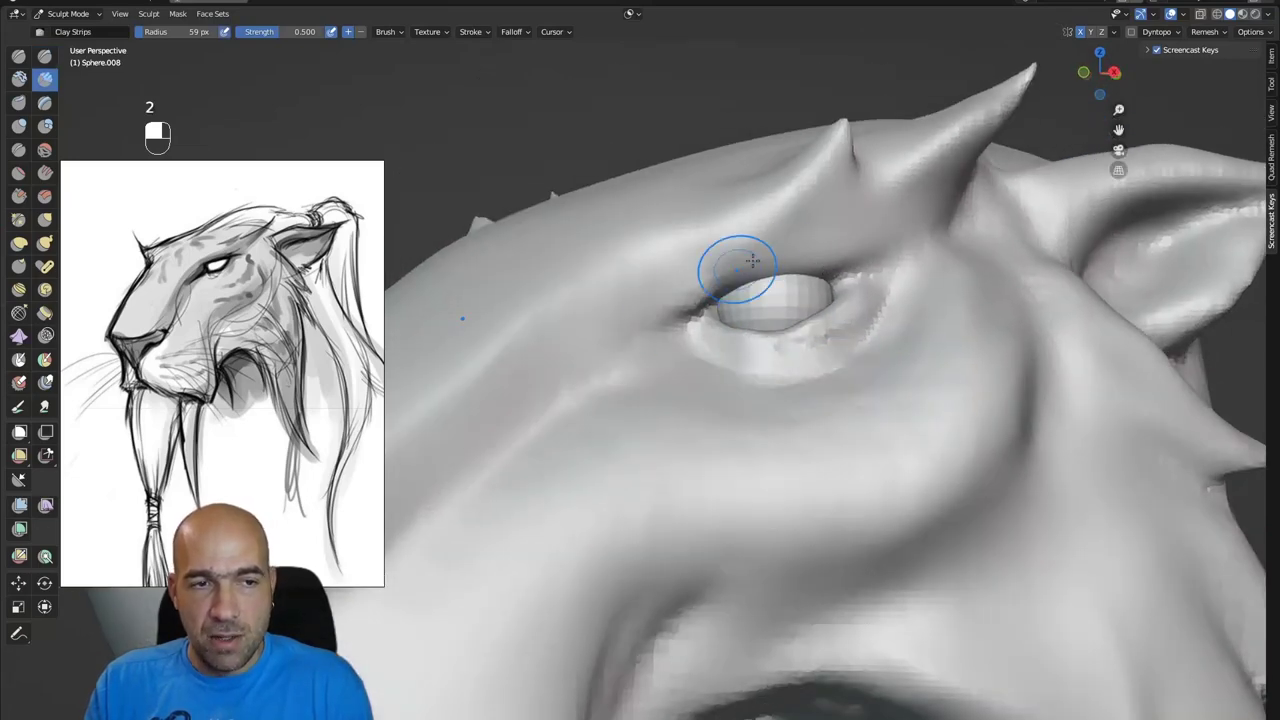
pyautogui.moveTo(681, 318); pyautogui.dragTo(673, 322)
pyautogui.keyDown('alt'); pyautogui.moveTo(785, 246); pyautogui.dragTo(742, 256); pyautogui.keyUp('alt')
# - Carve the inner eye corner and extend the upper eyelid crease outward with Draw Sharp at 59 px
pyautogui.press('1')
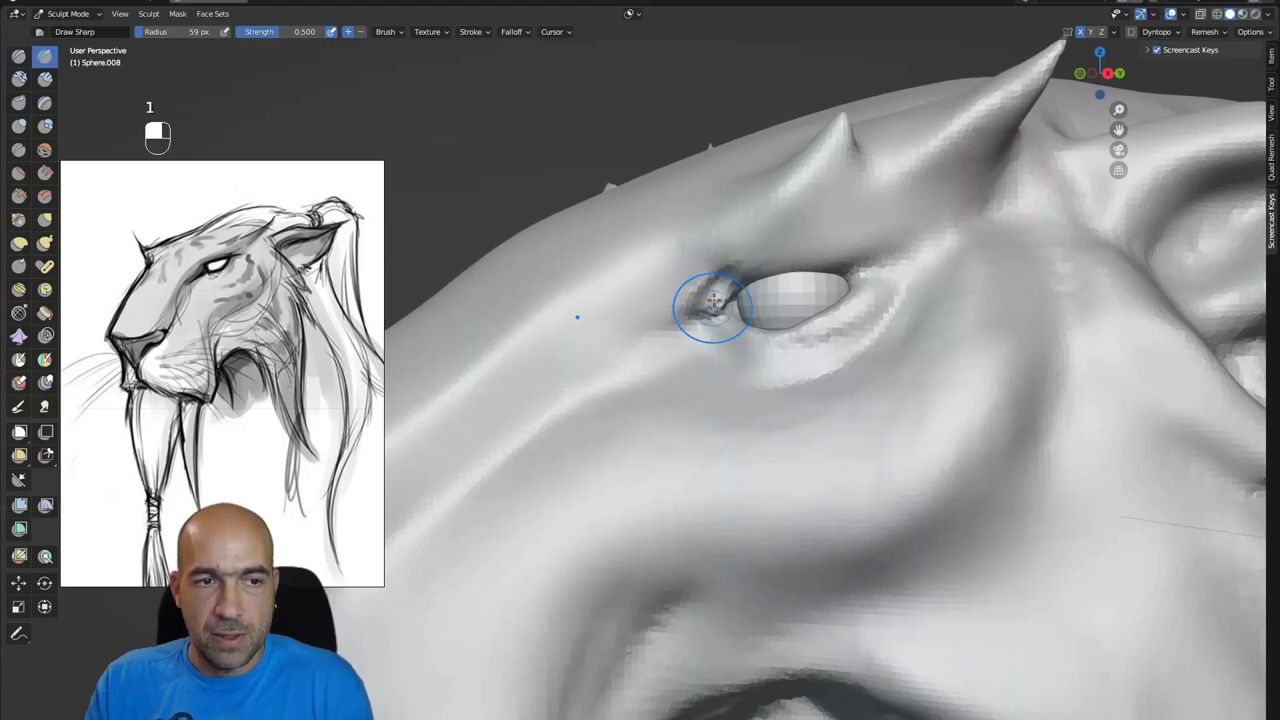
pyautogui.keyDown('ctrl'); pyautogui.moveTo(713, 300); pyautogui.dragTo(700, 327); pyautogui.keyUp('ctrl')
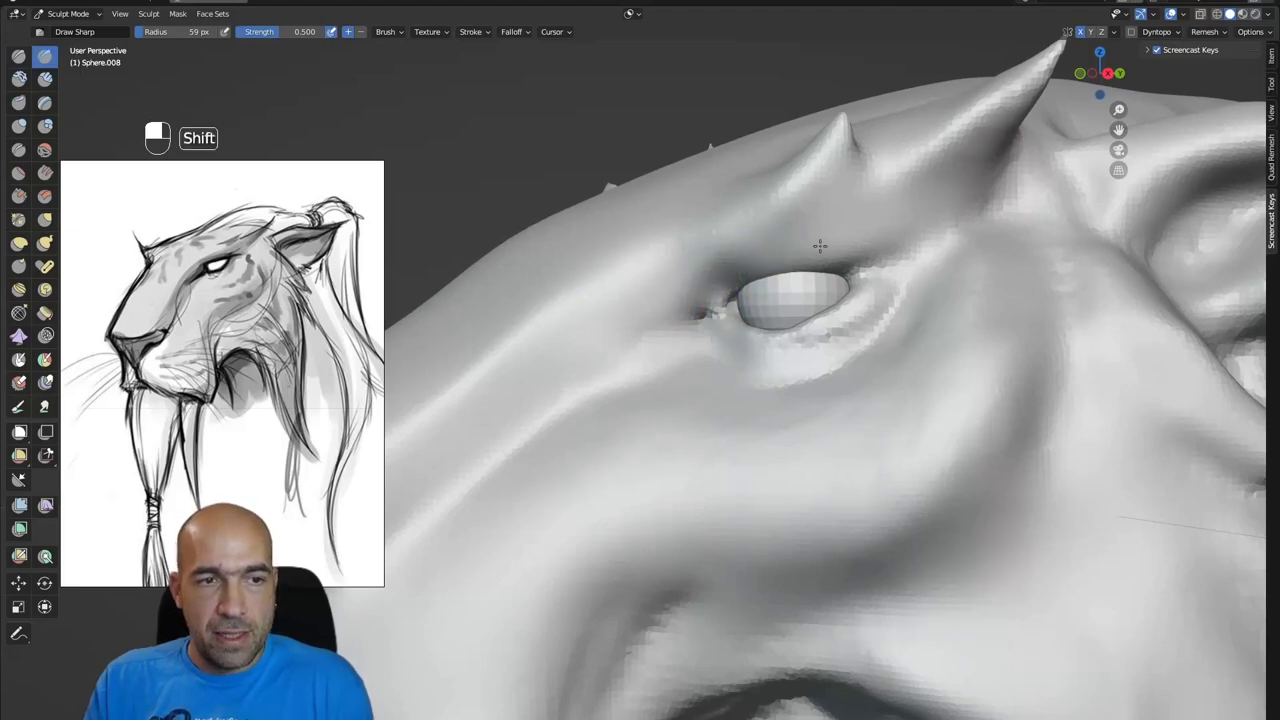
pyautogui.keyDown('alt'); pyautogui.moveTo(819, 245); pyautogui.dragTo(735, 322); pyautogui.keyUp('alt')
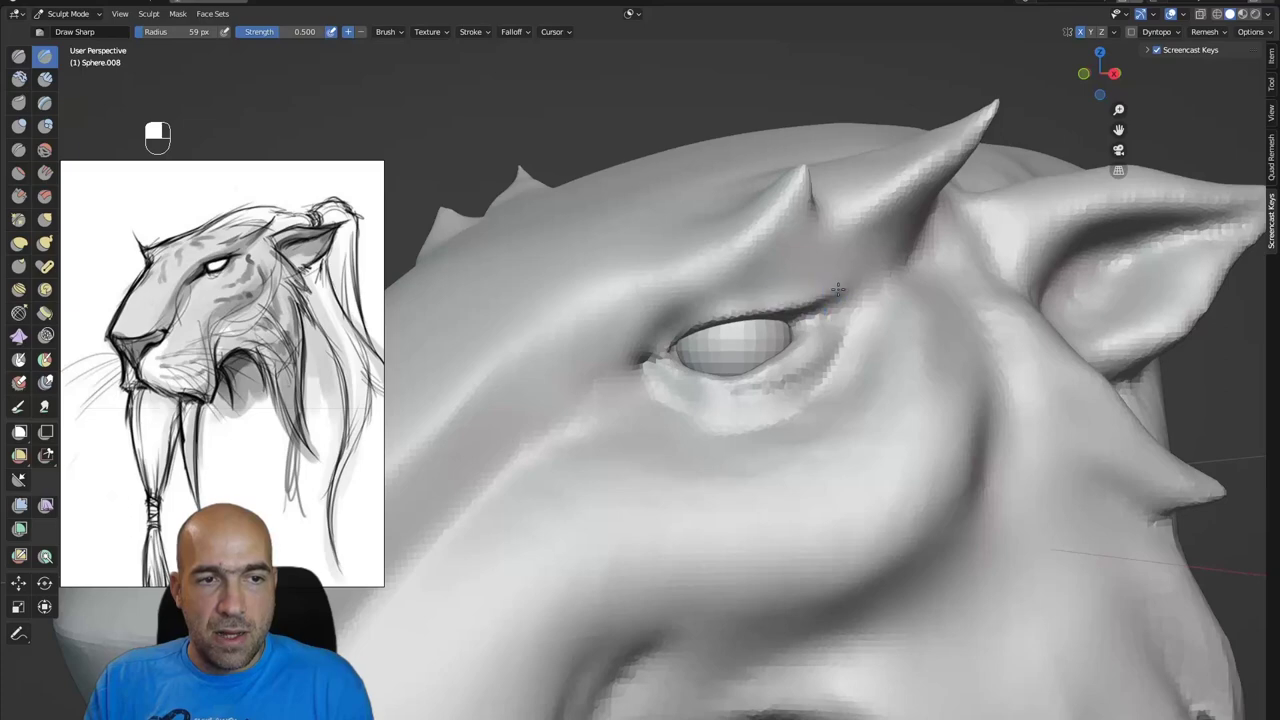
pyautogui.moveTo(838, 289); pyautogui.dragTo(854, 284)
pyautogui.keyDown('shift'); pyautogui.moveTo(854, 284); pyautogui.dragTo(838, 284); pyautogui.keyUp('shift')
pyautogui.keyDown('alt'); pyautogui.keyDown('shift'); pyautogui.moveTo(838, 284); pyautogui.dragTo(710, 434); pyautogui.keyUp('shift'); pyautogui.keyUp('alt')
# - Smooth the ear's inner hollow and sharpen its rim with Draw Sharp at 59 px
pyautogui.moveTo(769, 346)
pyautogui.keyDown('ctrl'); pyautogui.keyDown('alt'); pyautogui.mouseDown()
pyautogui.moveTo(770, 382)
pyautogui.moveTo(685, 360)
pyautogui.mouseUp(); pyautogui.keyUp('alt'); pyautogui.keyUp('ctrl')
pyautogui.moveTo(863, 337)
pyautogui.keyDown('shift'); pyautogui.mouseDown()
pyautogui.moveTo(840, 366)
pyautogui.moveTo(868, 330)
pyautogui.mouseUp(); pyautogui.keyUp('shift')
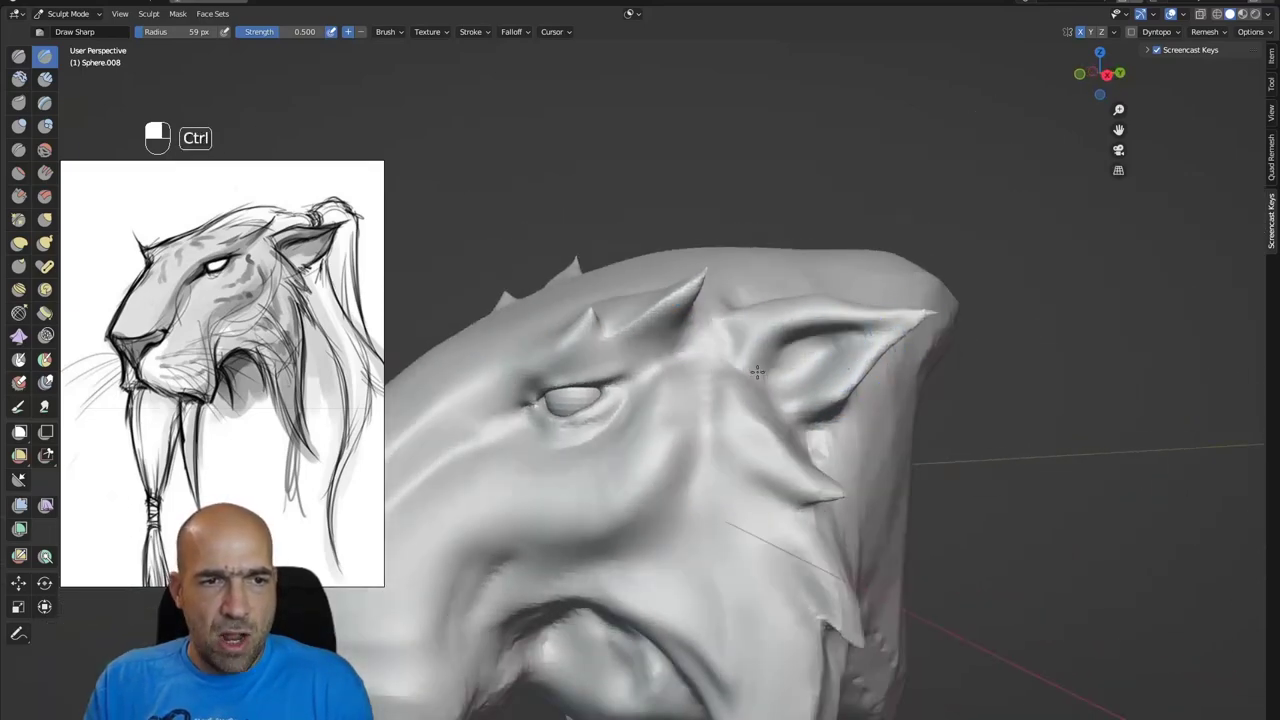
pyautogui.moveTo(757, 372)
pyautogui.keyDown('ctrl'); pyautogui.mouseDown()
pyautogui.moveTo(798, 347)
pyautogui.moveTo(768, 364)
pyautogui.mouseUp(); pyautogui.keyUp('ctrl')
pyautogui.keyDown('ctrl'); pyautogui.keyDown('alt'); pyautogui.moveTo(766, 366); pyautogui.dragTo(740, 350); pyautogui.keyUp('alt'); pyautogui.keyUp('ctrl')
pyautogui.keyDown('alt'); pyautogui.moveTo(740, 350); pyautogui.dragTo(762, 354); pyautogui.keyUp('alt')
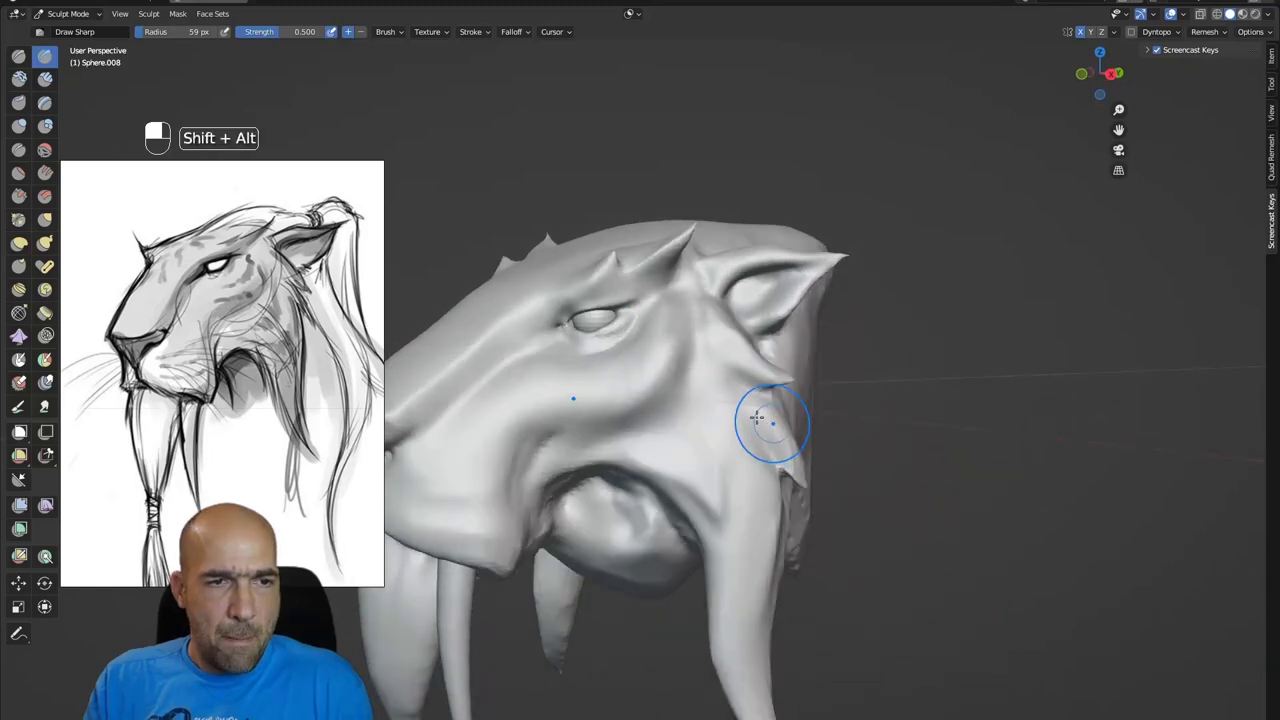
# - Carve strand grooves and ridges into the hanging cheek hair lock with Draw Sharp at 59 px, and smooth them
pyautogui.keyDown('alt'); pyautogui.keyDown('shift'); pyautogui.moveTo(757, 418); pyautogui.dragTo(874, 461); pyautogui.keyUp('shift'); pyautogui.keyUp('alt')
pyautogui.moveTo(835, 405)
pyautogui.keyDown('alt'); pyautogui.keyDown('shift'); pyautogui.mouseDown()
pyautogui.moveTo(832, 294)
pyautogui.moveTo(750, 236)
pyautogui.mouseUp(); pyautogui.keyUp('shift'); pyautogui.keyUp('alt')
pyautogui.keyDown('ctrl'); pyautogui.keyDown('alt'); pyautogui.moveTo(785, 445); pyautogui.dragTo(791, 403); pyautogui.keyUp('alt'); pyautogui.keyUp('ctrl')
pyautogui.moveTo(792, 340)
pyautogui.keyDown('ctrl'); pyautogui.mouseDown()
pyautogui.moveTo(764, 423)
pyautogui.moveTo(829, 584)
pyautogui.mouseUp(); pyautogui.keyUp('ctrl')
pyautogui.moveTo(805, 466)
pyautogui.keyDown('shift'); pyautogui.mouseDown()
pyautogui.moveTo(791, 490)
pyautogui.moveTo(801, 495)
pyautogui.mouseUp(); pyautogui.keyUp('shift')
pyautogui.moveTo(805, 468)
pyautogui.keyDown('alt'); pyautogui.keyDown('shift'); pyautogui.mouseDown()
pyautogui.moveTo(811, 477)
pyautogui.moveTo(786, 482)
pyautogui.moveTo(823, 591)
pyautogui.moveTo(855, 572)
pyautogui.moveTo(819, 478)
pyautogui.mouseUp(); pyautogui.keyUp('shift'); pyautogui.keyUp('alt')
pyautogui.keyDown('alt'); pyautogui.moveTo(790, 530); pyautogui.dragTo(811, 543); pyautogui.keyUp('alt')
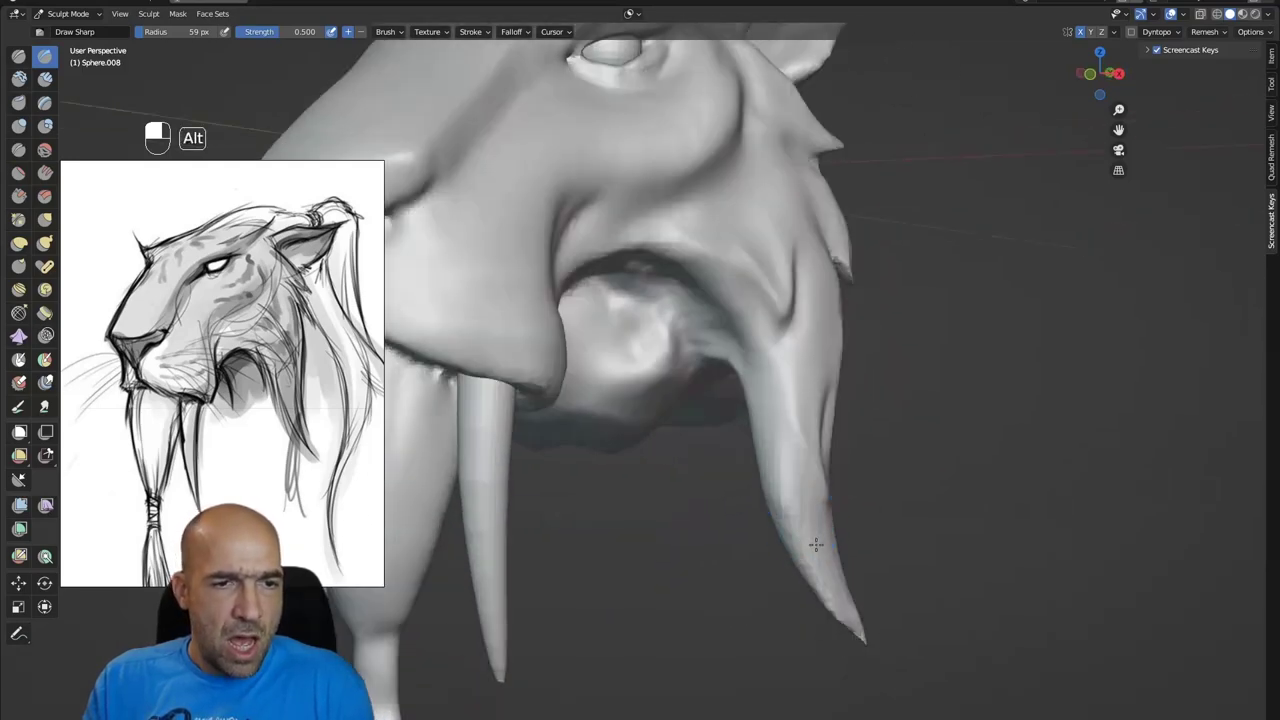
pyautogui.keyDown('shift'); pyautogui.moveTo(791, 459); pyautogui.dragTo(849, 614); pyautogui.keyUp('shift')
# - Sharpen the lower edge of the upper lip above the beard and fang with Draw Sharp at 59 px
pyautogui.keyDown('alt'); pyautogui.moveTo(725, 555); pyautogui.dragTo(815, 590); pyautogui.keyUp('alt')
pyautogui.keyDown('alt'); pyautogui.moveTo(775, 535); pyautogui.dragTo(740, 525); pyautogui.keyUp('alt')
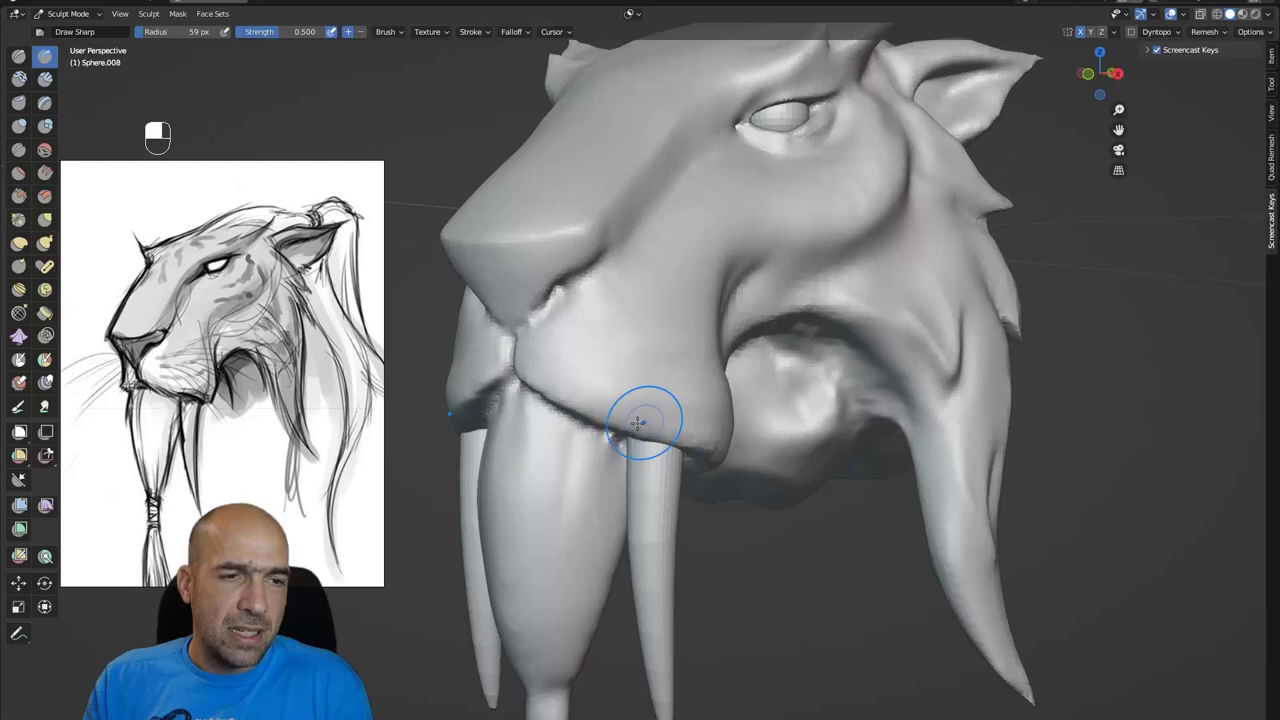
pyautogui.moveTo(642, 426); pyautogui.dragTo(710, 456)
pyautogui.moveTo(583, 414); pyautogui.dragTo(668, 448)
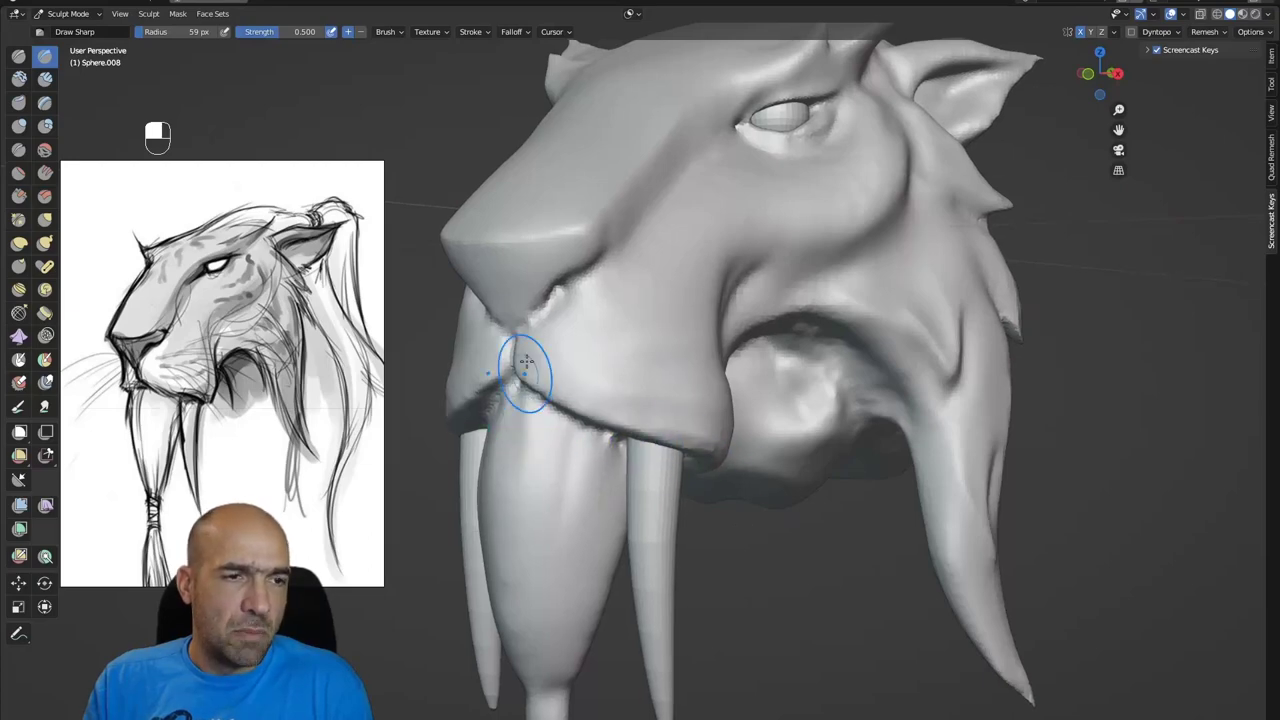
# - Deepen the lip cleft below the nose with Draw Sharp at 59 px and smooth it above the beard
pyautogui.keyDown('ctrl'); pyautogui.keyDown('alt'); pyautogui.moveTo(573, 368); pyautogui.dragTo(532, 349); pyautogui.keyUp('alt'); pyautogui.keyUp('ctrl')
pyautogui.keyDown('alt'); pyautogui.keyDown('shift'); pyautogui.moveTo(384, 240); pyautogui.dragTo(517, 327); pyautogui.keyUp('shift'); pyautogui.keyUp('alt')
pyautogui.moveTo(597, 363)
pyautogui.keyDown('ctrl'); pyautogui.mouseDown()
pyautogui.moveTo(546, 412)
pyautogui.moveTo(548, 429)
pyautogui.mouseUp(); pyautogui.keyUp('ctrl')
pyautogui.moveTo(551, 381)
pyautogui.keyDown('shift'); pyautogui.mouseDown()
pyautogui.moveTo(580, 348)
pyautogui.moveTo(545, 395)
pyautogui.mouseUp(); pyautogui.keyUp('shift')
# - Sharpen the nose's upper edge and nostril crease with Draw Sharp at 59 px
pyautogui.keyDown('alt'); pyautogui.keyDown('shift'); pyautogui.moveTo(556, 250); pyautogui.dragTo(630, 345); pyautogui.keyUp('shift'); pyautogui.keyUp('alt')
pyautogui.keyDown('alt'); pyautogui.moveTo(630, 345); pyautogui.dragTo(692, 380); pyautogui.keyUp('alt')
pyautogui.keyDown('ctrl'); pyautogui.moveTo(843, 377); pyautogui.dragTo(694, 343, button='middle'); pyautogui.keyUp('ctrl')
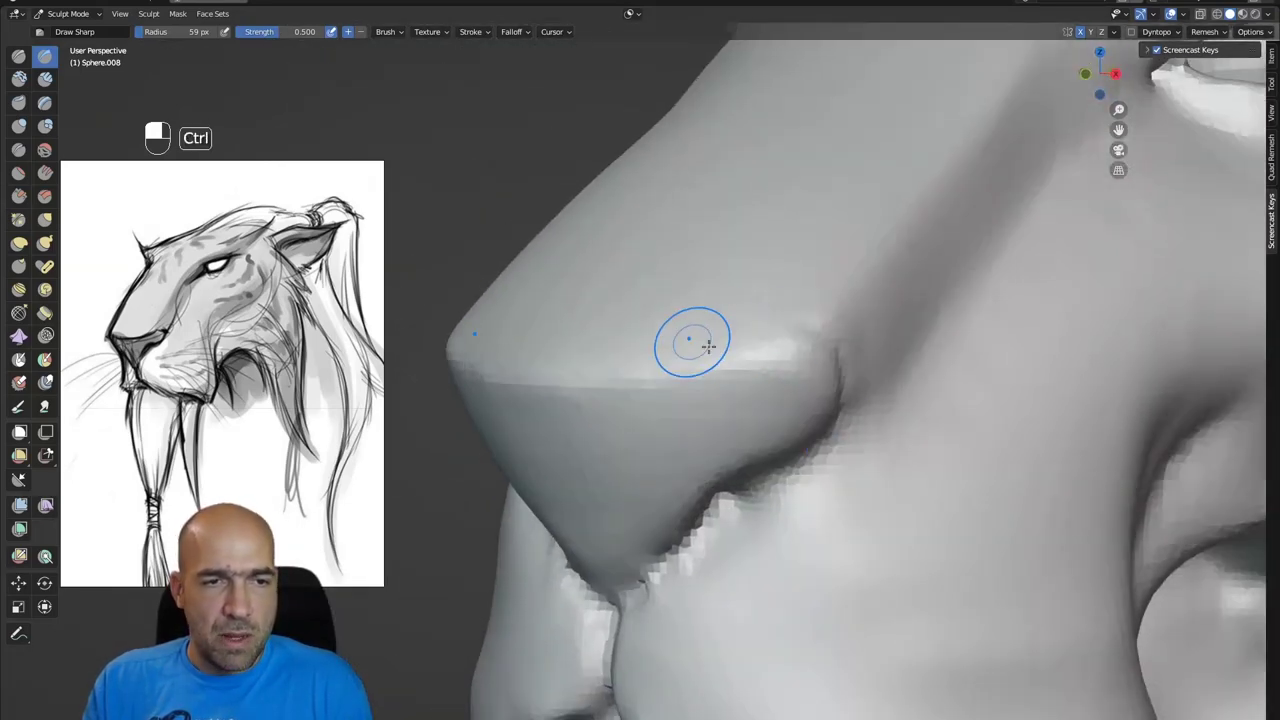
pyautogui.keyDown('alt'); pyautogui.moveTo(757, 357); pyautogui.dragTo(734, 386); pyautogui.keyUp('alt')
pyautogui.keyDown('ctrl'); pyautogui.moveTo(734, 386); pyautogui.dragTo(705, 436, button='middle'); pyautogui.keyUp('ctrl')
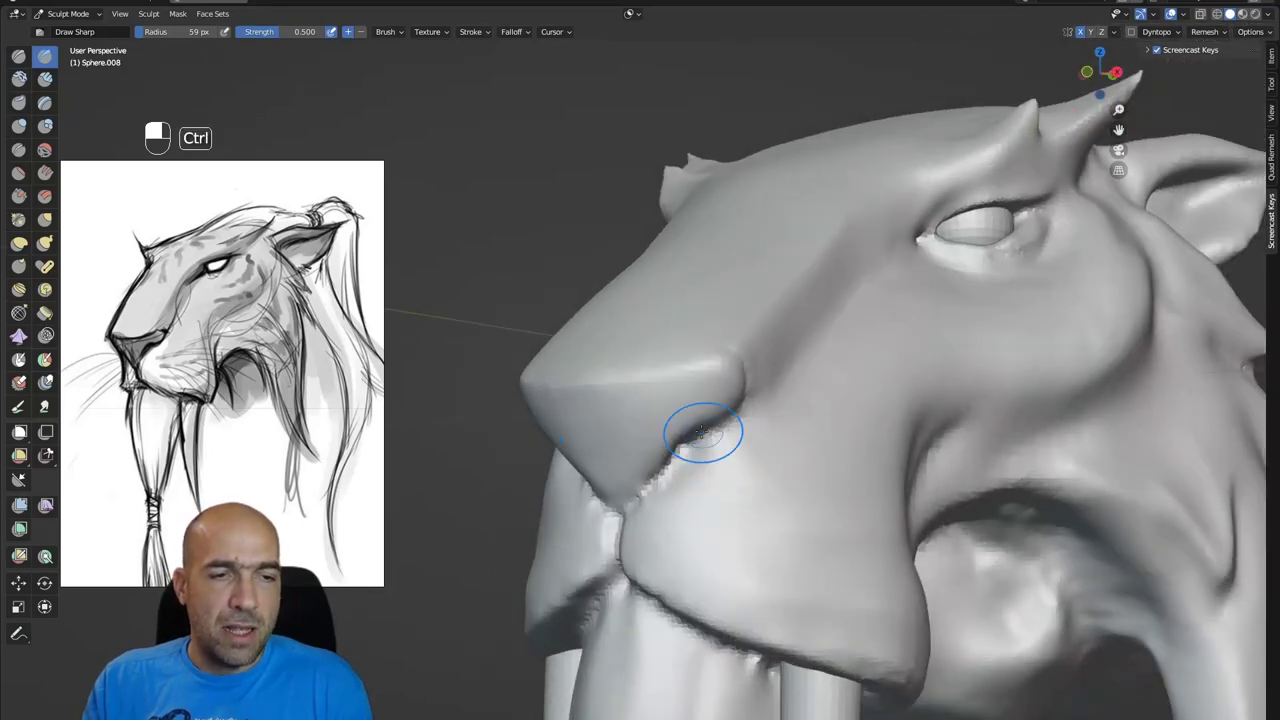
pyautogui.moveTo(741, 420)
pyautogui.keyDown('ctrl'); pyautogui.keyDown('alt'); pyautogui.mouseDown()
pyautogui.moveTo(743, 443)
pyautogui.moveTo(744, 398)
pyautogui.mouseUp(); pyautogui.keyUp('alt'); pyautogui.keyUp('ctrl')
pyautogui.moveTo(880, 301)
pyautogui.keyDown('alt'); pyautogui.keyDown('shift'); pyautogui.mouseDown()
pyautogui.moveTo(770, 255)
pyautogui.moveTo(794, 243)
pyautogui.mouseUp(); pyautogui.keyUp('shift'); pyautogui.keyUp('alt')
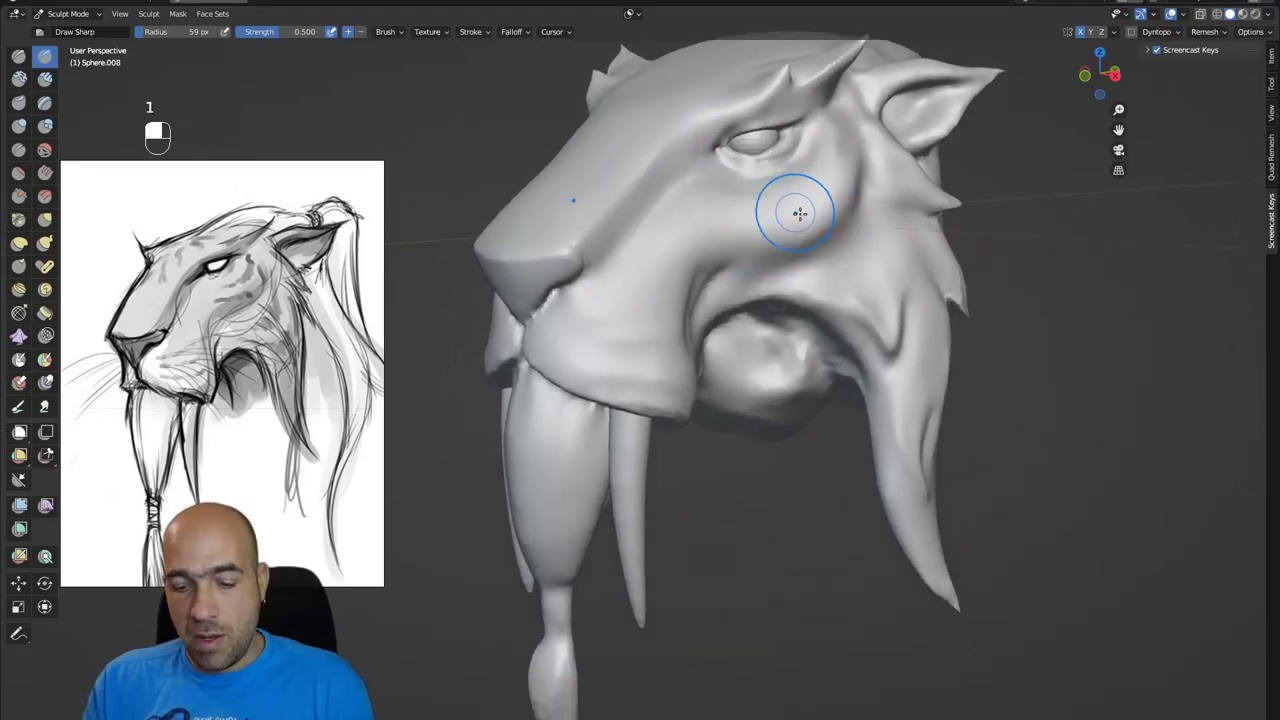
# - Reshape the rear corner of the upper lip with Grab at 145 px
pyautogui.press('3')
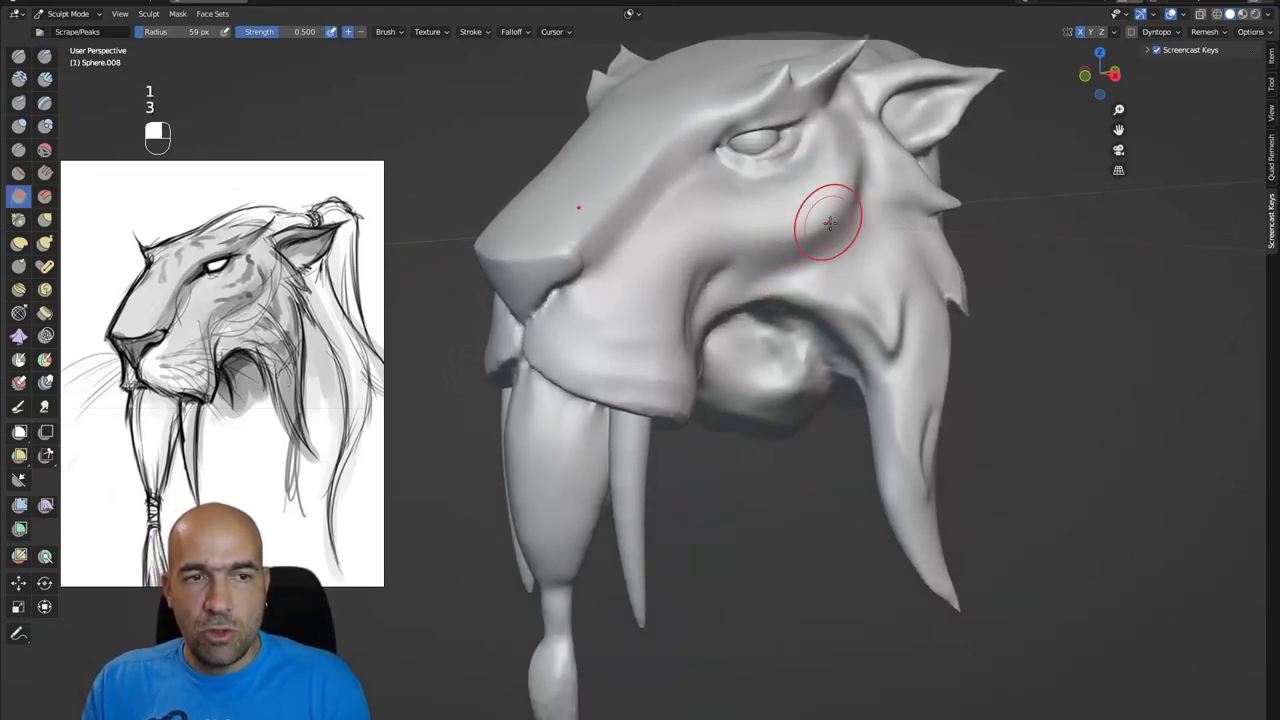
pyautogui.moveTo(718, 388)
pyautogui.keyDown('alt'); pyautogui.mouseDown()
pyautogui.moveTo(680, 394)
pyautogui.moveTo(774, 423)
pyautogui.moveTo(683, 392)
pyautogui.mouseUp(); pyautogui.keyUp('alt')
pyautogui.press('g')
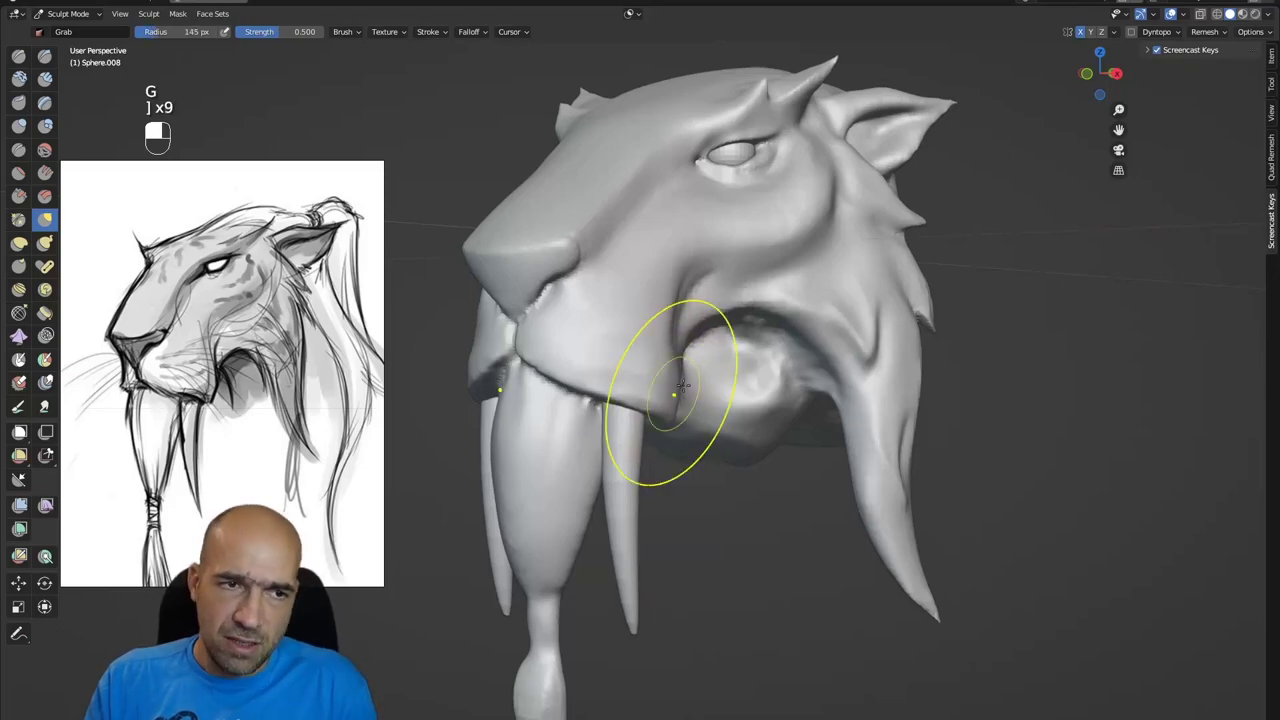
pyautogui.moveTo(683, 385)
pyautogui.keyDown('alt'); pyautogui.mouseDown()
pyautogui.moveTo(758, 320)
pyautogui.moveTo(732, 361)
pyautogui.moveTo(752, 360)
pyautogui.moveTo(711, 363)
pyautogui.mouseUp(); pyautogui.keyUp('alt')
pyautogui.keyDown('alt'); pyautogui.keyDown('shift'); pyautogui.moveTo(690, 285); pyautogui.dragTo(689, 380); pyautogui.keyUp('shift'); pyautogui.keyUp('alt')
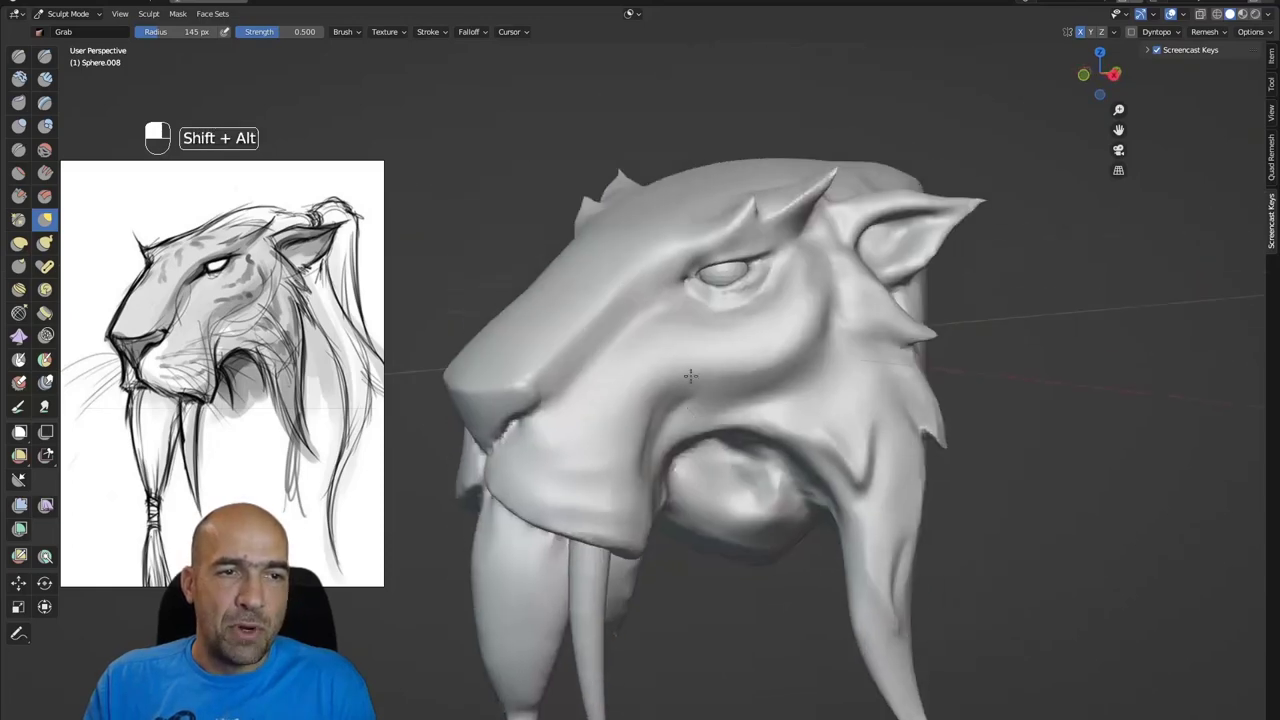
# - Sharpen the upper eyelid crease and the long brow tuft with Draw Sharp at 60 px
pyautogui.keyDown('ctrl'); pyautogui.keyDown('alt'); pyautogui.moveTo(690, 460); pyautogui.dragTo(691, 383); pyautogui.keyUp('alt'); pyautogui.keyUp('ctrl')
pyautogui.keyDown('alt'); pyautogui.keyDown('shift'); pyautogui.moveTo(755, 225); pyautogui.dragTo(703, 362); pyautogui.keyUp('shift'); pyautogui.keyUp('alt')
pyautogui.press('1')
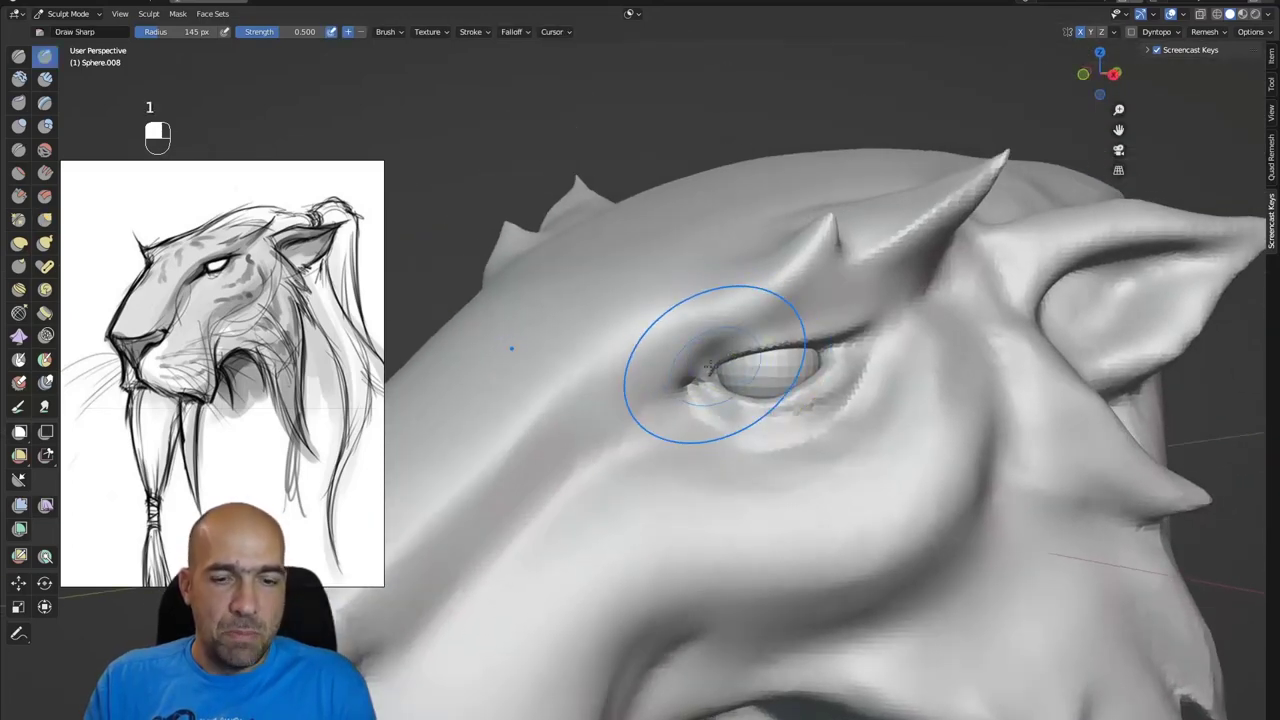
pyautogui.press('[')
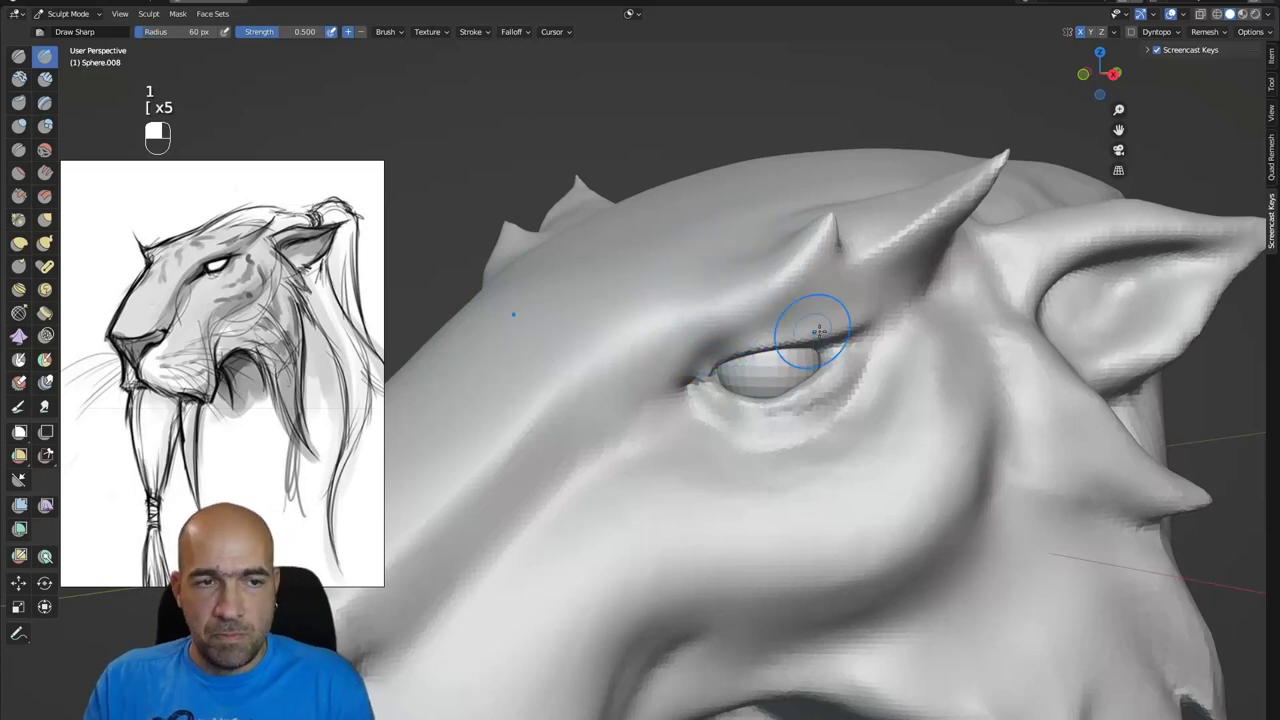
pyautogui.moveTo(825, 345)
pyautogui.mouseDown()
pyautogui.moveTo(866, 331)
pyautogui.moveTo(832, 338)
pyautogui.mouseUp()
pyautogui.keyDown('alt'); pyautogui.moveTo(889, 304); pyautogui.dragTo(877, 294); pyautogui.keyUp('alt')
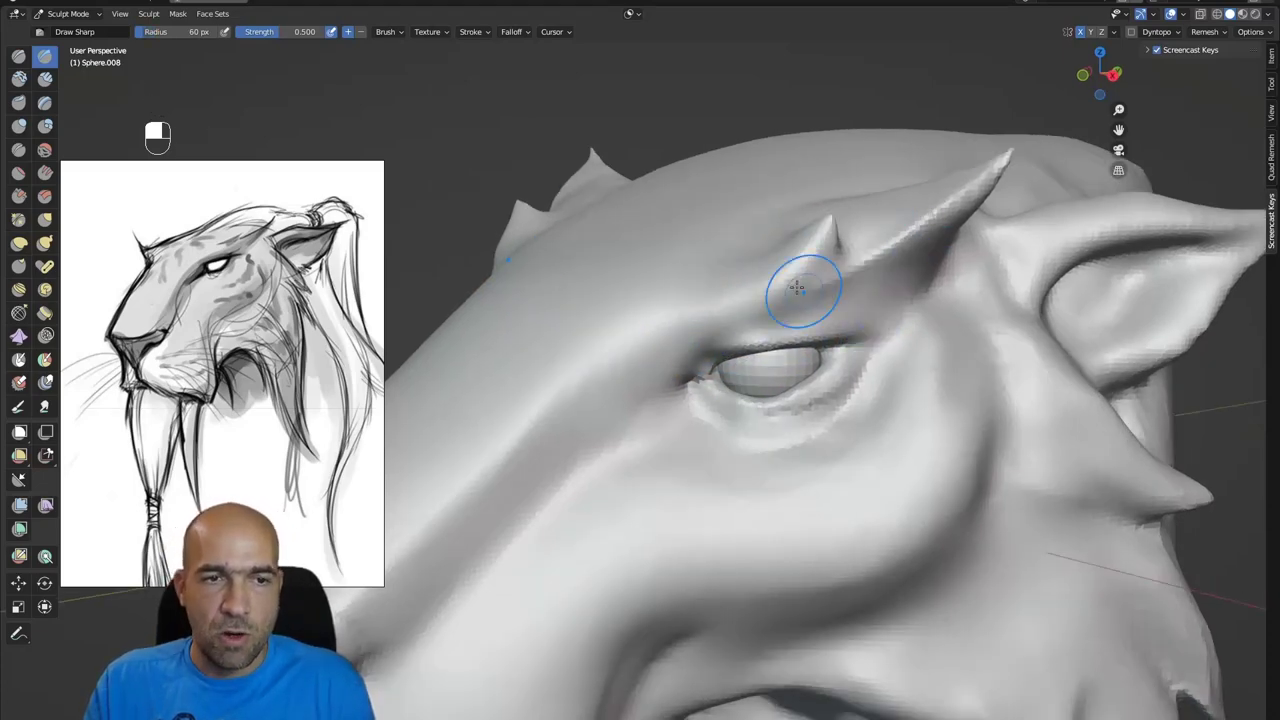
pyautogui.moveTo(958, 205); pyautogui.dragTo(874, 253)
pyautogui.keyDown('ctrl'); pyautogui.keyDown('alt'); pyautogui.moveTo(988, 160); pyautogui.dragTo(714, 366); pyautogui.keyUp('alt'); pyautogui.keyUp('ctrl')
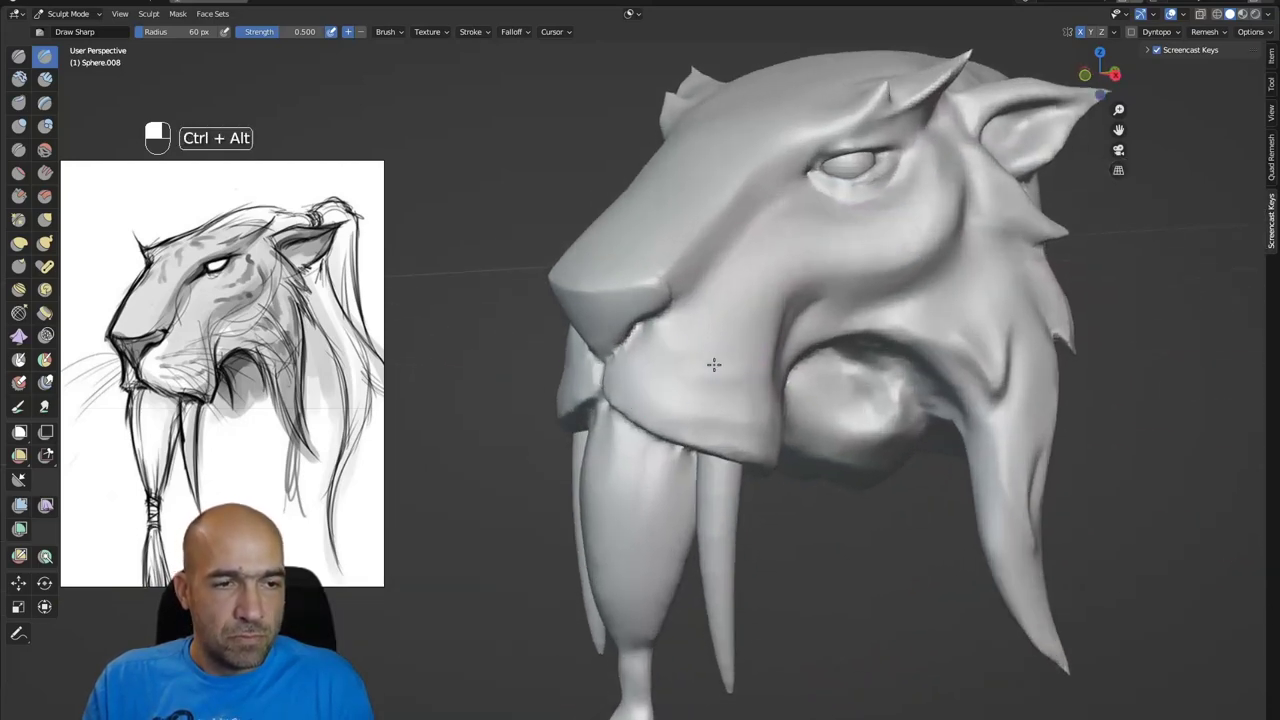
# - Darken the front of the nose with the Paint brush at 34 px, using the secondary black
pyautogui.click(19, 406)
pyautogui.press('[')
pyautogui.press('[')
pyautogui.press('[')
pyautogui.press('[')
pyautogui.press('[')
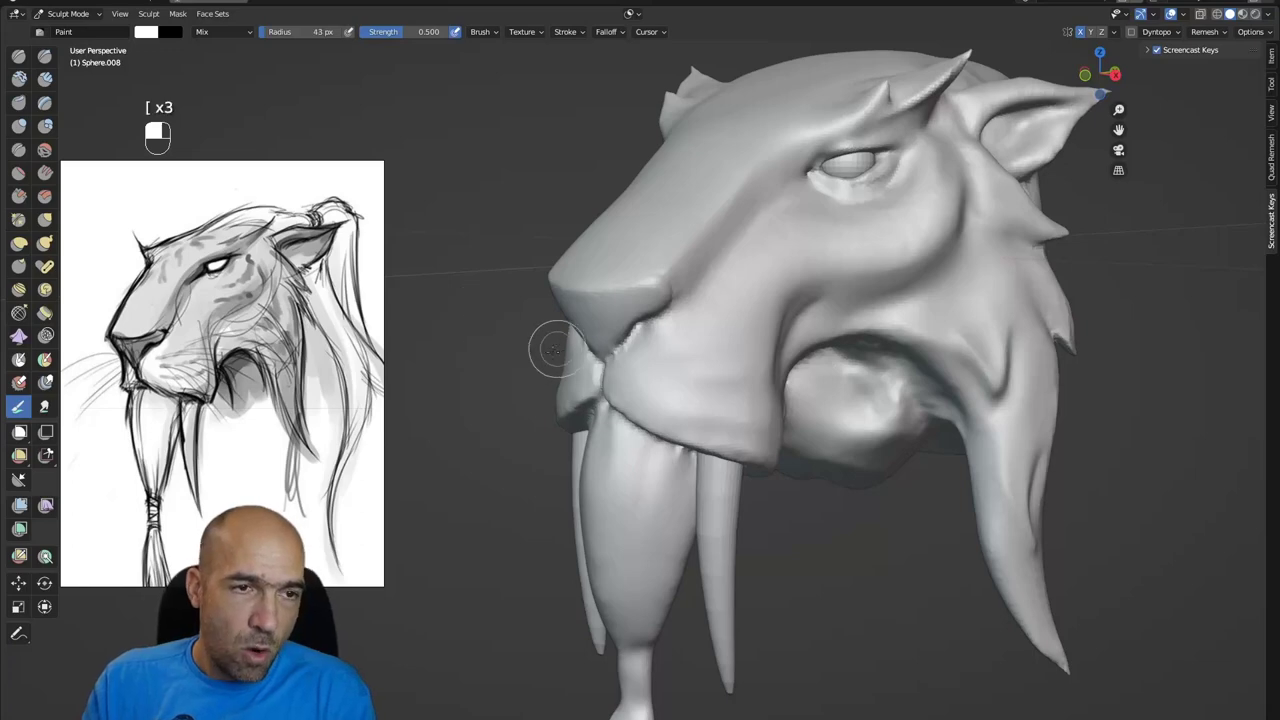
pyautogui.moveTo(655, 302)
pyautogui.keyDown('ctrl'); pyautogui.mouseDown()
pyautogui.moveTo(615, 325)
pyautogui.moveTo(648, 299)
pyautogui.mouseUp(); pyautogui.keyUp('ctrl')
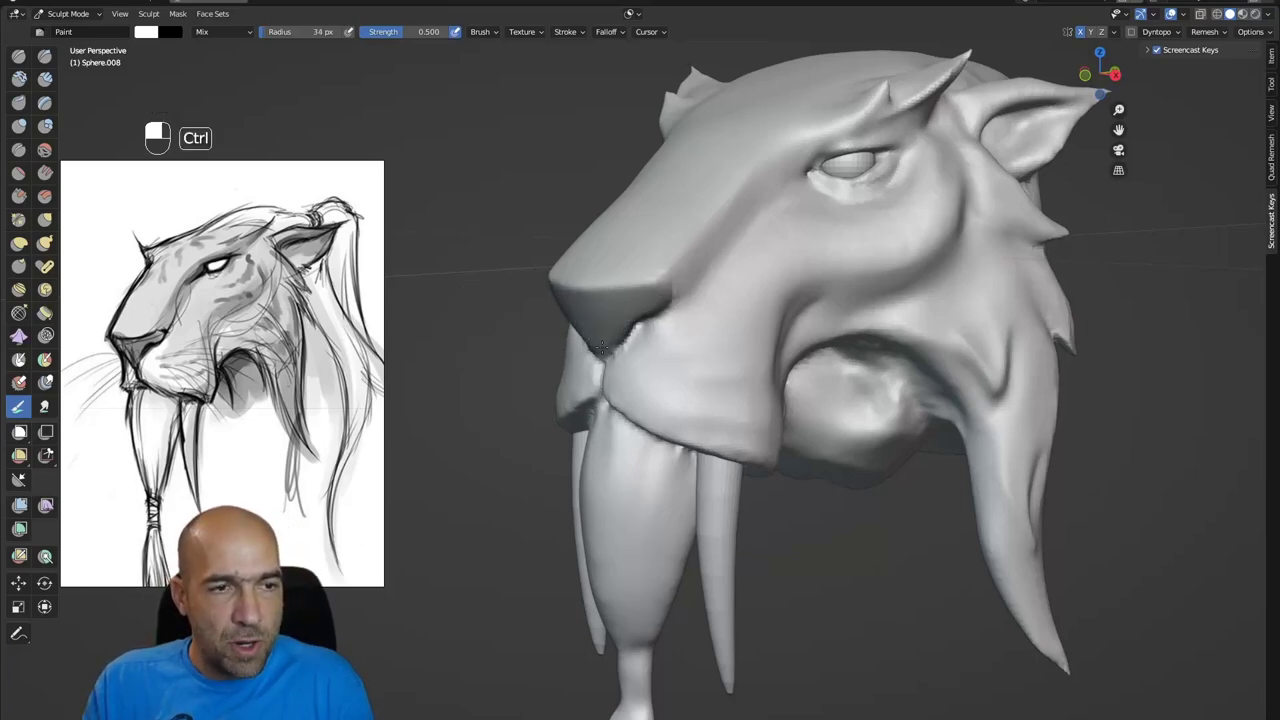
# - Shade the underside of the upper lip, the cheek fold and the side of the snout with black paint at 34 px
pyautogui.moveTo(604, 350)
pyautogui.keyDown('alt'); pyautogui.mouseDown()
pyautogui.moveTo(630, 399)
pyautogui.moveTo(692, 414)
pyautogui.mouseUp(); pyautogui.keyUp('alt')
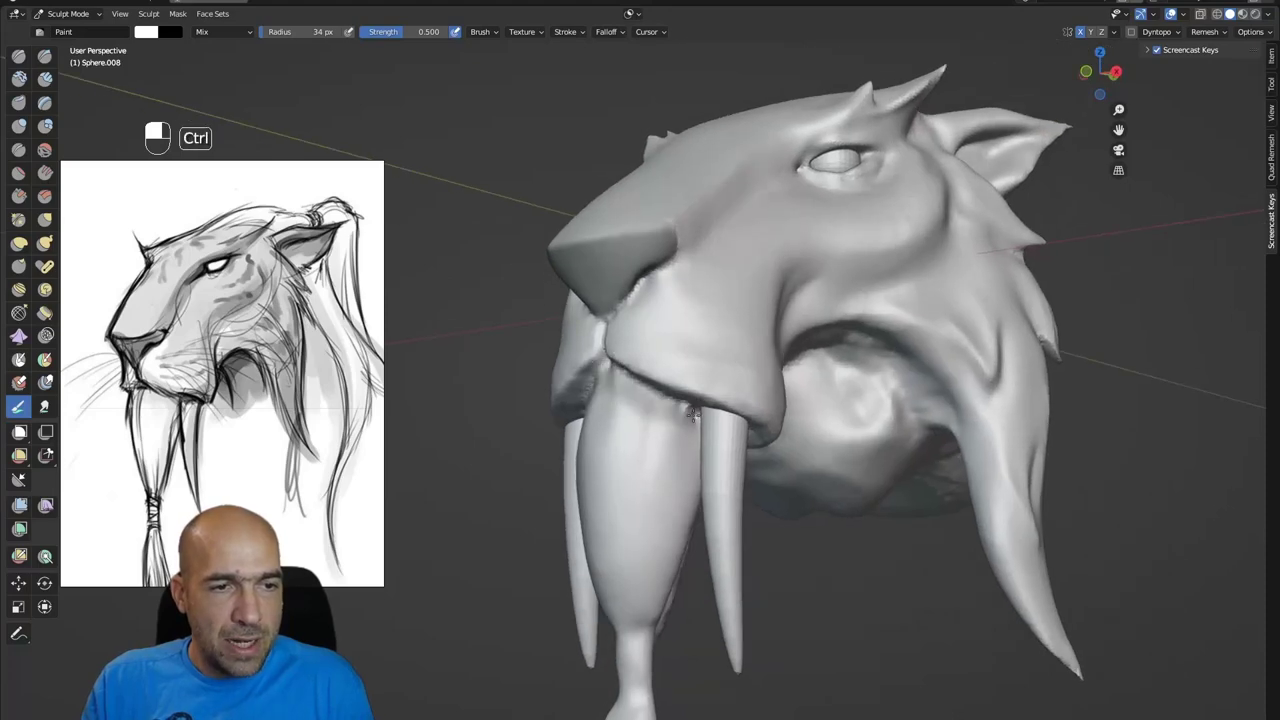
pyautogui.keyDown('alt'); pyautogui.moveTo(818, 405); pyautogui.dragTo(736, 556); pyautogui.keyUp('alt')
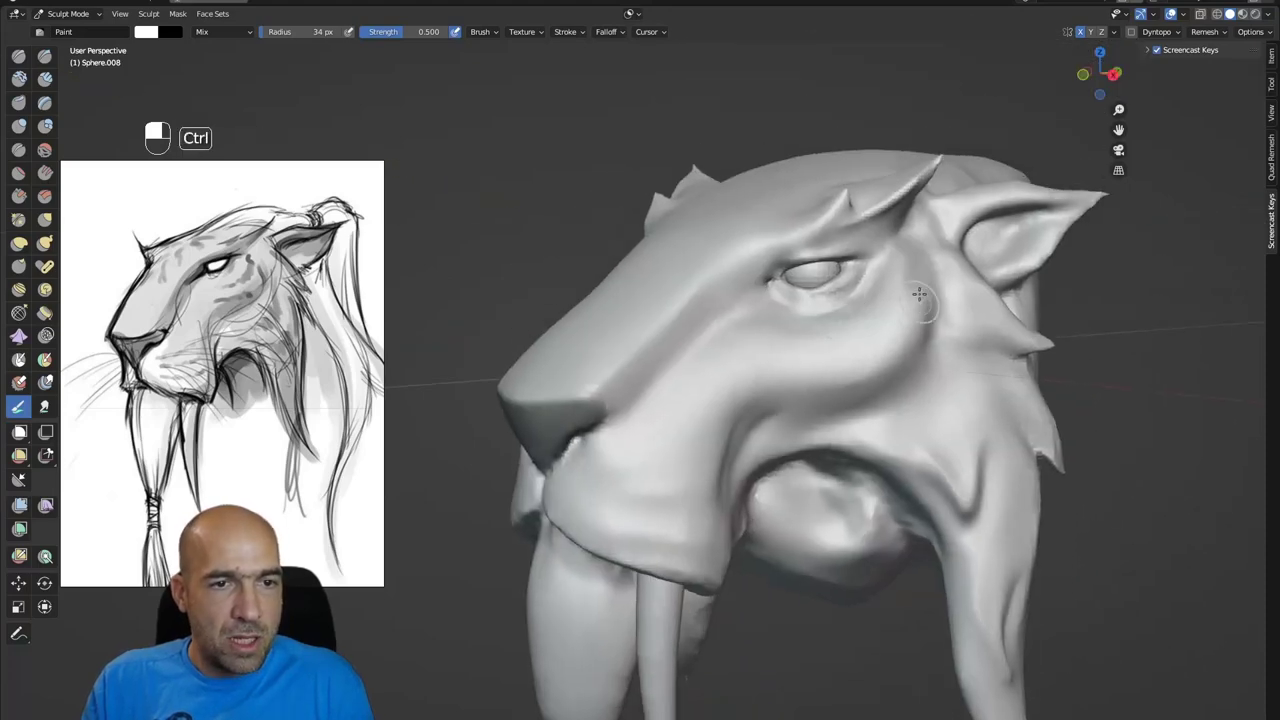
pyautogui.keyDown('ctrl'); pyautogui.moveTo(922, 304); pyautogui.dragTo(739, 398); pyautogui.keyUp('ctrl')
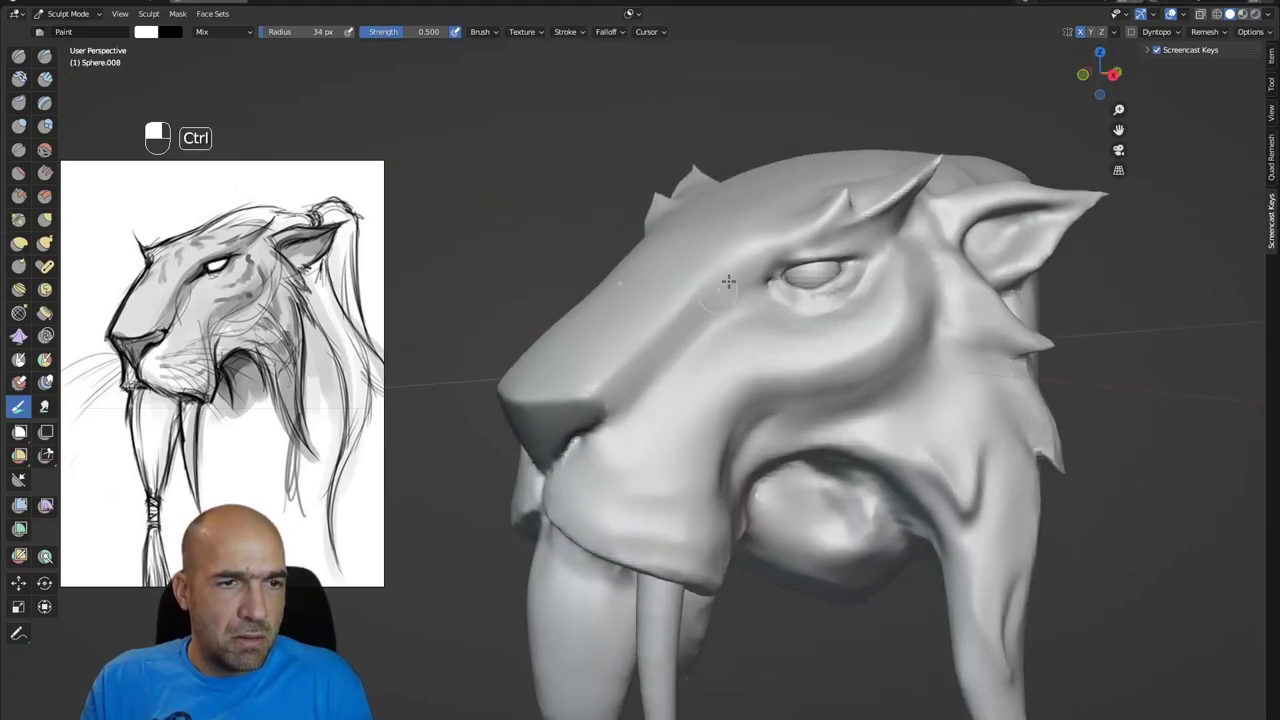
pyautogui.keyDown('ctrl'); pyautogui.moveTo(729, 282); pyautogui.dragTo(578, 430); pyautogui.keyUp('ctrl')
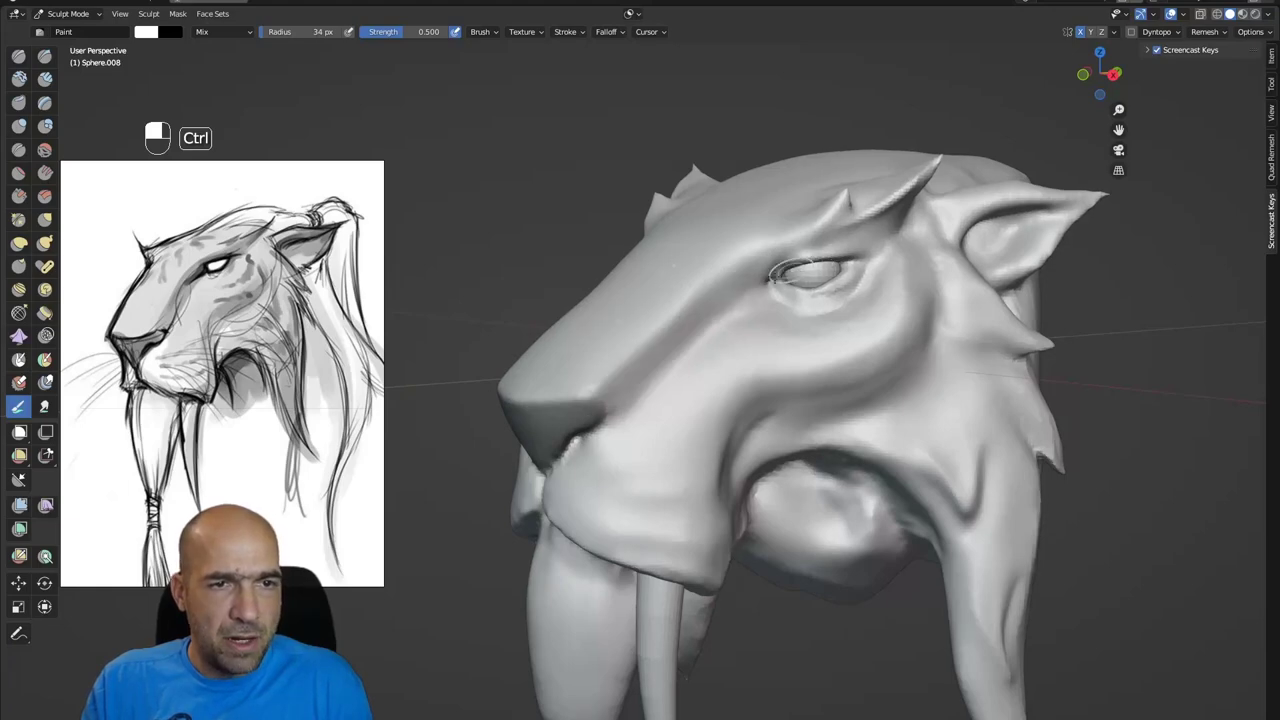
# - Paint the skin around the eye black and shade behind the brow tuft at 34 px
pyautogui.keyDown('ctrl'); pyautogui.moveTo(739, 288); pyautogui.dragTo(841, 260); pyautogui.keyUp('ctrl')
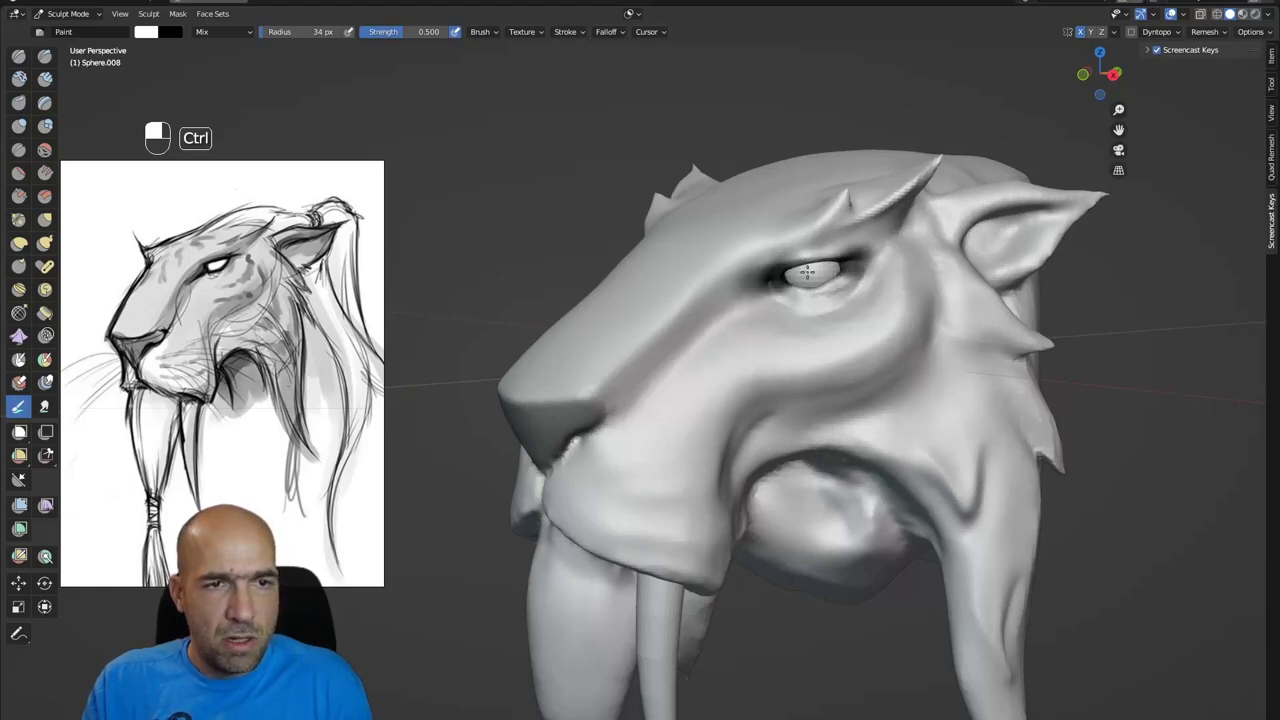
pyautogui.moveTo(757, 277)
pyautogui.keyDown('ctrl'); pyautogui.mouseDown()
pyautogui.moveTo(790, 268)
pyautogui.moveTo(743, 288)
pyautogui.mouseUp(); pyautogui.keyUp('ctrl')
pyautogui.moveTo(893, 233)
pyautogui.keyDown('ctrl'); pyautogui.mouseDown()
pyautogui.moveTo(908, 214)
pyautogui.moveTo(866, 251)
pyautogui.moveTo(869, 287)
pyautogui.mouseUp(); pyautogui.keyUp('ctrl')
# - Outline the nose's upper edge in black with the Paint brush at 10 px
pyautogui.keyDown('alt'); pyautogui.keyDown('shift'); pyautogui.moveTo(535, 430); pyautogui.dragTo(637, 375); pyautogui.keyUp('shift'); pyautogui.keyUp('alt')
pyautogui.press(']')
pyautogui.press('[')
pyautogui.press('[')
pyautogui.press('[')
pyautogui.press('[')
pyautogui.press('[')
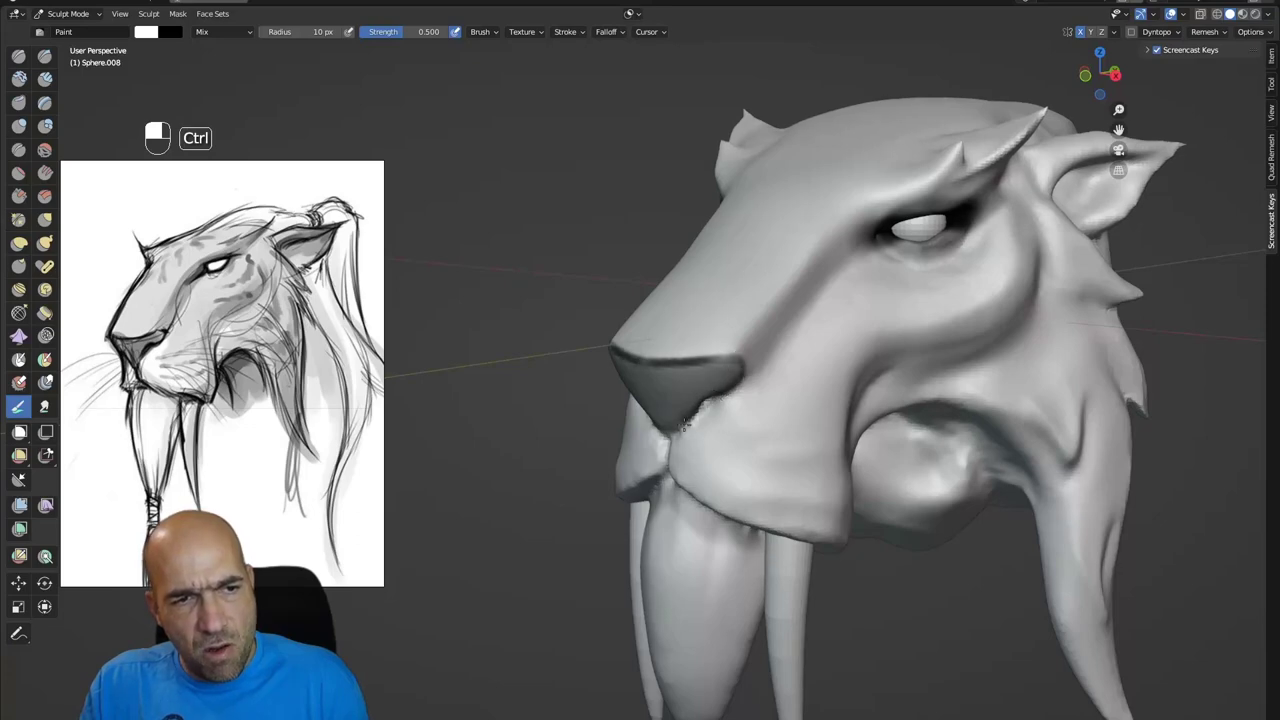
# - Darken the nostril crease, the lip cleft and the lower lip line with black paint at 10 px
pyautogui.keyDown('alt'); pyautogui.moveTo(698, 437); pyautogui.dragTo(686, 429); pyautogui.keyUp('alt')
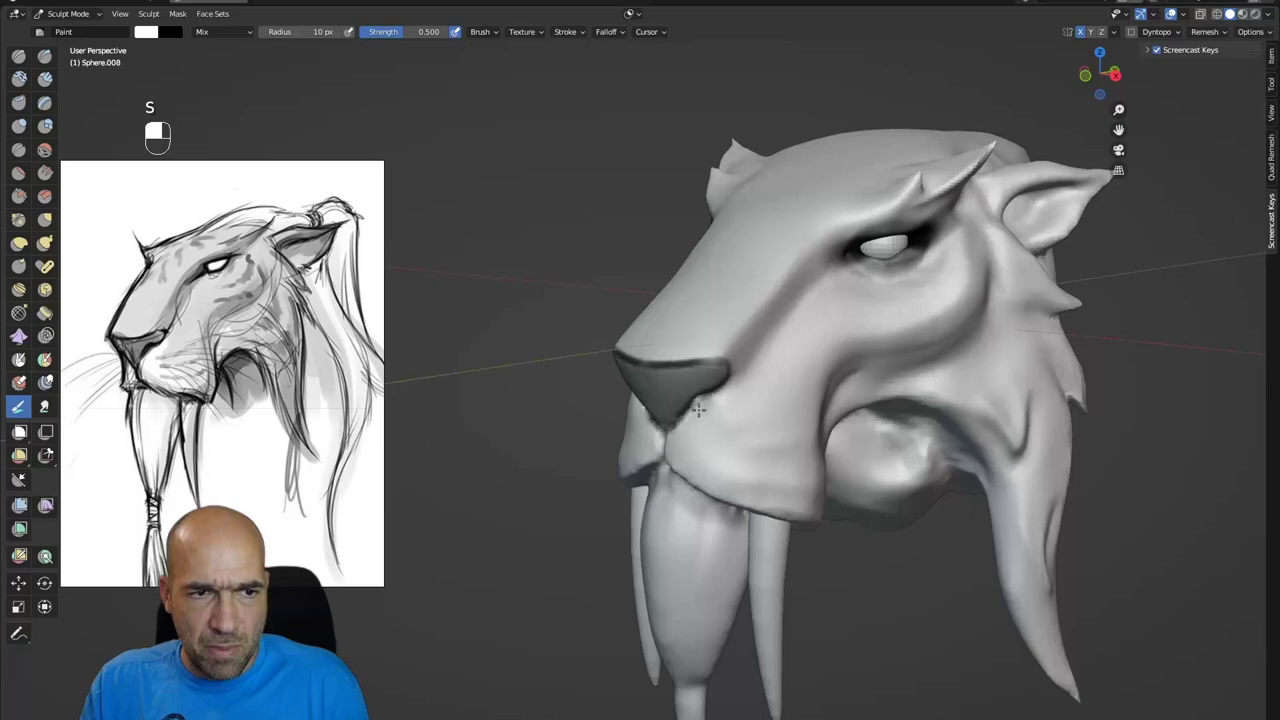
pyautogui.moveTo(714, 451)
pyautogui.keyDown('alt'); pyautogui.mouseDown()
pyautogui.moveTo(674, 429)
pyautogui.moveTo(685, 449)
pyautogui.mouseUp(); pyautogui.keyUp('alt')
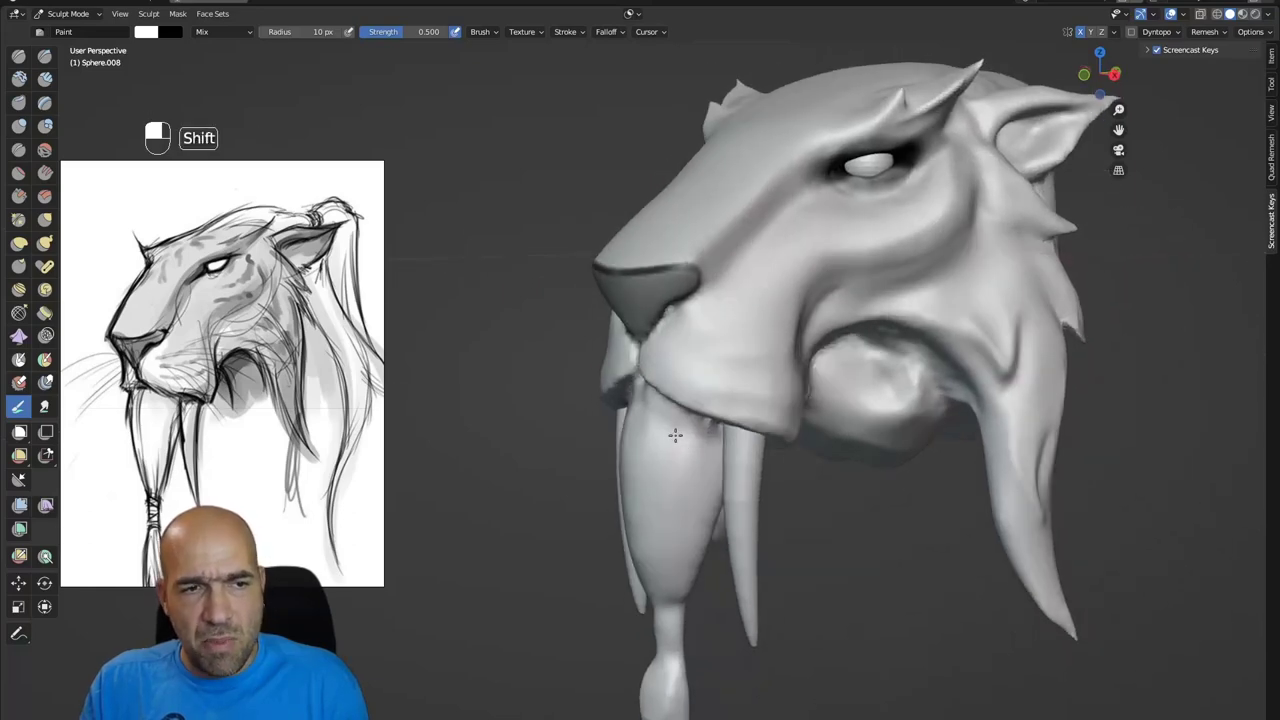
pyautogui.keyDown('alt'); pyautogui.moveTo(648, 391); pyautogui.dragTo(667, 432); pyautogui.keyUp('alt')
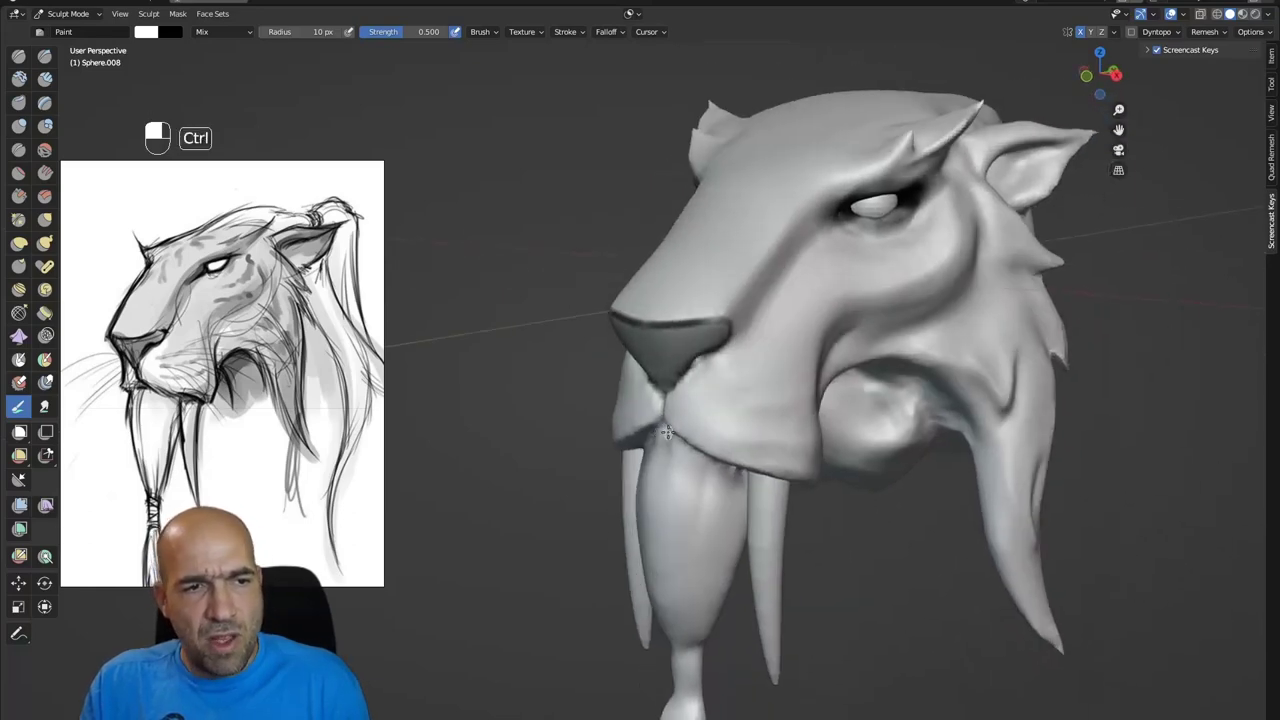
pyautogui.keyDown('alt'); pyautogui.moveTo(658, 476); pyautogui.dragTo(662, 422); pyautogui.keyUp('alt')
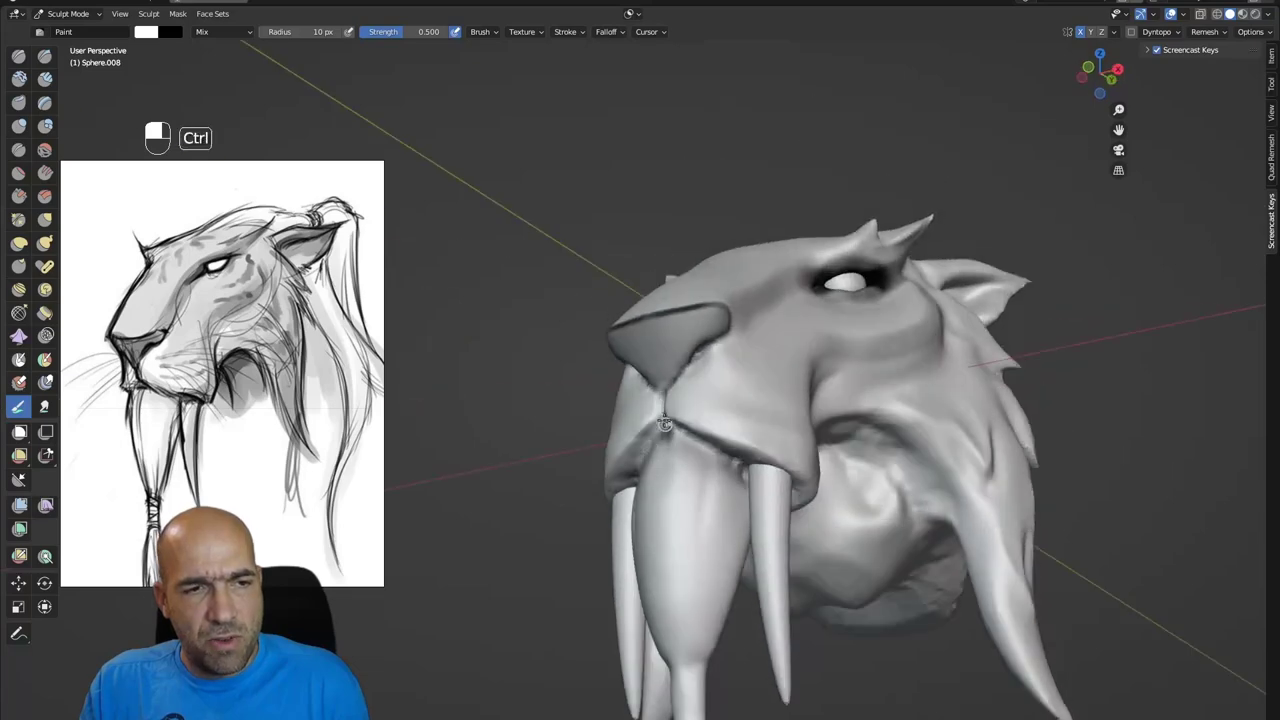
pyautogui.moveTo(676, 432)
pyautogui.keyDown('ctrl'); pyautogui.mouseDown()
pyautogui.moveTo(722, 458)
pyautogui.moveTo(734, 503)
pyautogui.mouseUp(); pyautogui.keyUp('ctrl')
# - Sample the dark colour around the eye and outline the eyelids with it at 10 px
pyautogui.moveTo(797, 312)
pyautogui.keyDown('alt'); pyautogui.keyDown('shift'); pyautogui.mouseDown()
pyautogui.moveTo(754, 400)
pyautogui.moveTo(670, 498)
pyautogui.mouseUp(); pyautogui.keyUp('shift'); pyautogui.keyUp('alt')
pyautogui.moveTo(745, 412)
pyautogui.keyDown('alt'); pyautogui.mouseDown()
pyautogui.moveTo(767, 399)
pyautogui.moveTo(693, 427)
pyautogui.mouseUp(); pyautogui.keyUp('alt')
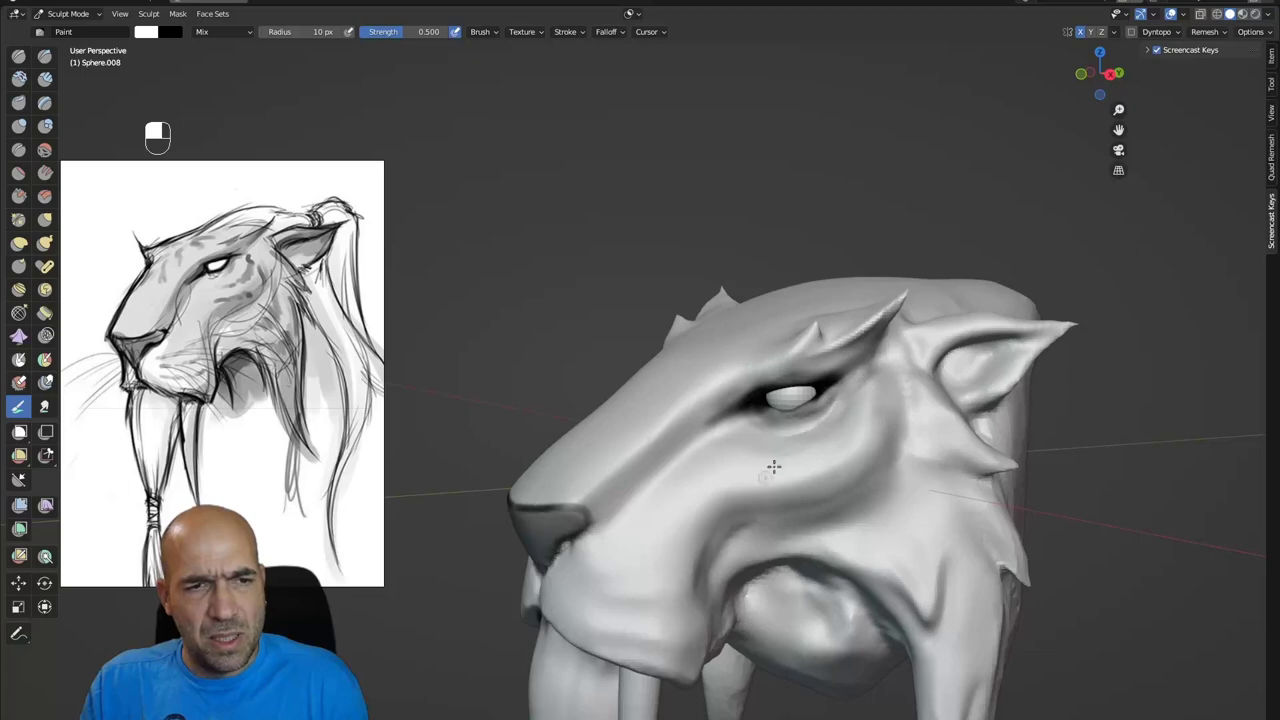
pyautogui.press('s')
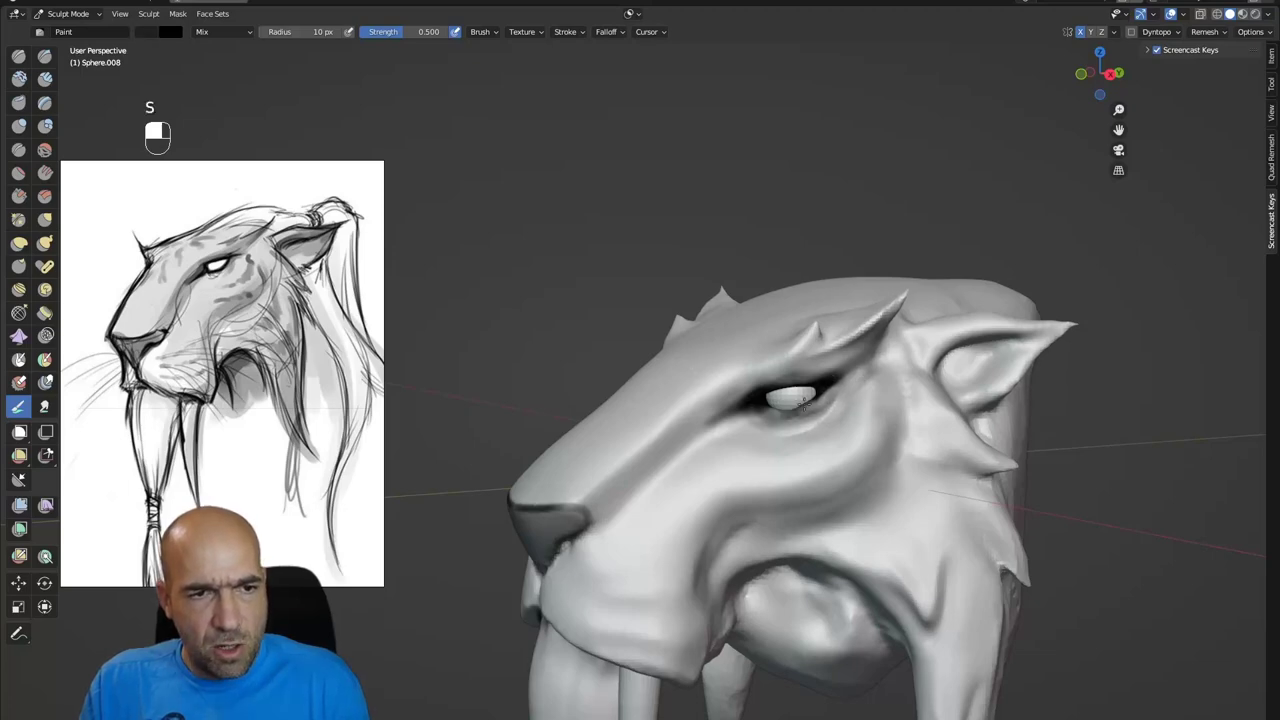
pyautogui.moveTo(748, 403); pyautogui.dragTo(830, 384)
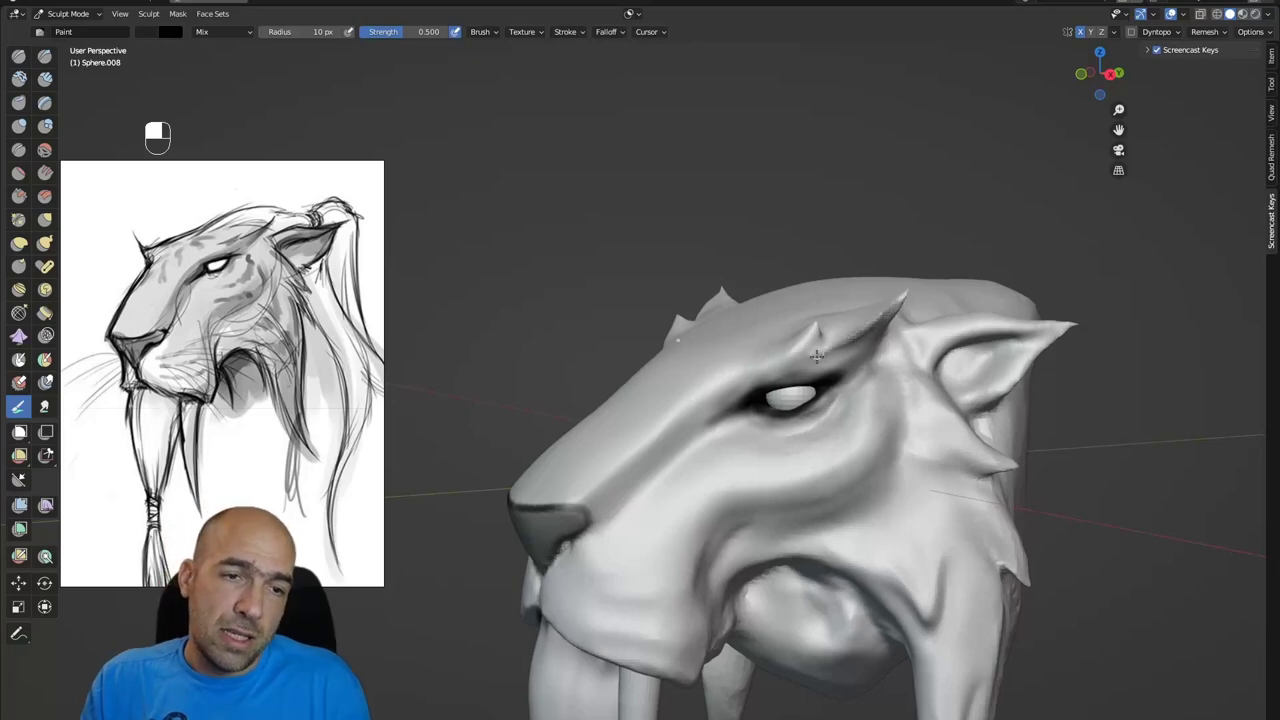
# - Paint dark accent lines along the brow tufts, the ear's inner rim and the cheek hair locks at 10 px
pyautogui.moveTo(811, 335); pyautogui.dragTo(785, 361)
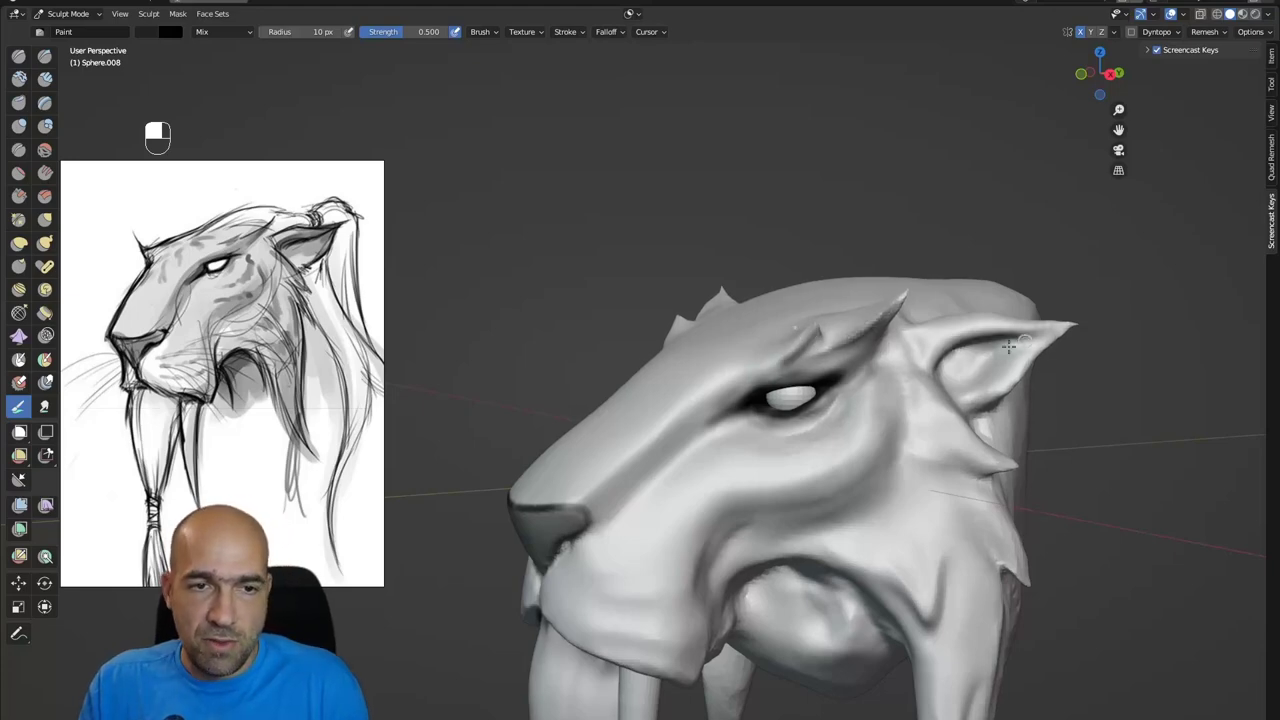
pyautogui.moveTo(1009, 346)
pyautogui.mouseDown()
pyautogui.moveTo(1042, 337)
pyautogui.moveTo(988, 334)
pyautogui.moveTo(952, 379)
pyautogui.mouseUp()
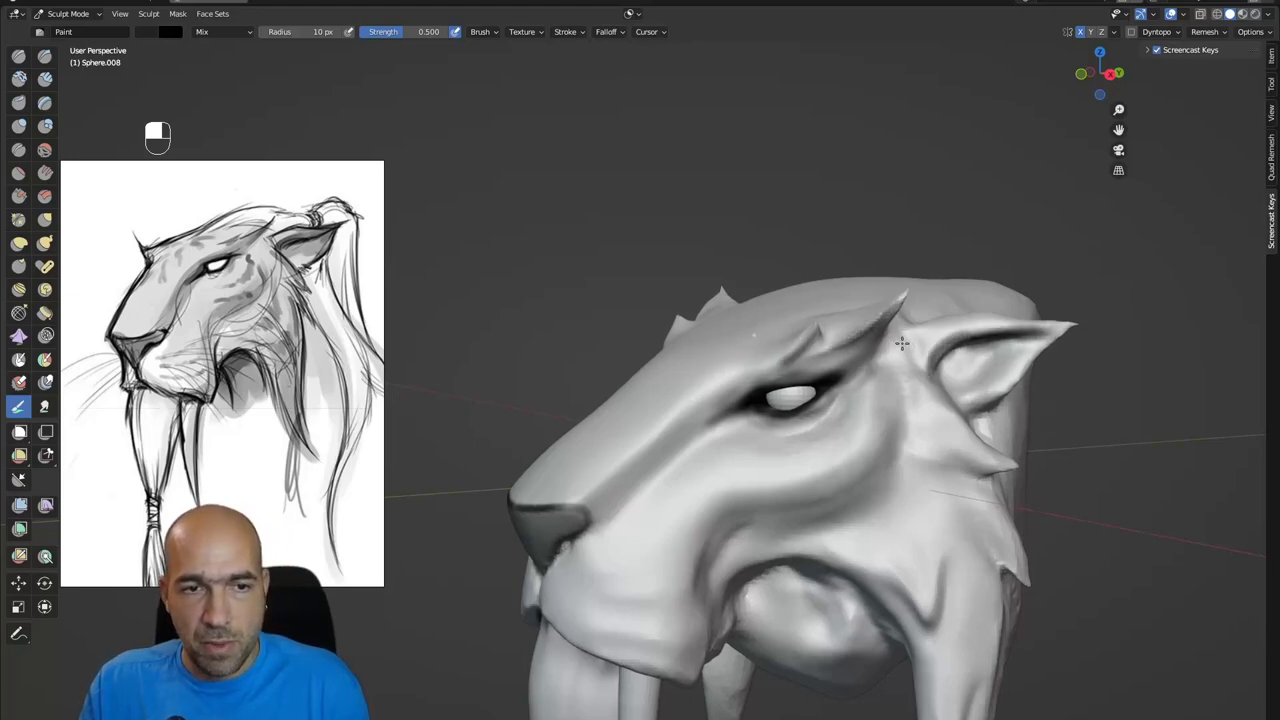
pyautogui.moveTo(994, 529)
pyautogui.keyDown('alt'); pyautogui.keyDown('shift'); pyautogui.mouseDown()
pyautogui.moveTo(940, 357)
pyautogui.moveTo(969, 392)
pyautogui.mouseUp(); pyautogui.keyUp('shift'); pyautogui.keyUp('alt')
pyautogui.moveTo(888, 386); pyautogui.dragTo(877, 447)
pyautogui.moveTo(836, 391); pyautogui.dragTo(864, 444)
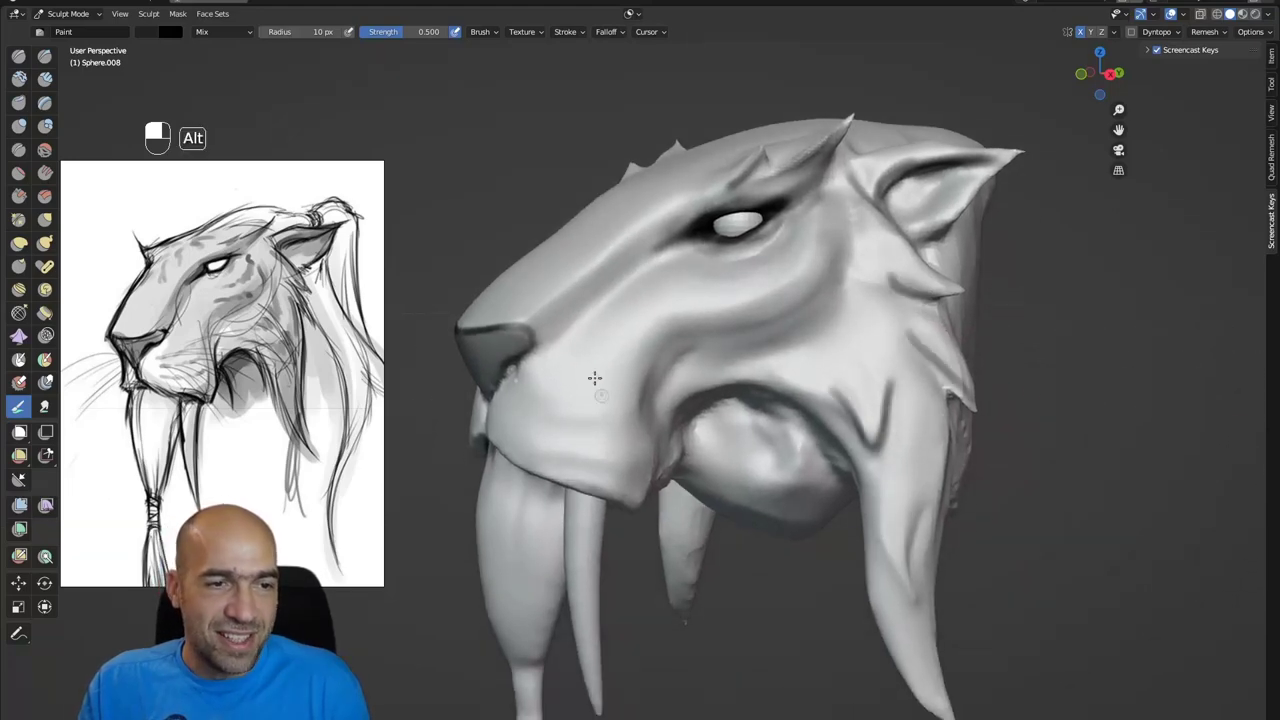
# - Paint rows of dark whisker spots on the muzzle and dark crease lines behind the lip corner at 10 px
pyautogui.moveTo(595, 378); pyautogui.dragTo(586, 421, button='middle')
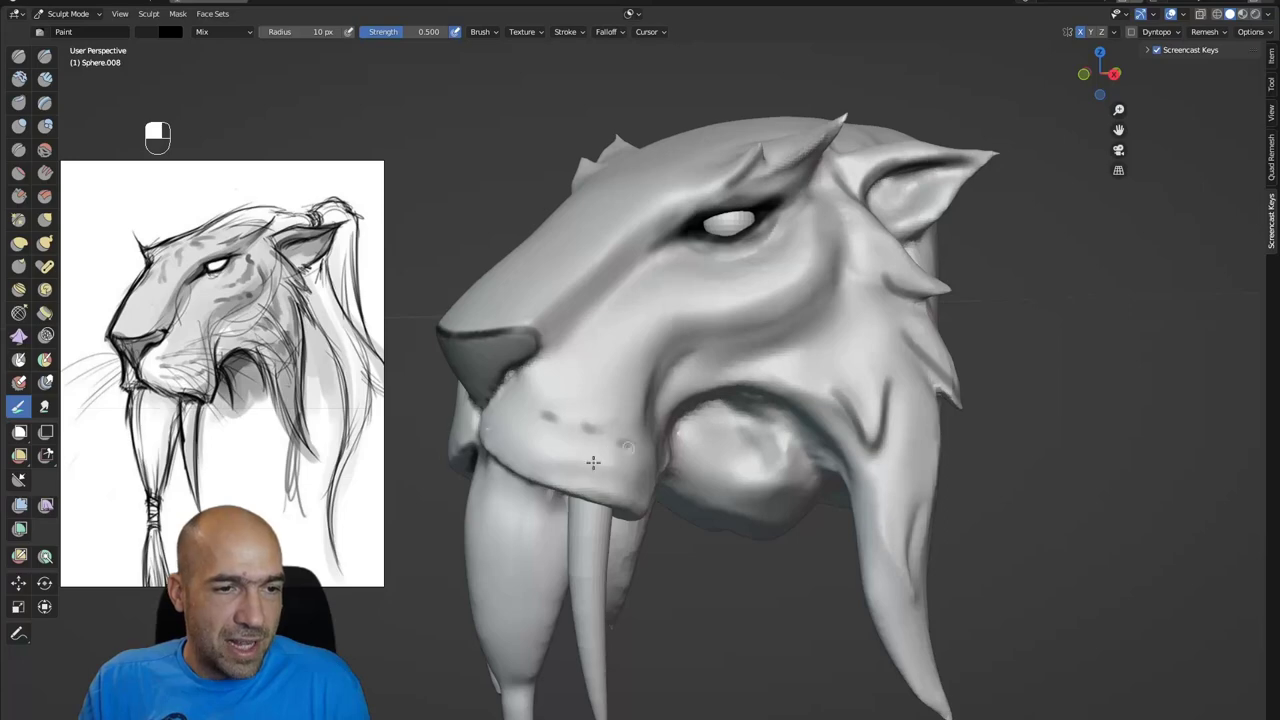
pyautogui.moveTo(552, 442); pyautogui.dragTo(572, 449)
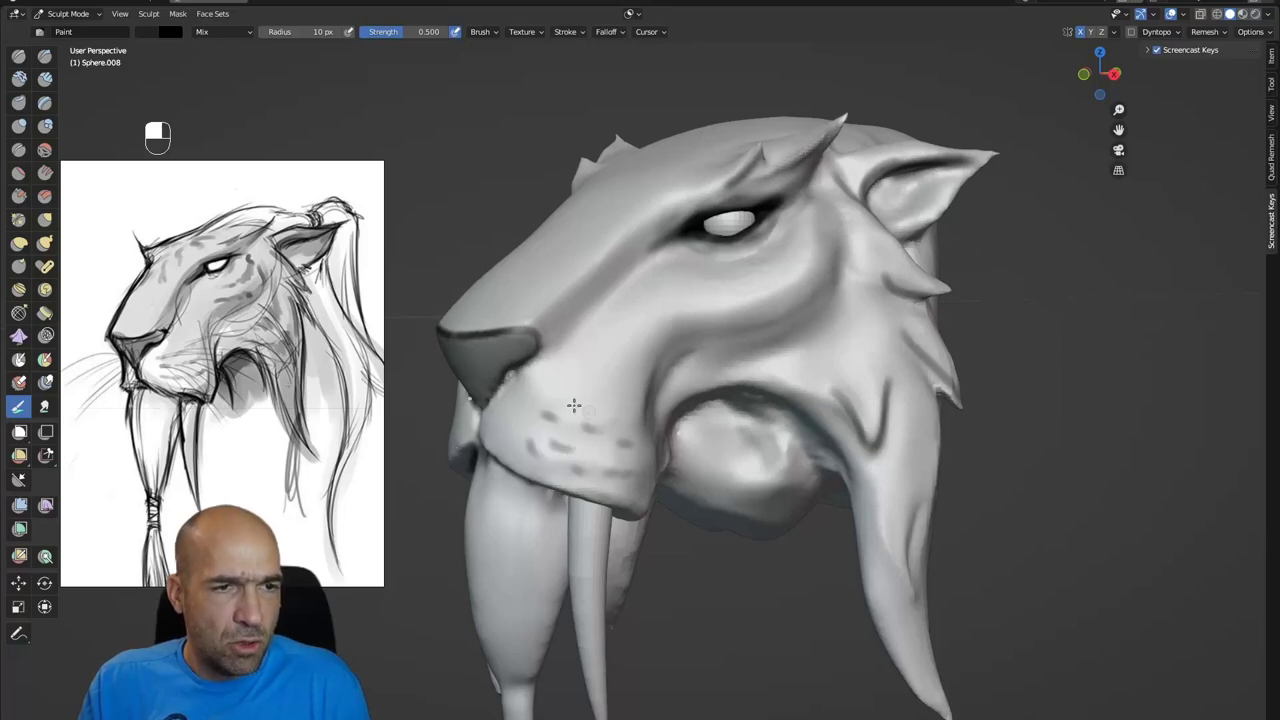
pyautogui.moveTo(564, 392); pyautogui.dragTo(575, 397)
pyautogui.moveTo(608, 406); pyautogui.dragTo(624, 403)
pyautogui.moveTo(655, 322); pyautogui.dragTo(657, 440)
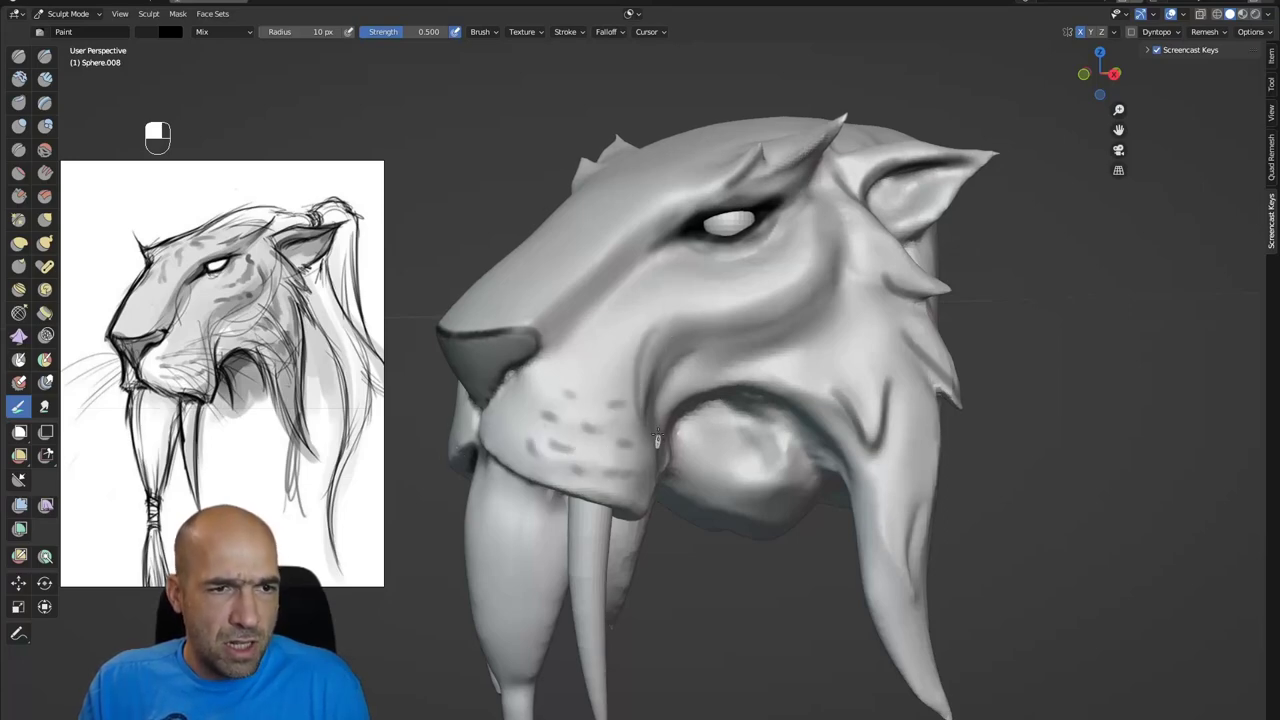
pyautogui.keyDown('alt'); pyautogui.moveTo(703, 346); pyautogui.dragTo(664, 430); pyautogui.keyUp('alt')
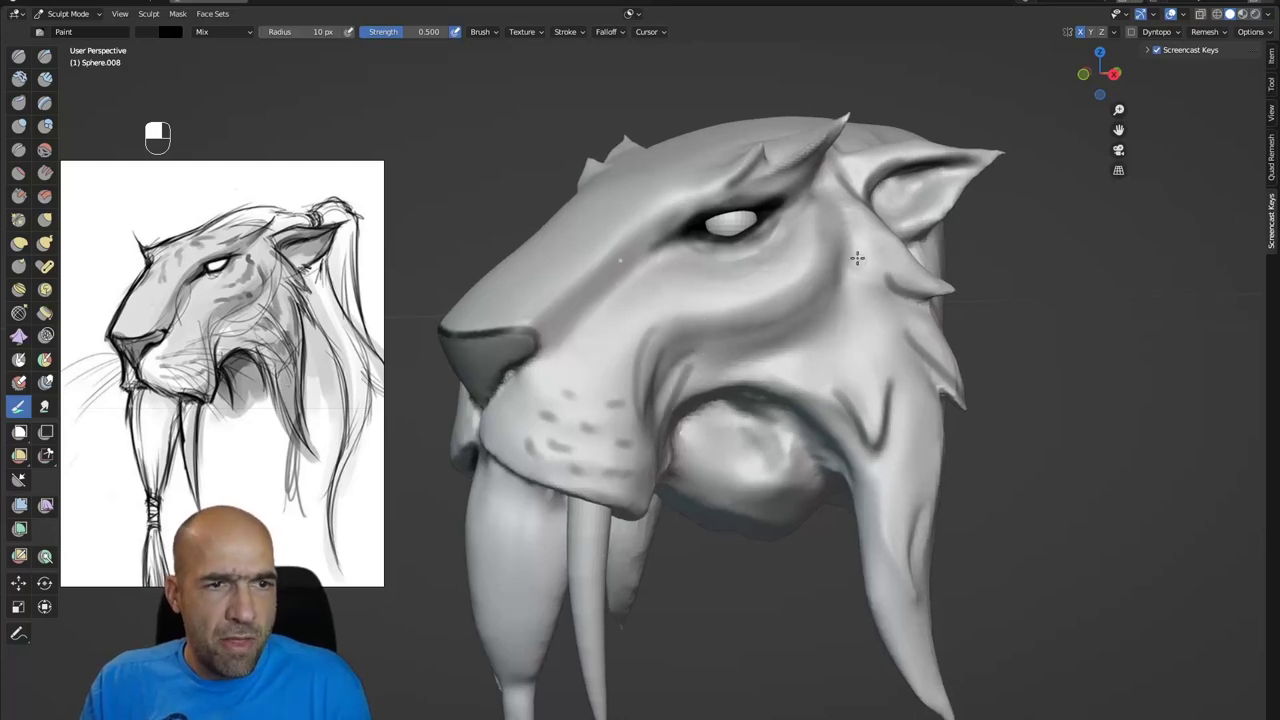
# - Paint dark spots on the cheek below the eye and short stripes across the forehead at 10 px
pyautogui.moveTo(857, 258); pyautogui.dragTo(696, 322)
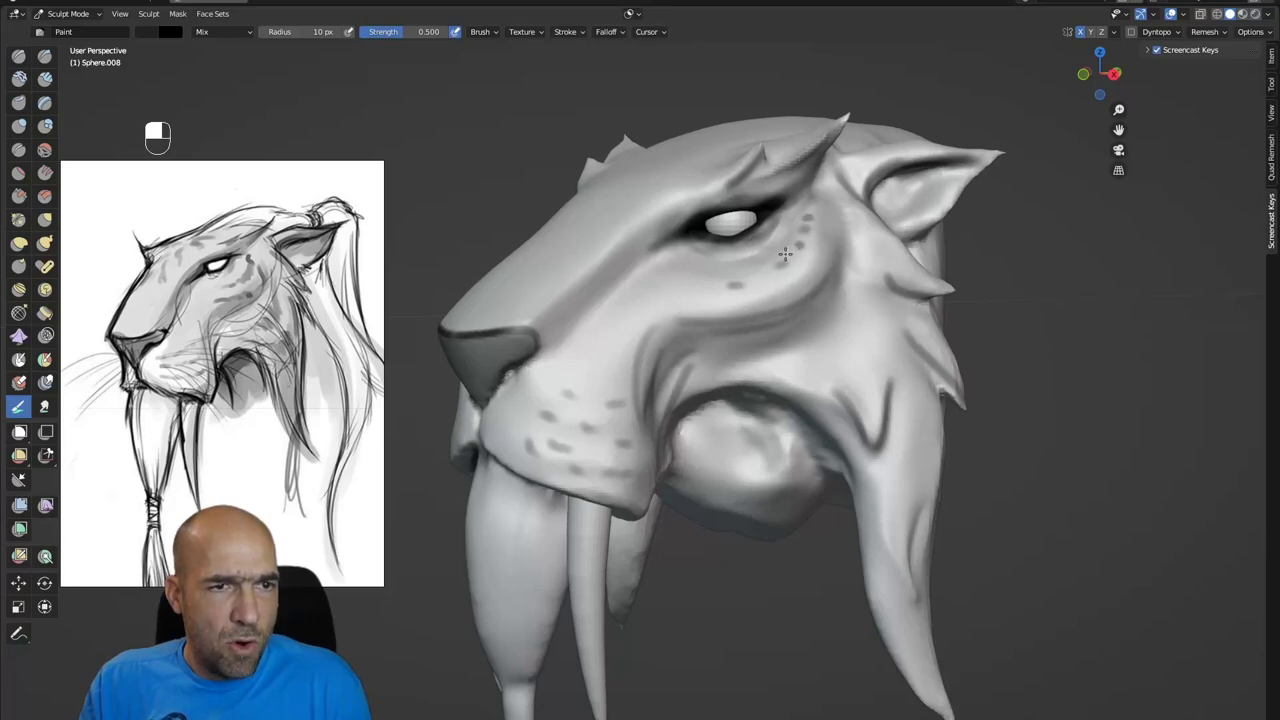
pyautogui.moveTo(604, 190); pyautogui.dragTo(603, 230)
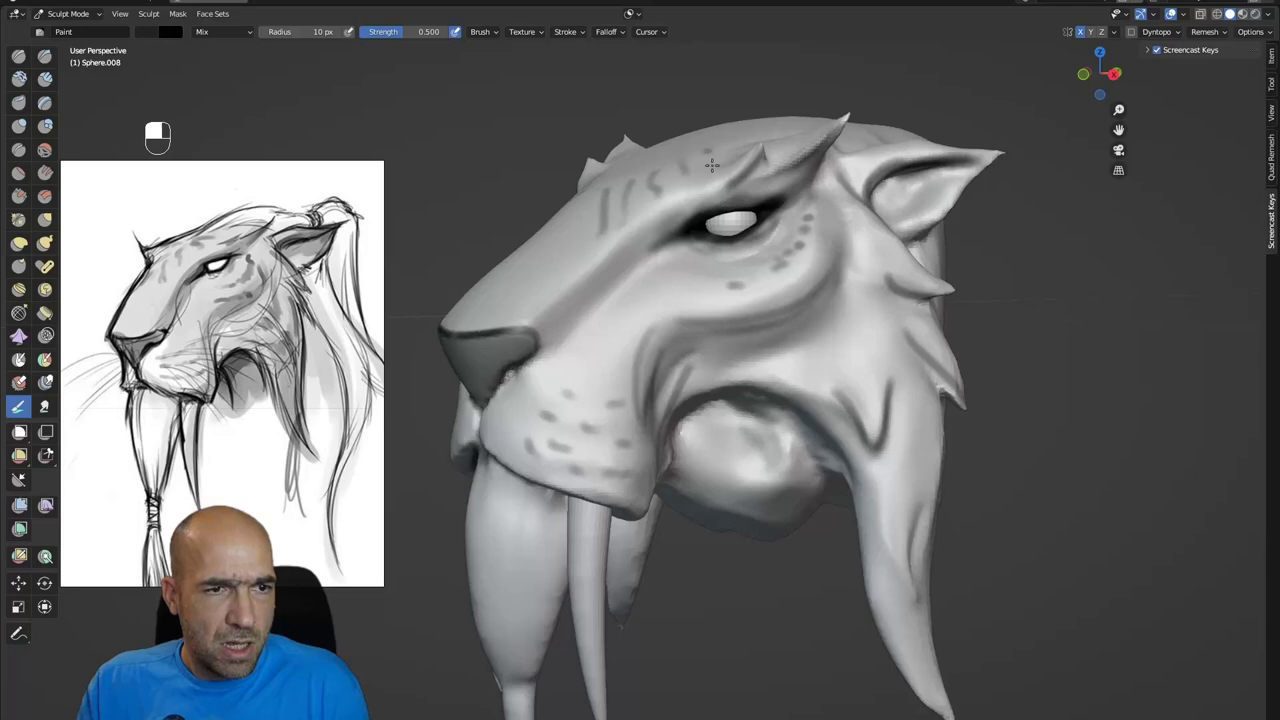
pyautogui.moveTo(646, 306)
pyautogui.keyDown('ctrl'); pyautogui.keyDown('alt'); pyautogui.mouseDown()
pyautogui.moveTo(612, 430)
pyautogui.moveTo(638, 395)
pyautogui.moveTo(672, 268)
pyautogui.mouseUp(); pyautogui.keyUp('alt'); pyautogui.keyUp('ctrl')
pyautogui.keyDown('ctrl'); pyautogui.keyDown('alt'); pyautogui.moveTo(668, 275); pyautogui.dragTo(655, 244); pyautogui.keyUp('alt'); pyautogui.keyUp('ctrl')
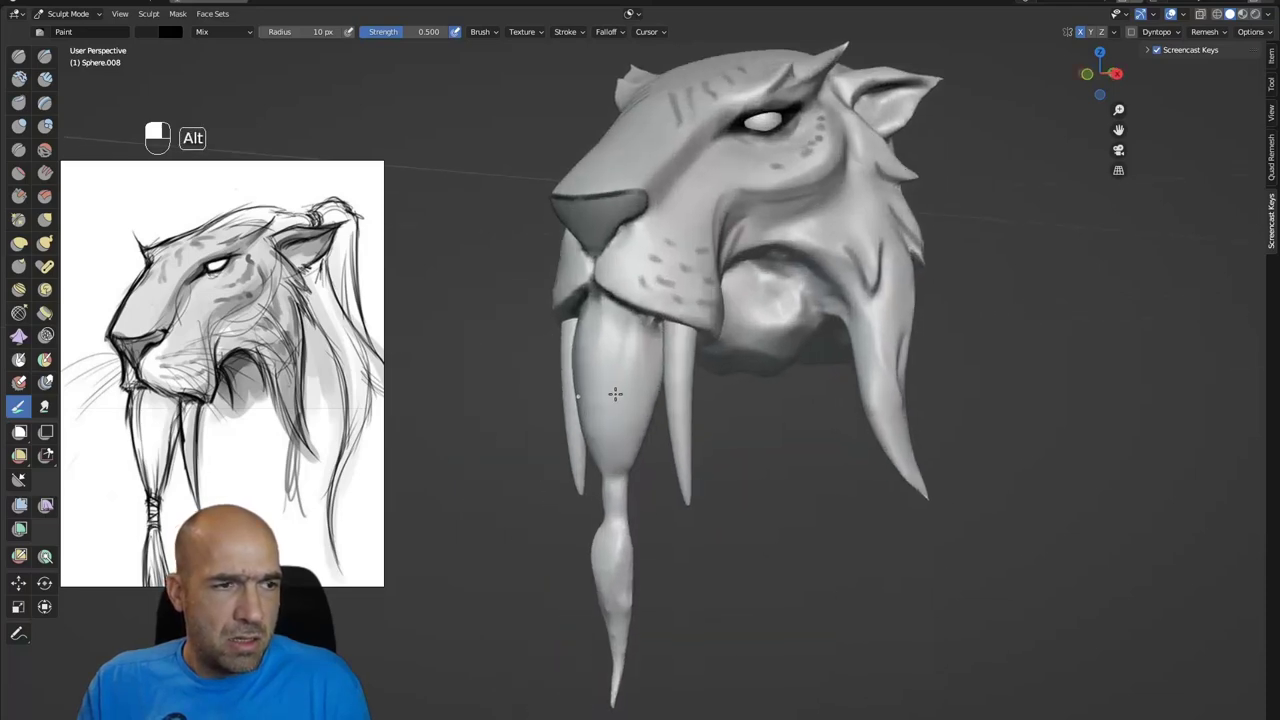
# - Paint dark bands around the beard's narrow tie and dark lines along the cheek and jaw hair locks at 10 px
pyautogui.moveTo(637, 428)
pyautogui.keyDown('alt'); pyautogui.mouseDown()
pyautogui.moveTo(643, 486)
pyautogui.moveTo(598, 322)
pyautogui.mouseUp(); pyautogui.keyUp('alt')
pyautogui.moveTo(617, 373)
pyautogui.keyDown('ctrl'); pyautogui.mouseDown()
pyautogui.moveTo(665, 327)
pyautogui.moveTo(627, 366)
pyautogui.moveTo(630, 558)
pyautogui.moveTo(602, 662)
pyautogui.mouseUp(); pyautogui.keyUp('ctrl')
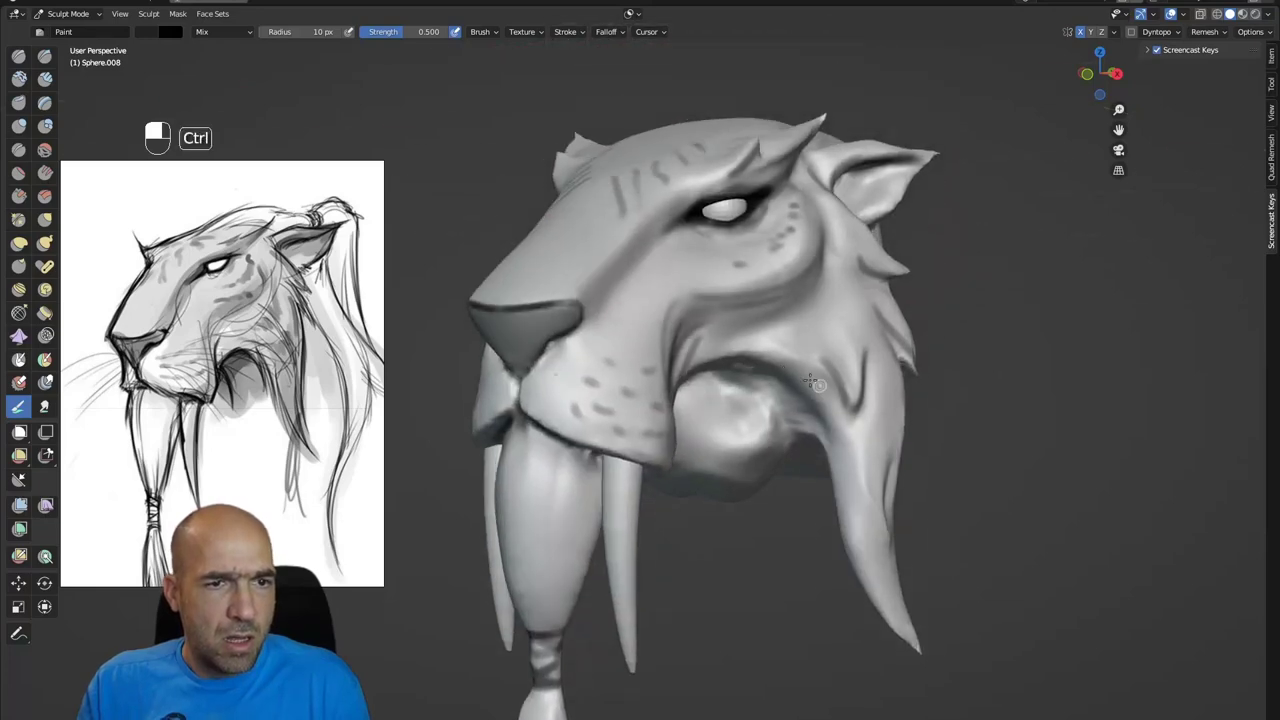
pyautogui.moveTo(800, 393)
pyautogui.keyDown('ctrl'); pyautogui.mouseDown()
pyautogui.moveTo(843, 485)
pyautogui.moveTo(909, 559)
pyautogui.mouseUp(); pyautogui.keyUp('ctrl')
pyautogui.keyDown('alt'); pyautogui.keyDown('shift'); pyautogui.moveTo(845, 454); pyautogui.dragTo(855, 508); pyautogui.keyUp('shift'); pyautogui.keyUp('alt')
pyautogui.keyDown('alt'); pyautogui.moveTo(855, 508); pyautogui.dragTo(808, 498); pyautogui.keyUp('alt')
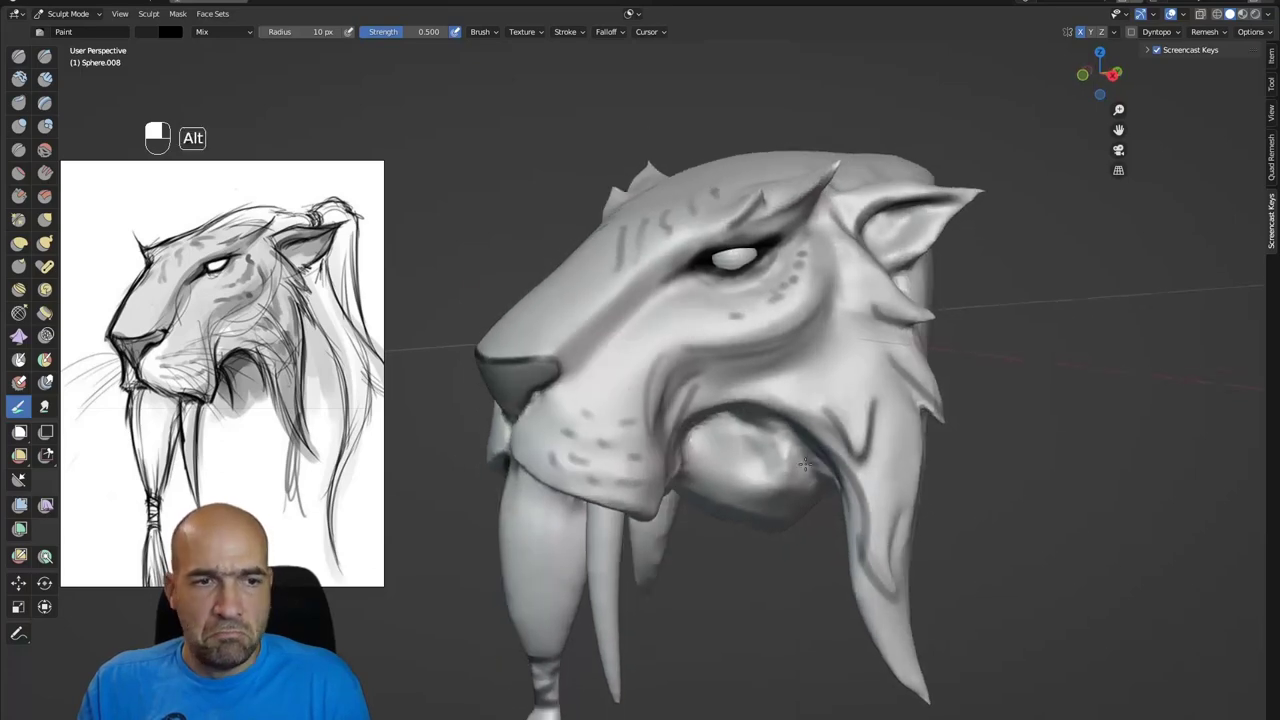
pyautogui.keyDown('ctrl'); pyautogui.moveTo(778, 382); pyautogui.dragTo(830, 416); pyautogui.keyUp('ctrl')
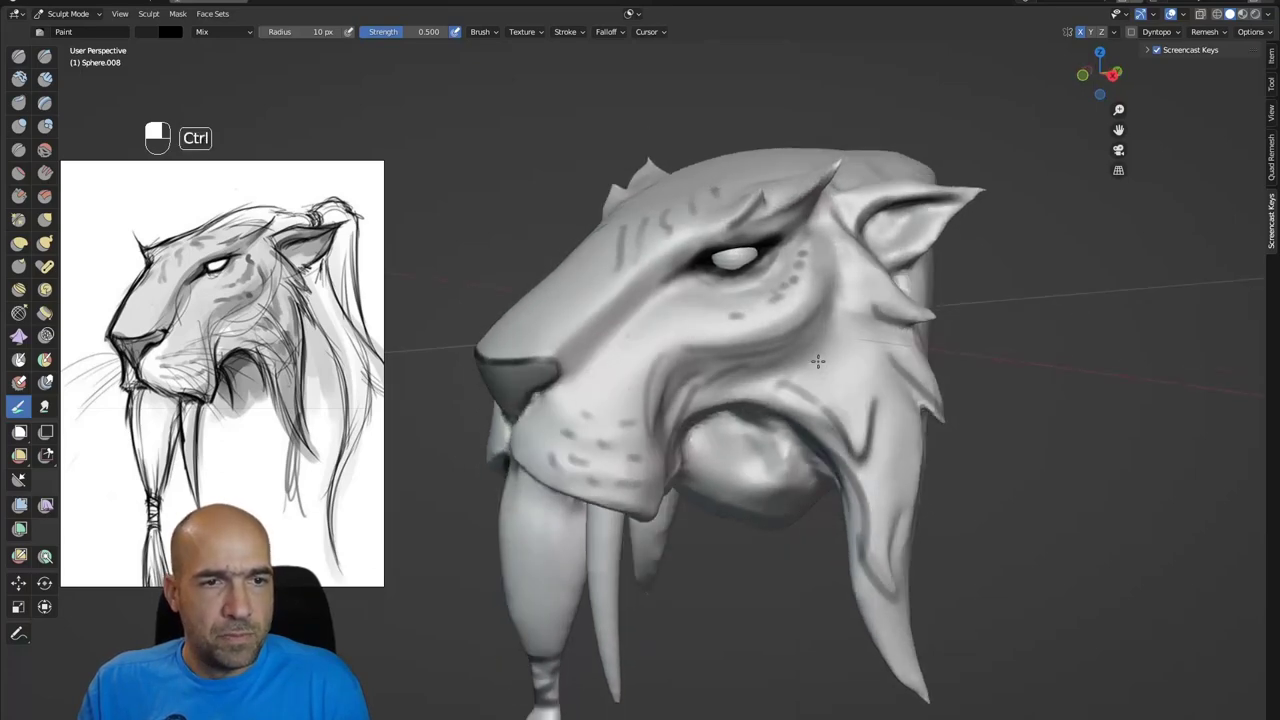
pyautogui.keyDown('ctrl'); pyautogui.moveTo(823, 355); pyautogui.dragTo(884, 481); pyautogui.keyUp('ctrl')
# - Paint a dark vertical line from below the mouth down the front centre of the beard at 10 px
pyautogui.keyDown('alt'); pyautogui.keyDown('shift'); pyautogui.moveTo(615, 272); pyautogui.dragTo(632, 346); pyautogui.keyUp('shift'); pyautogui.keyUp('alt')
pyautogui.keyDown('alt'); pyautogui.moveTo(632, 346); pyautogui.dragTo(670, 362); pyautogui.keyUp('alt')
pyautogui.moveTo(755, 380)
pyautogui.keyDown('alt'); pyautogui.keyDown('shift'); pyautogui.mouseDown()
pyautogui.moveTo(717, 340)
pyautogui.moveTo(717, 374)
pyautogui.moveTo(694, 361)
pyautogui.moveTo(754, 350)
pyautogui.mouseUp(); pyautogui.keyUp('shift'); pyautogui.keyUp('alt')
pyautogui.moveTo(754, 350)
pyautogui.keyDown('ctrl'); pyautogui.keyDown('alt'); pyautogui.mouseDown()
pyautogui.moveTo(754, 363)
pyautogui.moveTo(755, 240)
pyautogui.mouseUp(); pyautogui.keyUp('alt'); pyautogui.keyUp('ctrl')
pyautogui.keyDown('alt'); pyautogui.keyDown('shift'); pyautogui.moveTo(755, 240); pyautogui.dragTo(772, 402); pyautogui.keyUp('shift'); pyautogui.keyUp('alt')
pyautogui.moveTo(772, 402)
pyautogui.keyDown('alt'); pyautogui.mouseDown()
pyautogui.moveTo(777, 374)
pyautogui.moveTo(772, 396)
pyautogui.mouseUp(); pyautogui.keyUp('alt')
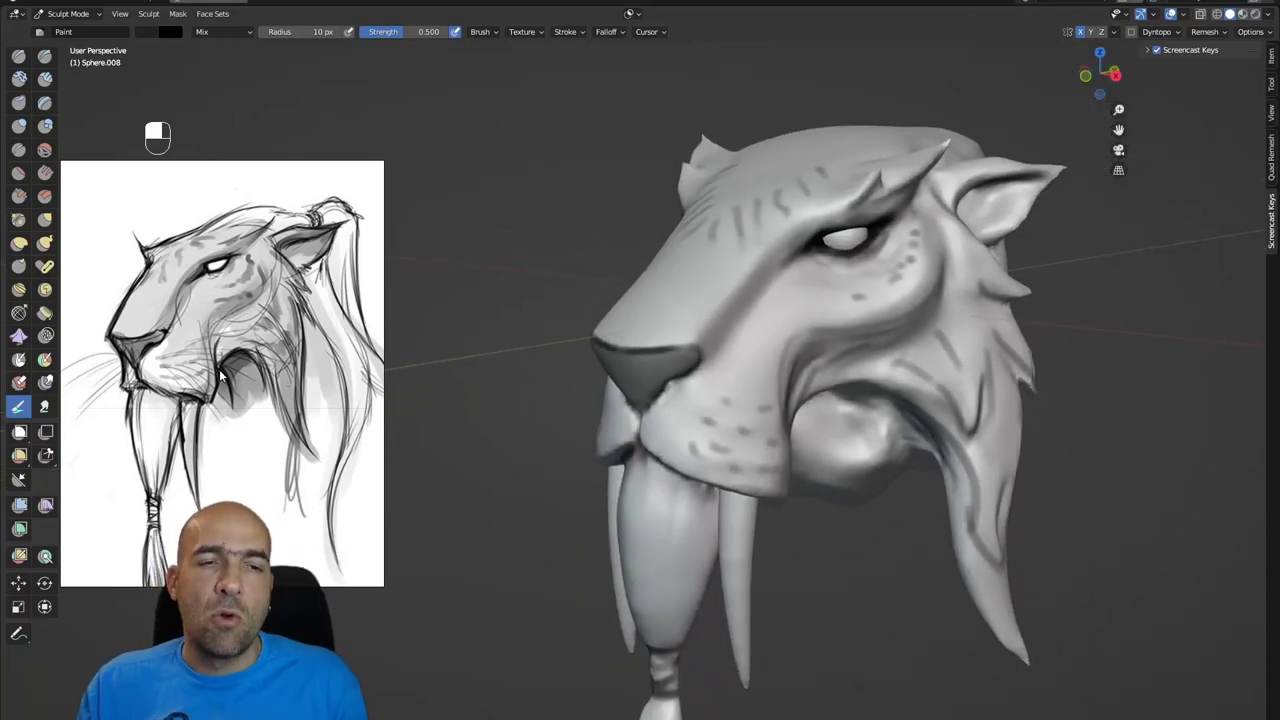
pyautogui.keyDown('alt'); pyautogui.moveTo(690, 520); pyautogui.dragTo(686, 429); pyautogui.keyUp('alt')
pyautogui.keyDown('alt'); pyautogui.moveTo(637, 431); pyautogui.dragTo(674, 431); pyautogui.keyUp('alt')
pyautogui.keyDown('ctrl'); pyautogui.moveTo(668, 354); pyautogui.dragTo(671, 490); pyautogui.keyUp('ctrl')
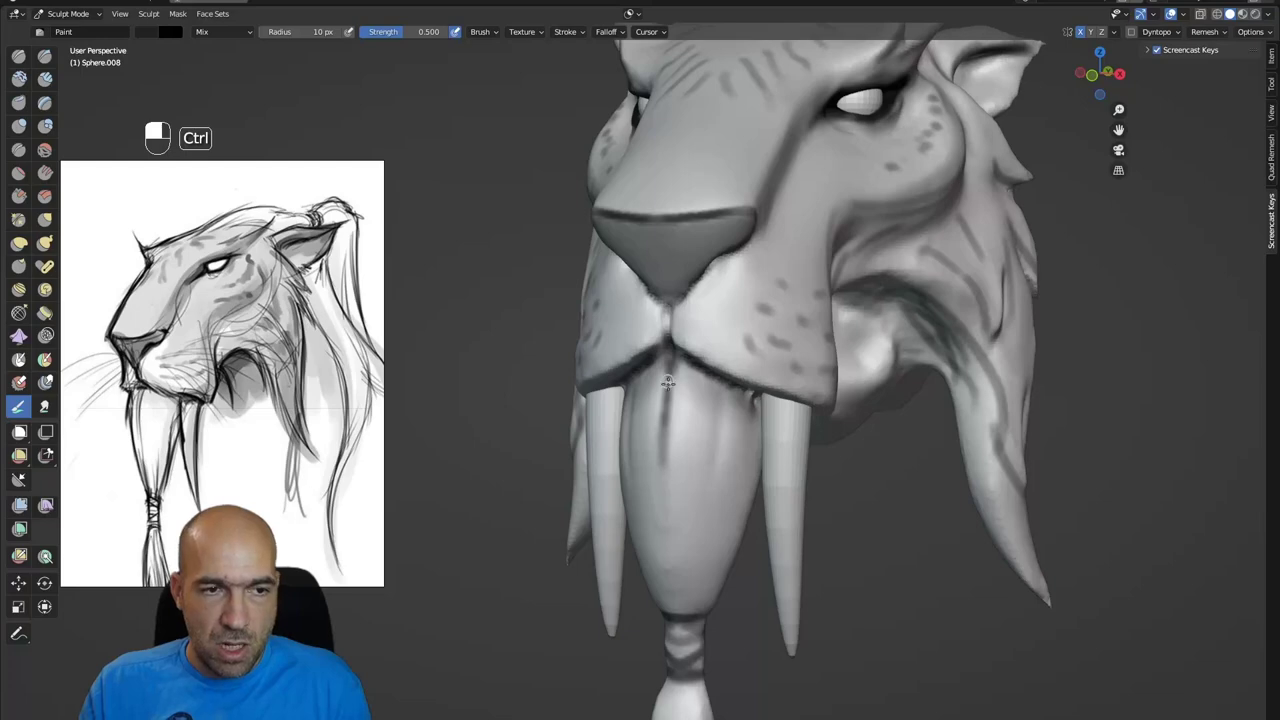
pyautogui.moveTo(668, 383)
pyautogui.keyDown('ctrl'); pyautogui.mouseDown()
pyautogui.moveTo(671, 486)
pyautogui.moveTo(681, 480)
pyautogui.mouseUp(); pyautogui.keyUp('ctrl')
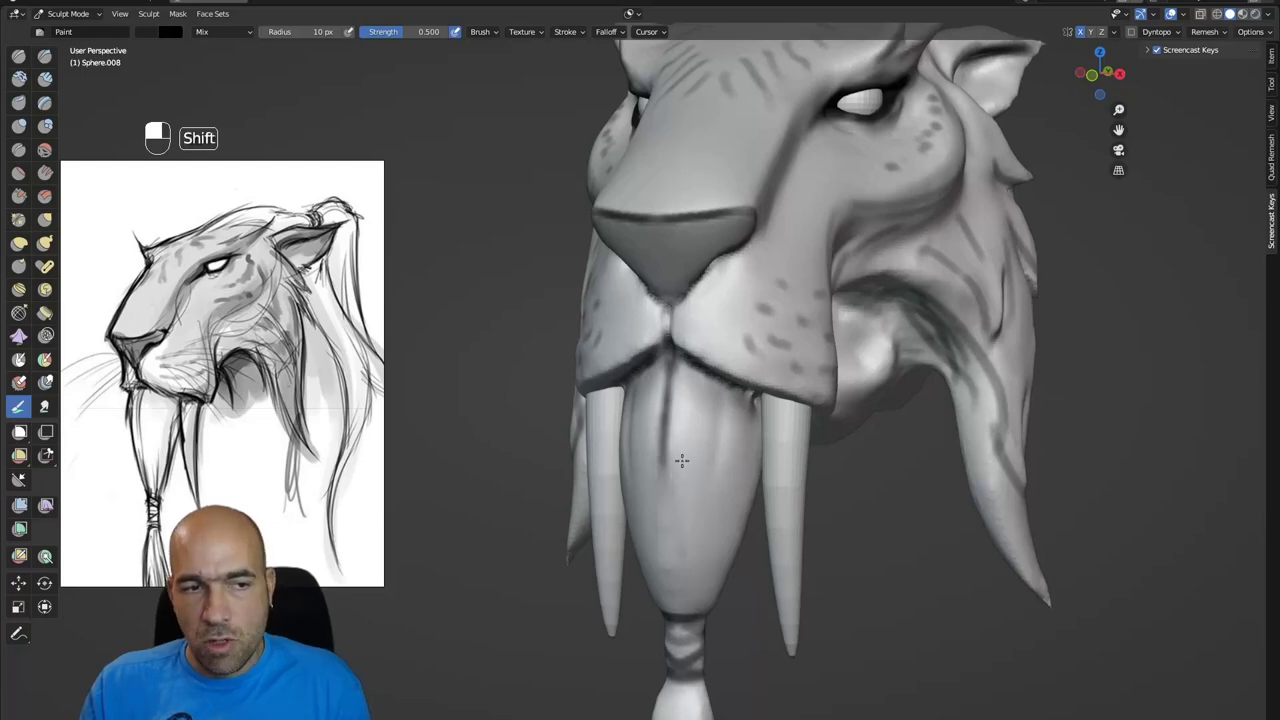
# - Examine the painted head from the front and three-quarter views, switching to the Grab brush
pyautogui.keyDown('ctrl'); pyautogui.keyDown('alt'); pyautogui.moveTo(749, 541); pyautogui.dragTo(748, 580); pyautogui.keyUp('alt'); pyautogui.keyUp('ctrl')
pyautogui.keyDown('alt'); pyautogui.moveTo(800, 470); pyautogui.dragTo(735, 465); pyautogui.keyUp('alt')
pyautogui.moveTo(793, 374)
pyautogui.keyDown('alt'); pyautogui.keyDown('shift'); pyautogui.mouseDown()
pyautogui.moveTo(726, 458)
pyautogui.moveTo(760, 343)
pyautogui.moveTo(833, 325)
pyautogui.moveTo(808, 367)
pyautogui.moveTo(821, 336)
pyautogui.mouseUp(); pyautogui.keyUp('shift'); pyautogui.keyUp('alt')
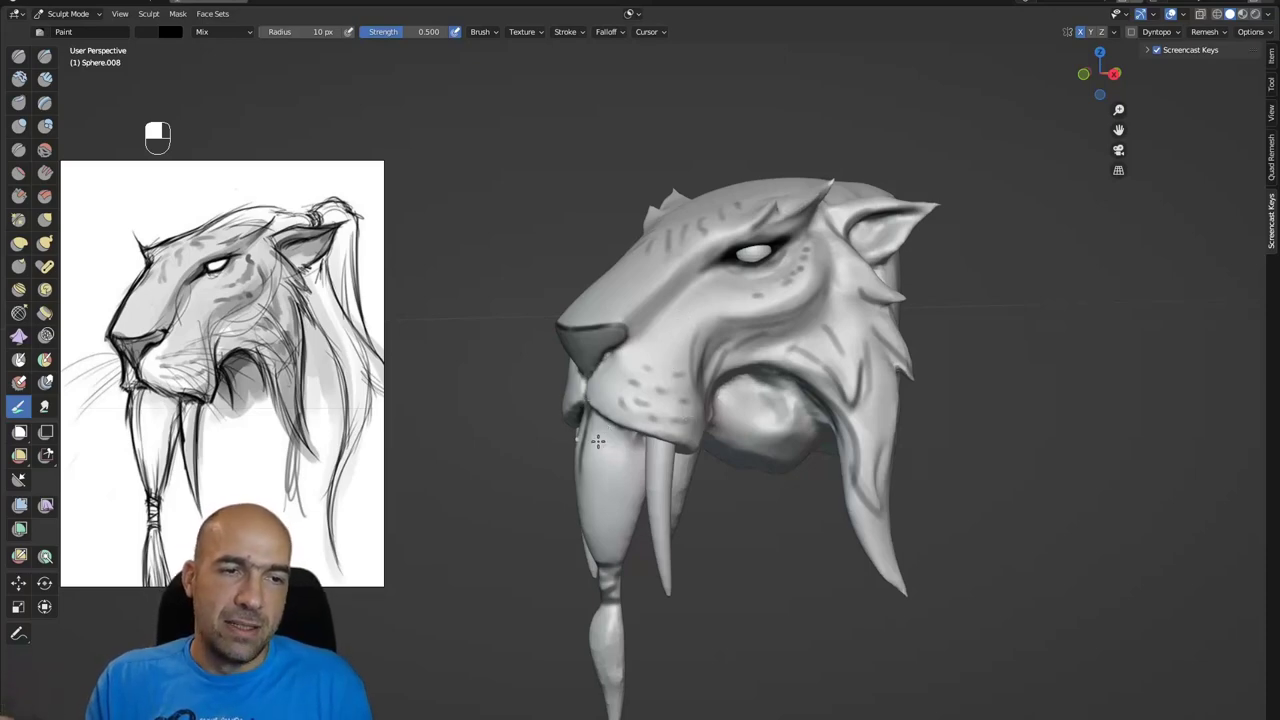
pyautogui.moveTo(824, 423)
pyautogui.keyDown('alt'); pyautogui.mouseDown()
pyautogui.moveTo(898, 427)
pyautogui.moveTo(874, 446)
pyautogui.moveTo(815, 430)
pyautogui.moveTo(891, 427)
pyautogui.moveTo(752, 432)
pyautogui.moveTo(880, 429)
pyautogui.mouseUp(); pyautogui.keyUp('alt')
pyautogui.press('g')
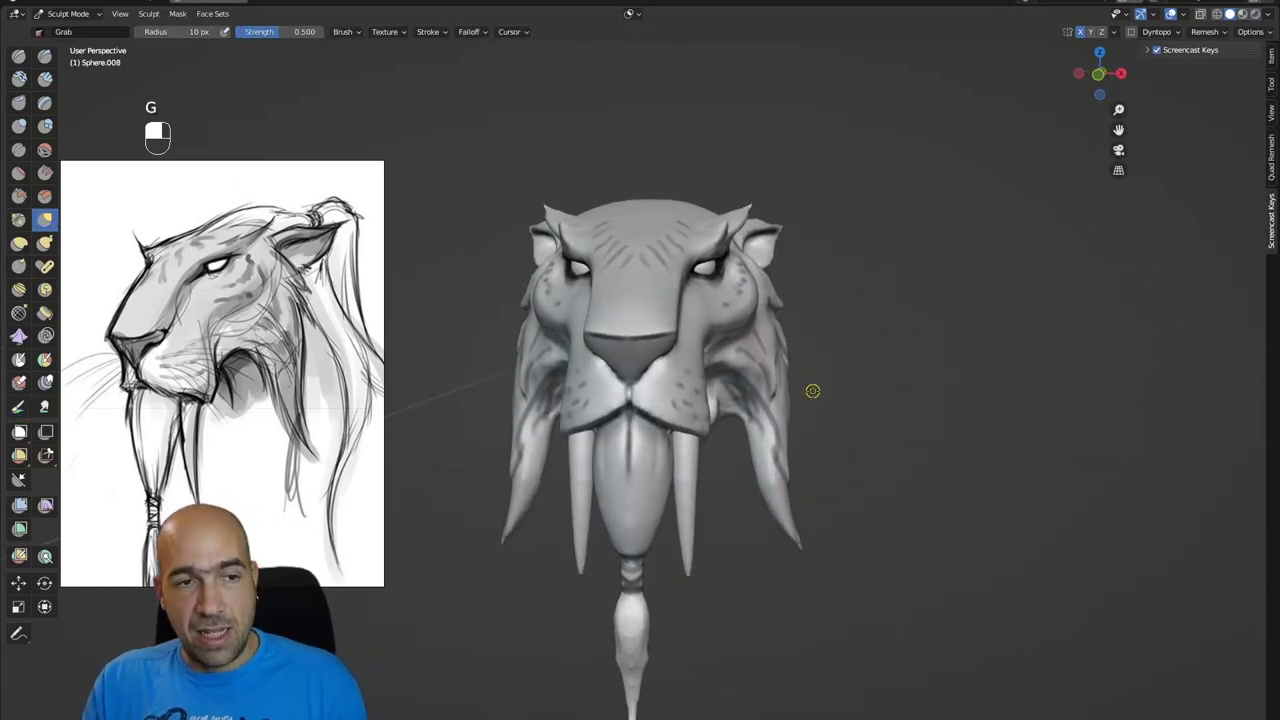
pyautogui.keyDown('alt'); pyautogui.moveTo(811, 391); pyautogui.dragTo(790, 402); pyautogui.keyUp('alt')
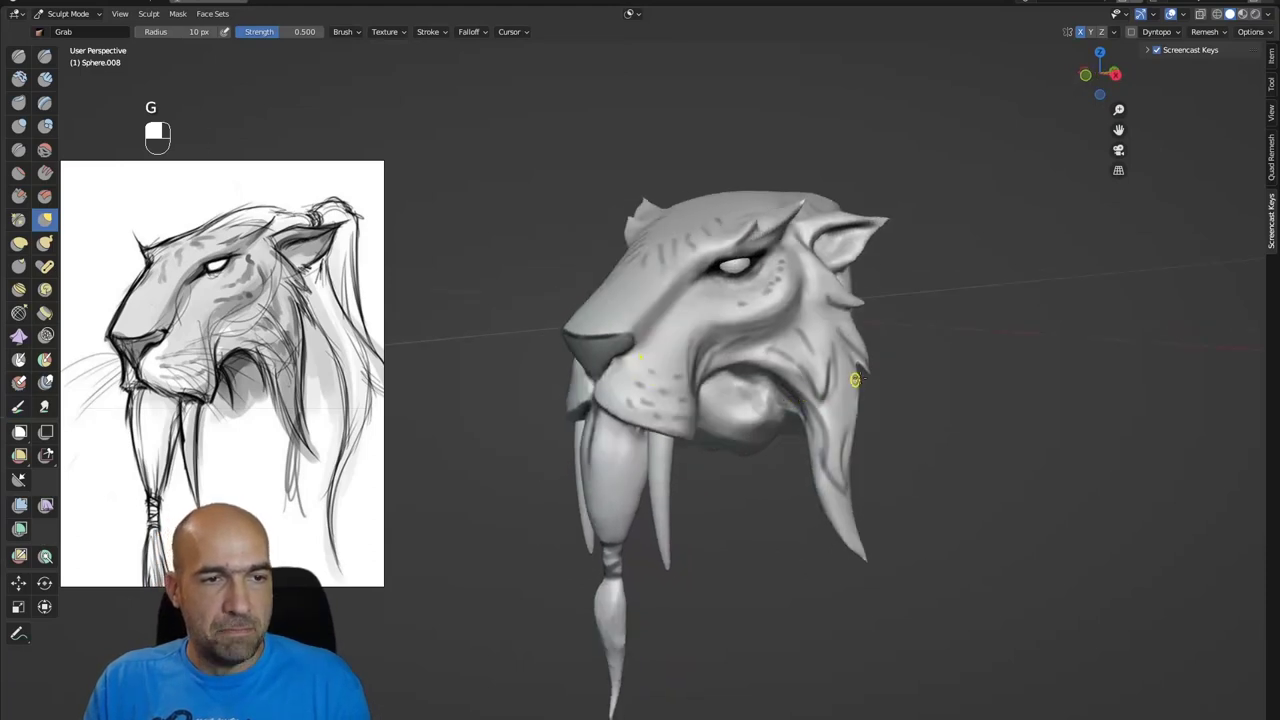
pyautogui.moveTo(851, 374)
pyautogui.keyDown('alt'); pyautogui.mouseDown()
pyautogui.moveTo(880, 363)
pyautogui.moveTo(866, 357)
pyautogui.mouseUp(); pyautogui.keyUp('alt')
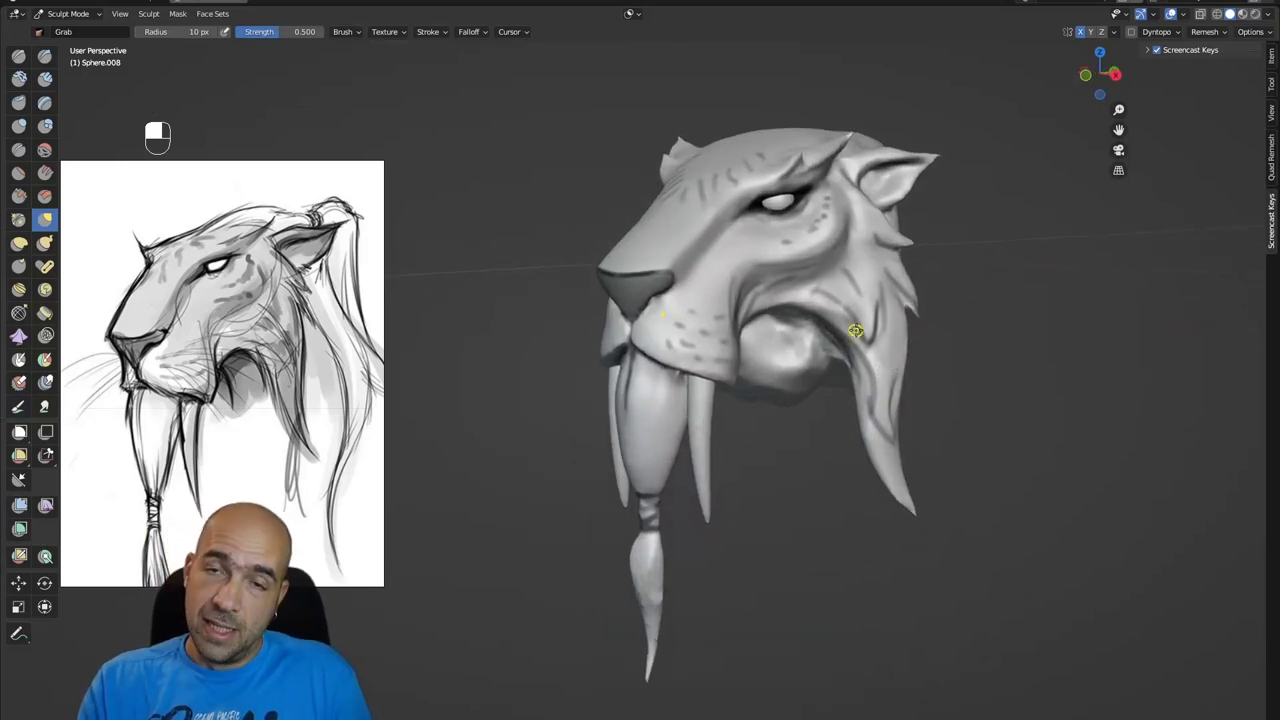